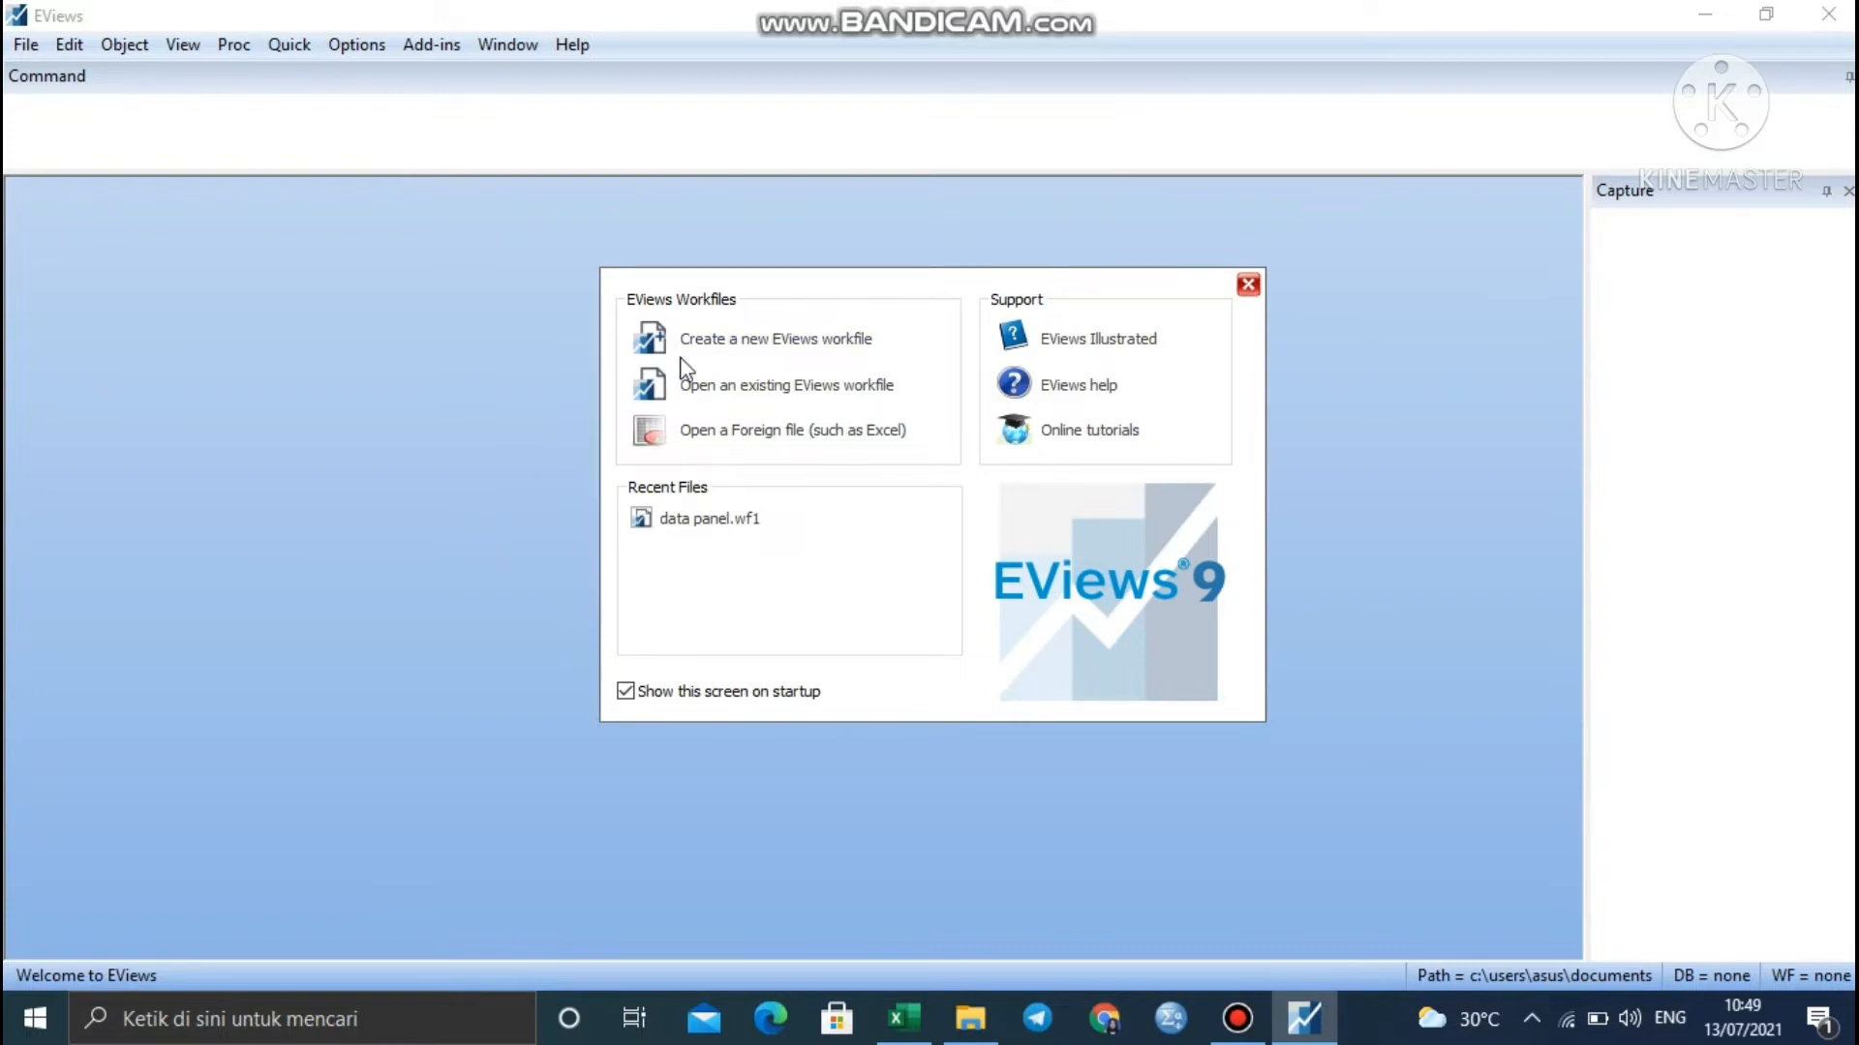
- Start a new workfile structured as a balanced annual panel from 2012 to 2016 with 9 cross sections
click(713, 343)
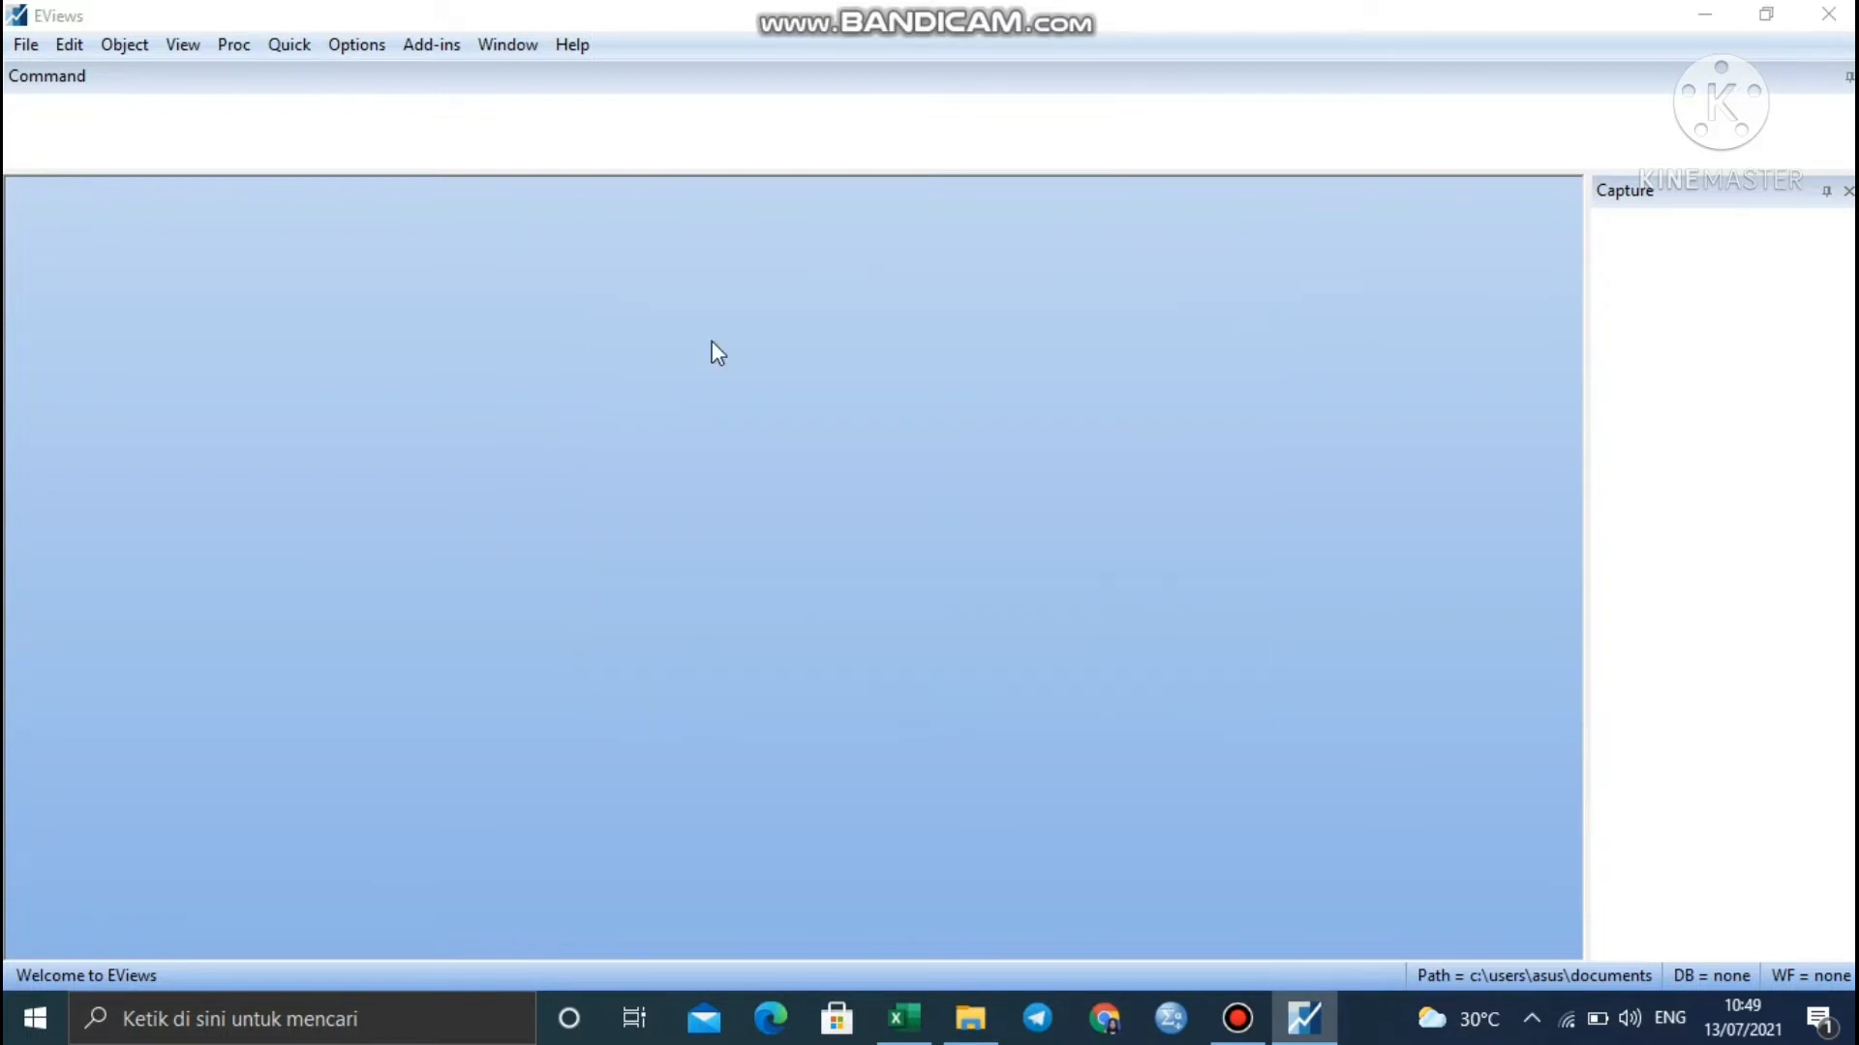
click(738, 353)
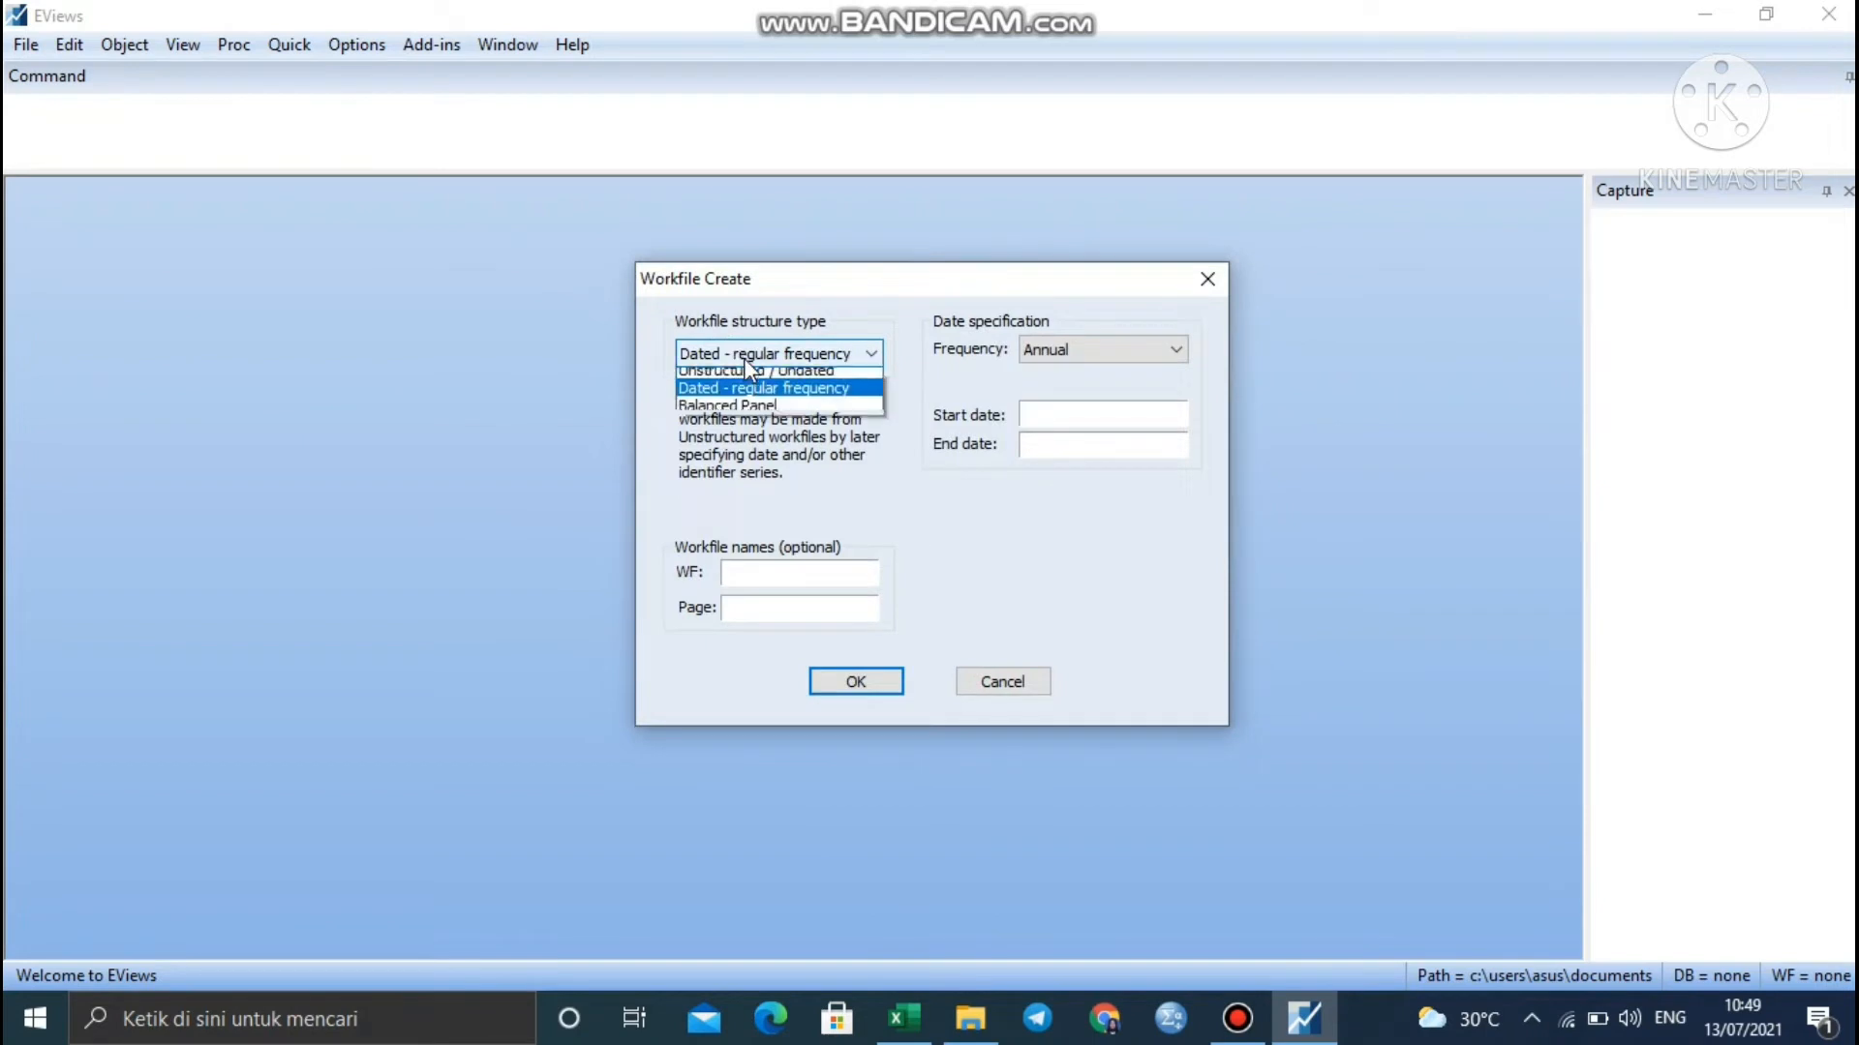
click(752, 416)
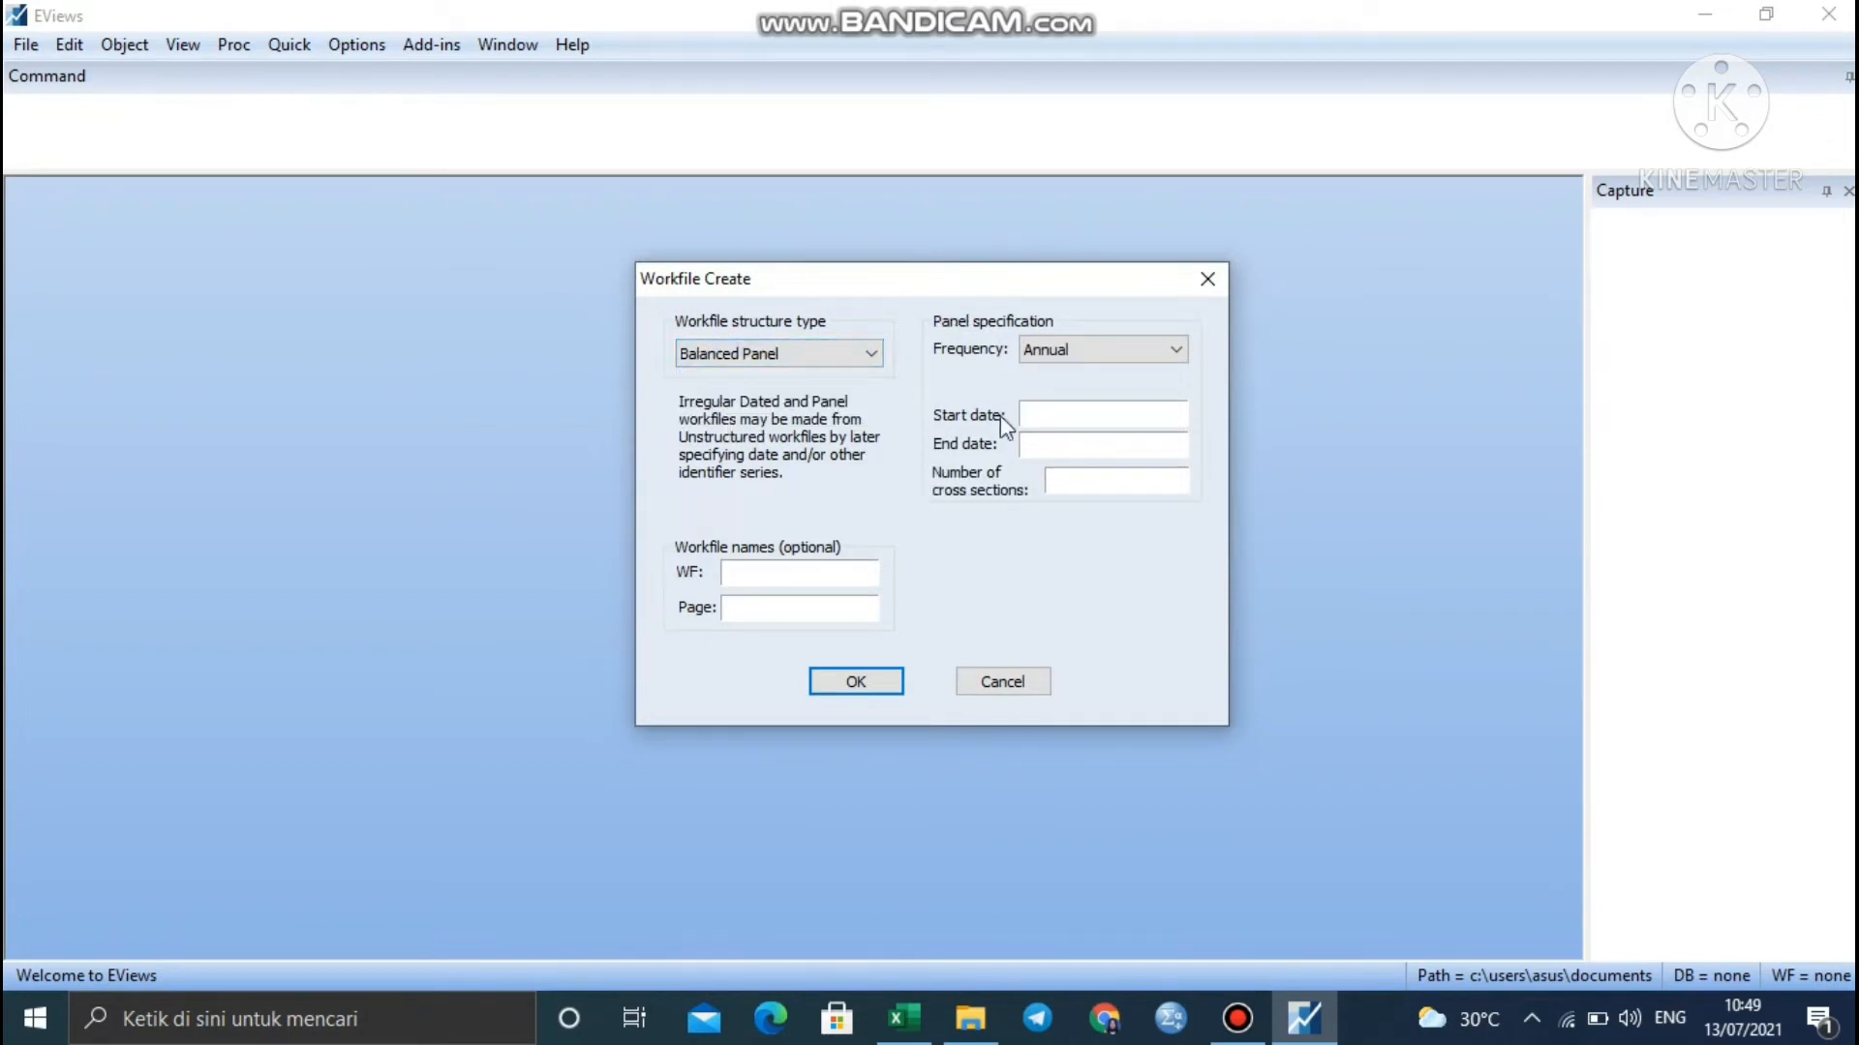
click(1037, 419)
text(2012)
click(1134, 448)
text(2016)
click(1092, 480)
text(9)
- Name the workfile Data Panel, create it and place its window in the workspace's upper corner
click(769, 569)
text(Data Panel)
click(876, 681)
click(876, 544)
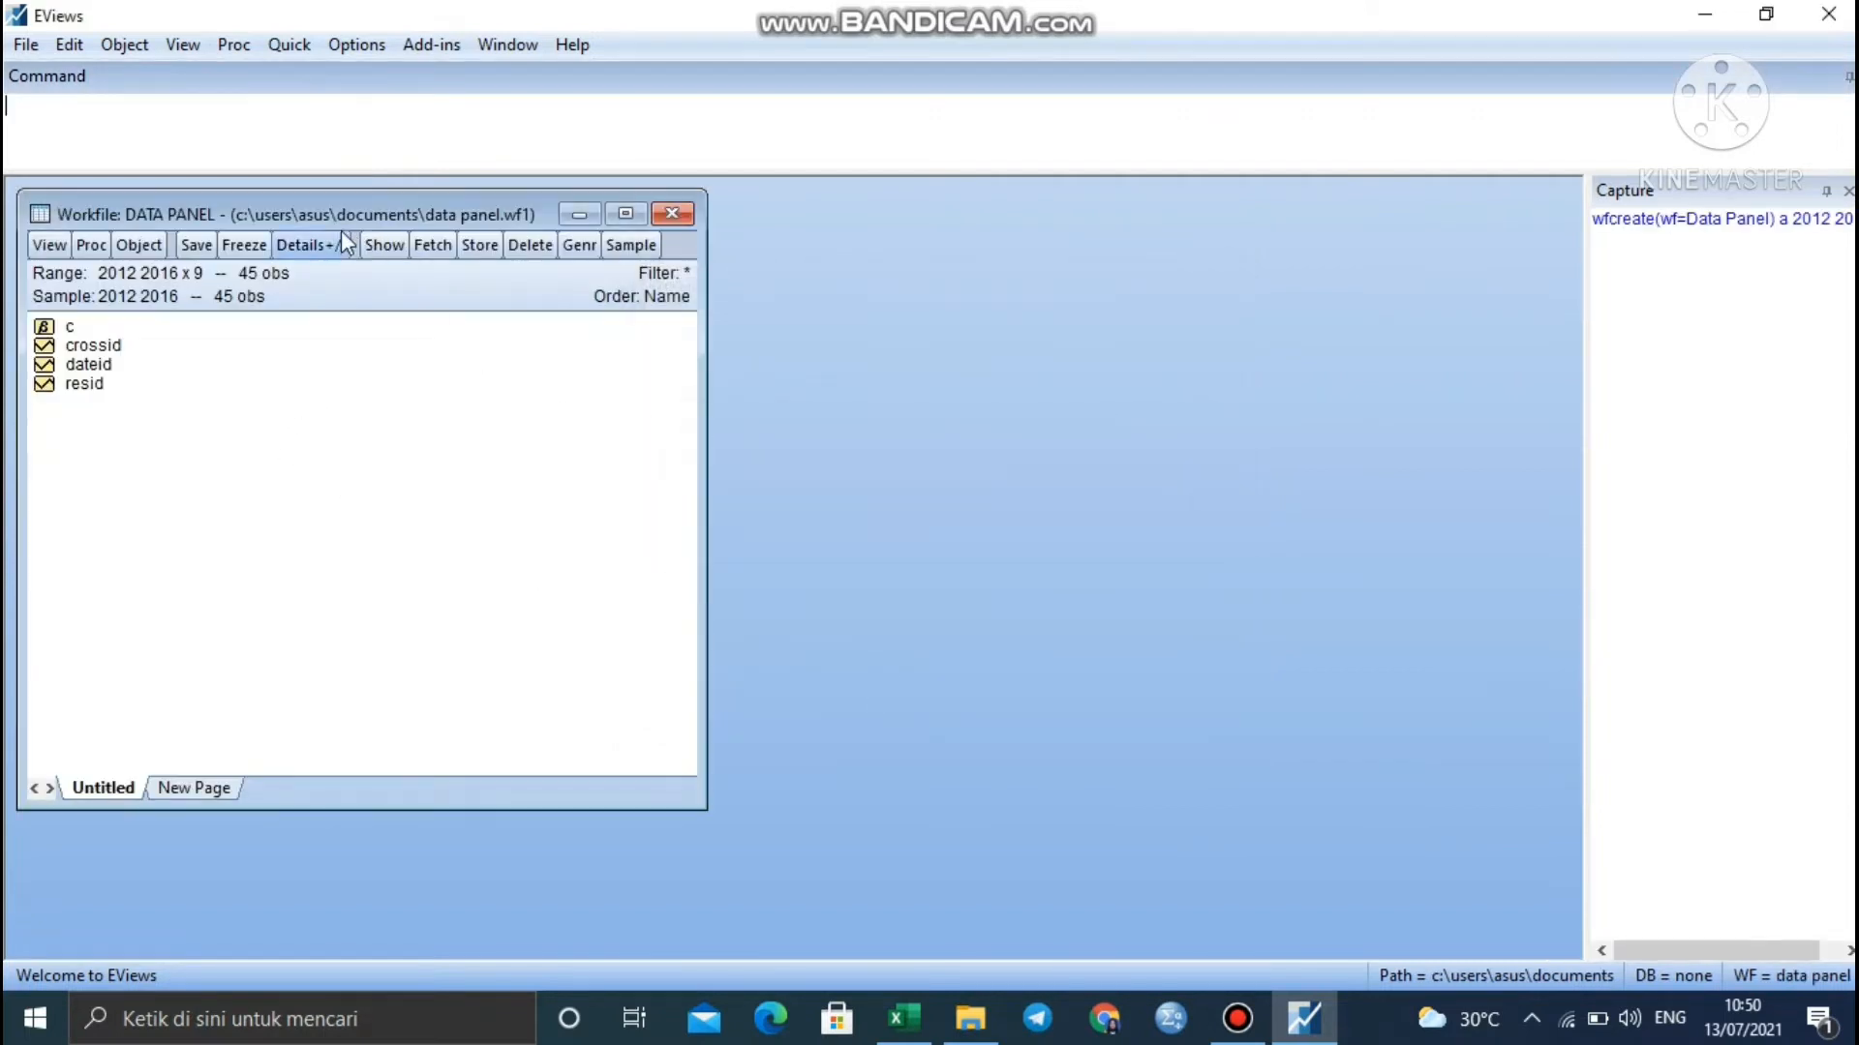
drag(294, 205, 277, 196)
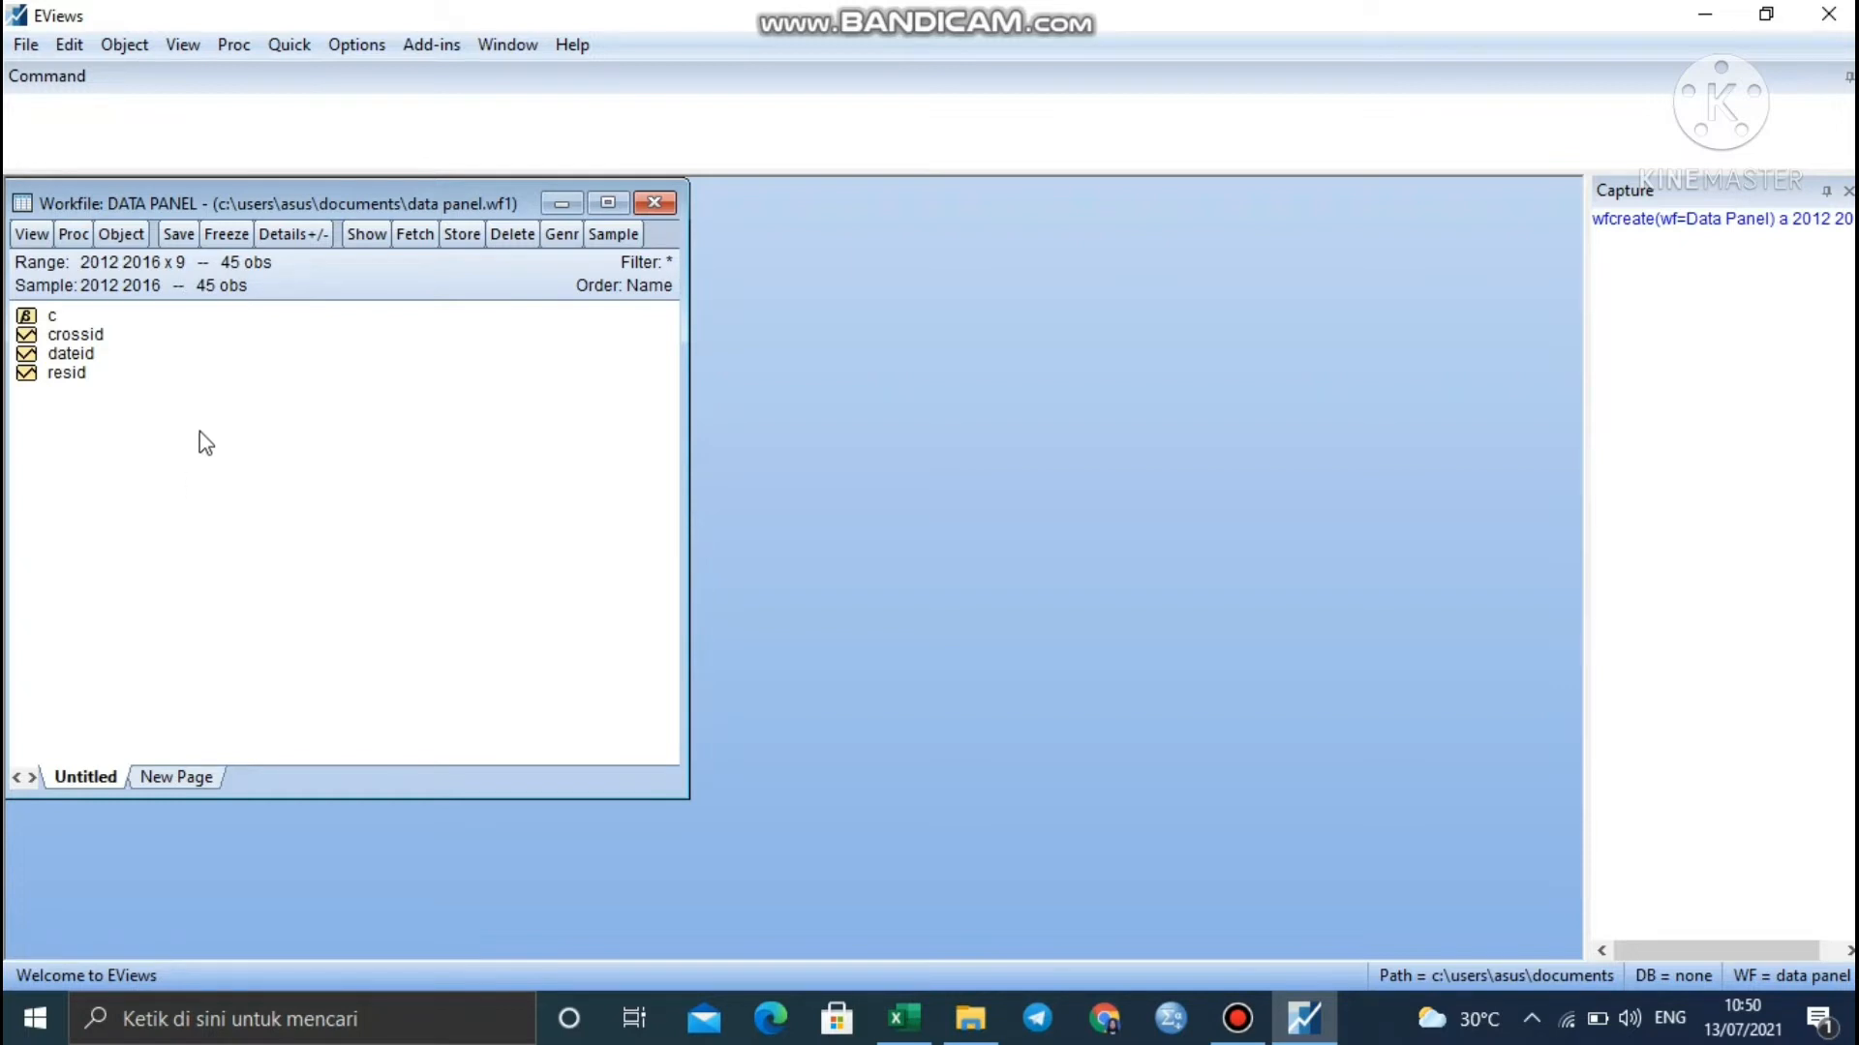
- Create a new Series object named y in the workfile
click(117, 238)
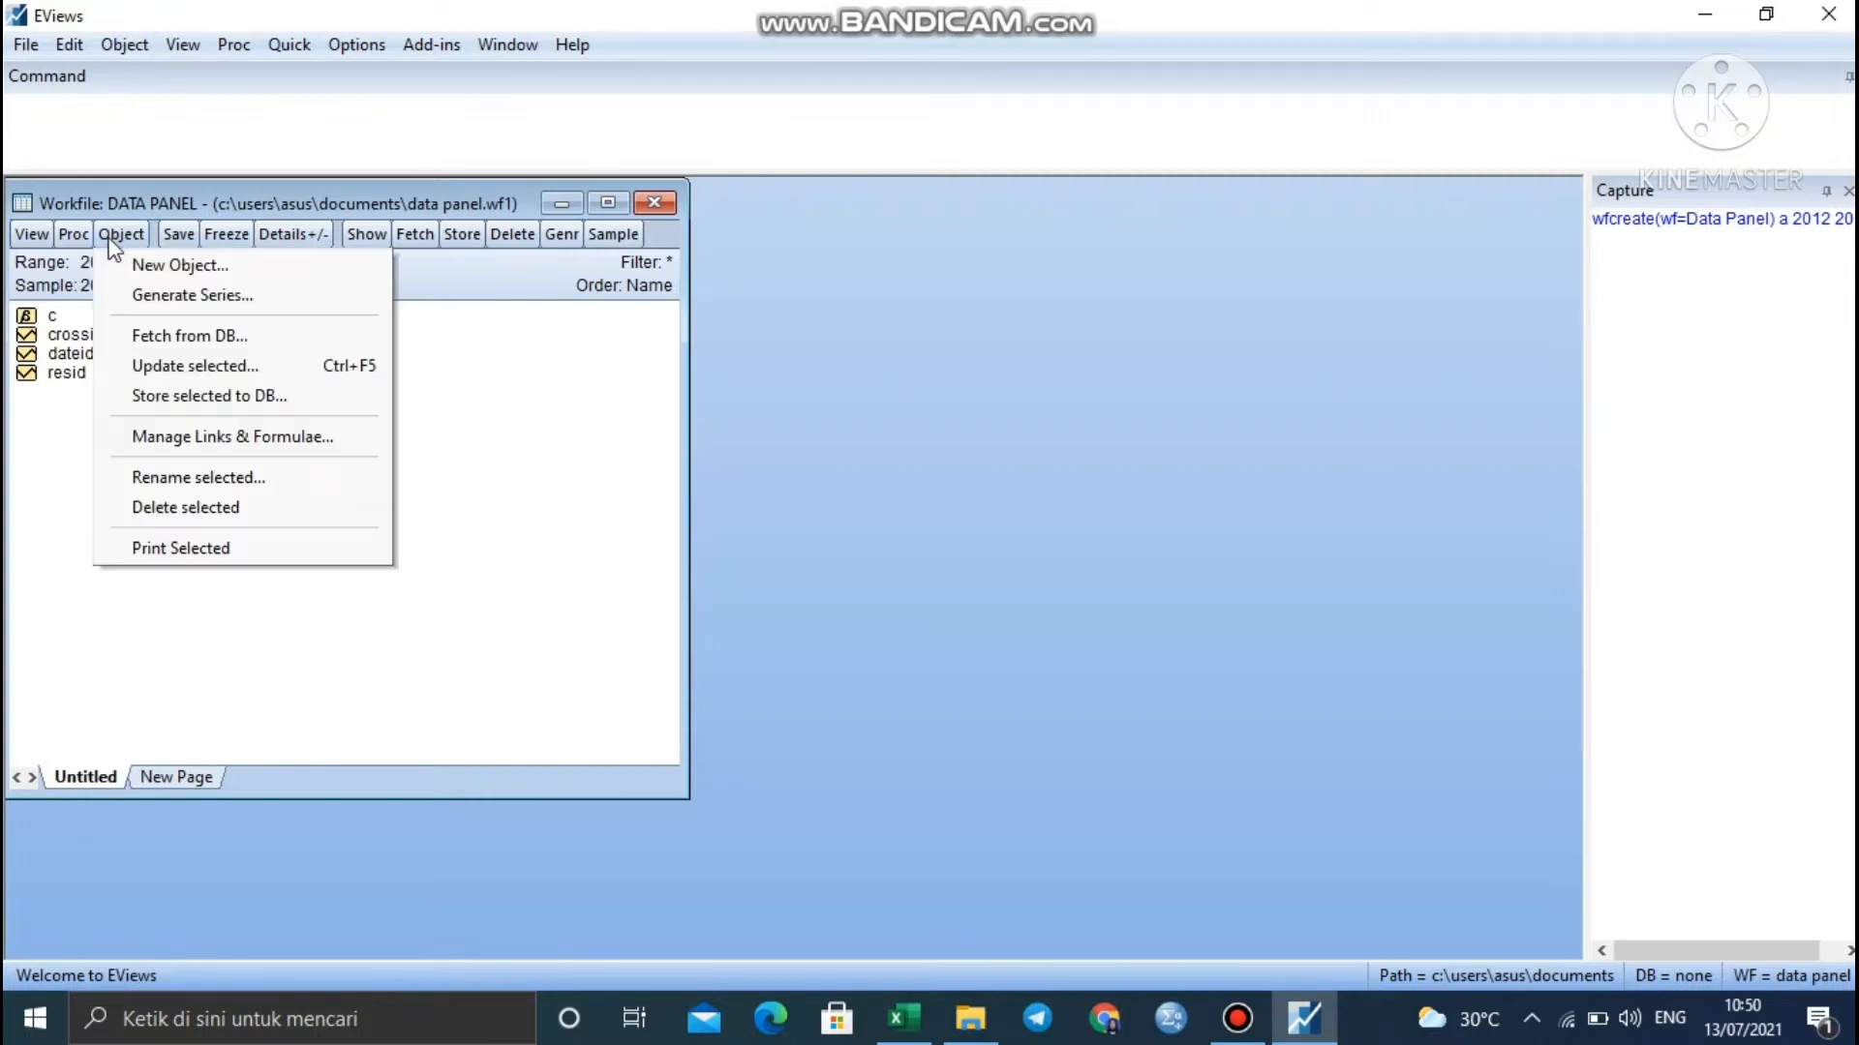
click(162, 268)
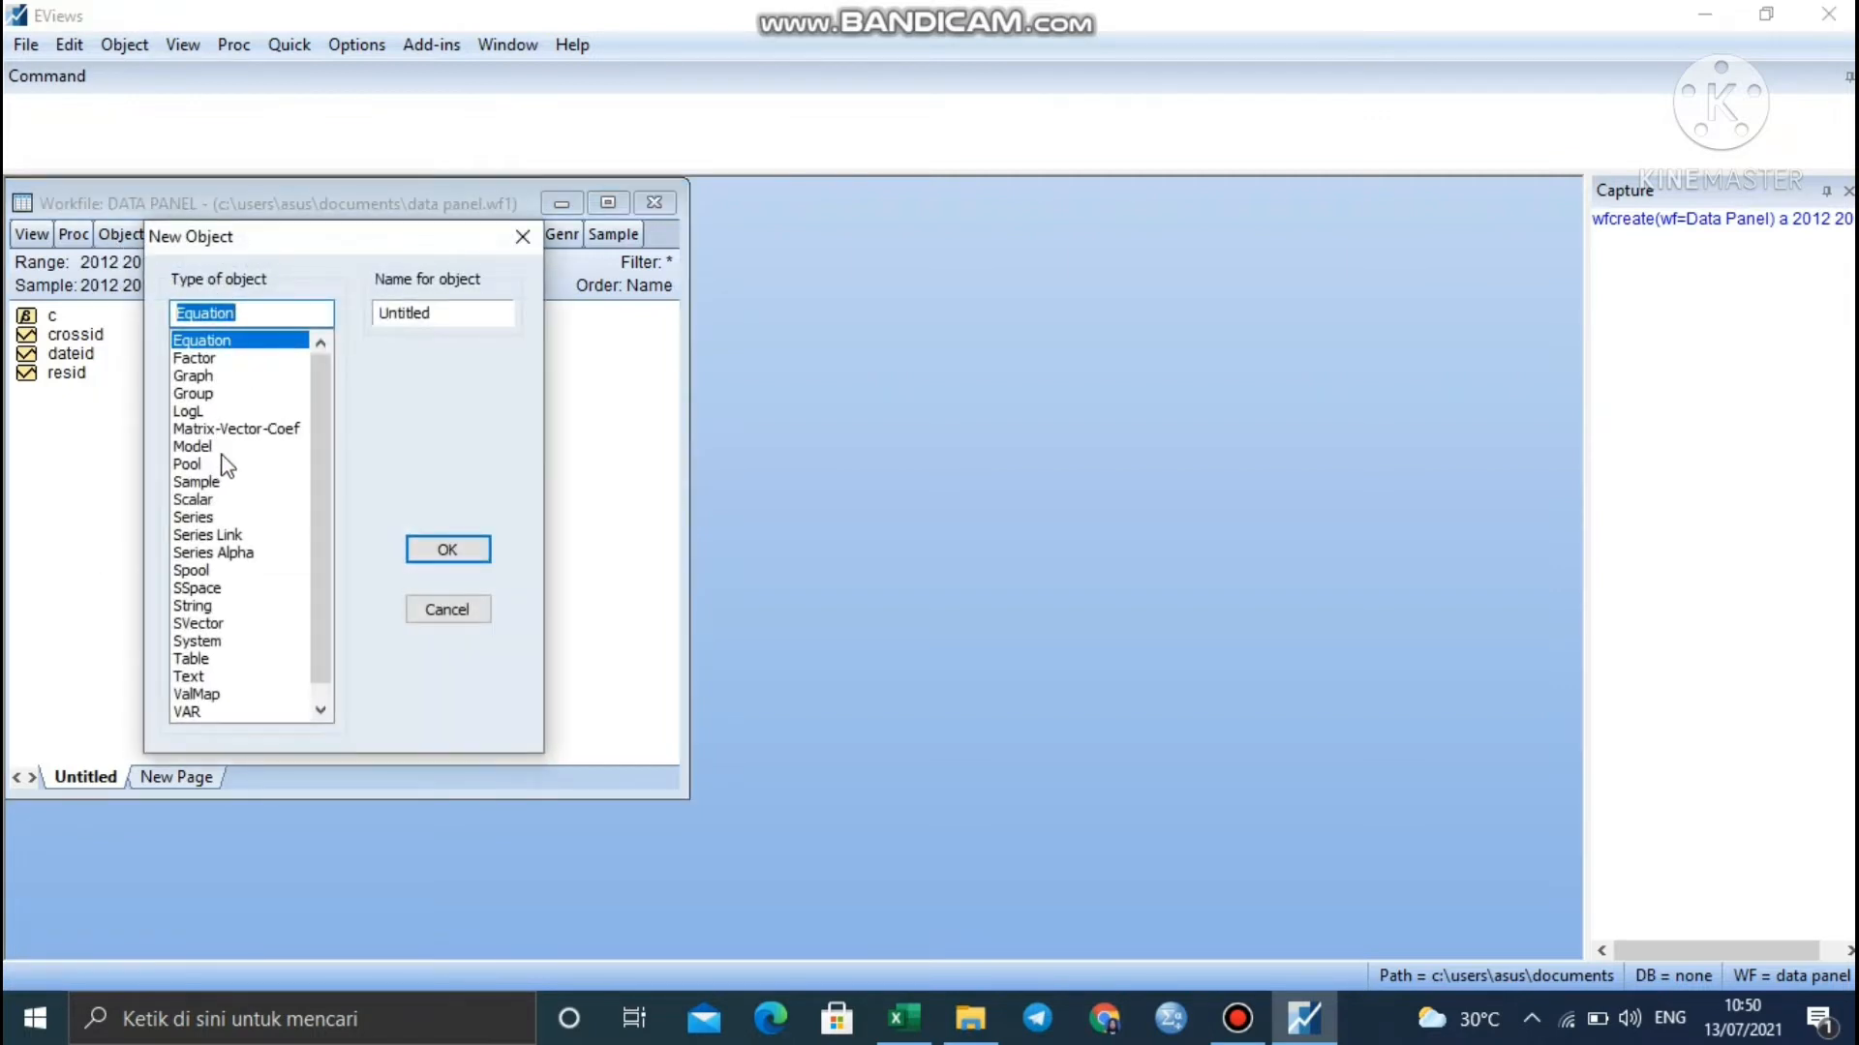
click(198, 523)
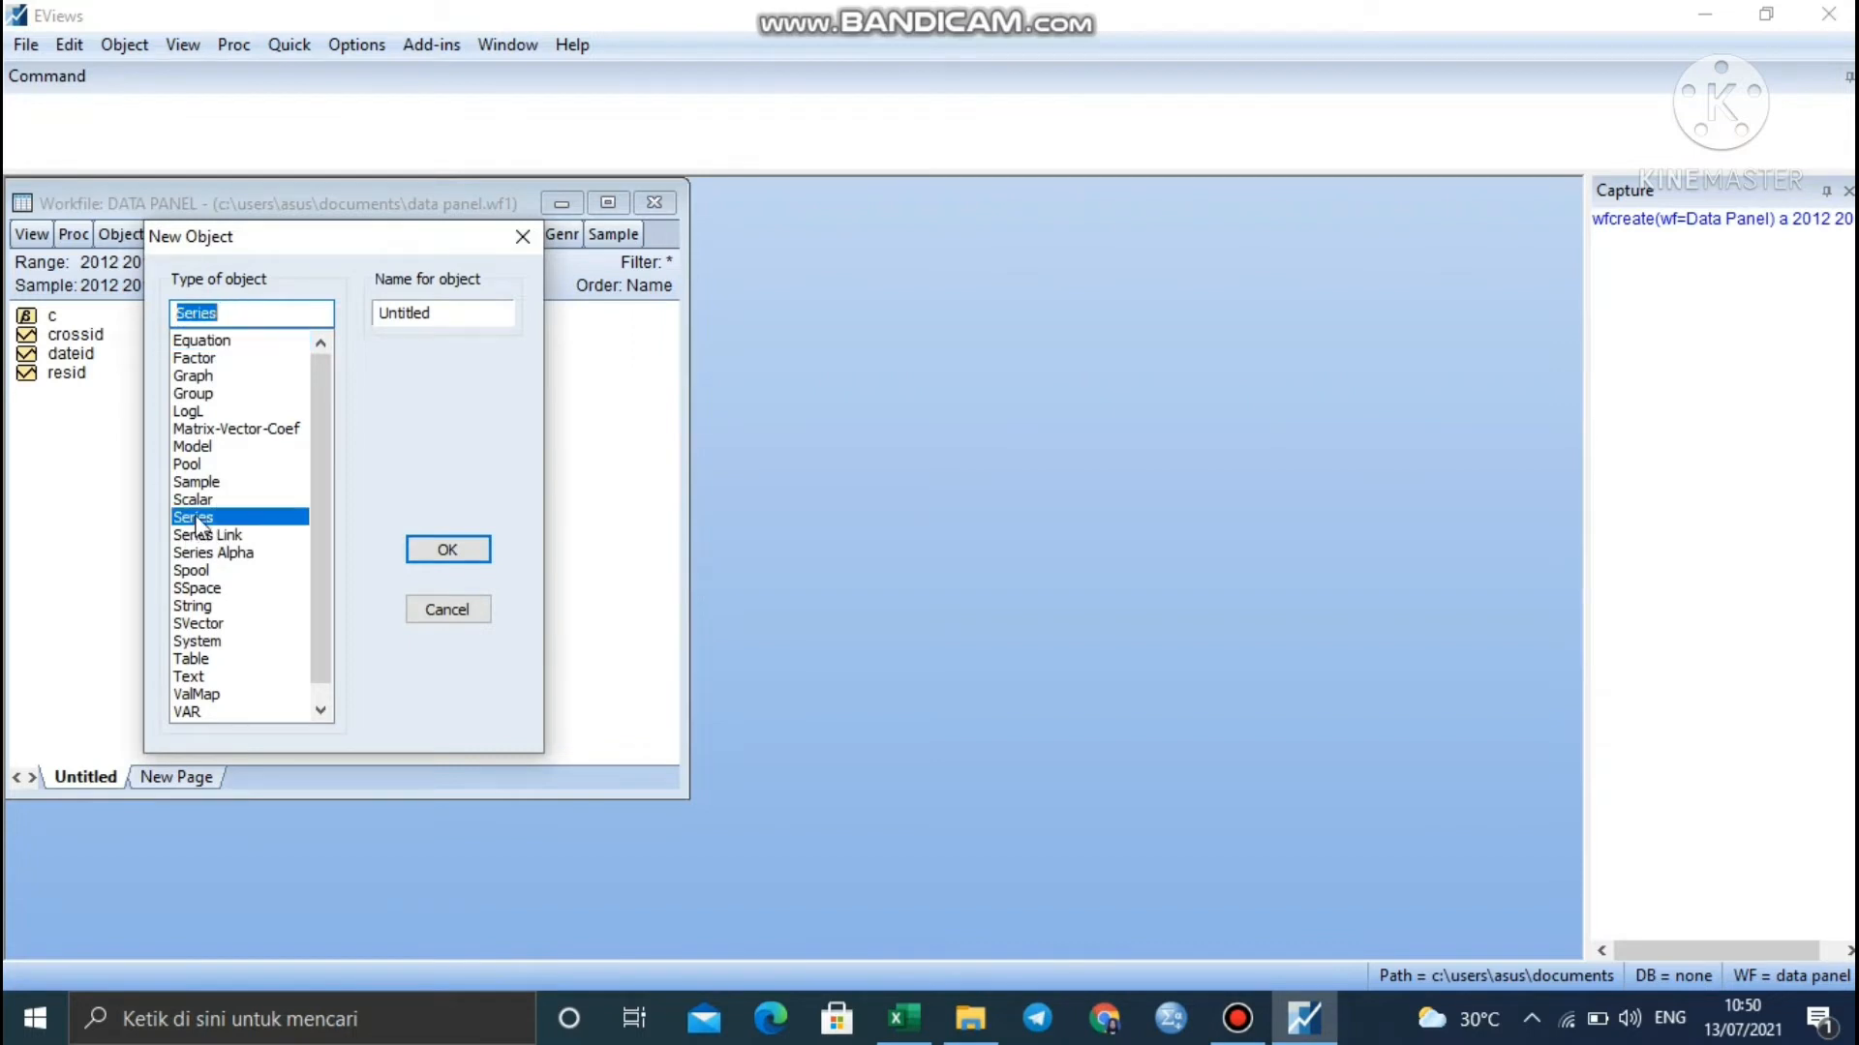
click(461, 316)
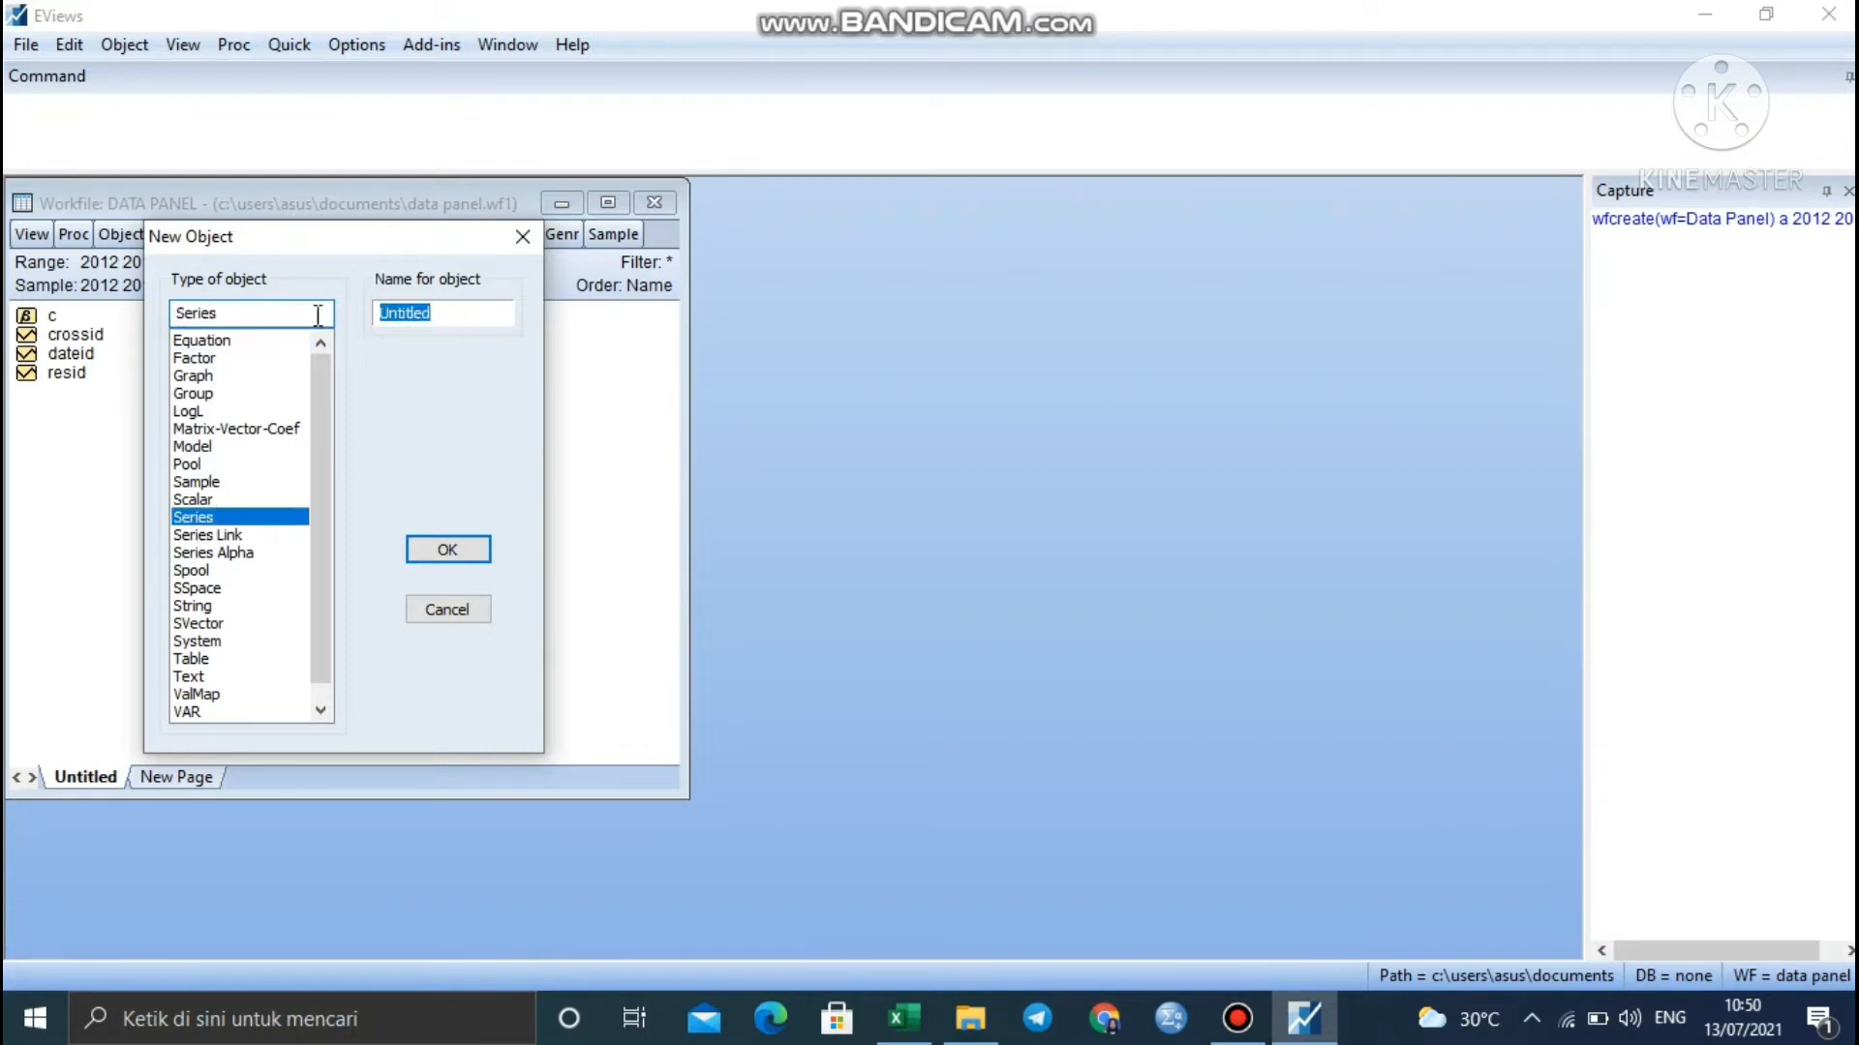
text(y)
click(467, 553)
- Copy the series y within the workfile as a new series named x1
click(44, 393)
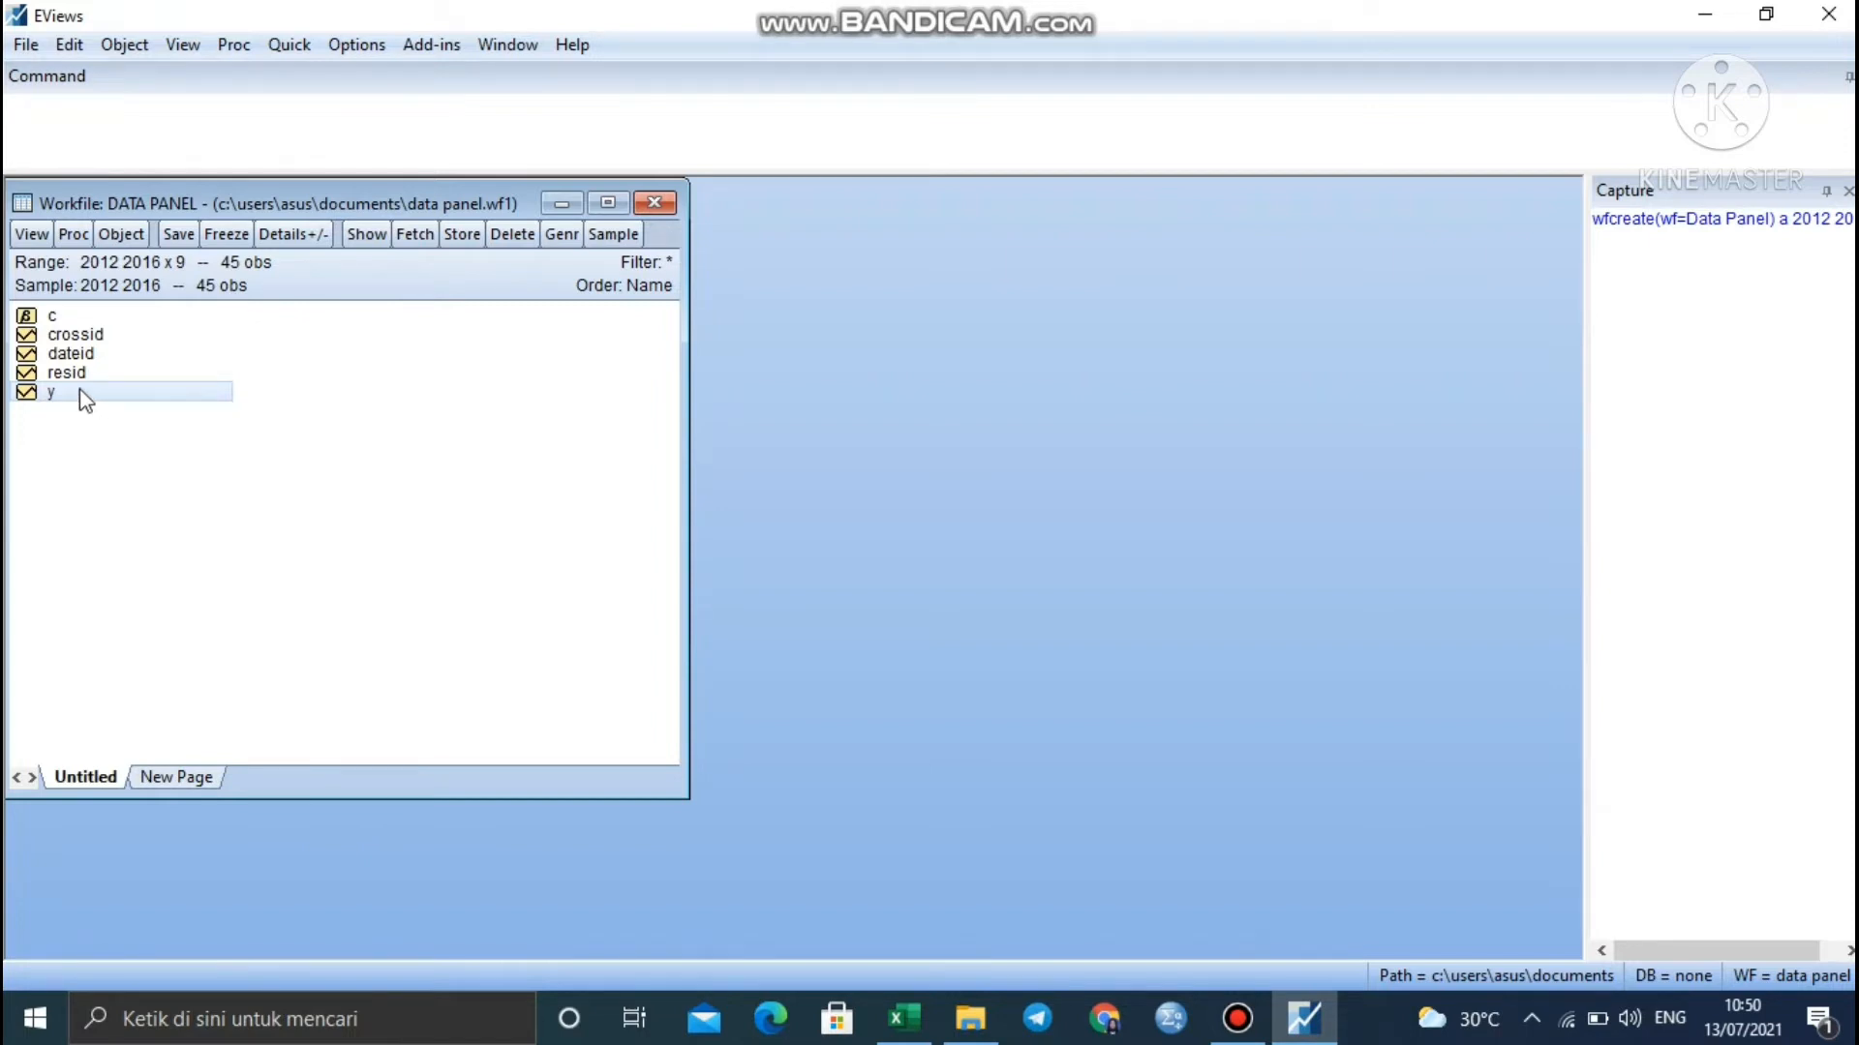
click(50, 395)
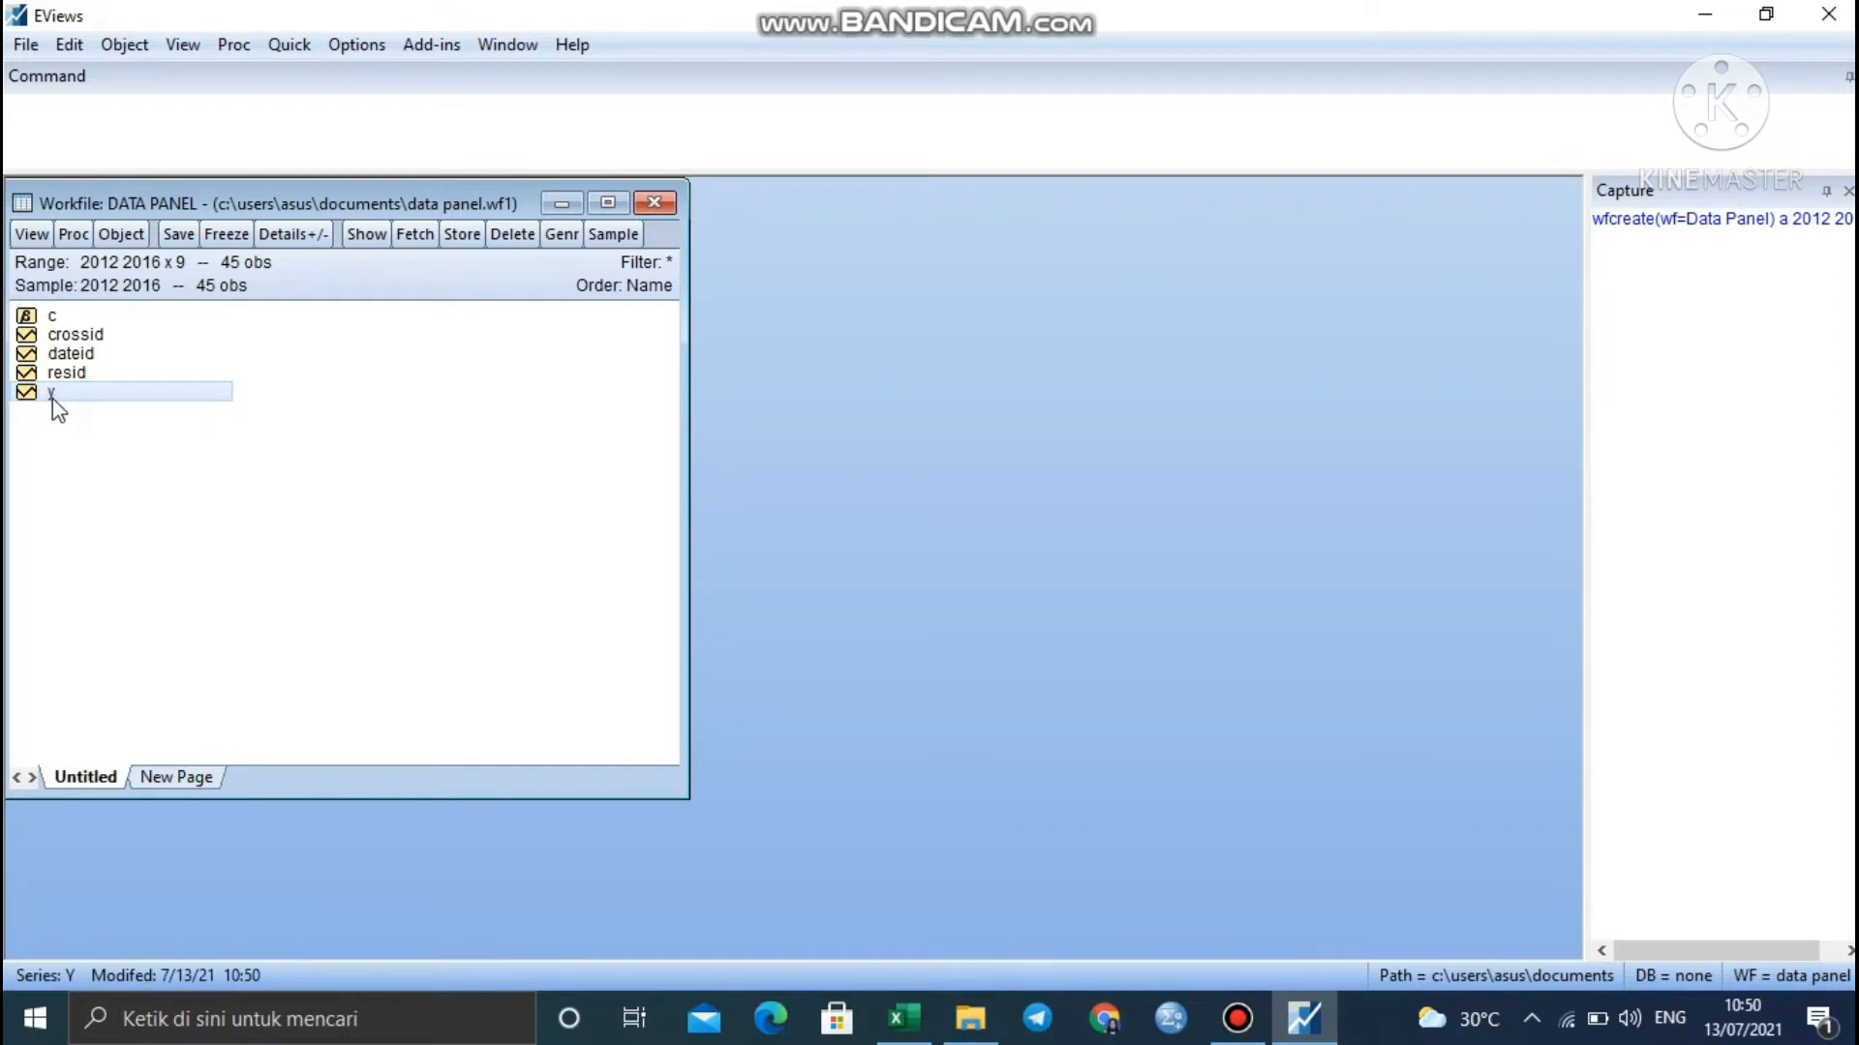
right_click(55, 397)
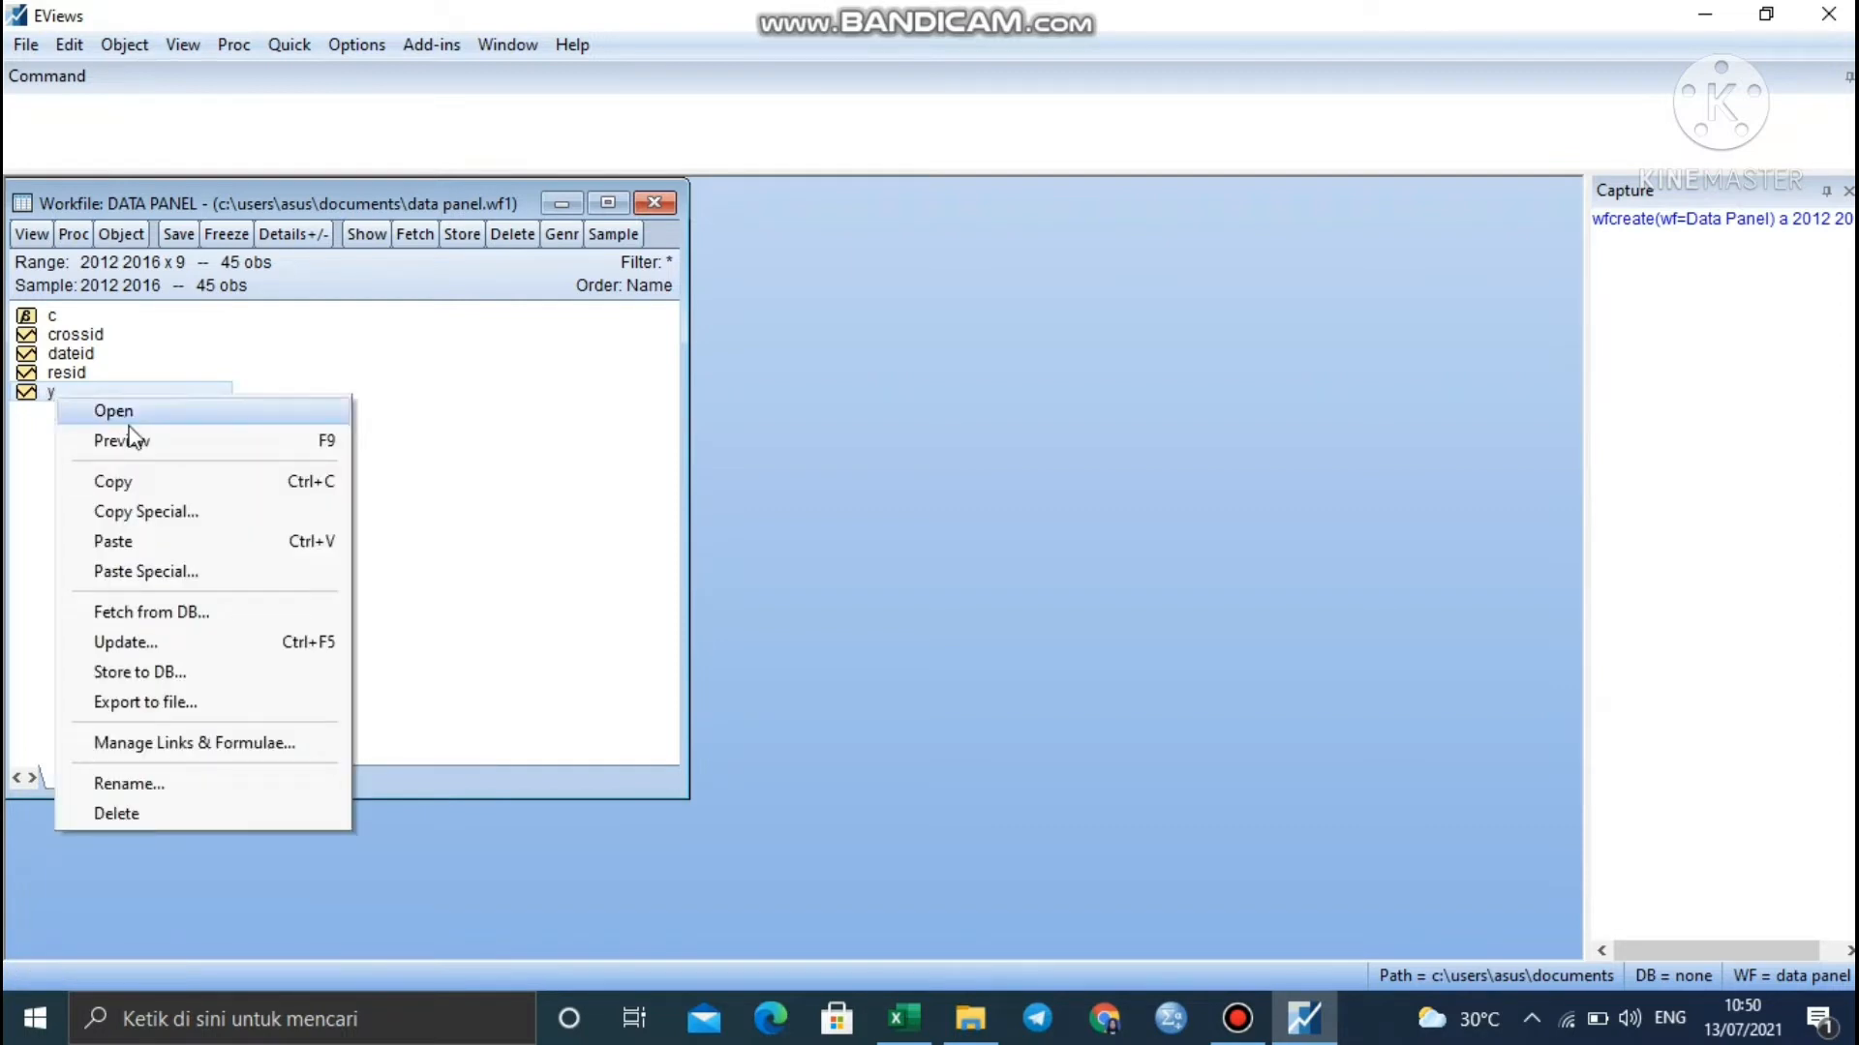
click(141, 483)
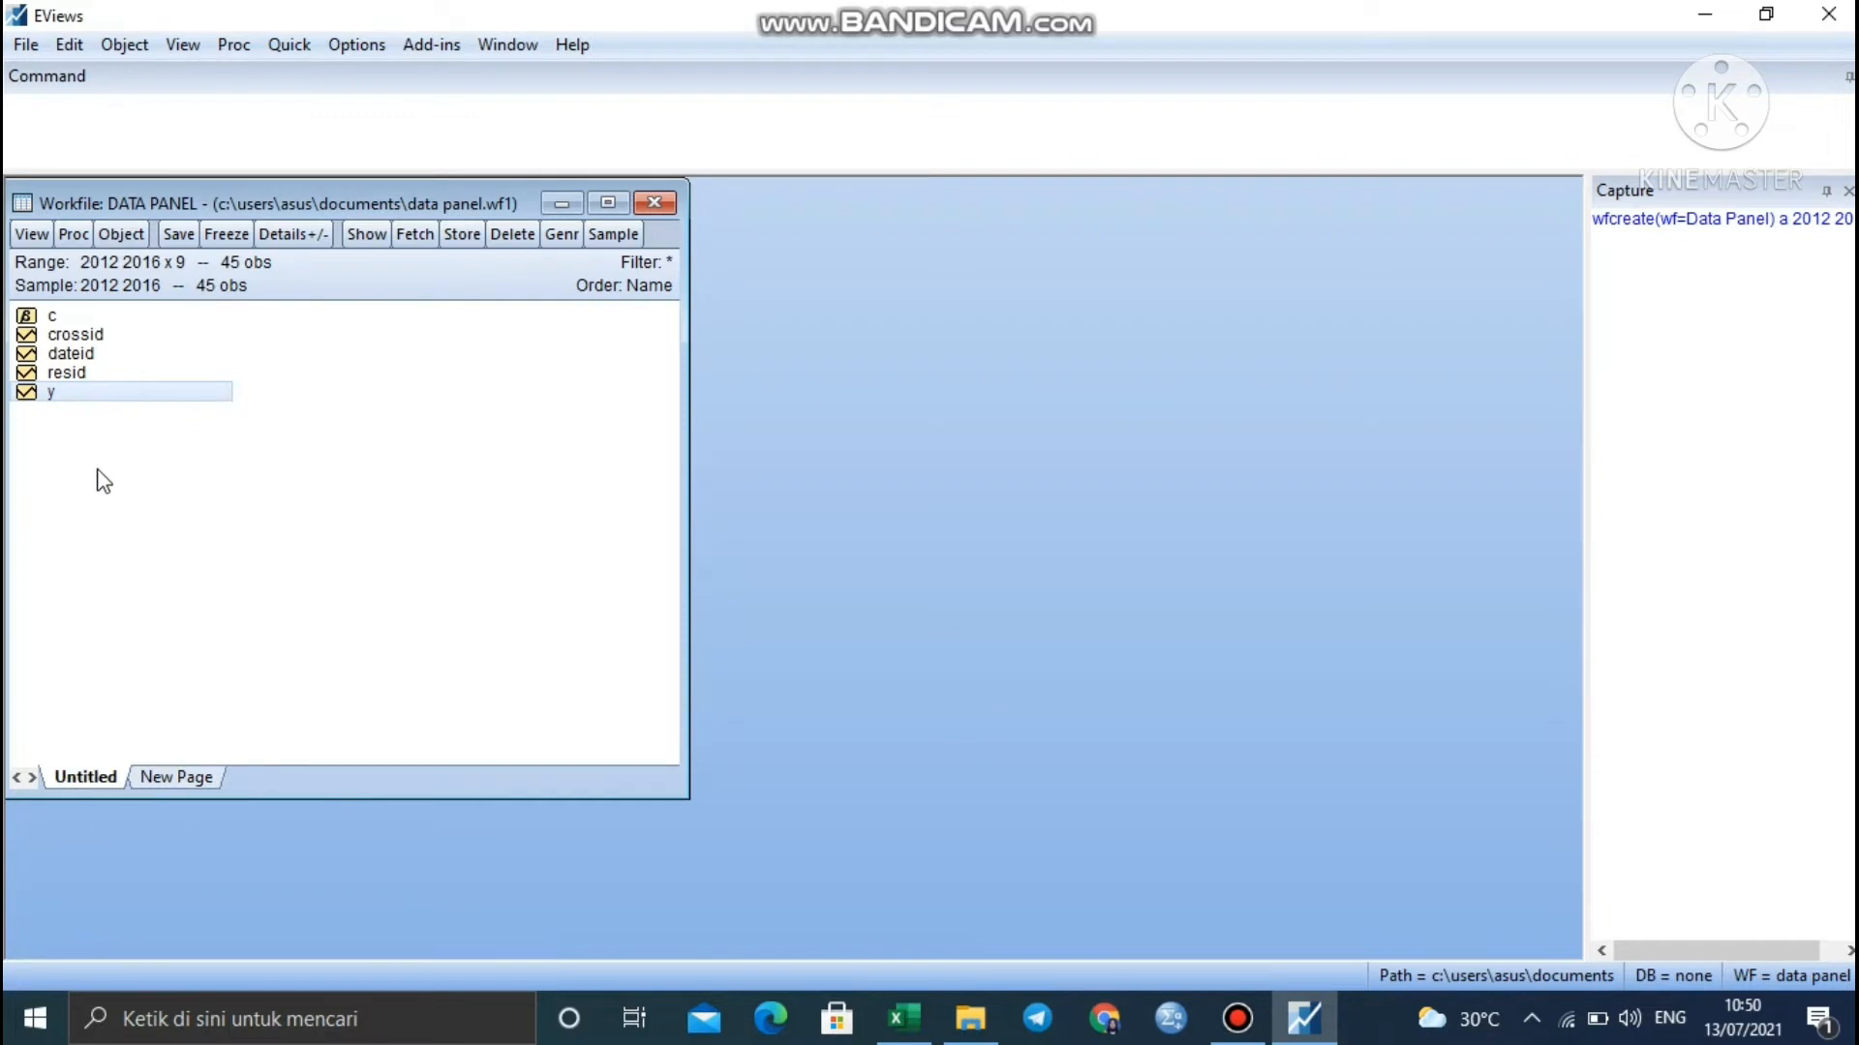
key(ctrl+v)
text(x)
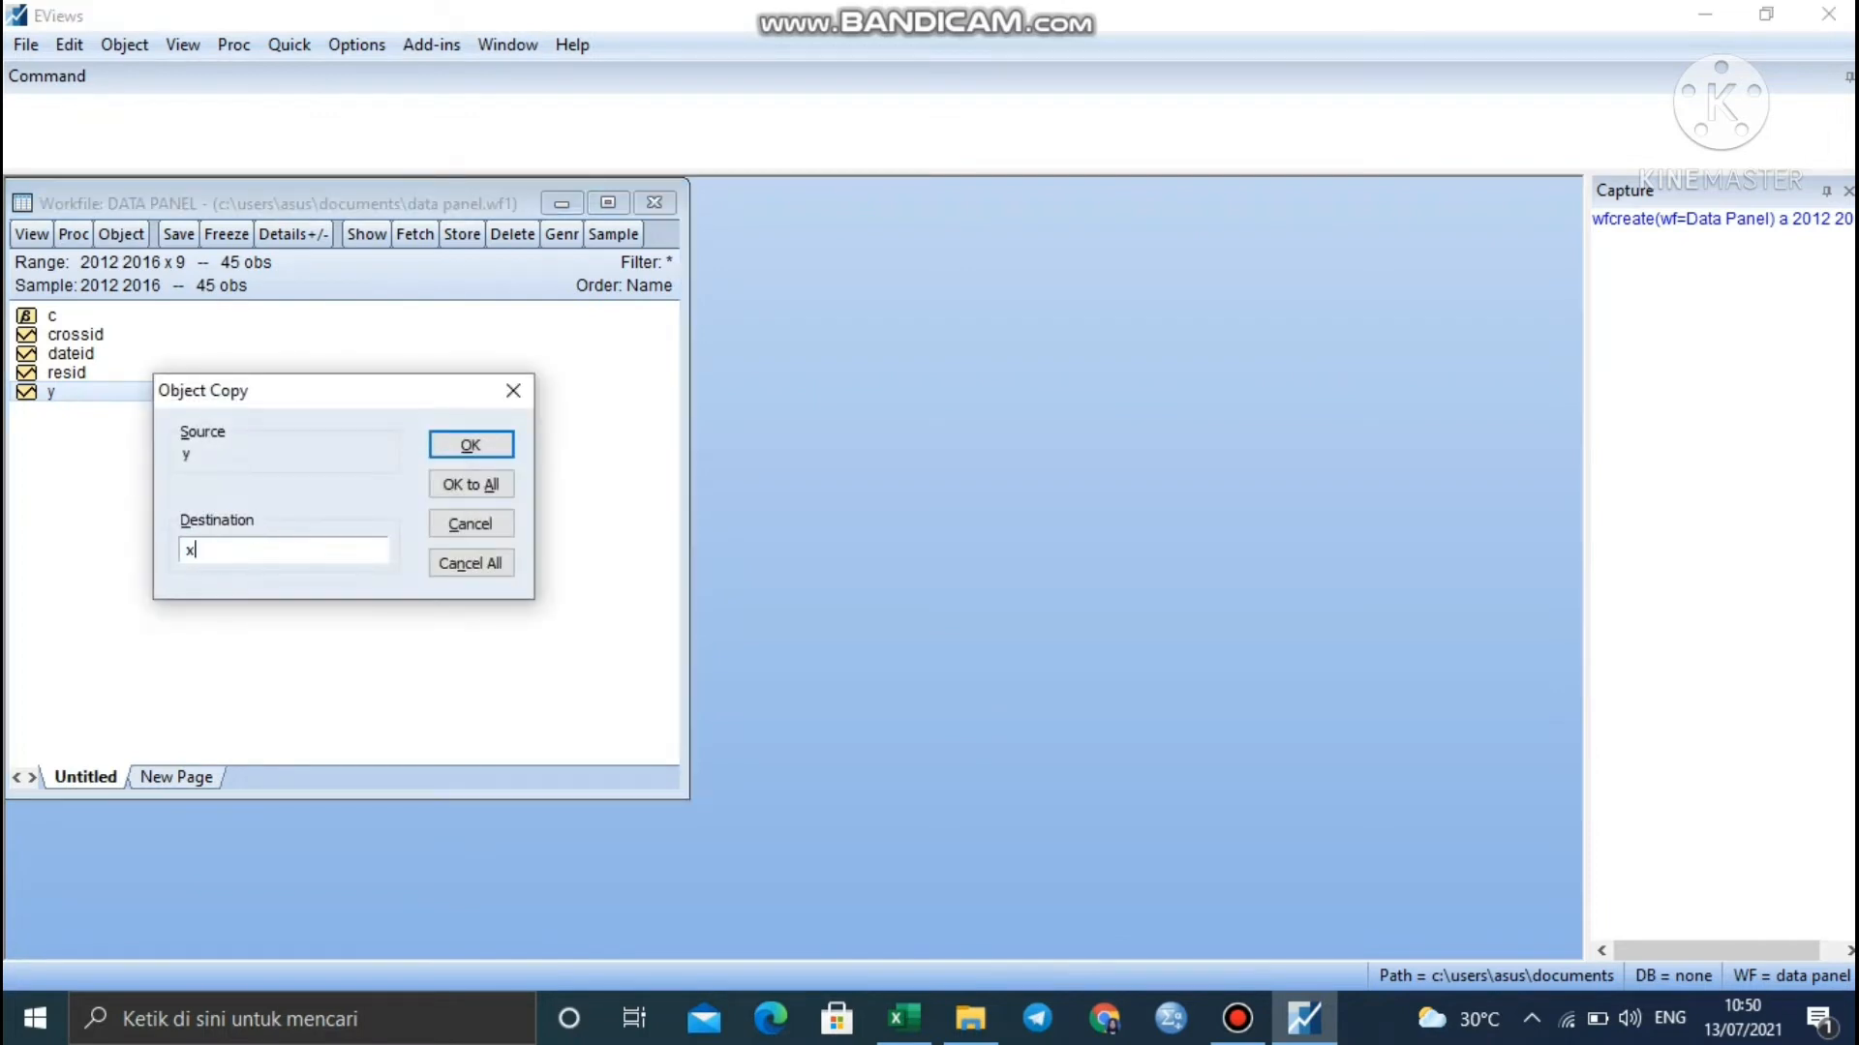
text(1)
key(Return)
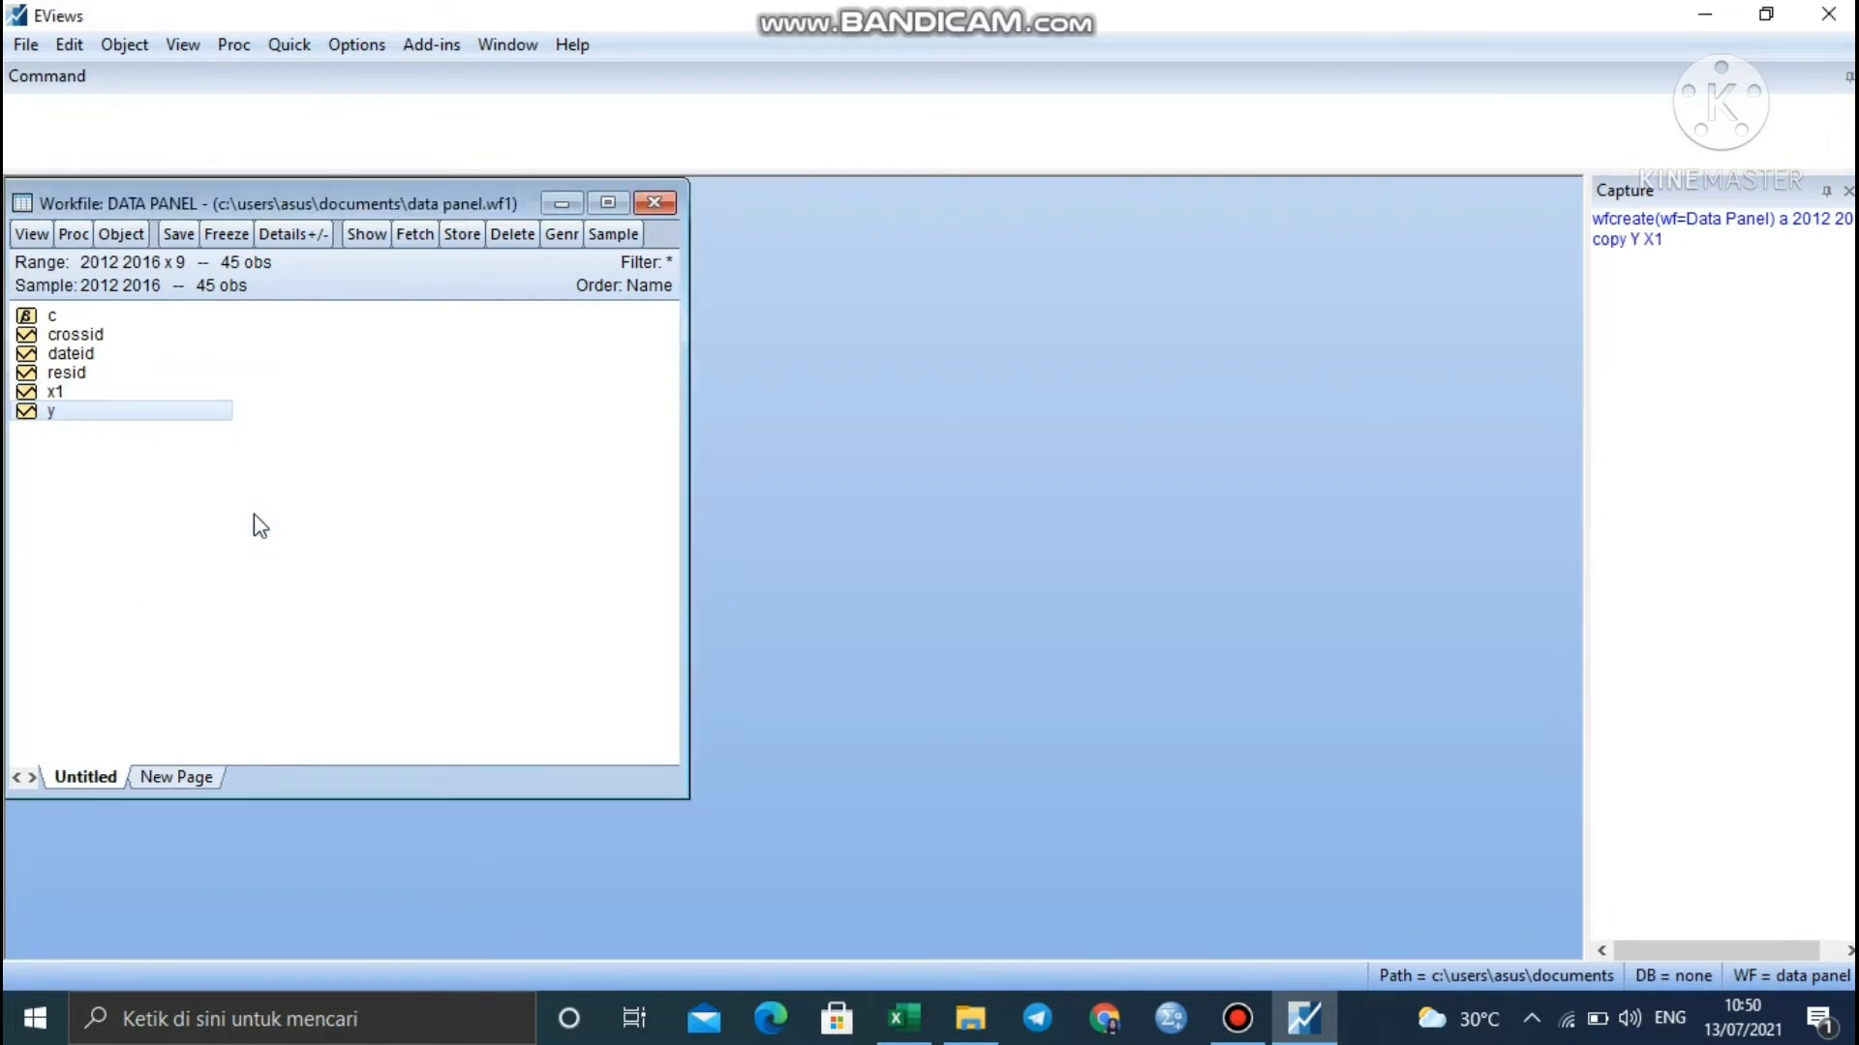
- Make two more copies of the series y, named x2 and x3
key(ctrl+v)
text(x)
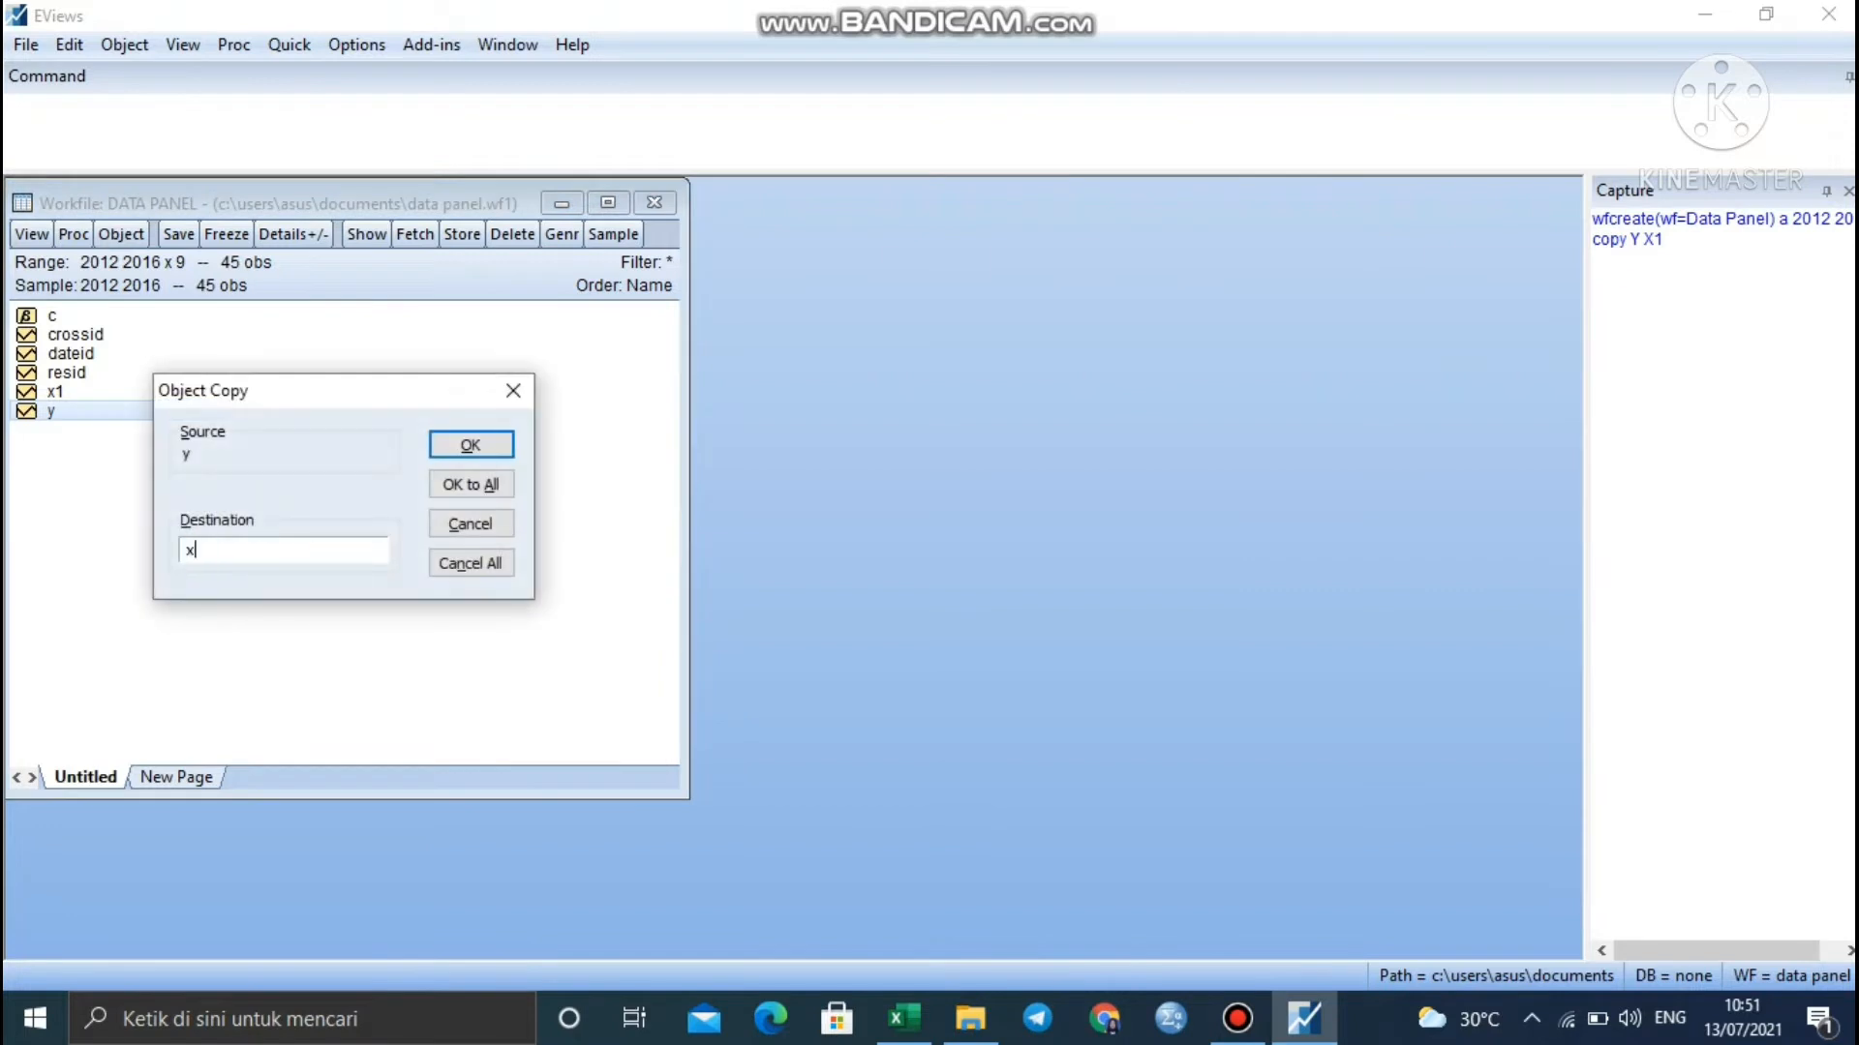
text(2)
key(Return)
key(ctrl+v)
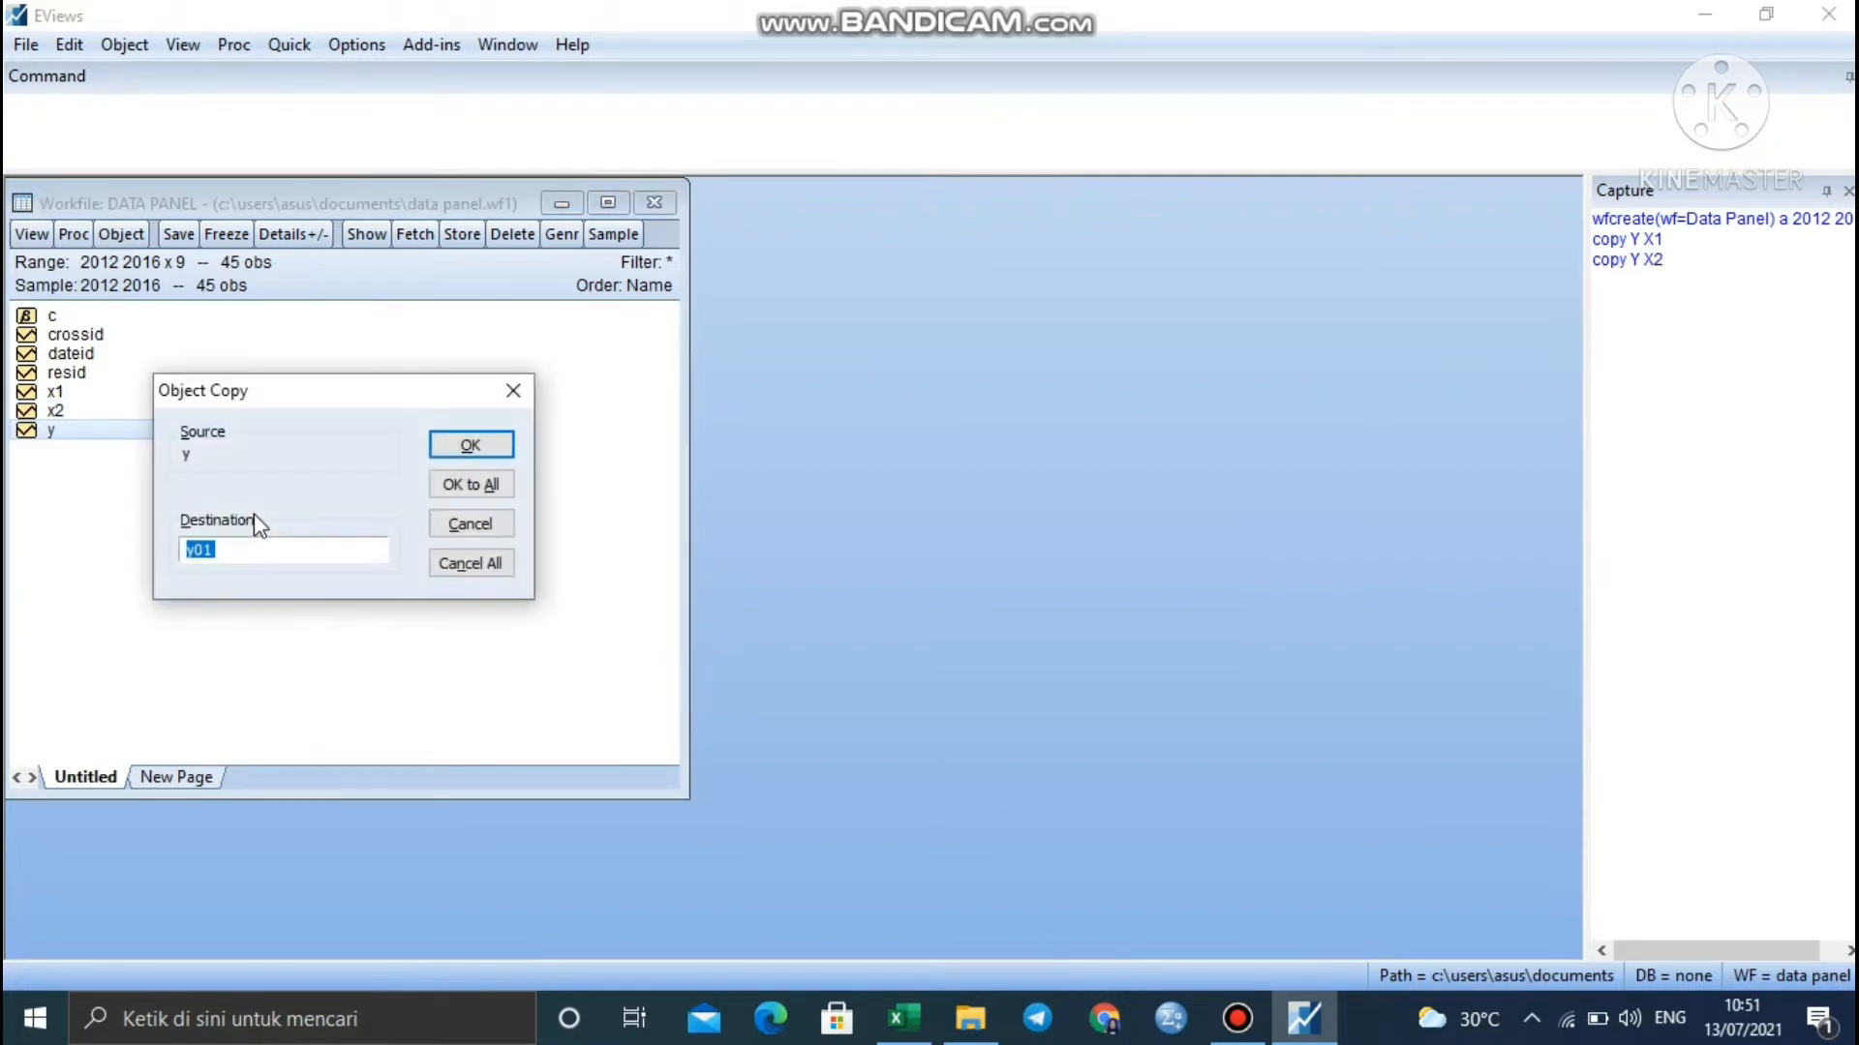
text(x3)
click(468, 445)
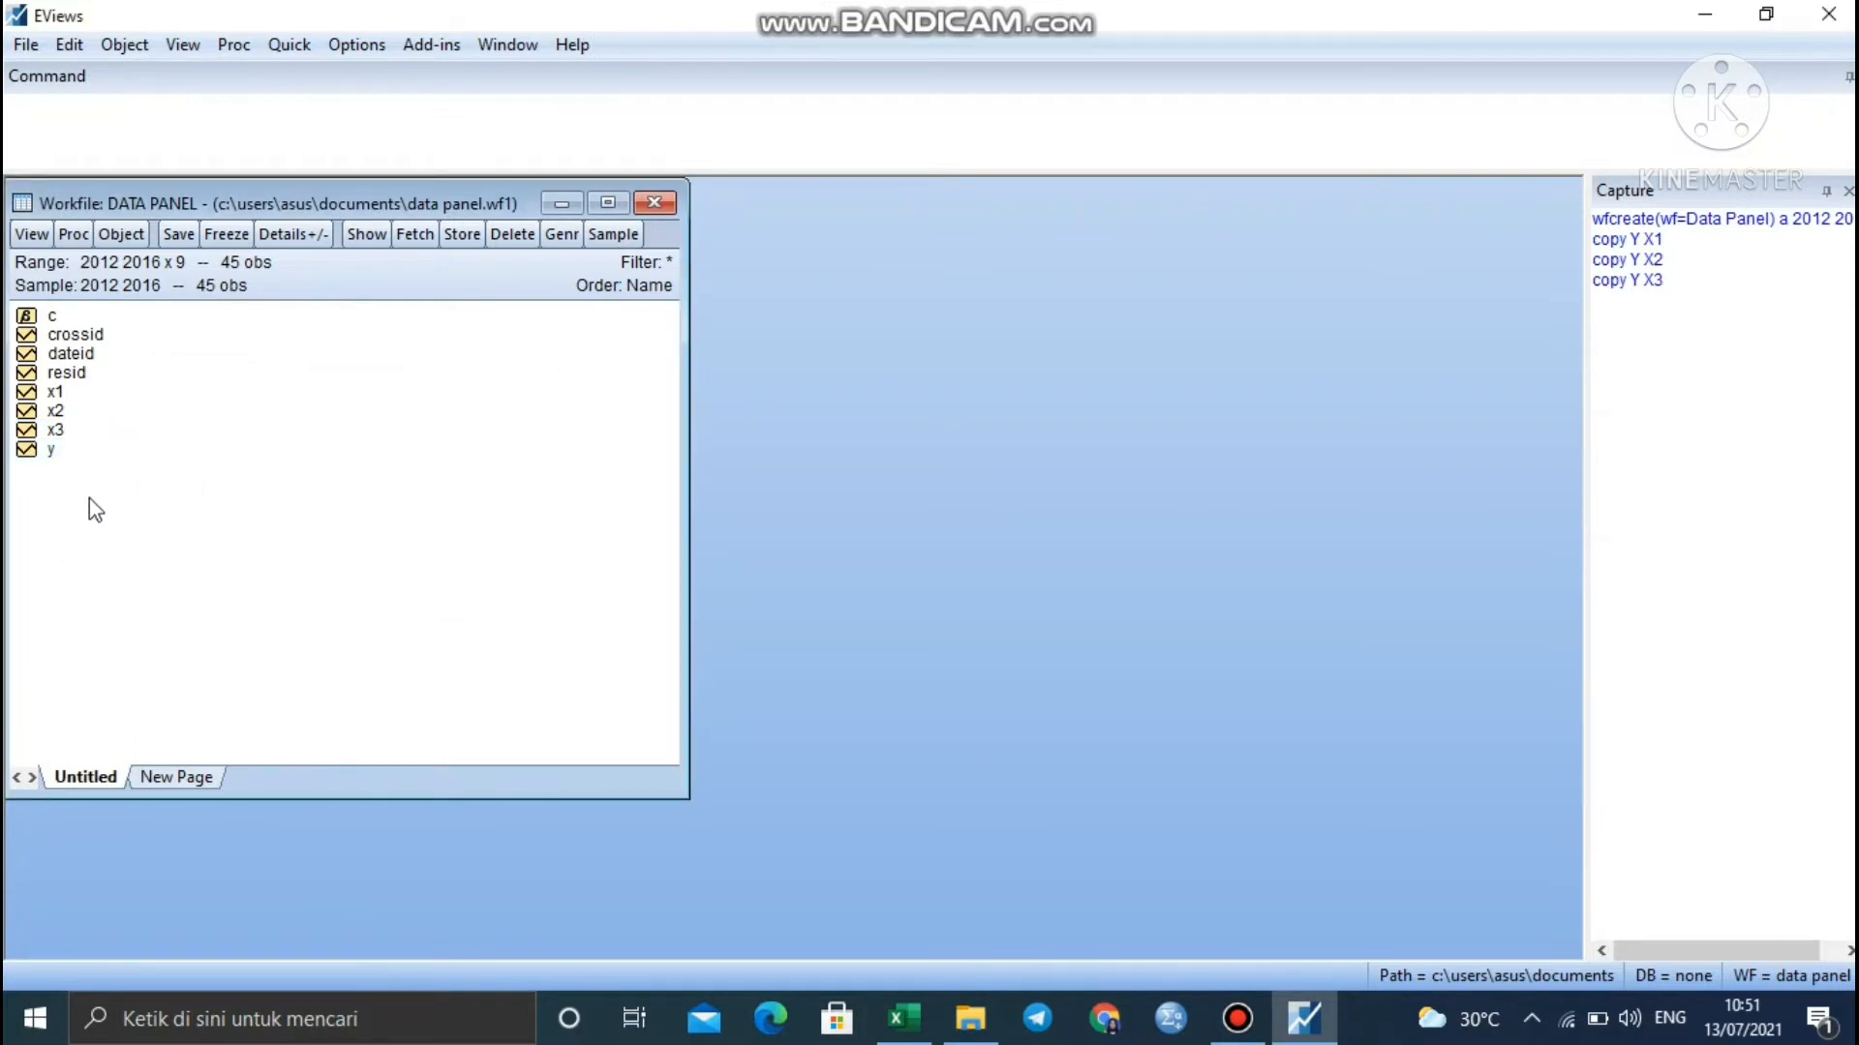
- Open y, x1, x2 and x3, in that order, as an editable group placed beside the workfile window
click(53, 455)
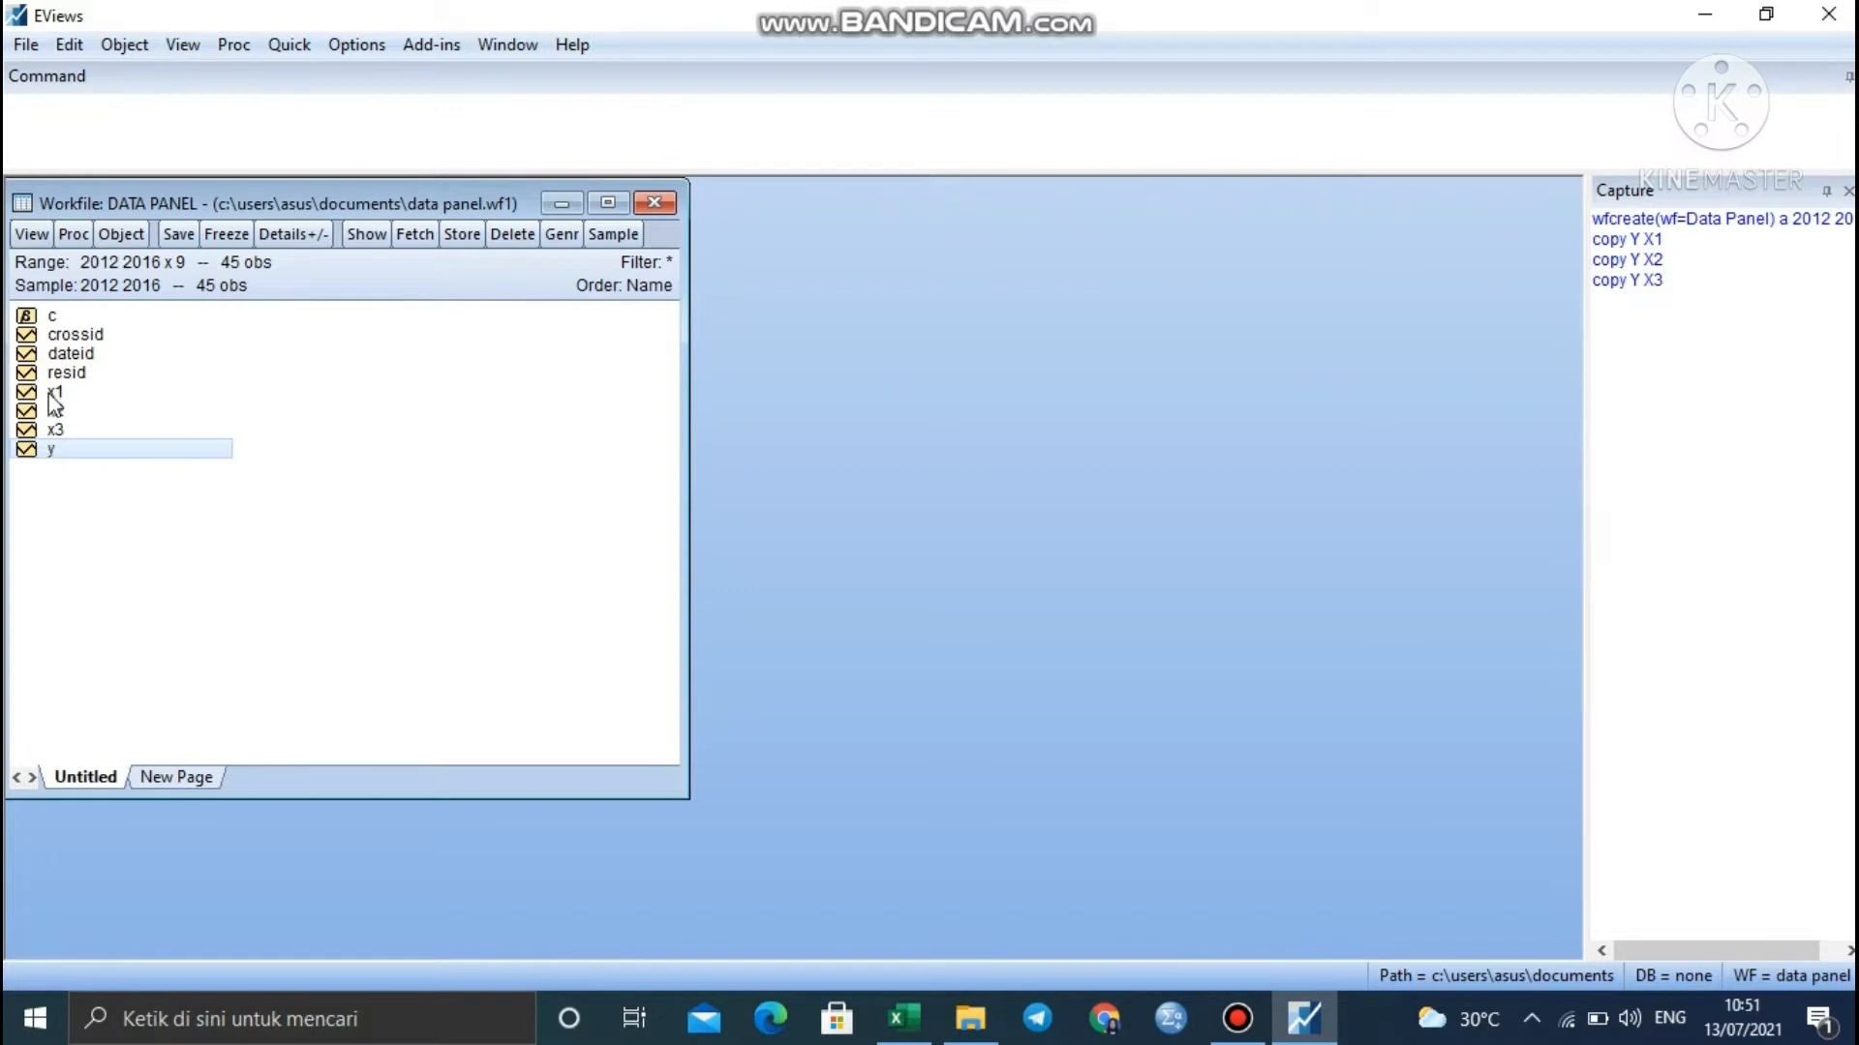
ctrl+click(60, 393)
ctrl+click(66, 412)
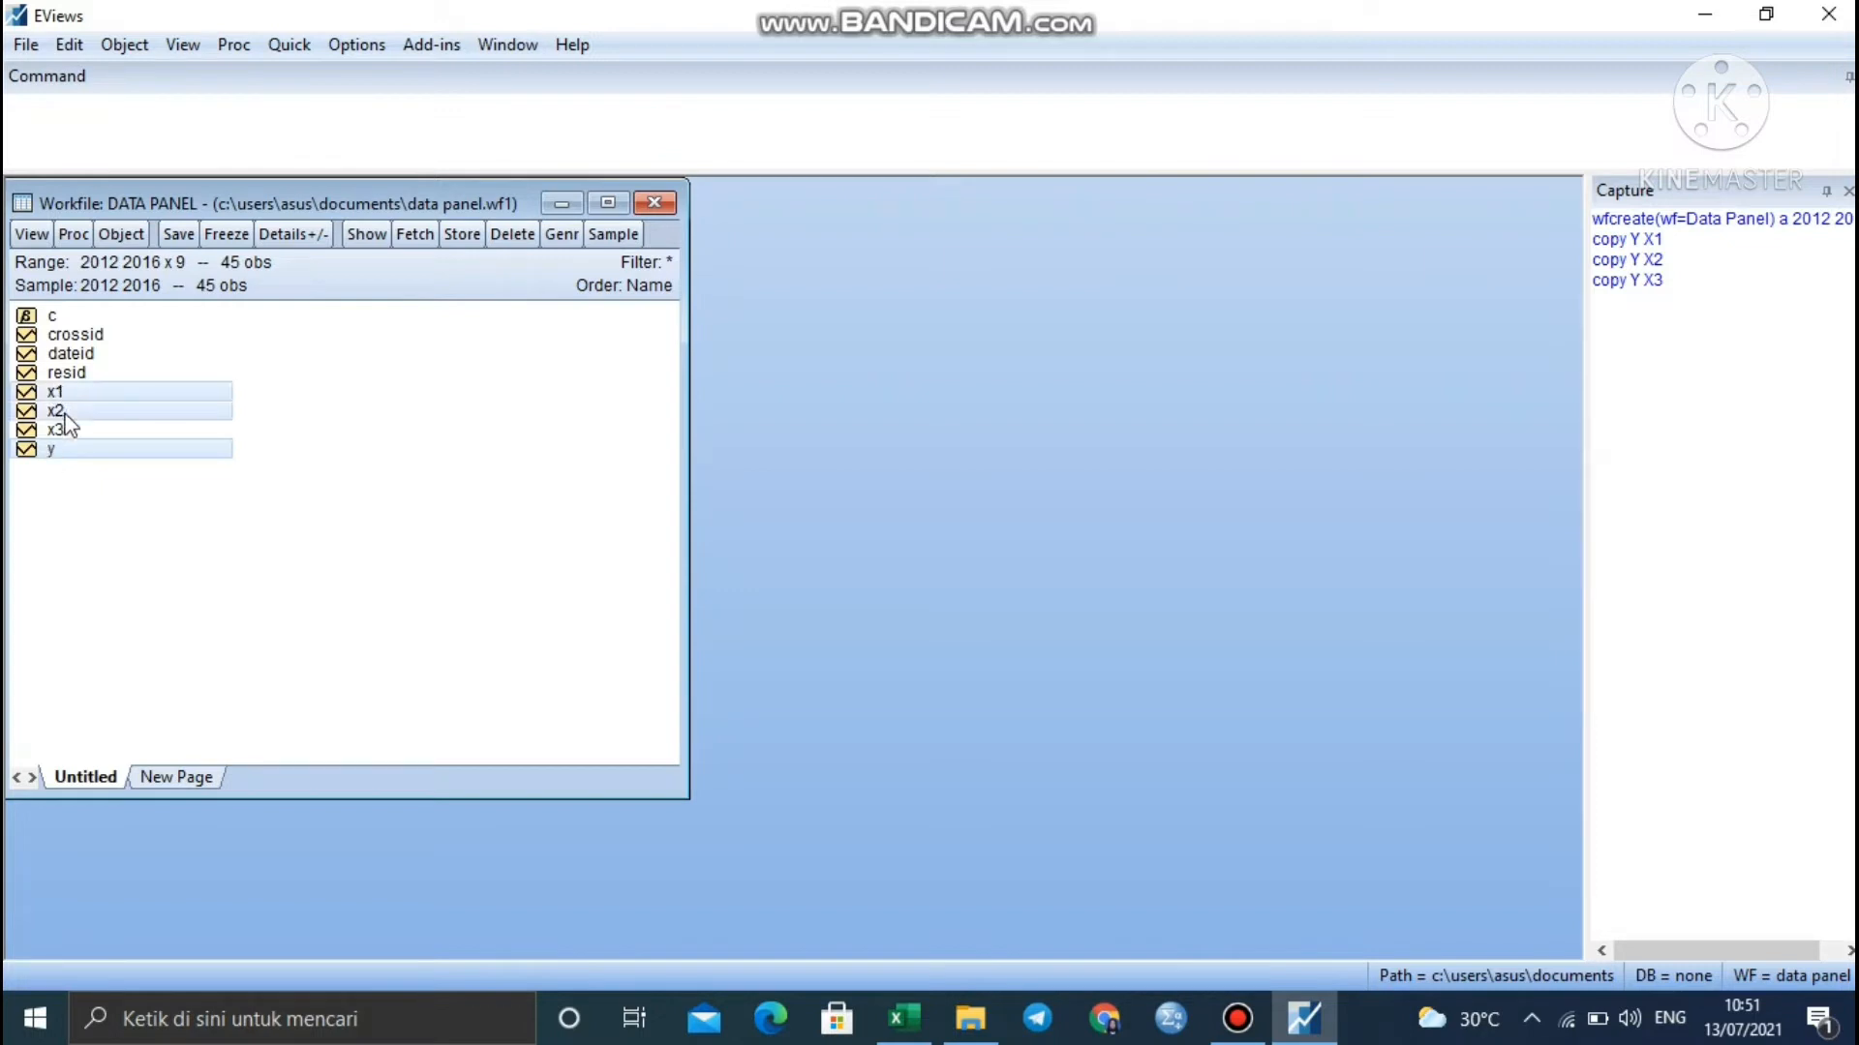
ctrl+click(75, 430)
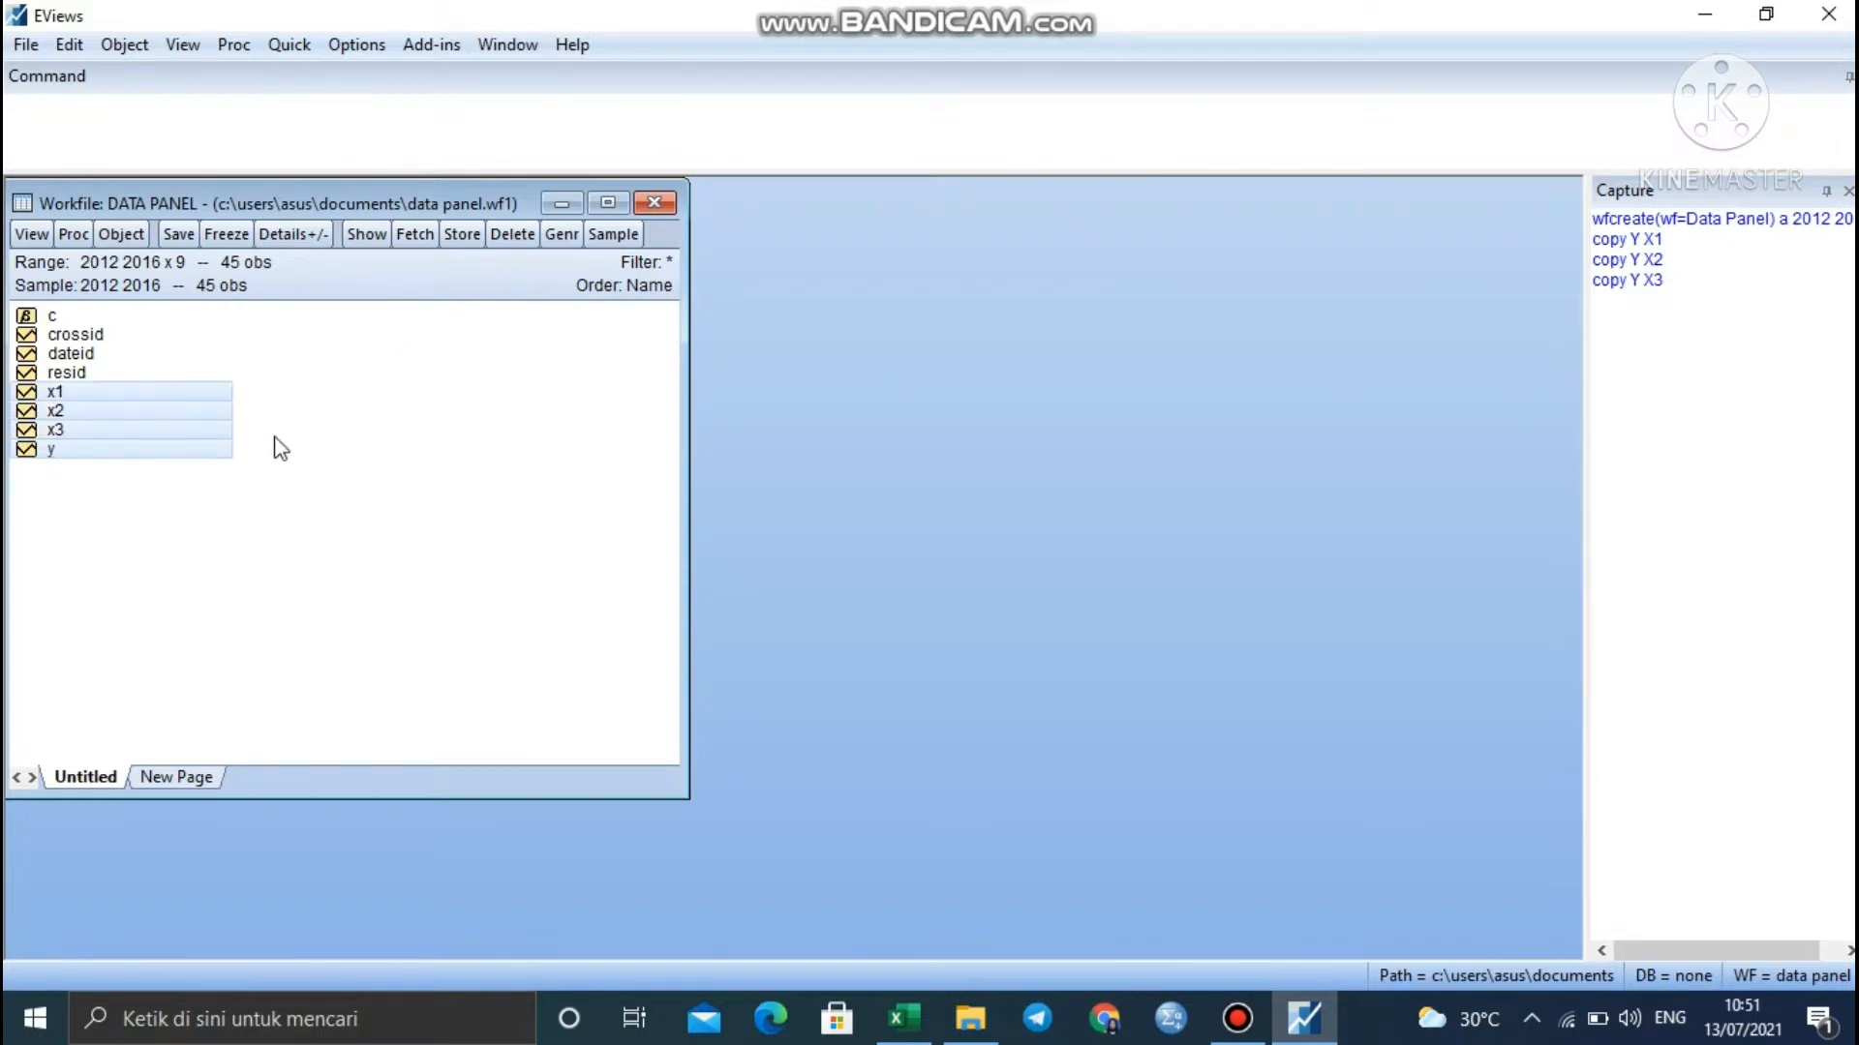
right_click(159, 420)
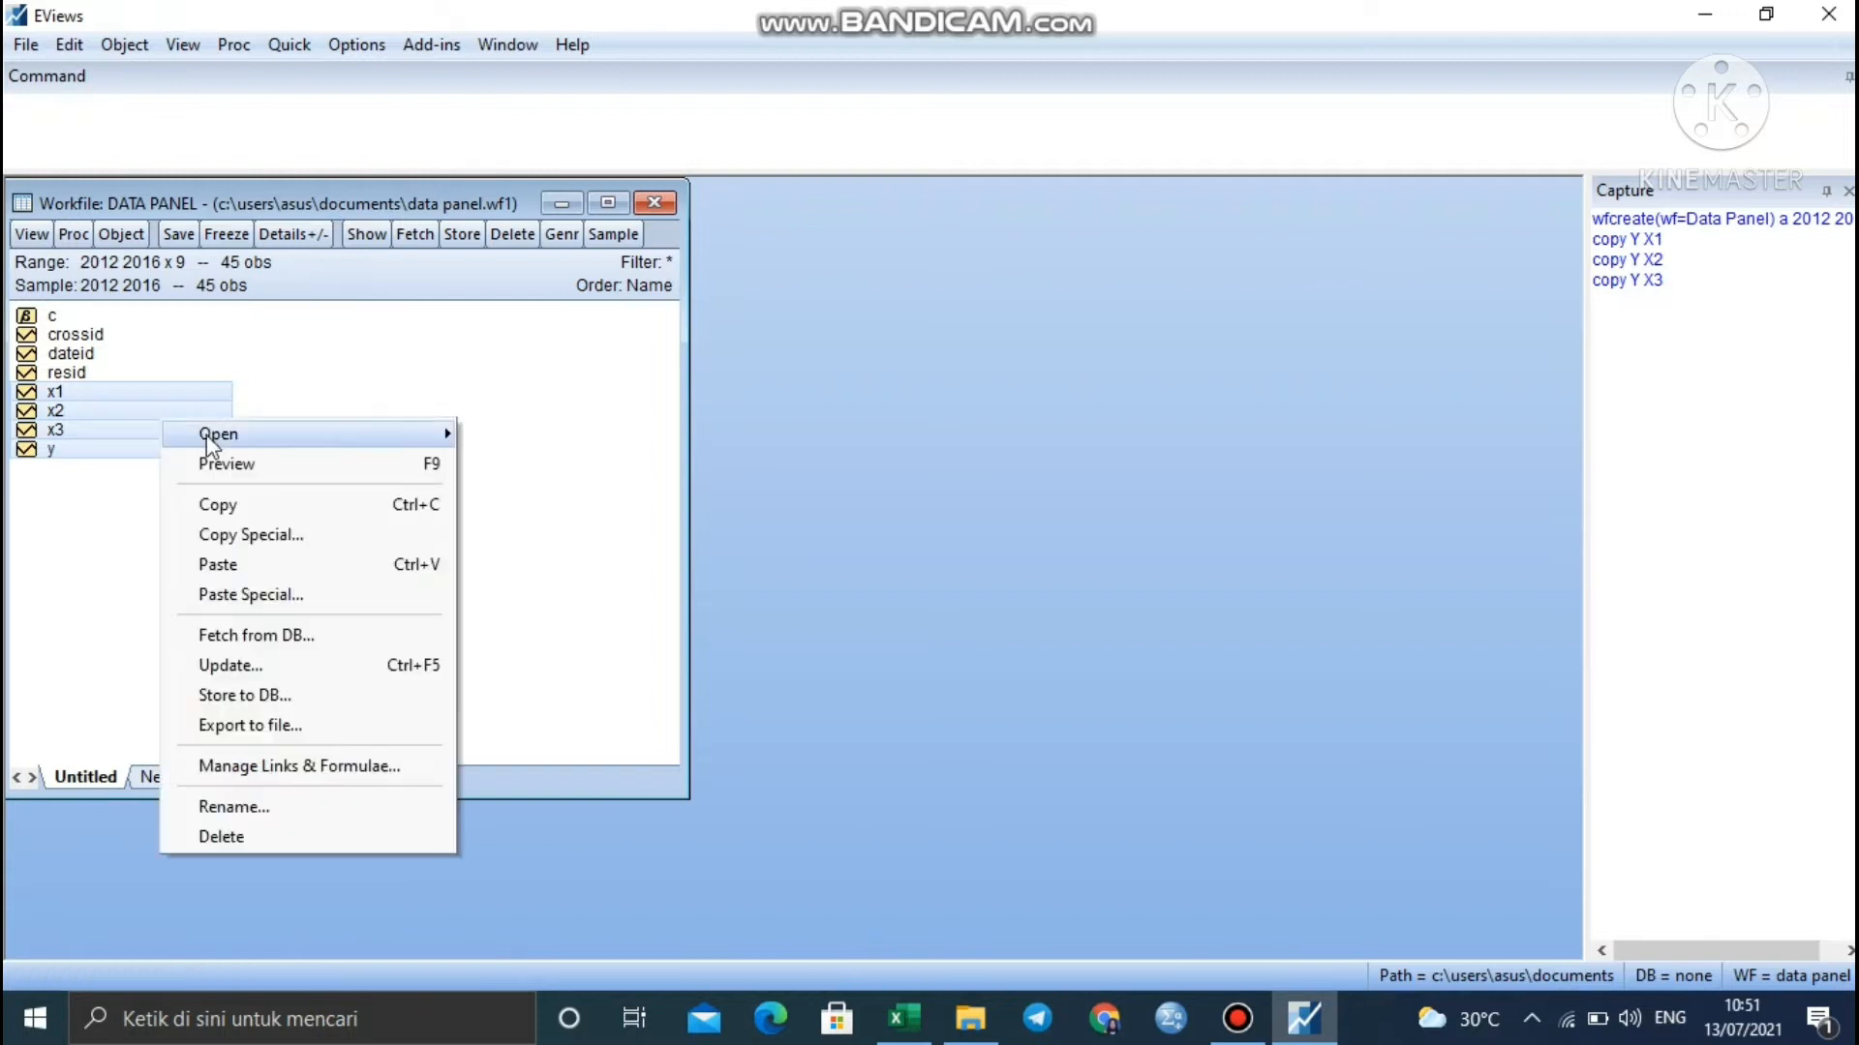
mouse_move(208, 435)
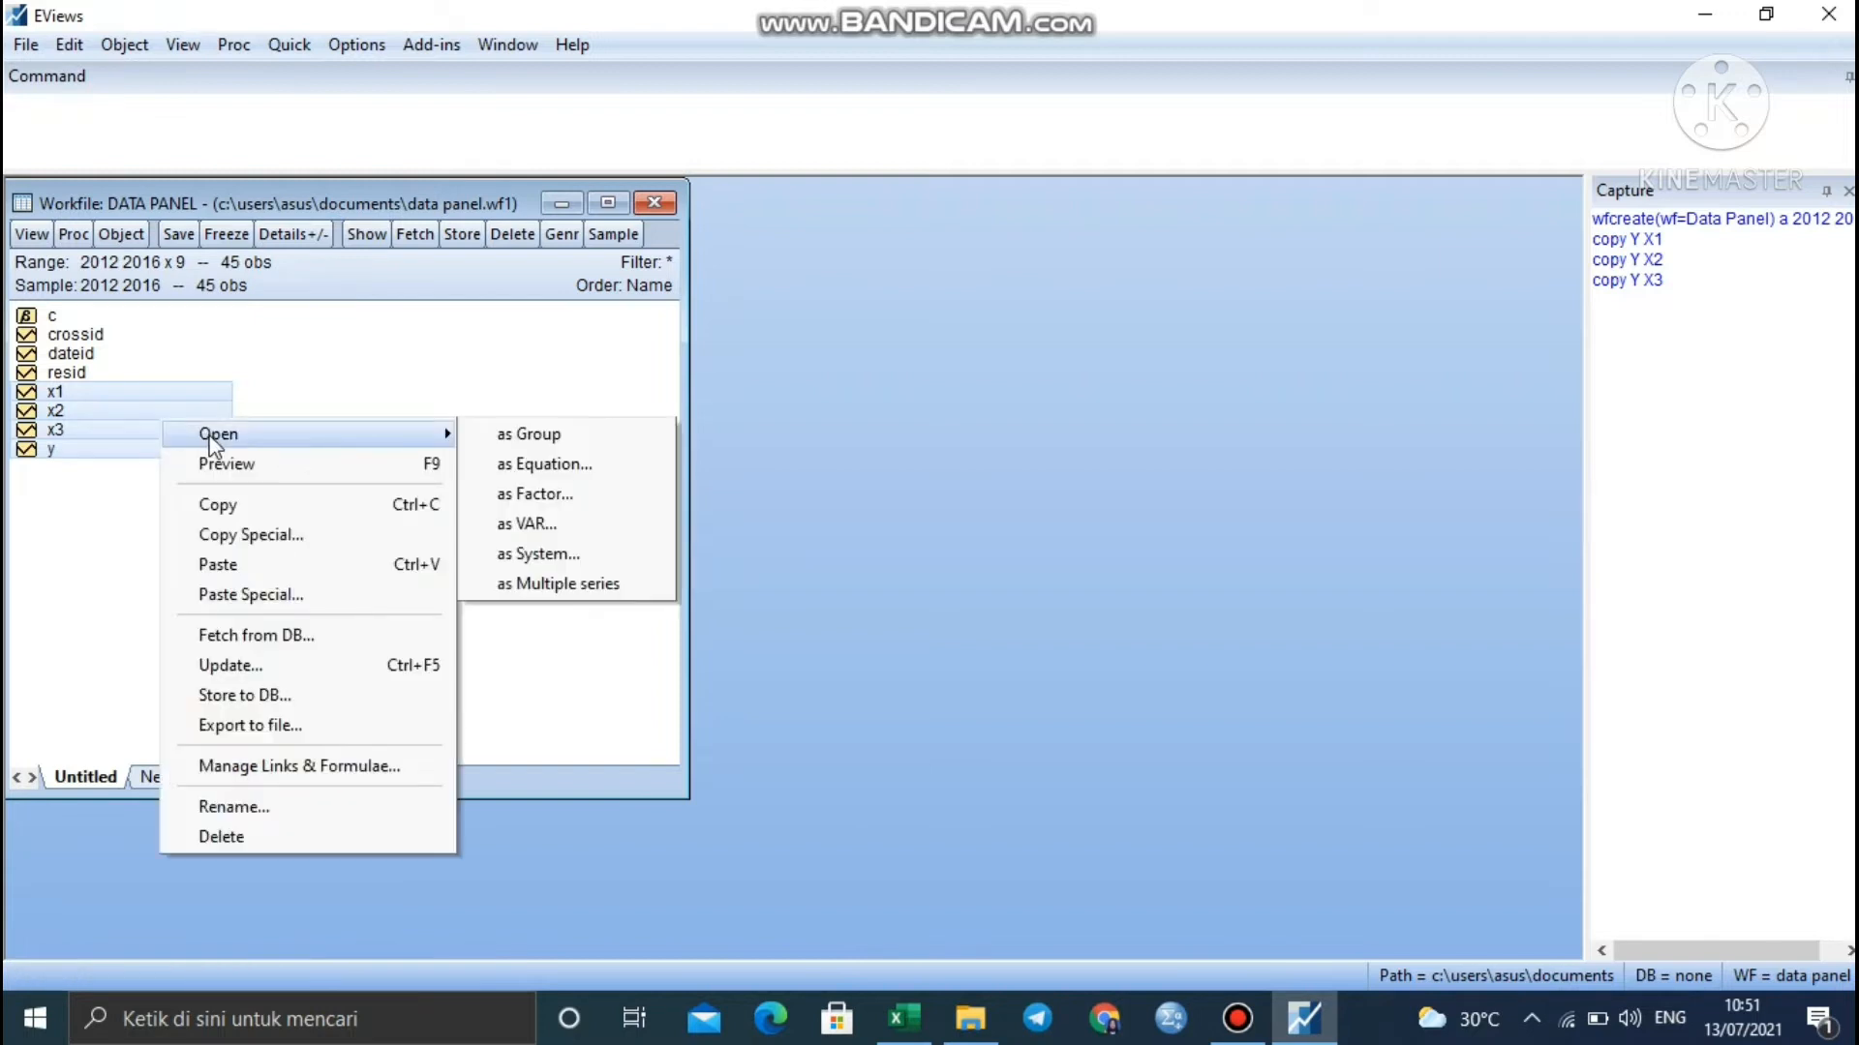
click(491, 442)
drag(432, 254, 1116, 207)
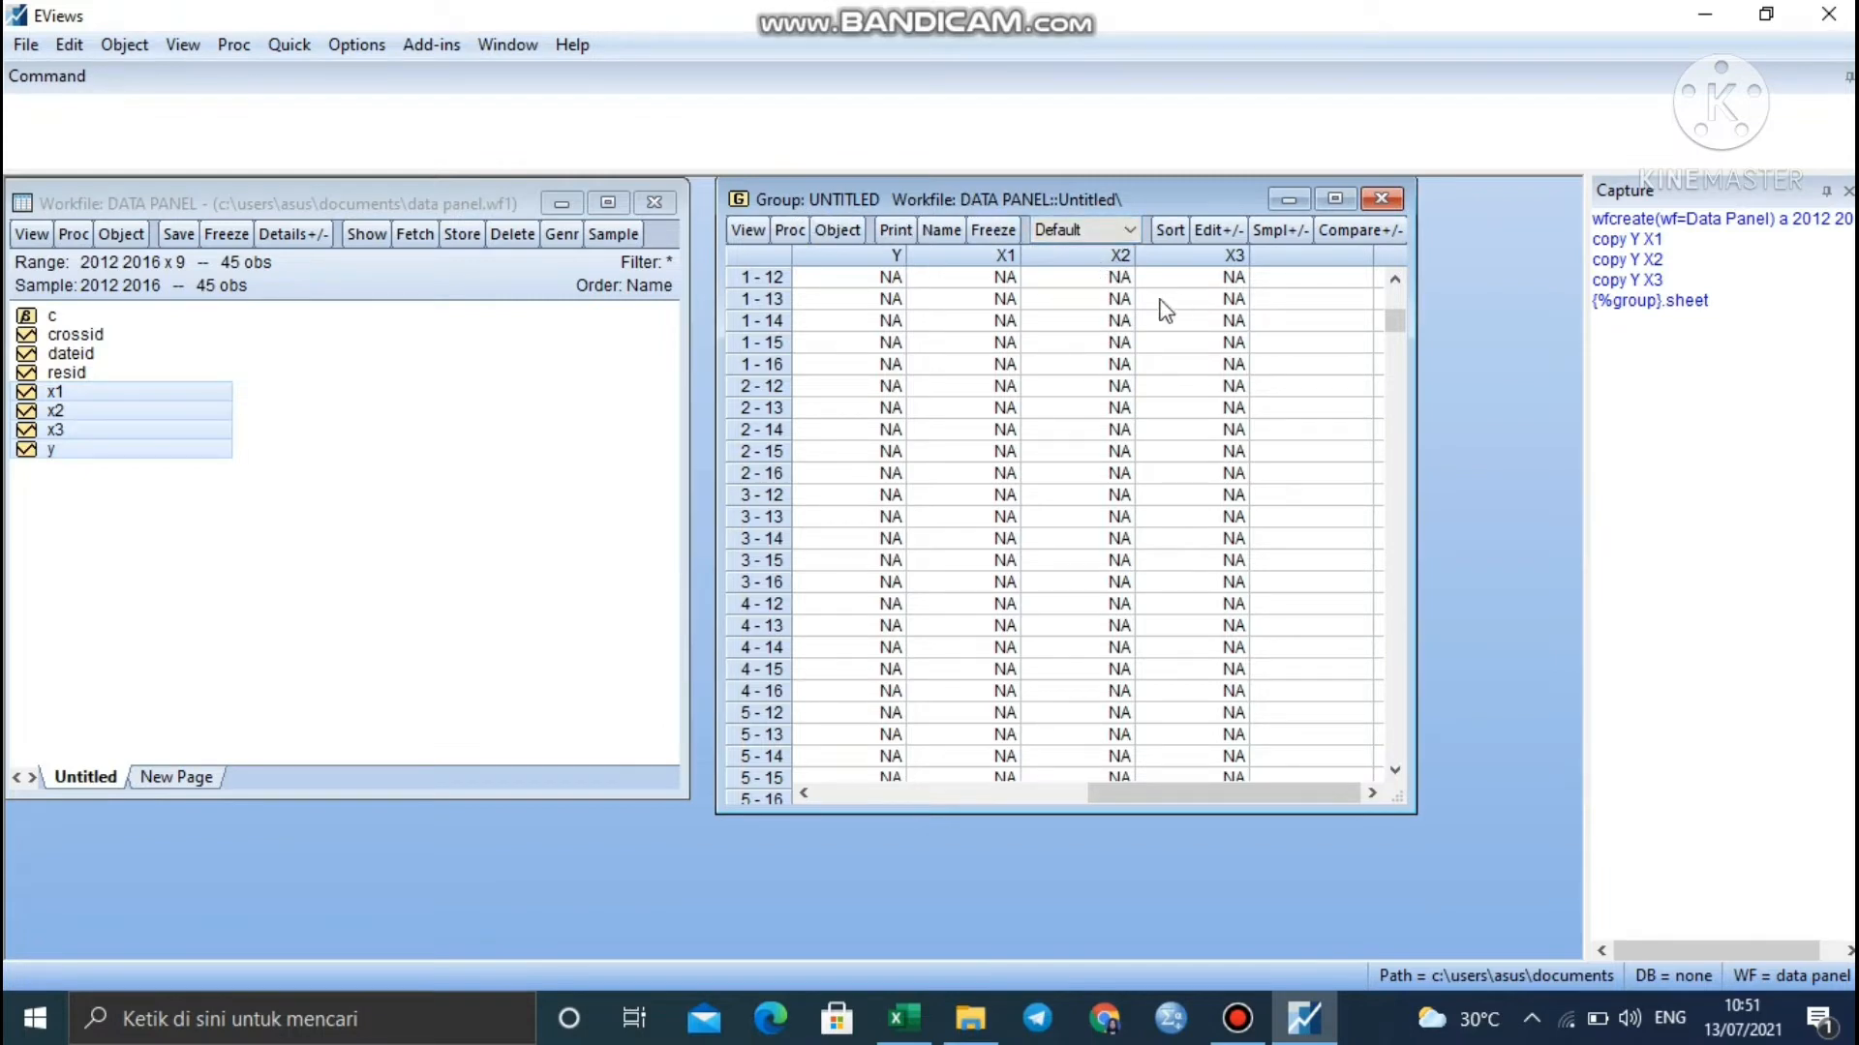
click(1214, 232)
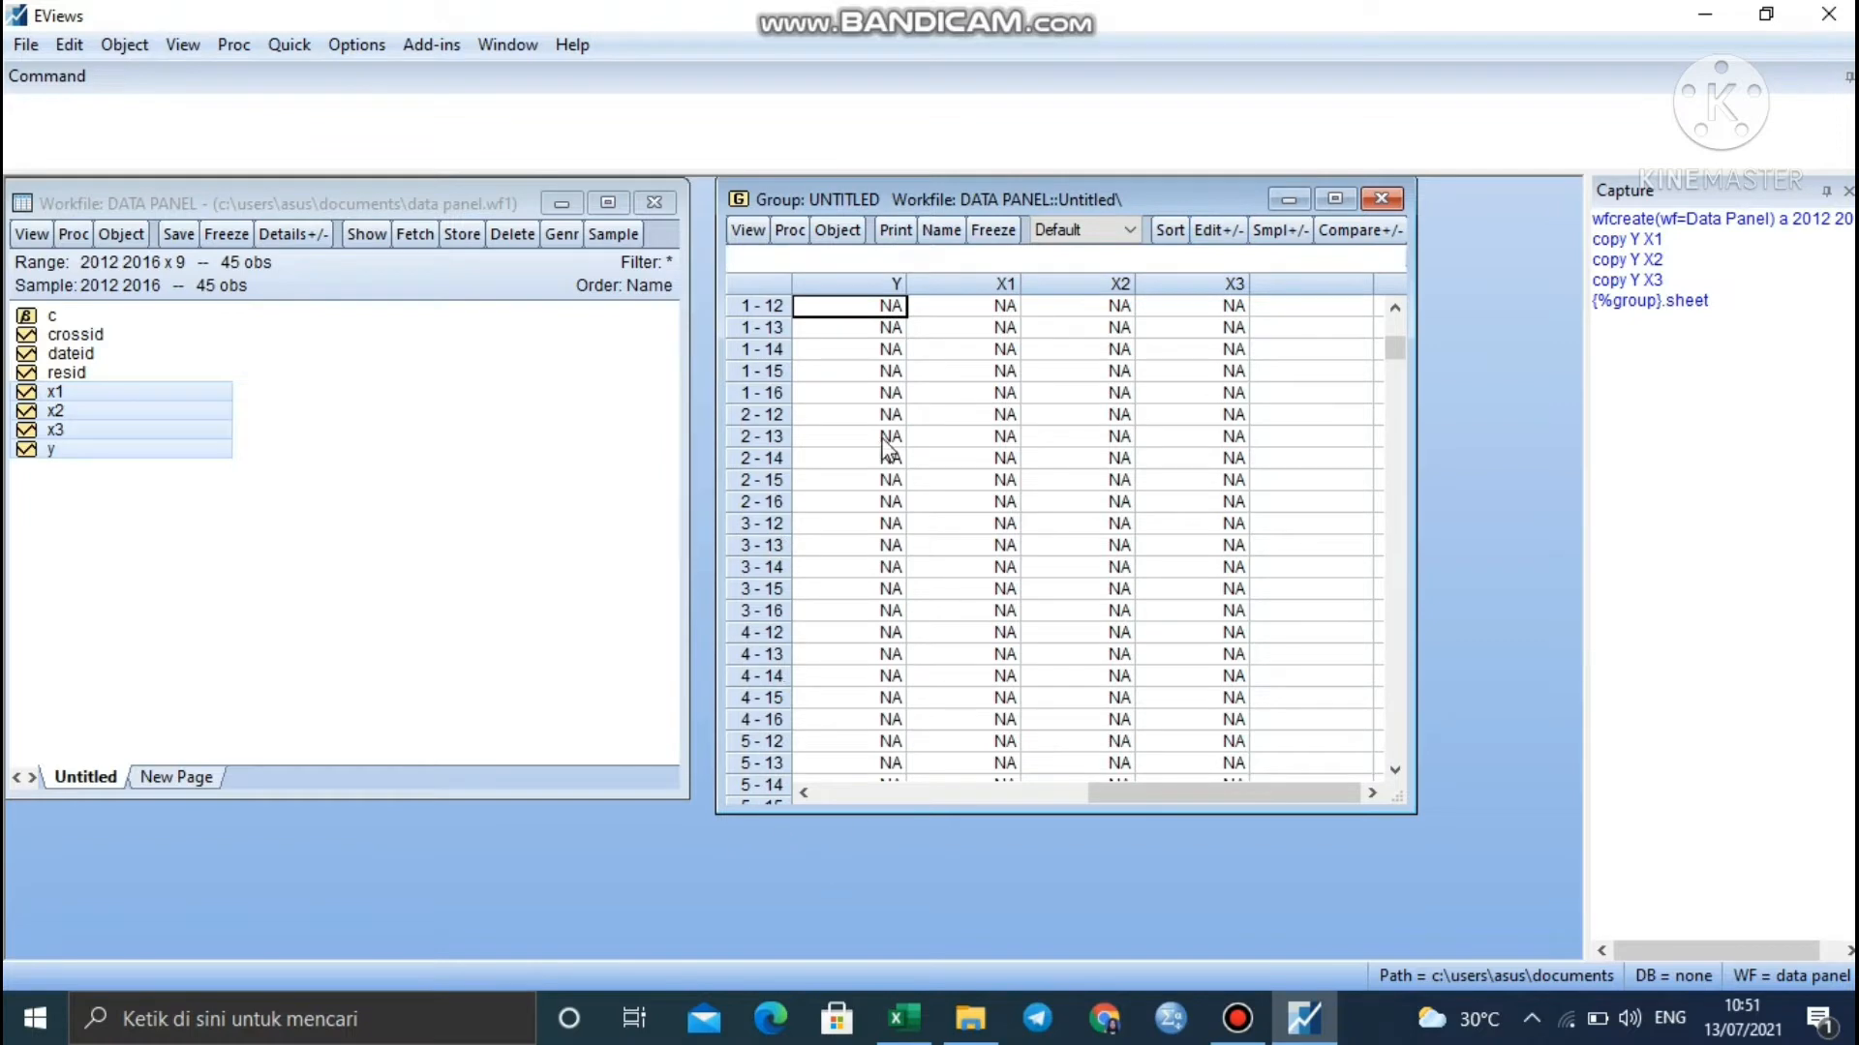
- Switch to Excel and copy the Y, X1, X2 and X3 values in C2:F46 of Sheet3, without the headers
click(906, 1030)
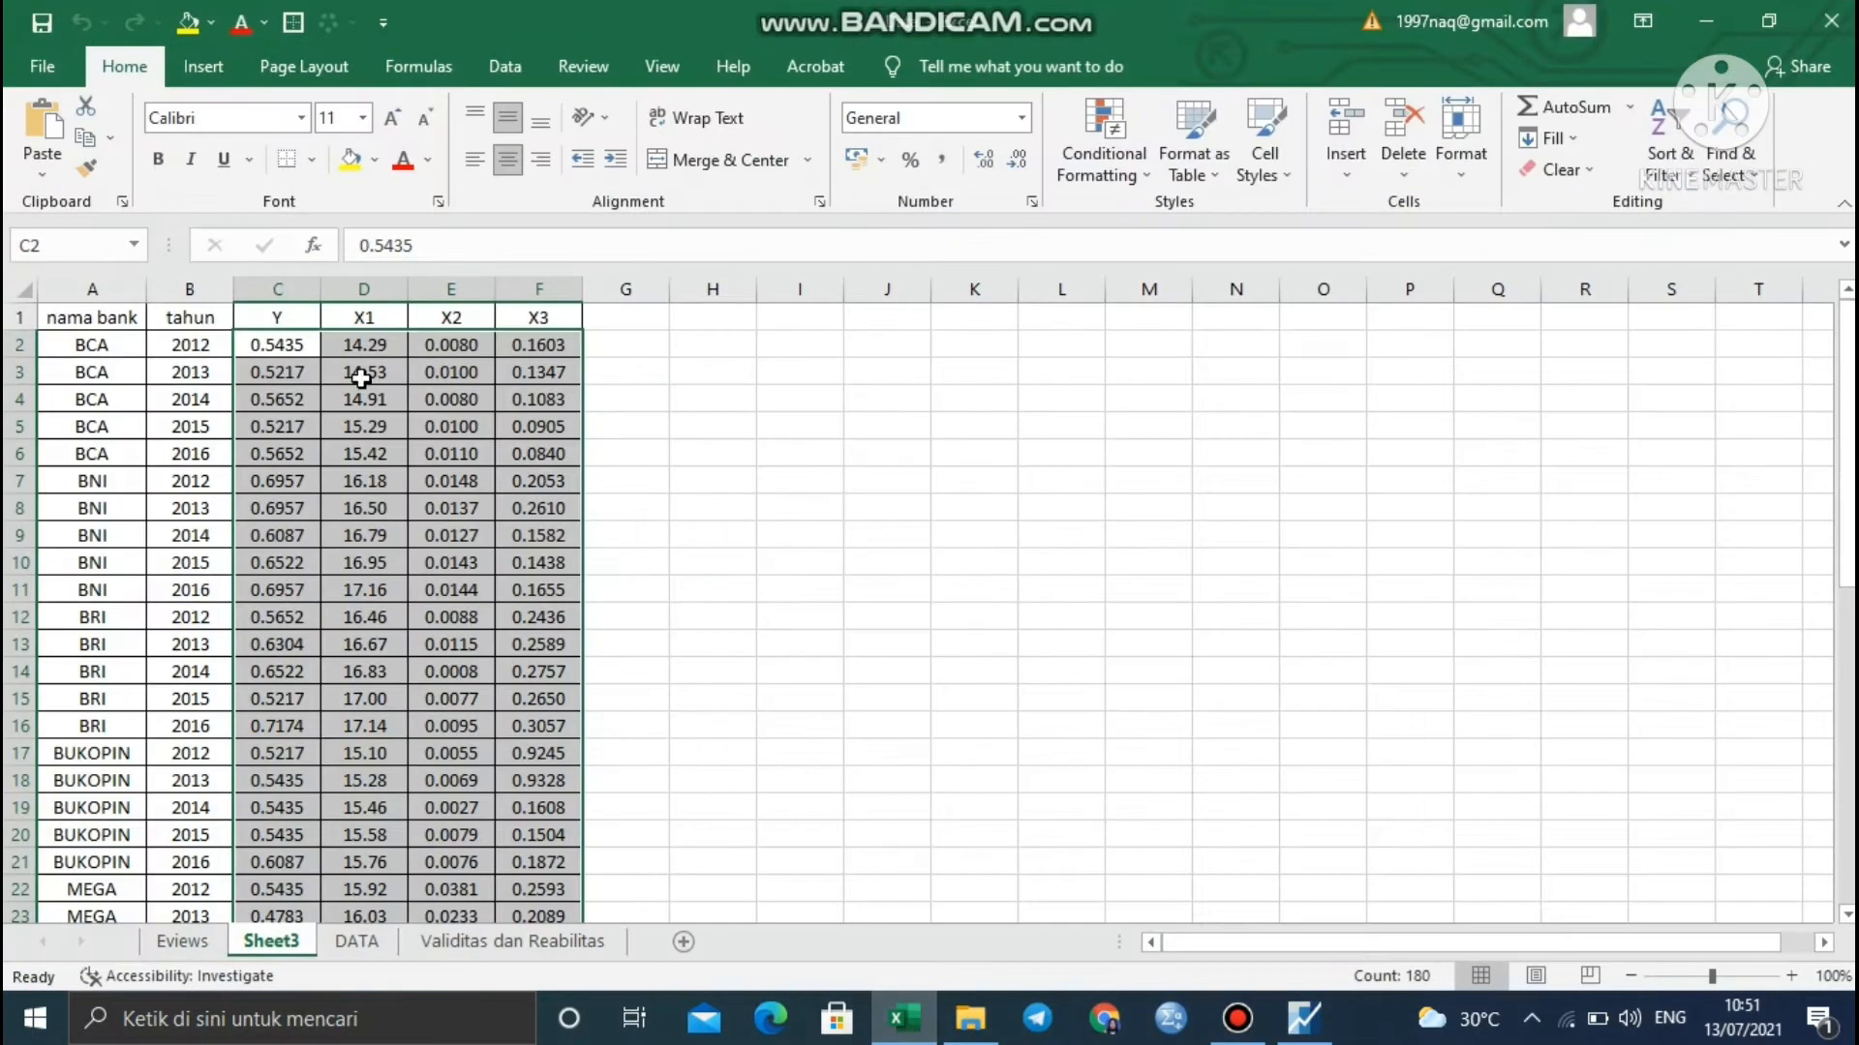
click(266, 319)
click(365, 320)
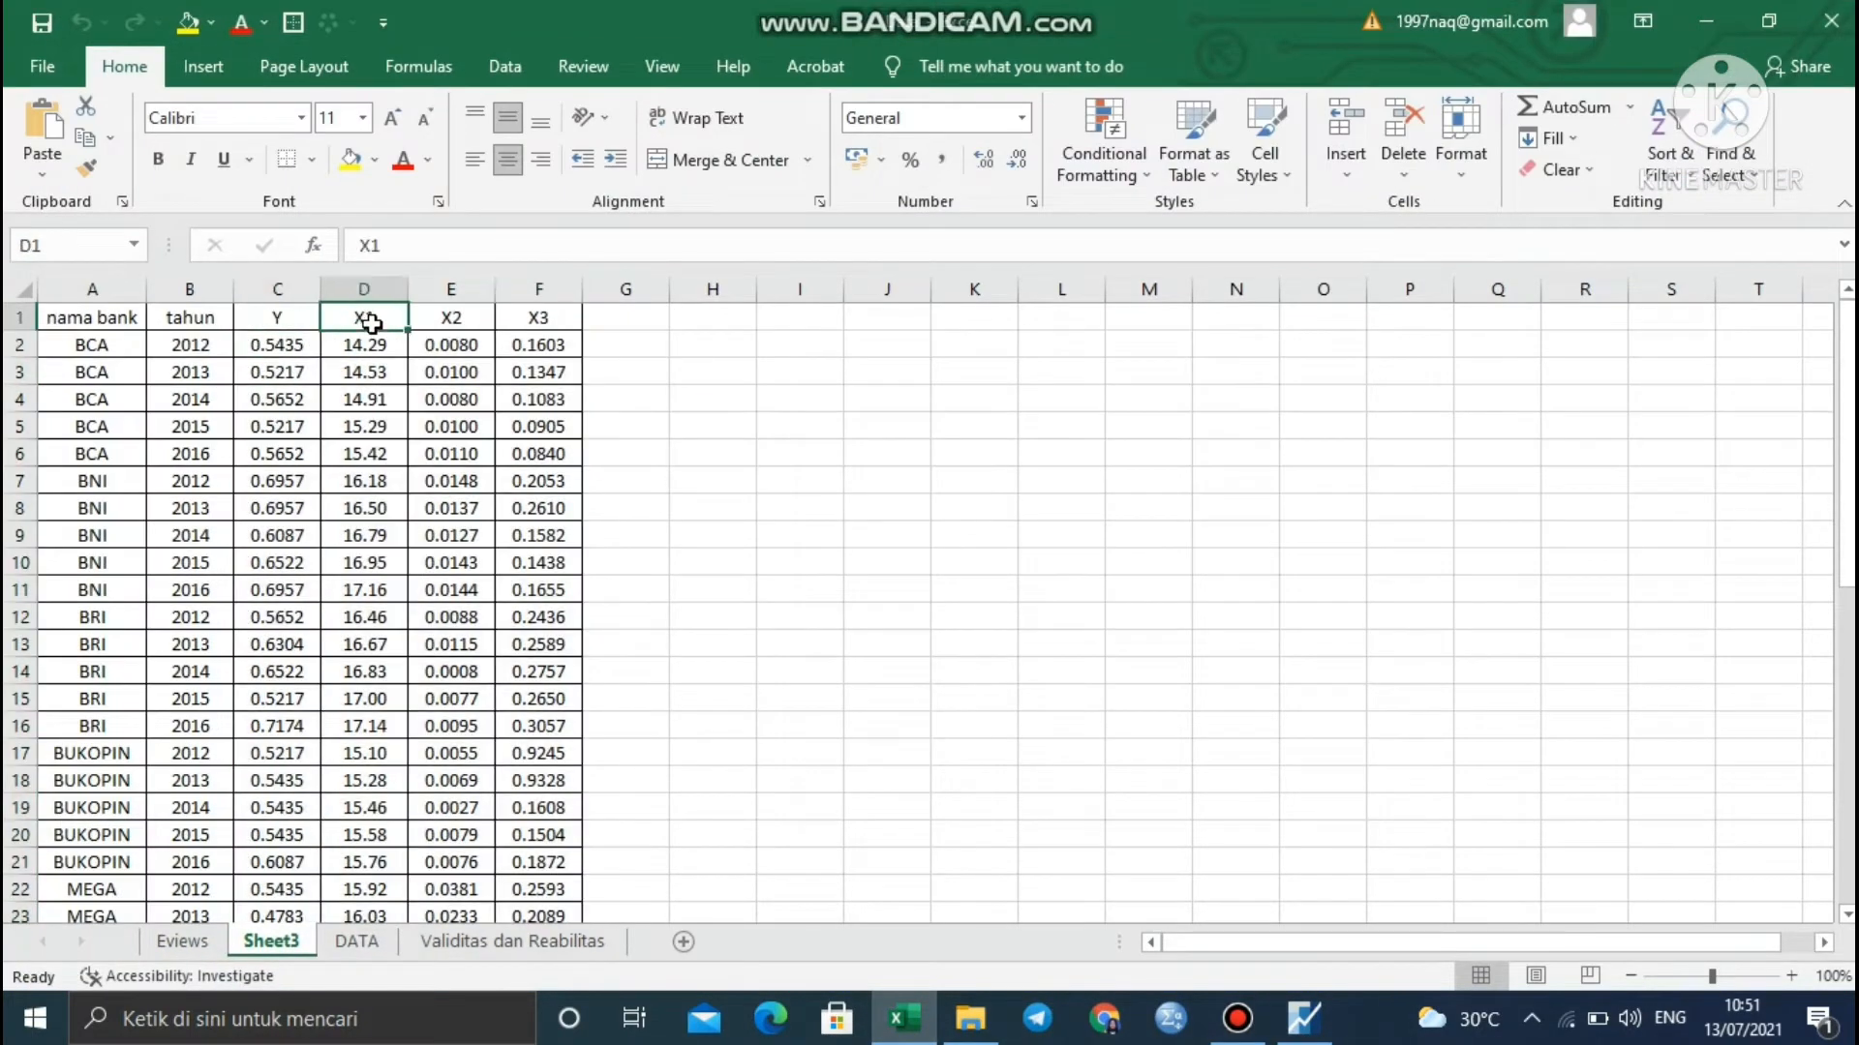
click(472, 319)
click(547, 320)
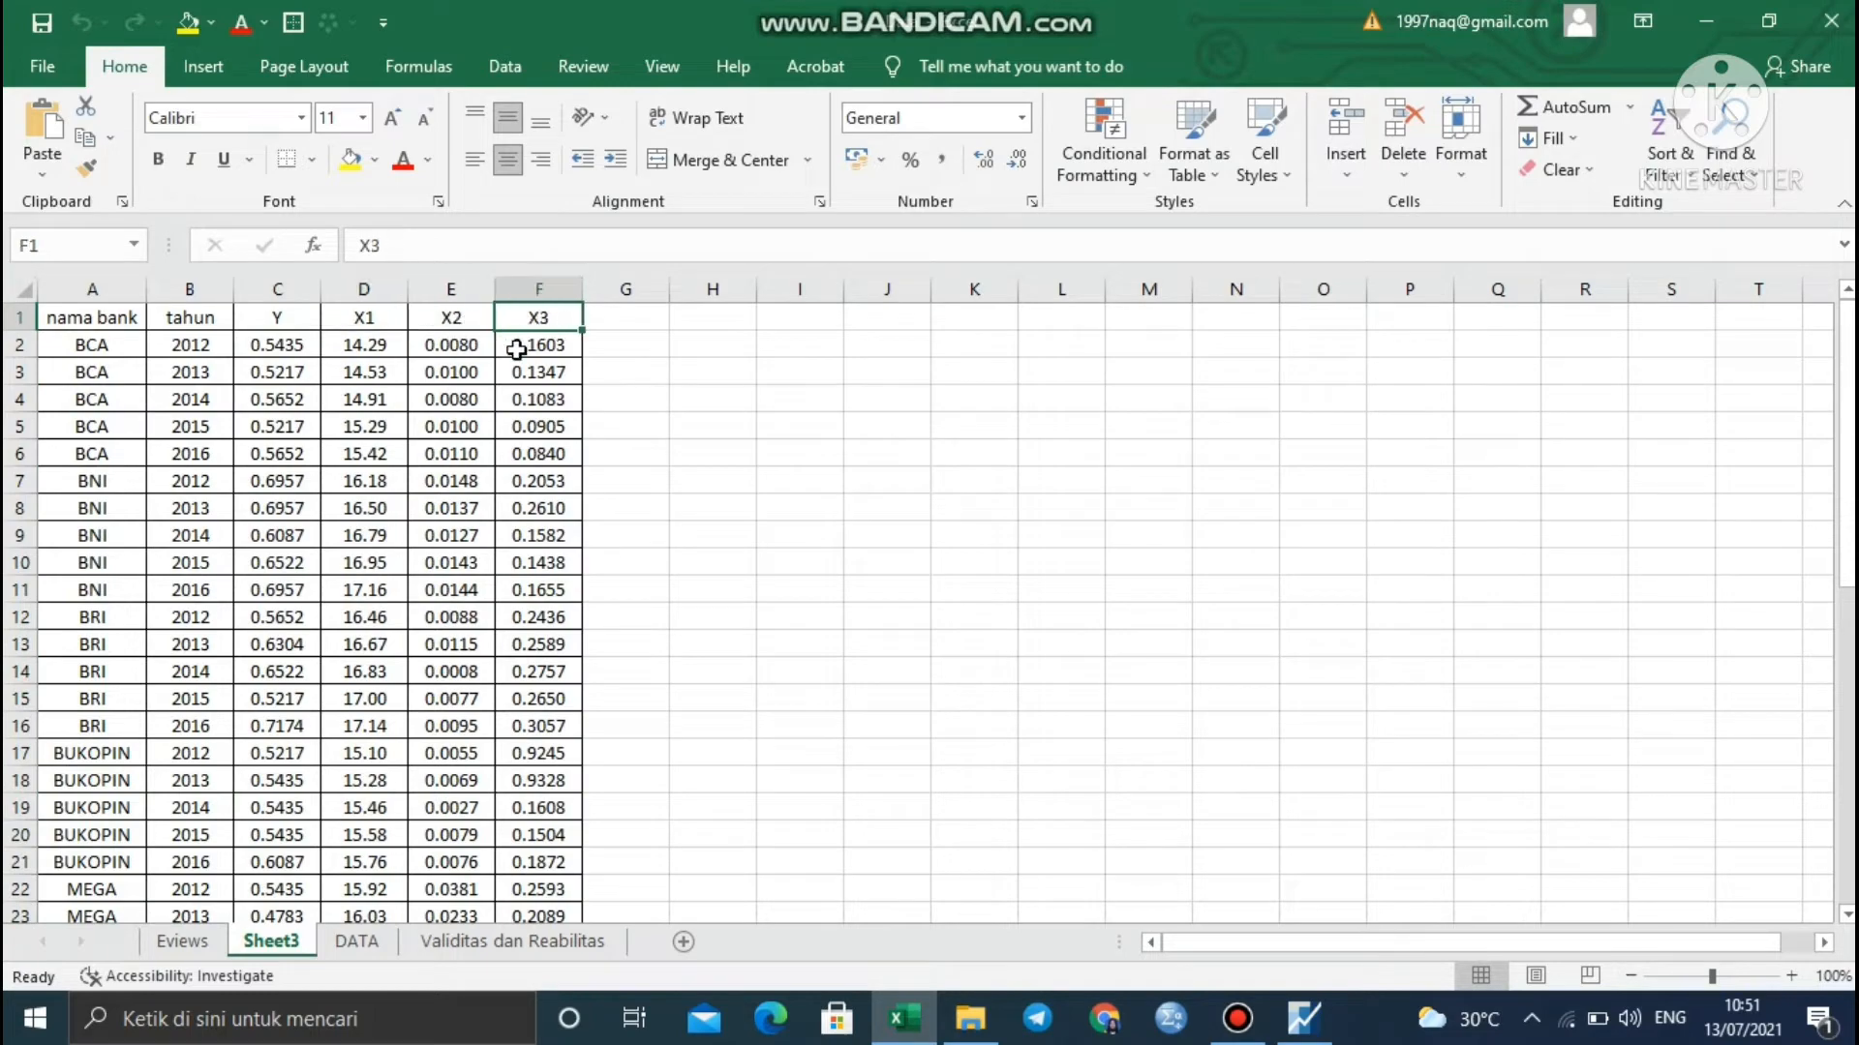
click(303, 347)
key(shift+Right)
key(shift+Right)
key(shift+Right)
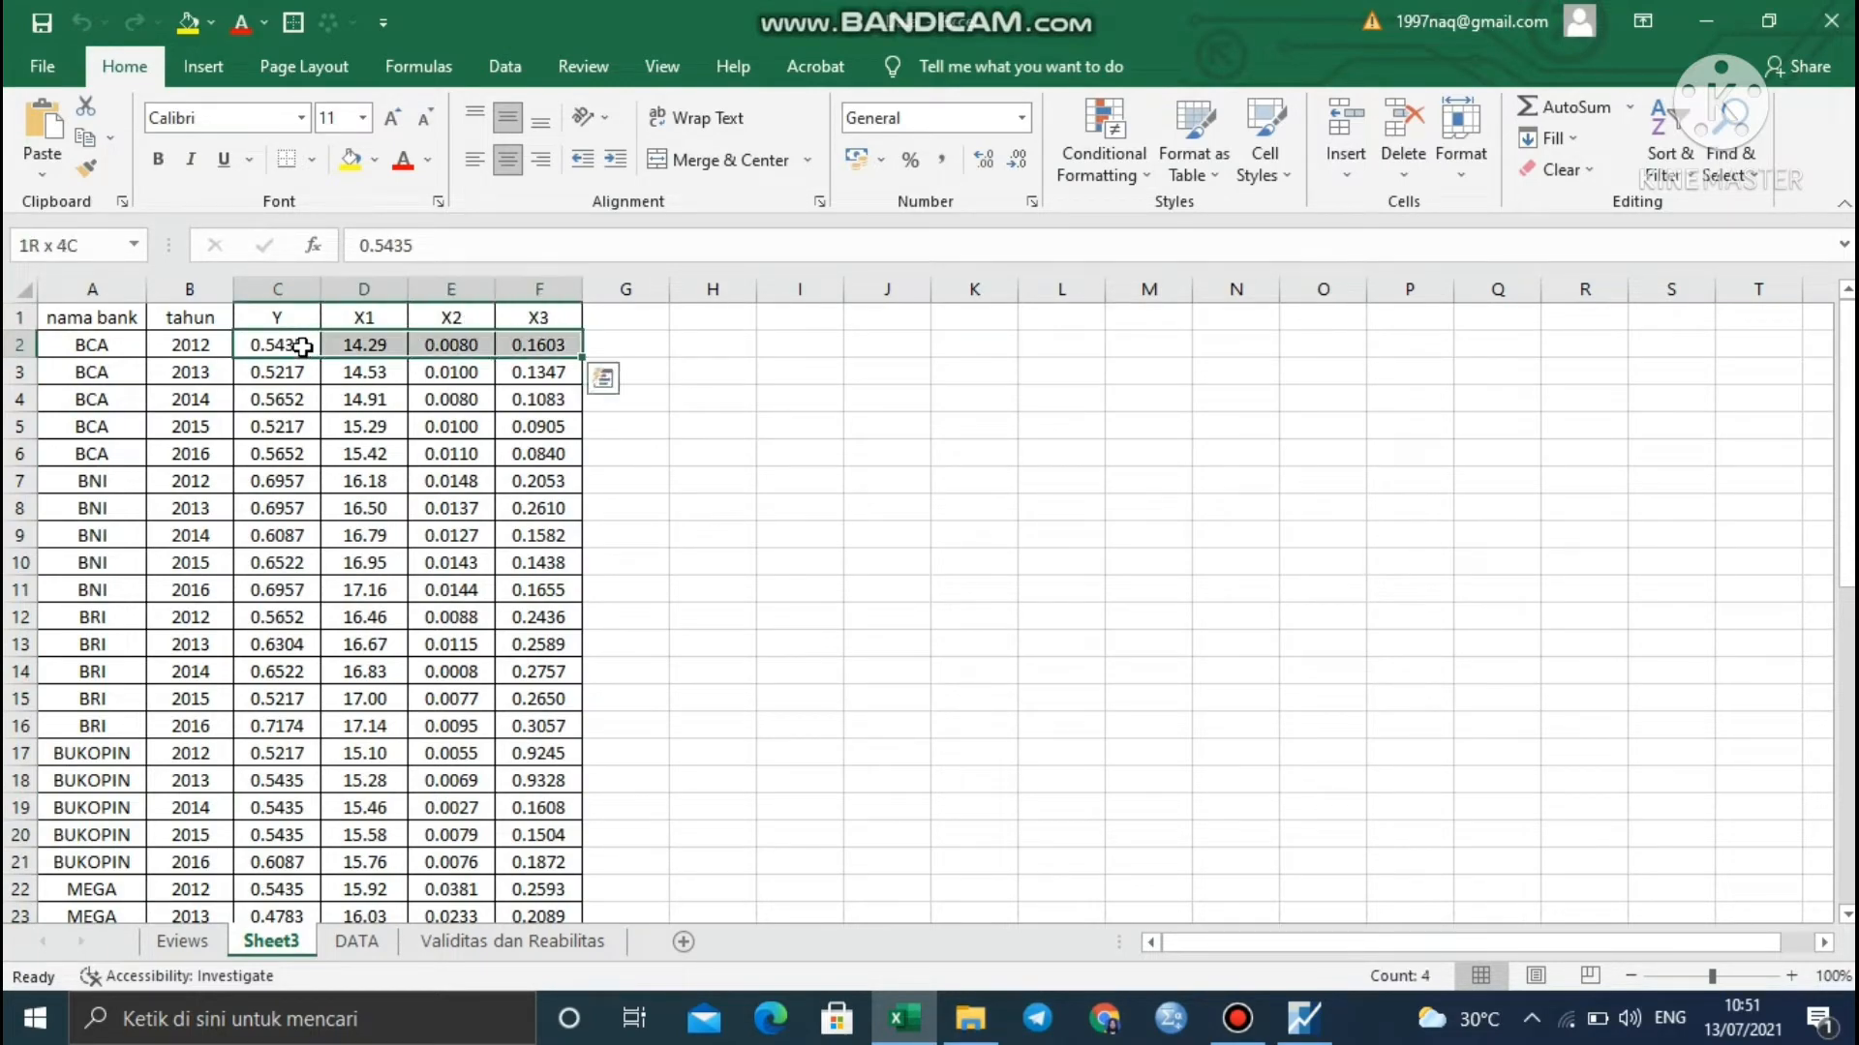
key(ctrl+shift+Down)
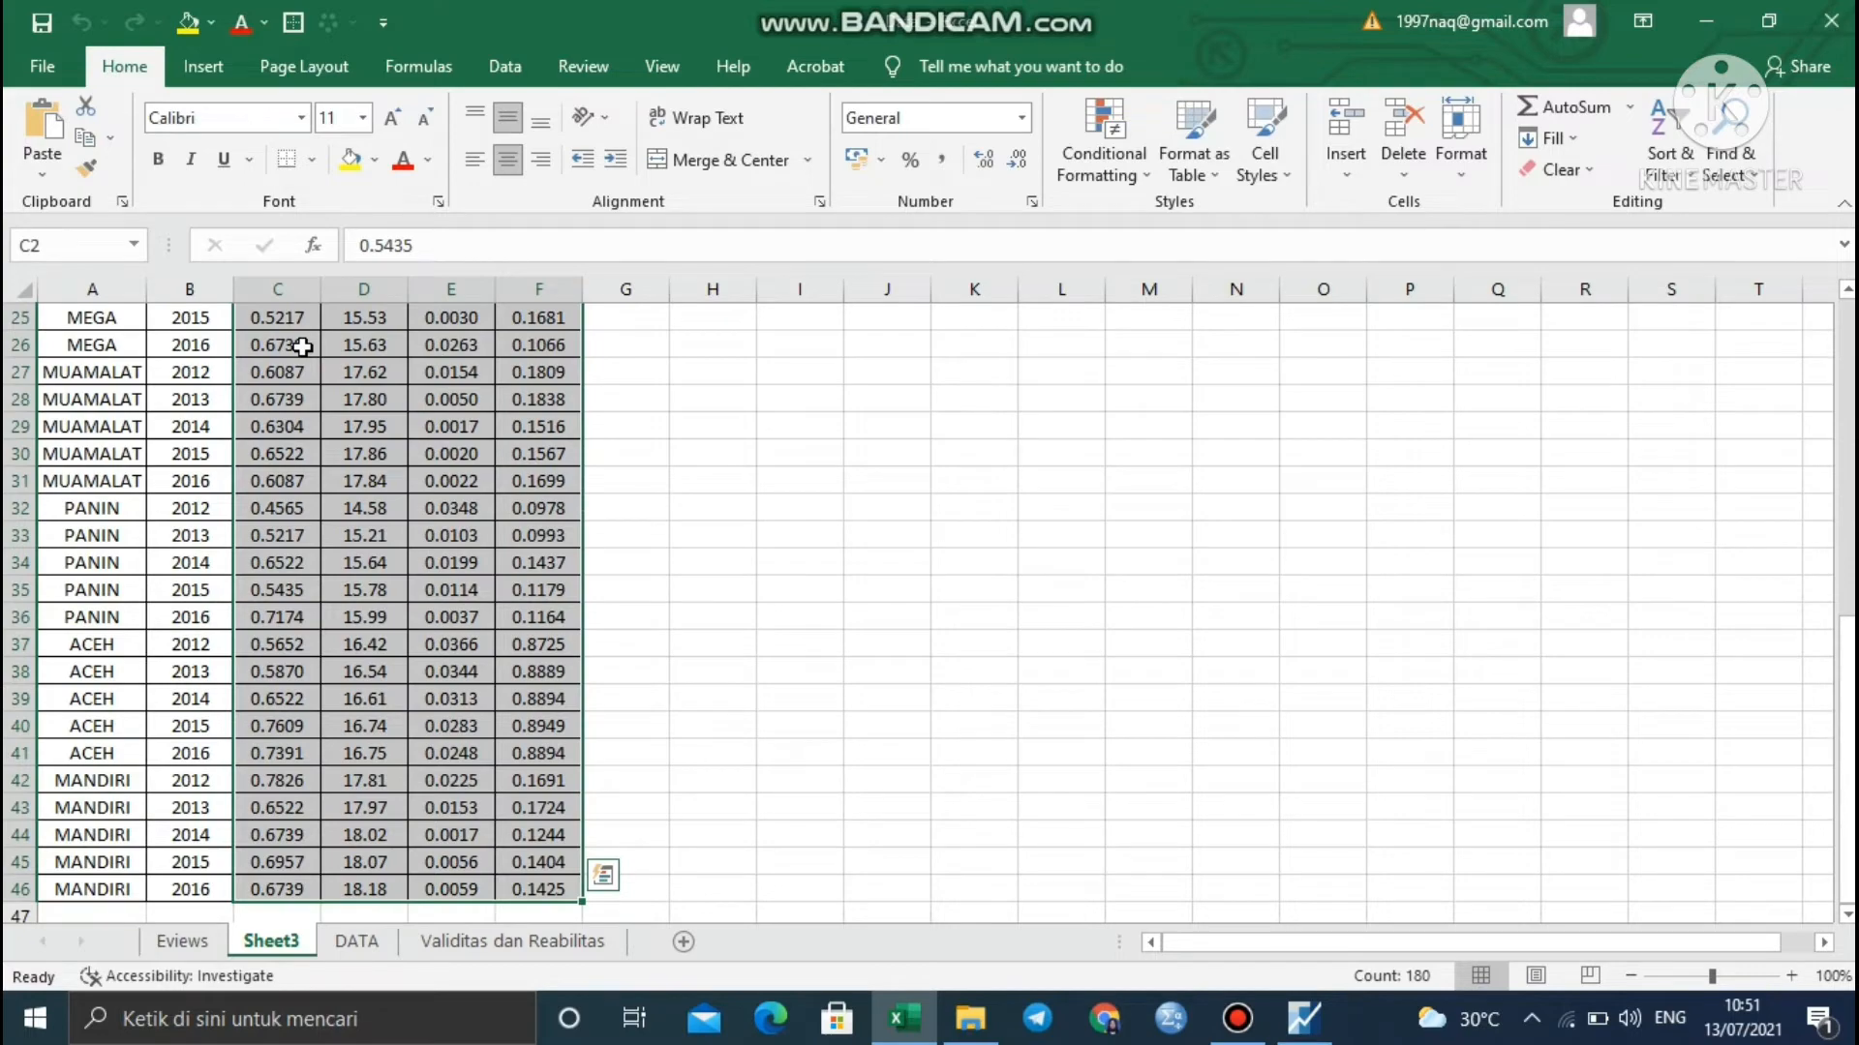
right_click(303, 347)
click(404, 420)
scroll(759, 646, up, 8)
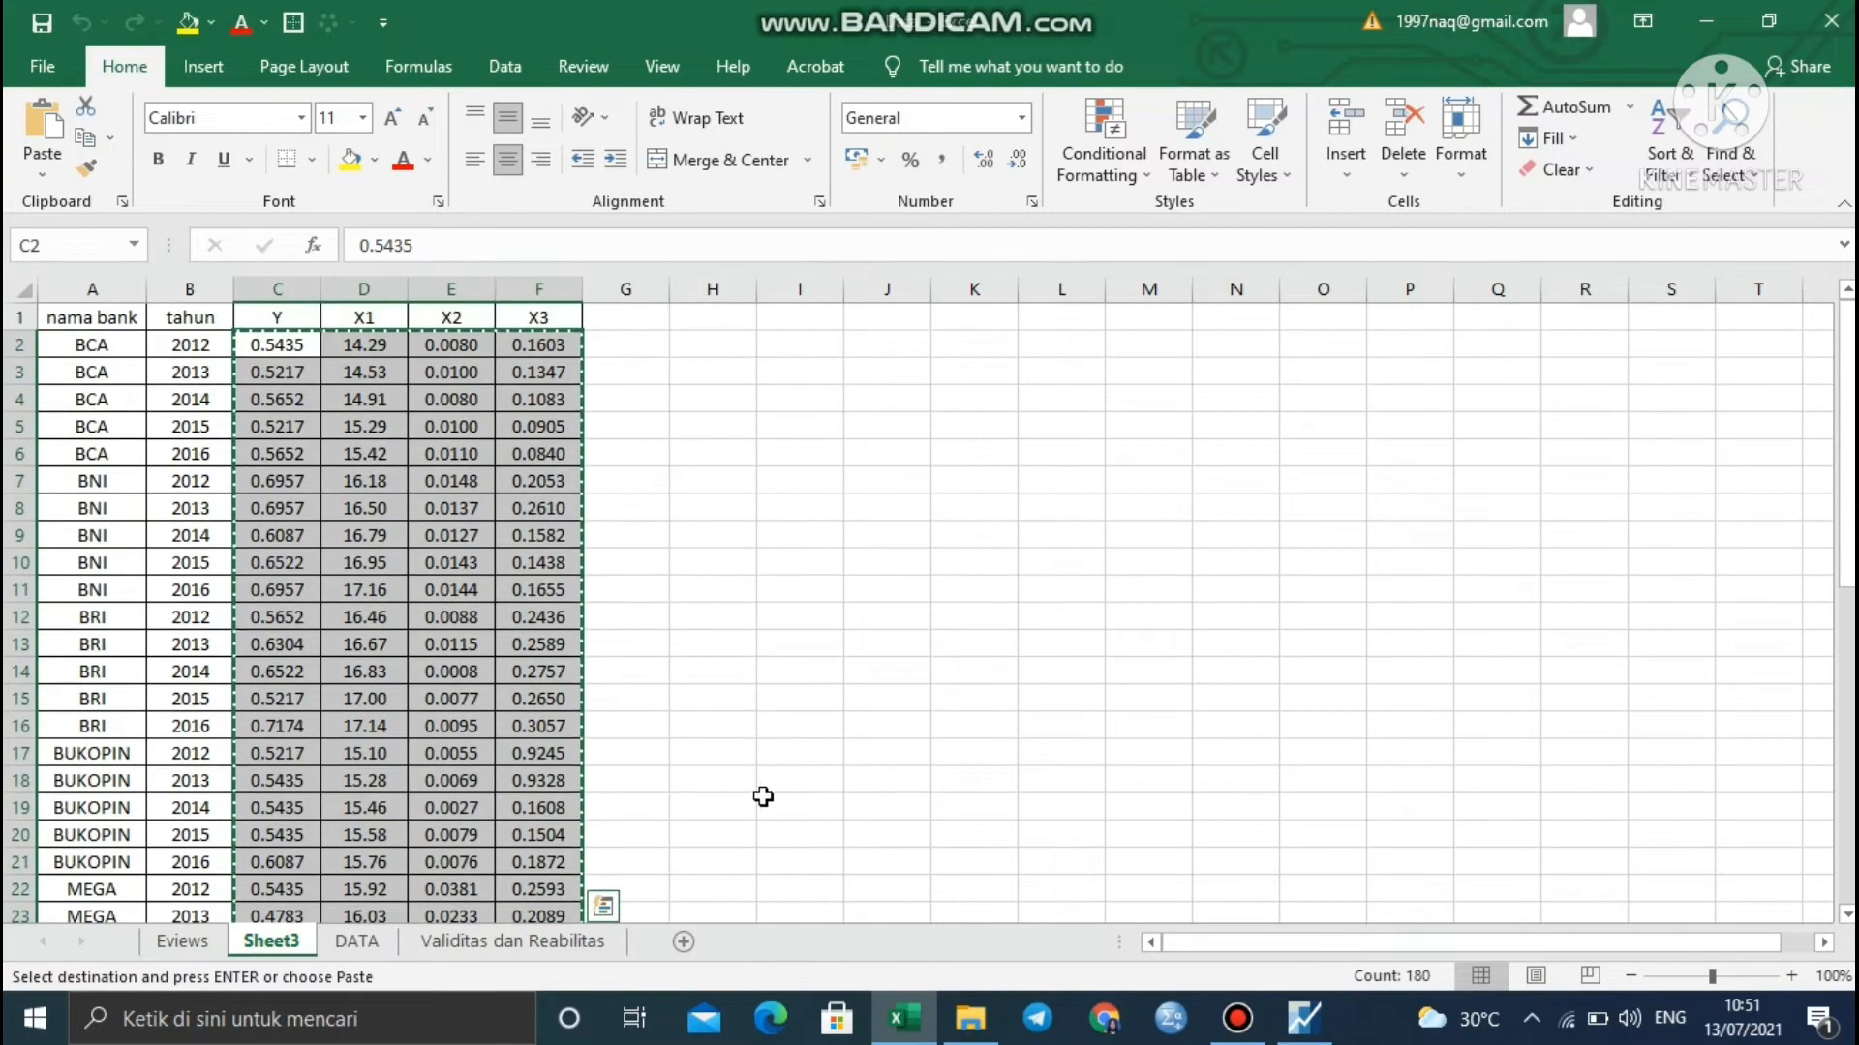
- Switch back to EViews and paste the copied values into the group, starting at the Y cell of observation 1 - 12
click(1304, 1017)
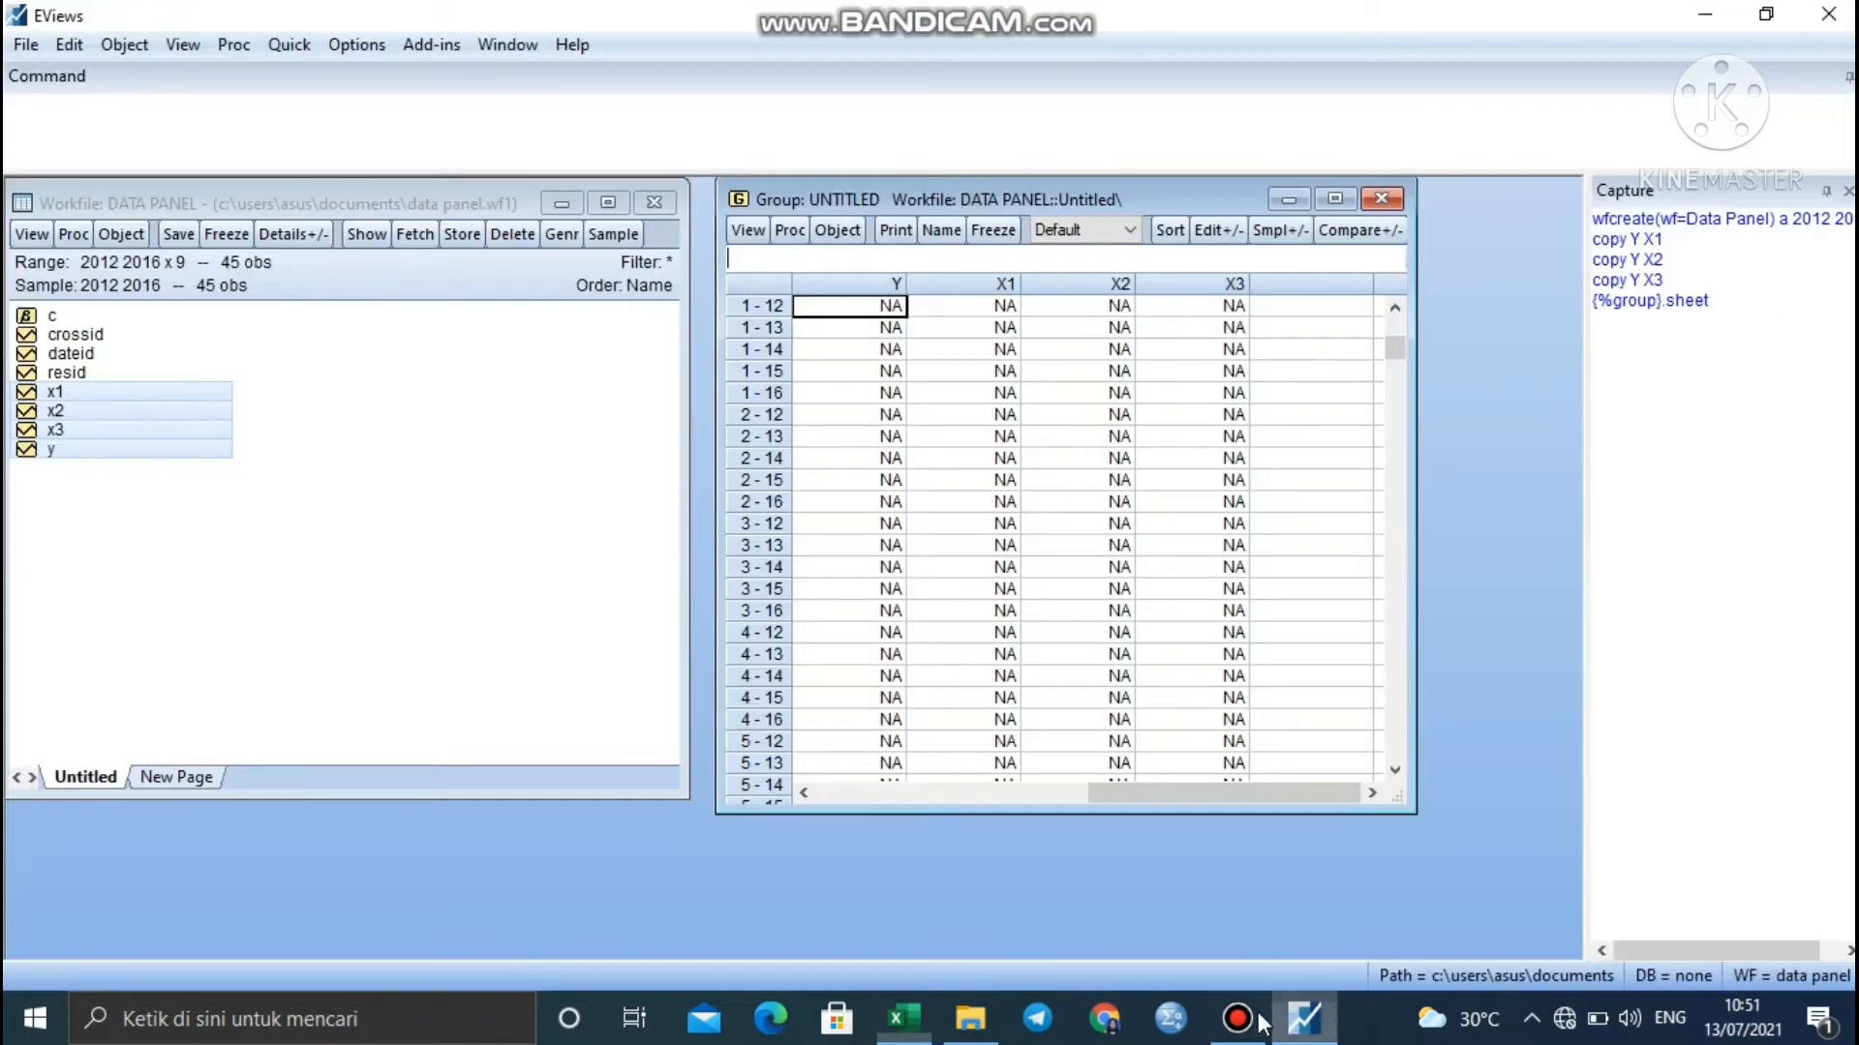
right_click(858, 330)
click(894, 347)
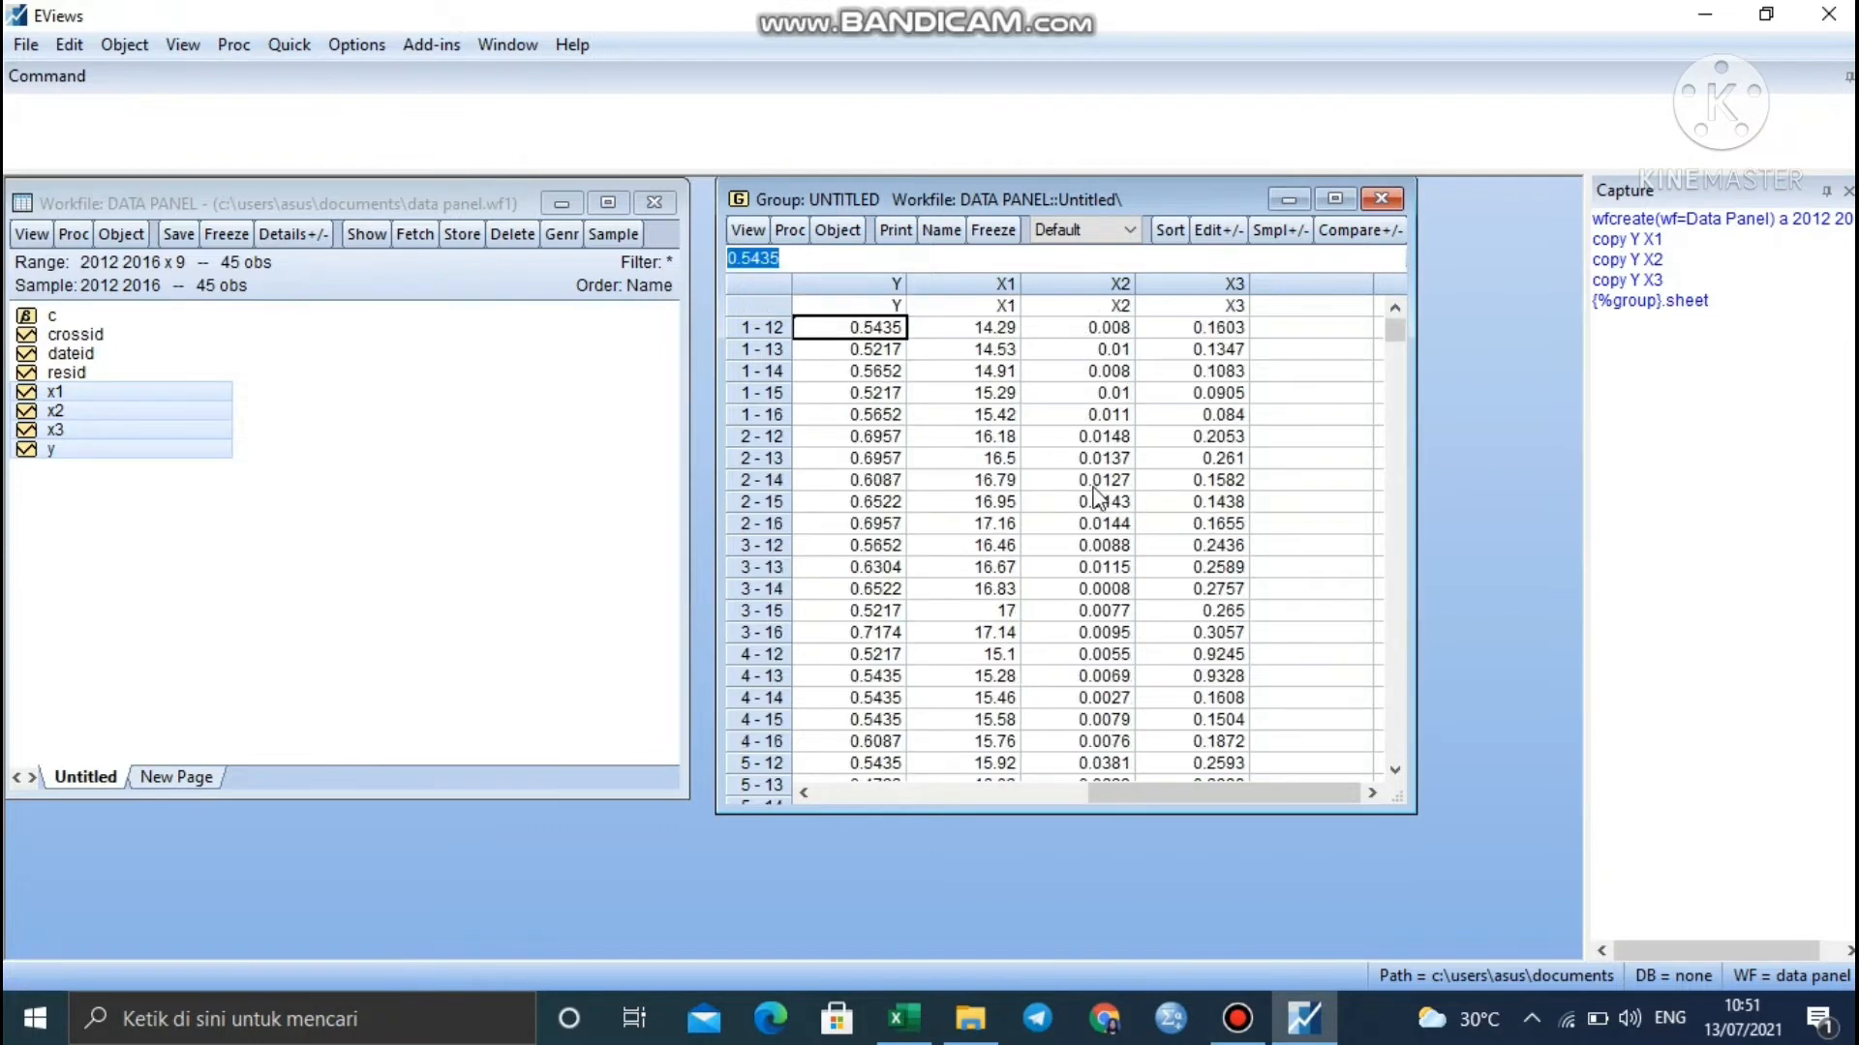
- Review the pasted Y, X1, X2 and X3 values across the panel observations in the group sheet
scroll(1098, 498, down, 1)
scroll(1099, 498, up, 1)
scroll(1097, 498, down, 3)
scroll(1094, 498, up, 3)
scroll(1091, 498, down, 1)
scroll(1091, 498, up, 1)
scroll(1084, 455, down, 8)
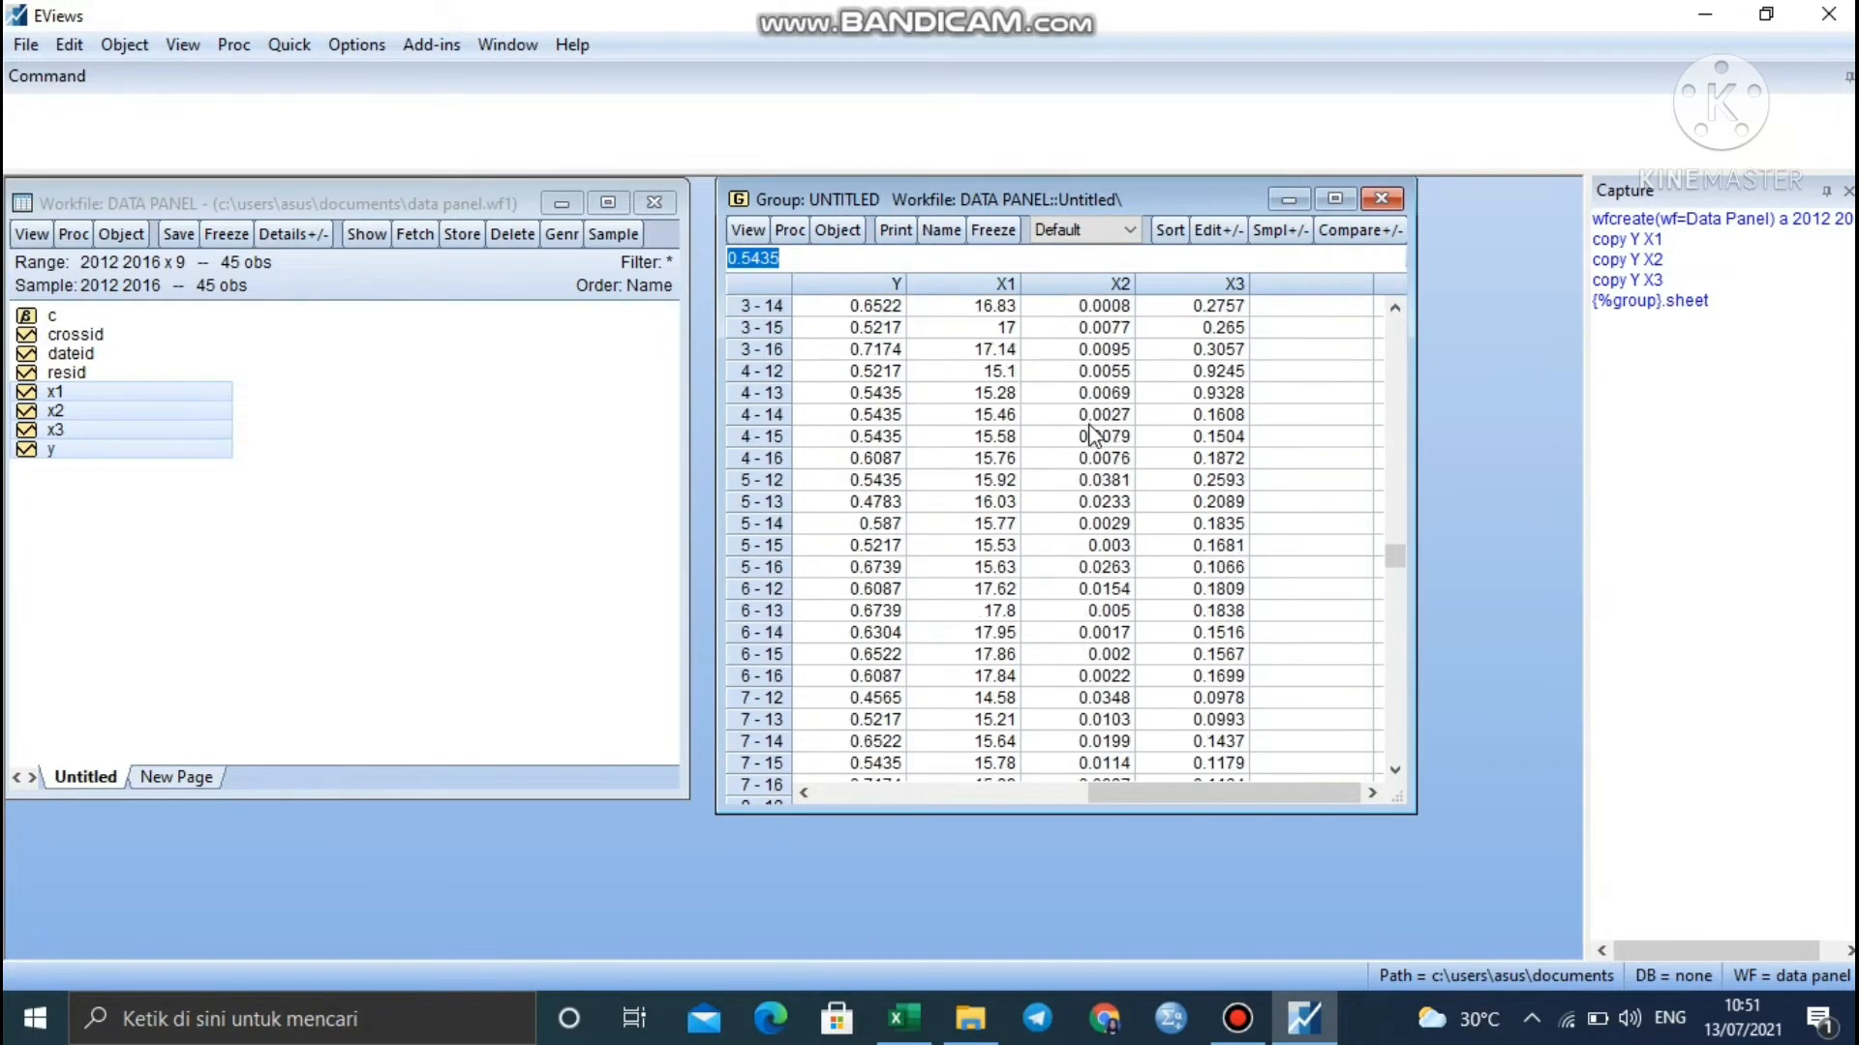
scroll(1073, 410, up, 2)
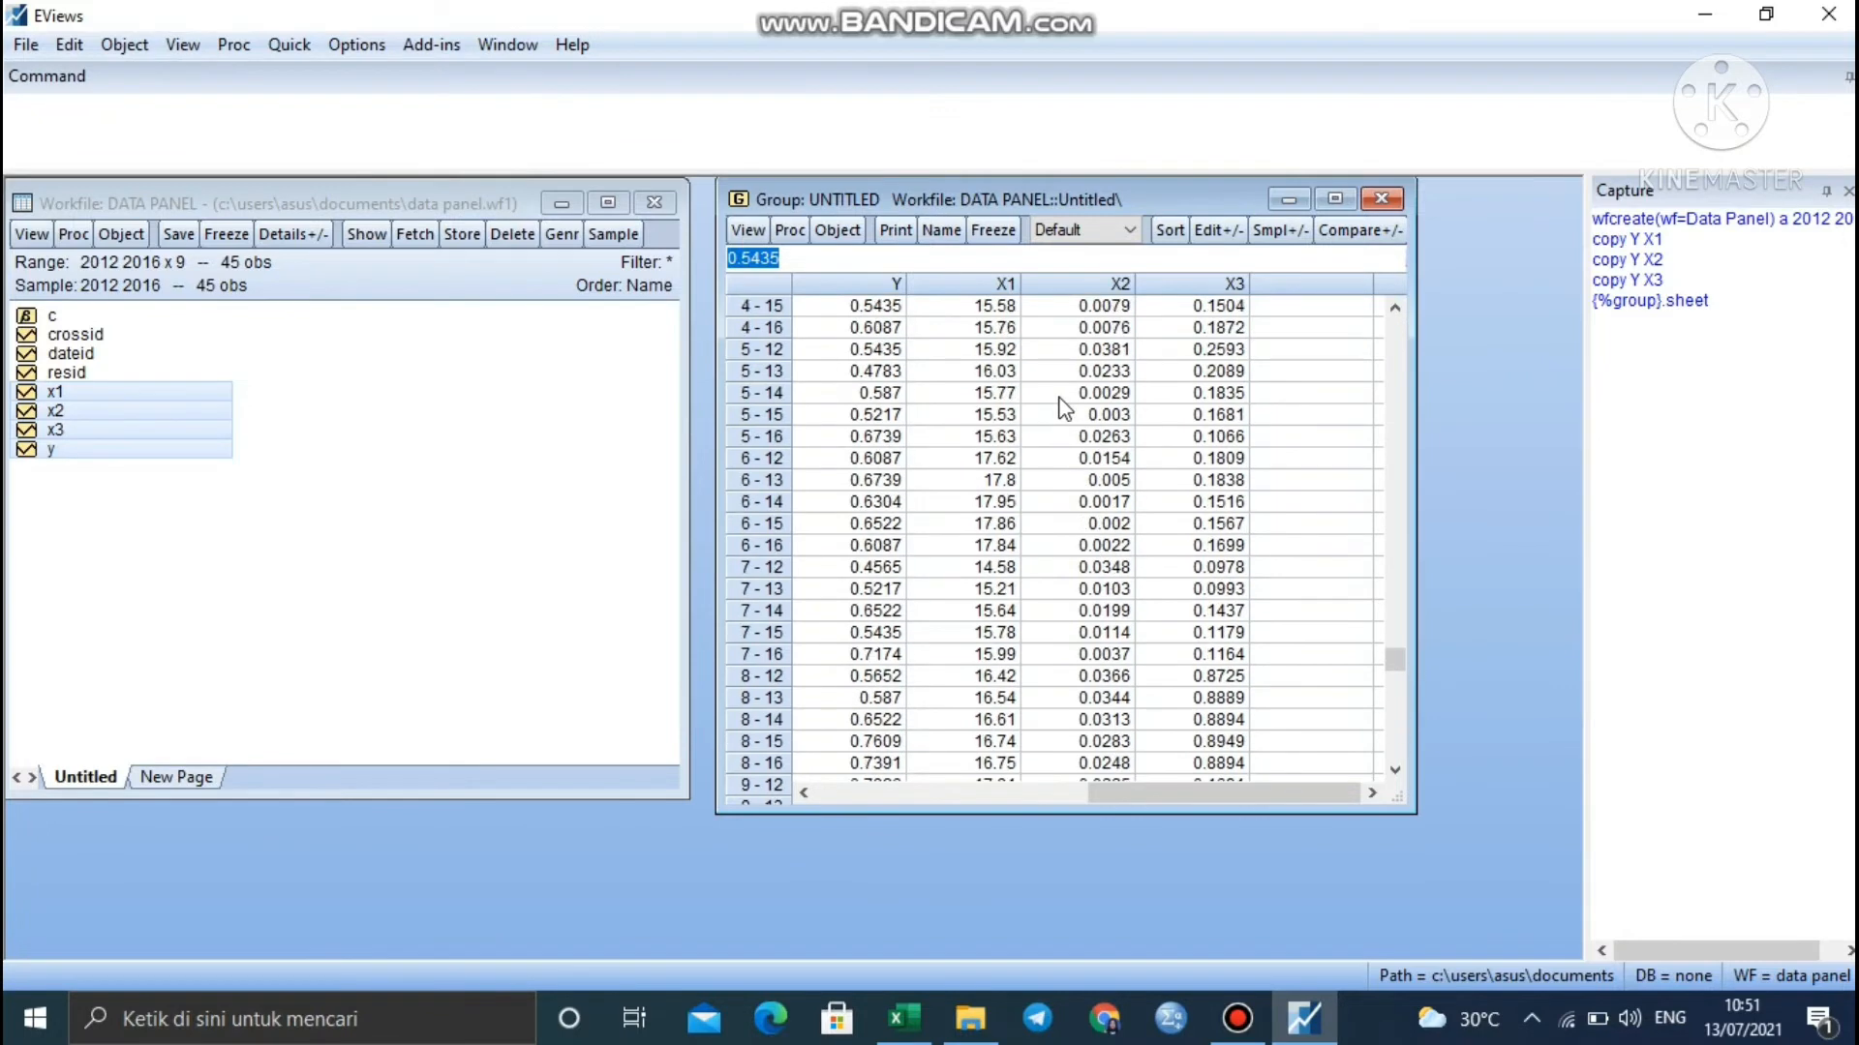
- Name the group of Y, X1, X2 and X3 as eq01 and close its window
click(941, 230)
text(eq01)
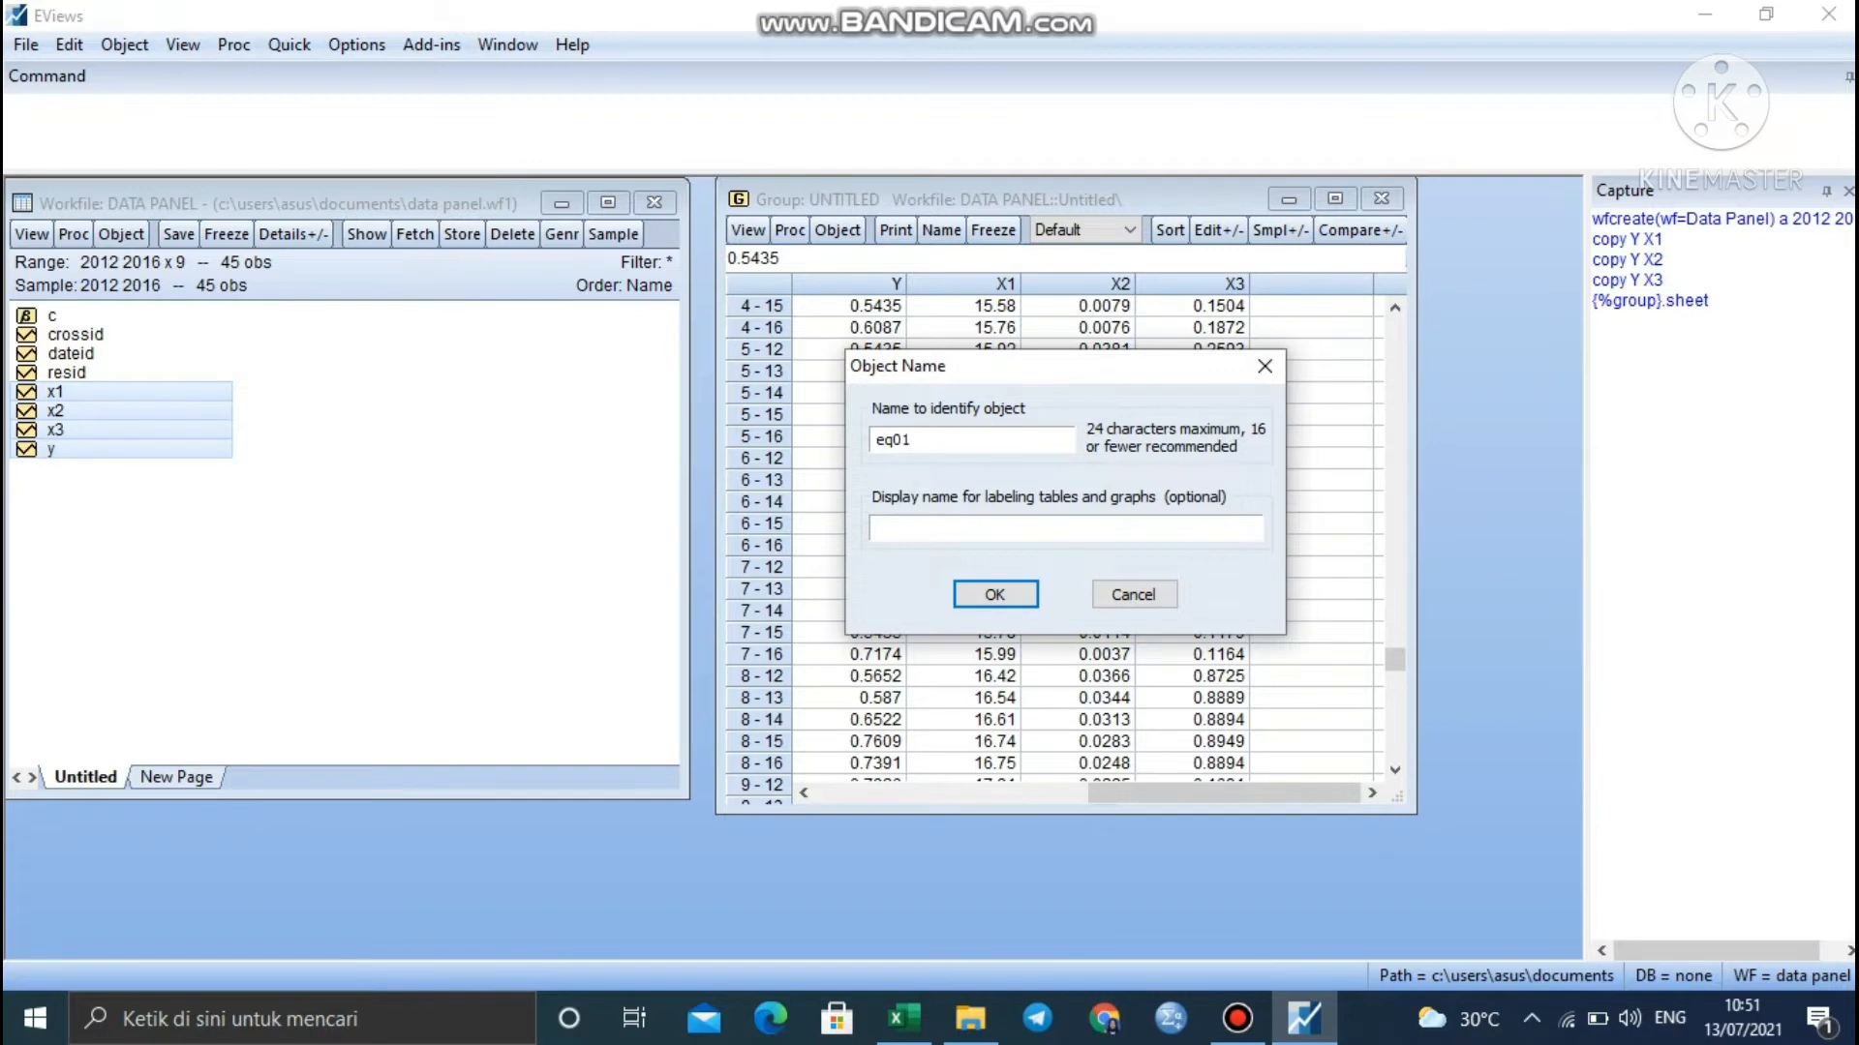
key(Return)
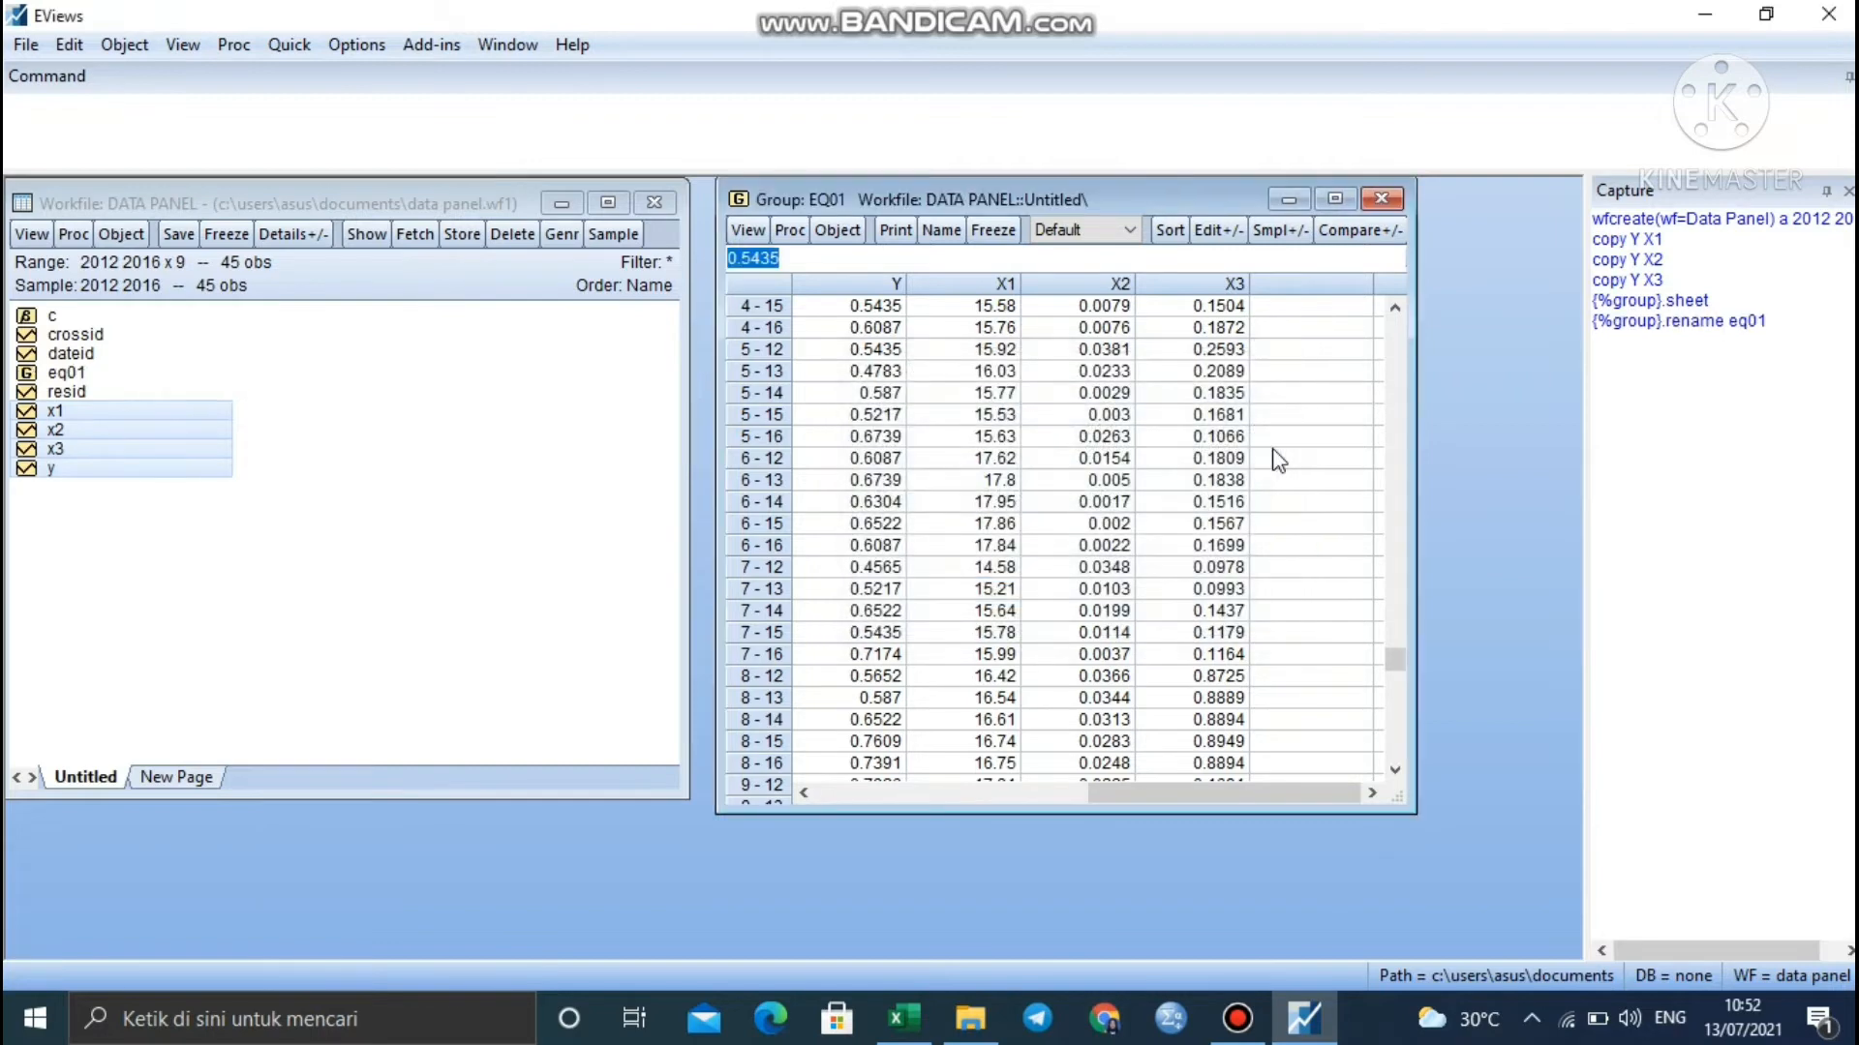
click(1379, 199)
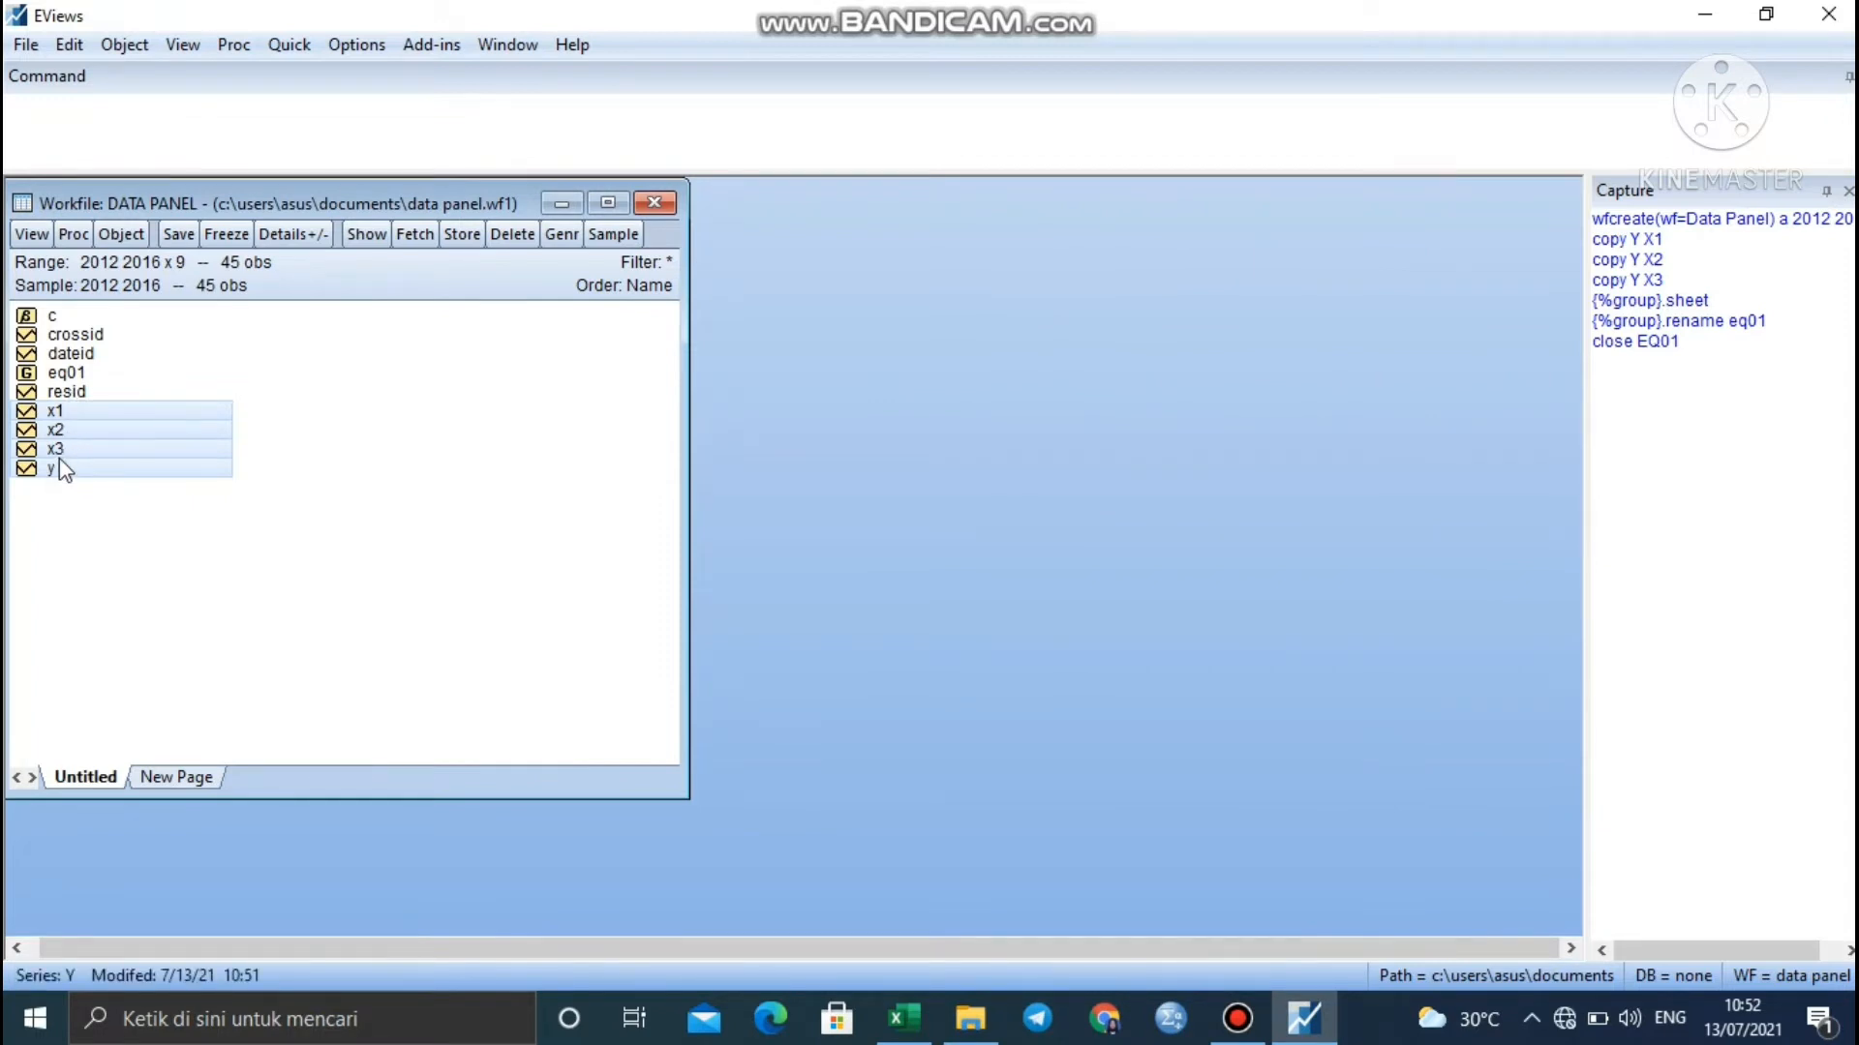
- Estimate the selected series as the equation y c x1 x2 x3 by least squares, with no cross-section or period effects
right_click(98, 438)
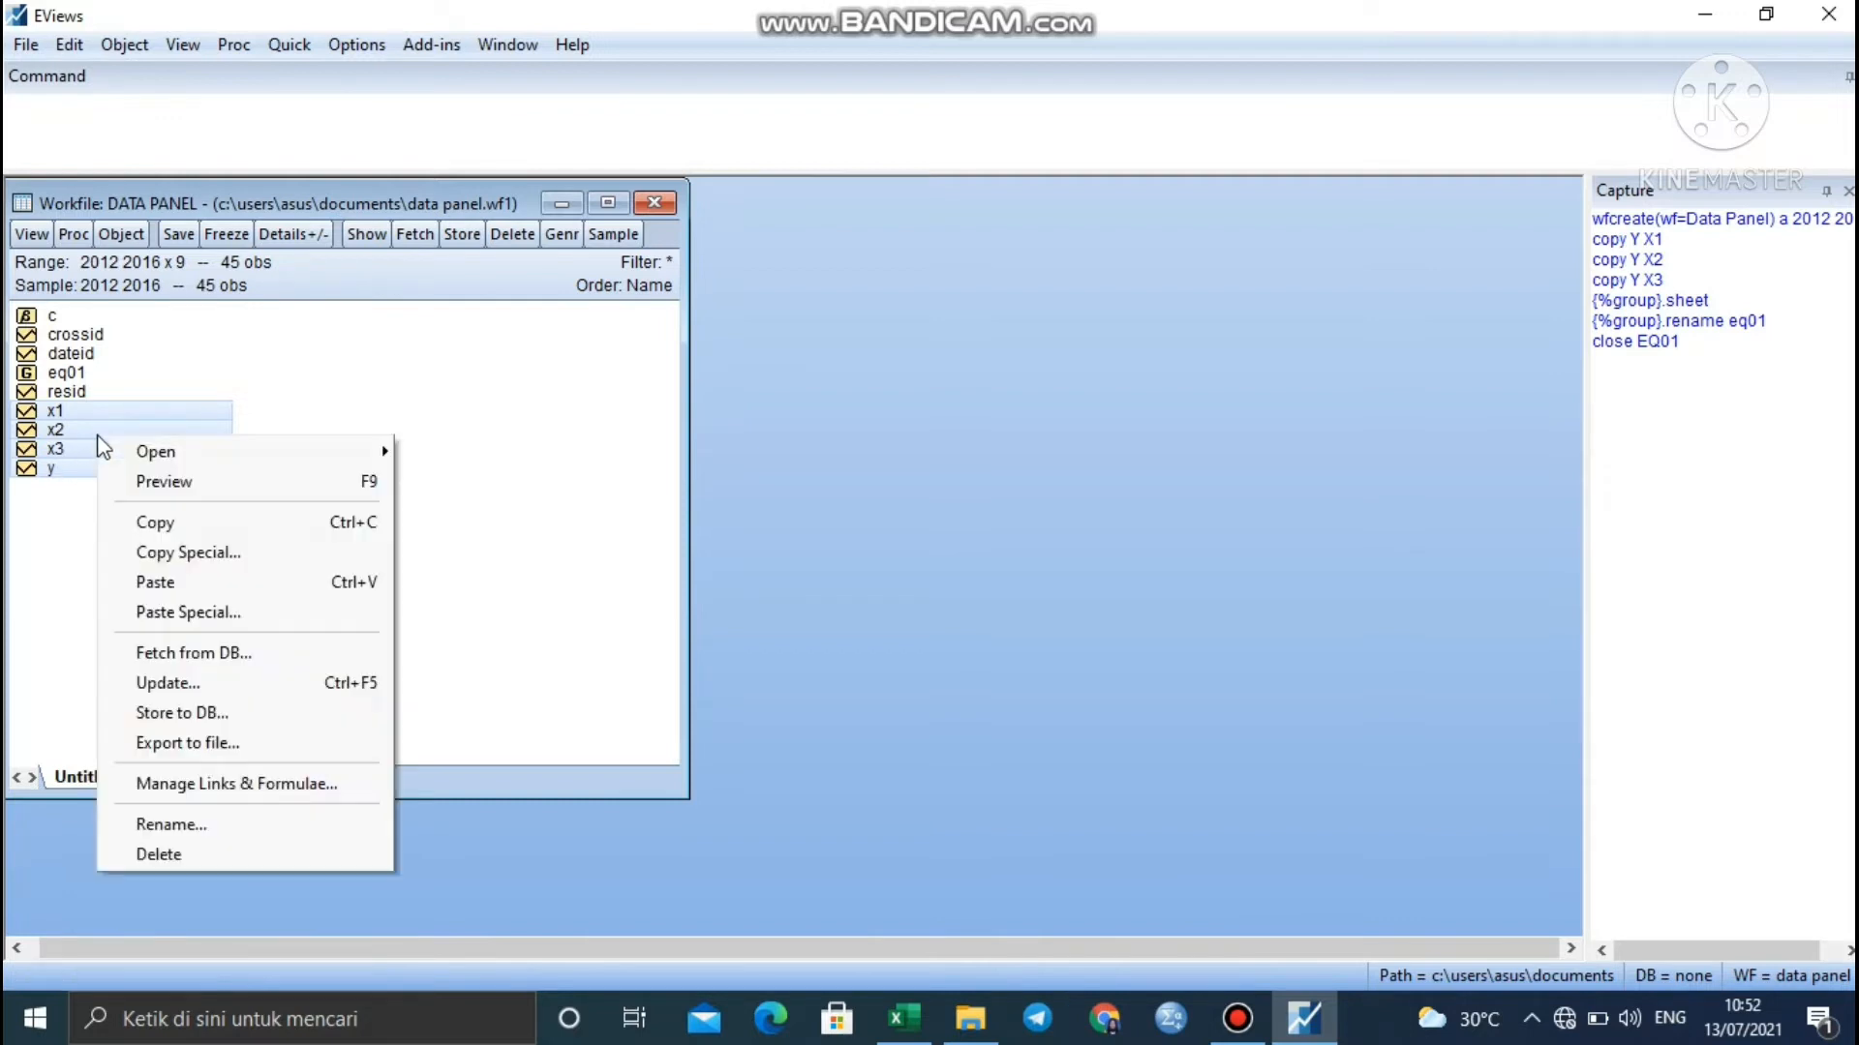
mouse_move(153, 451)
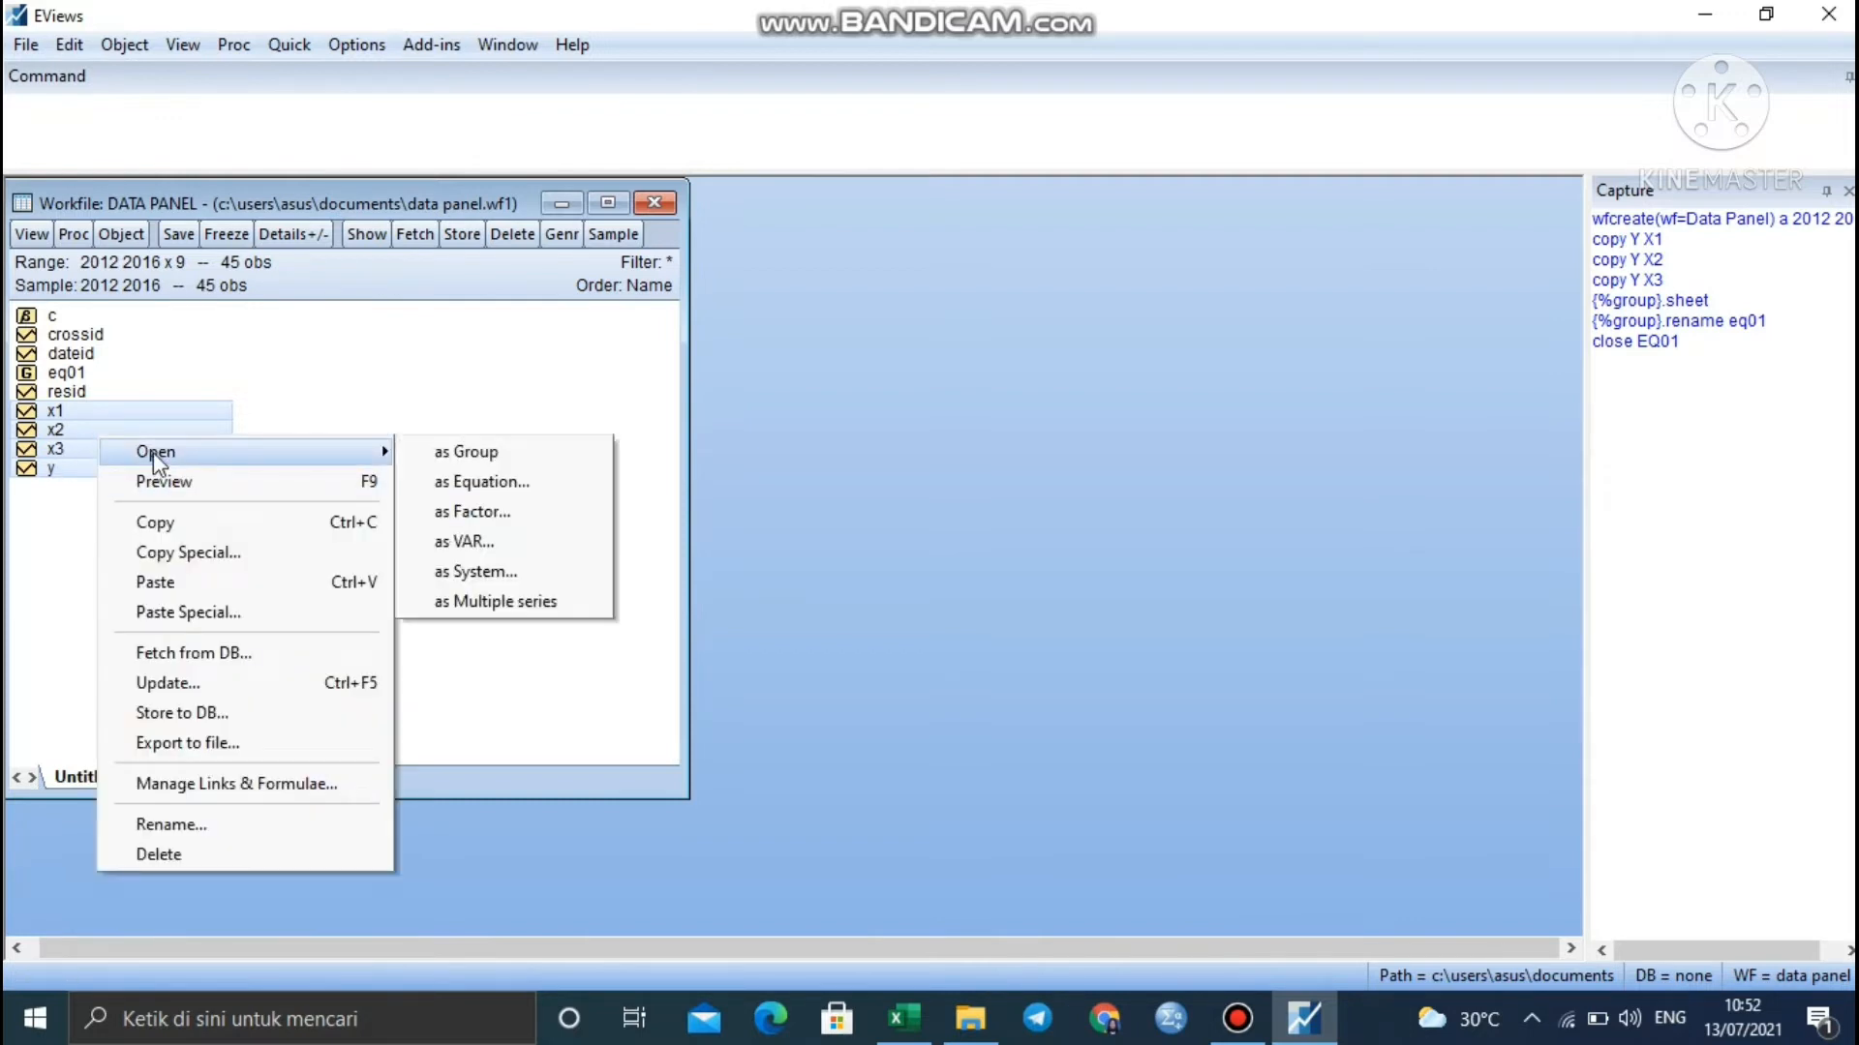
click(443, 483)
click(762, 406)
key(BackSpace)
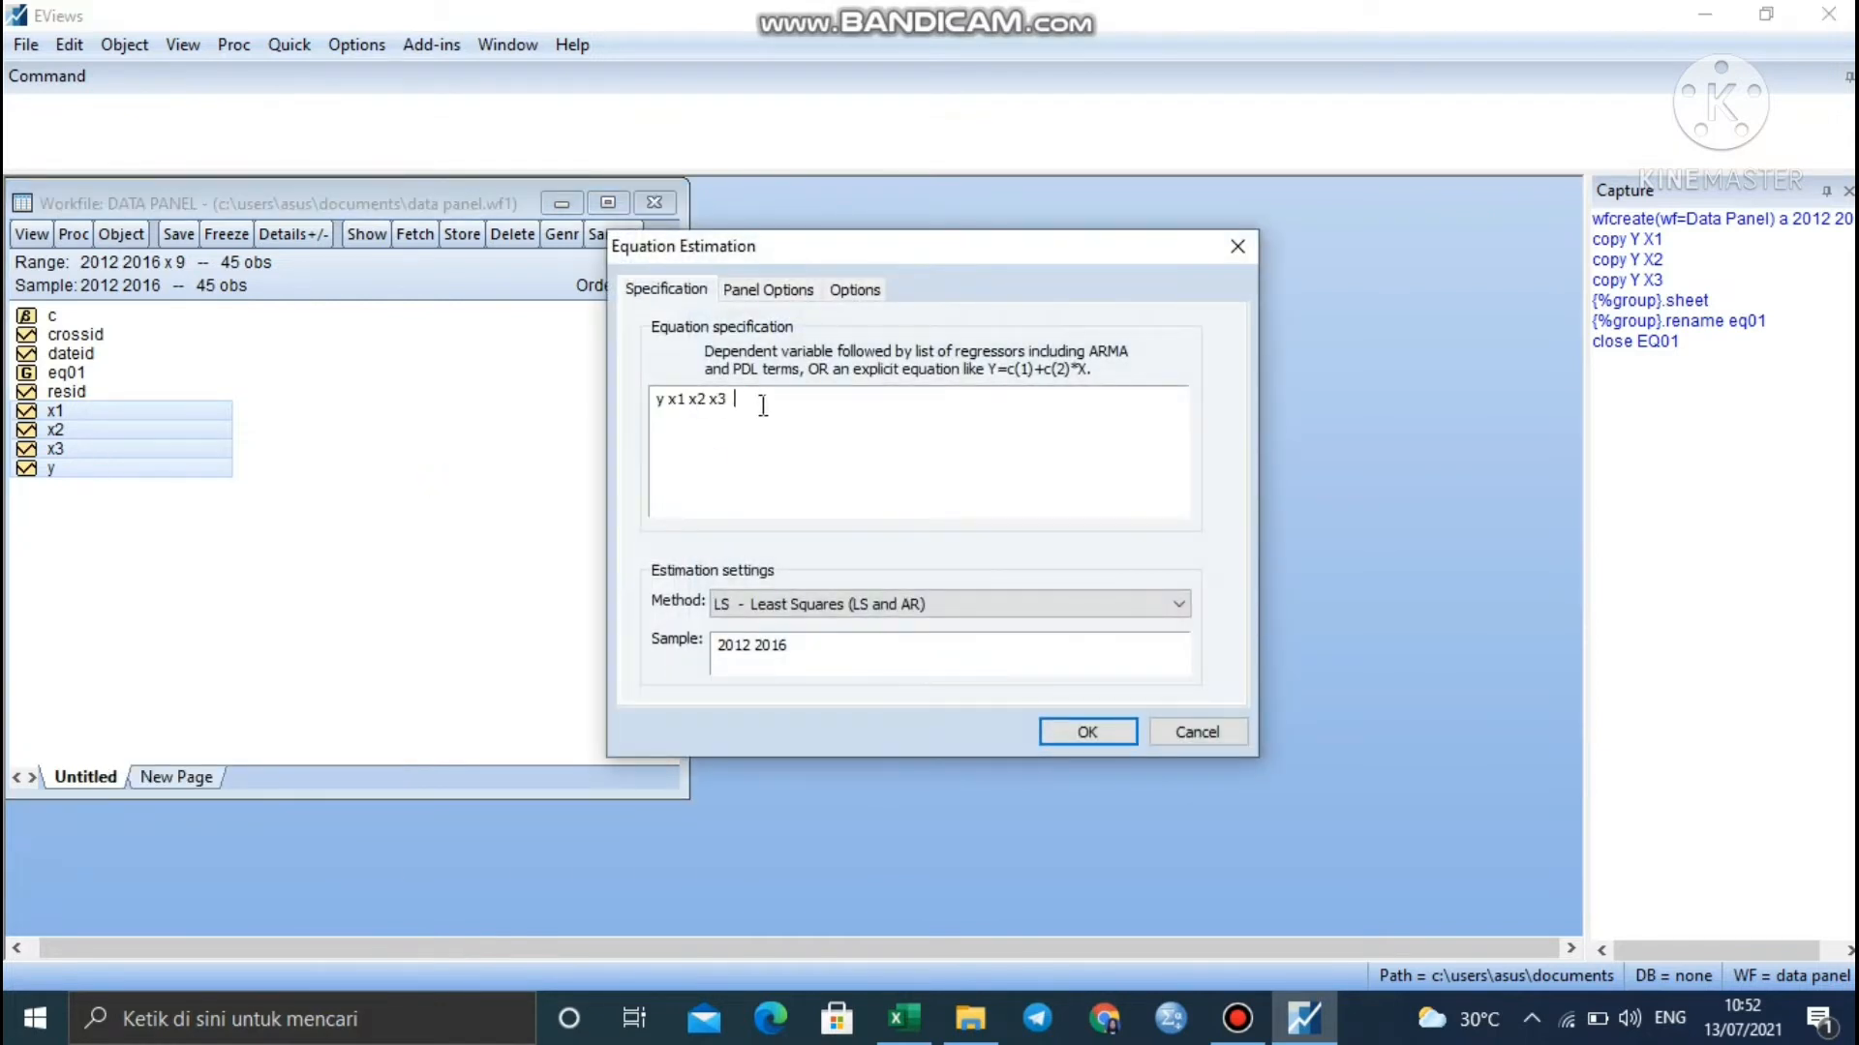
key(Left)
key(Left)
key(Left)
text(c)
click(754, 293)
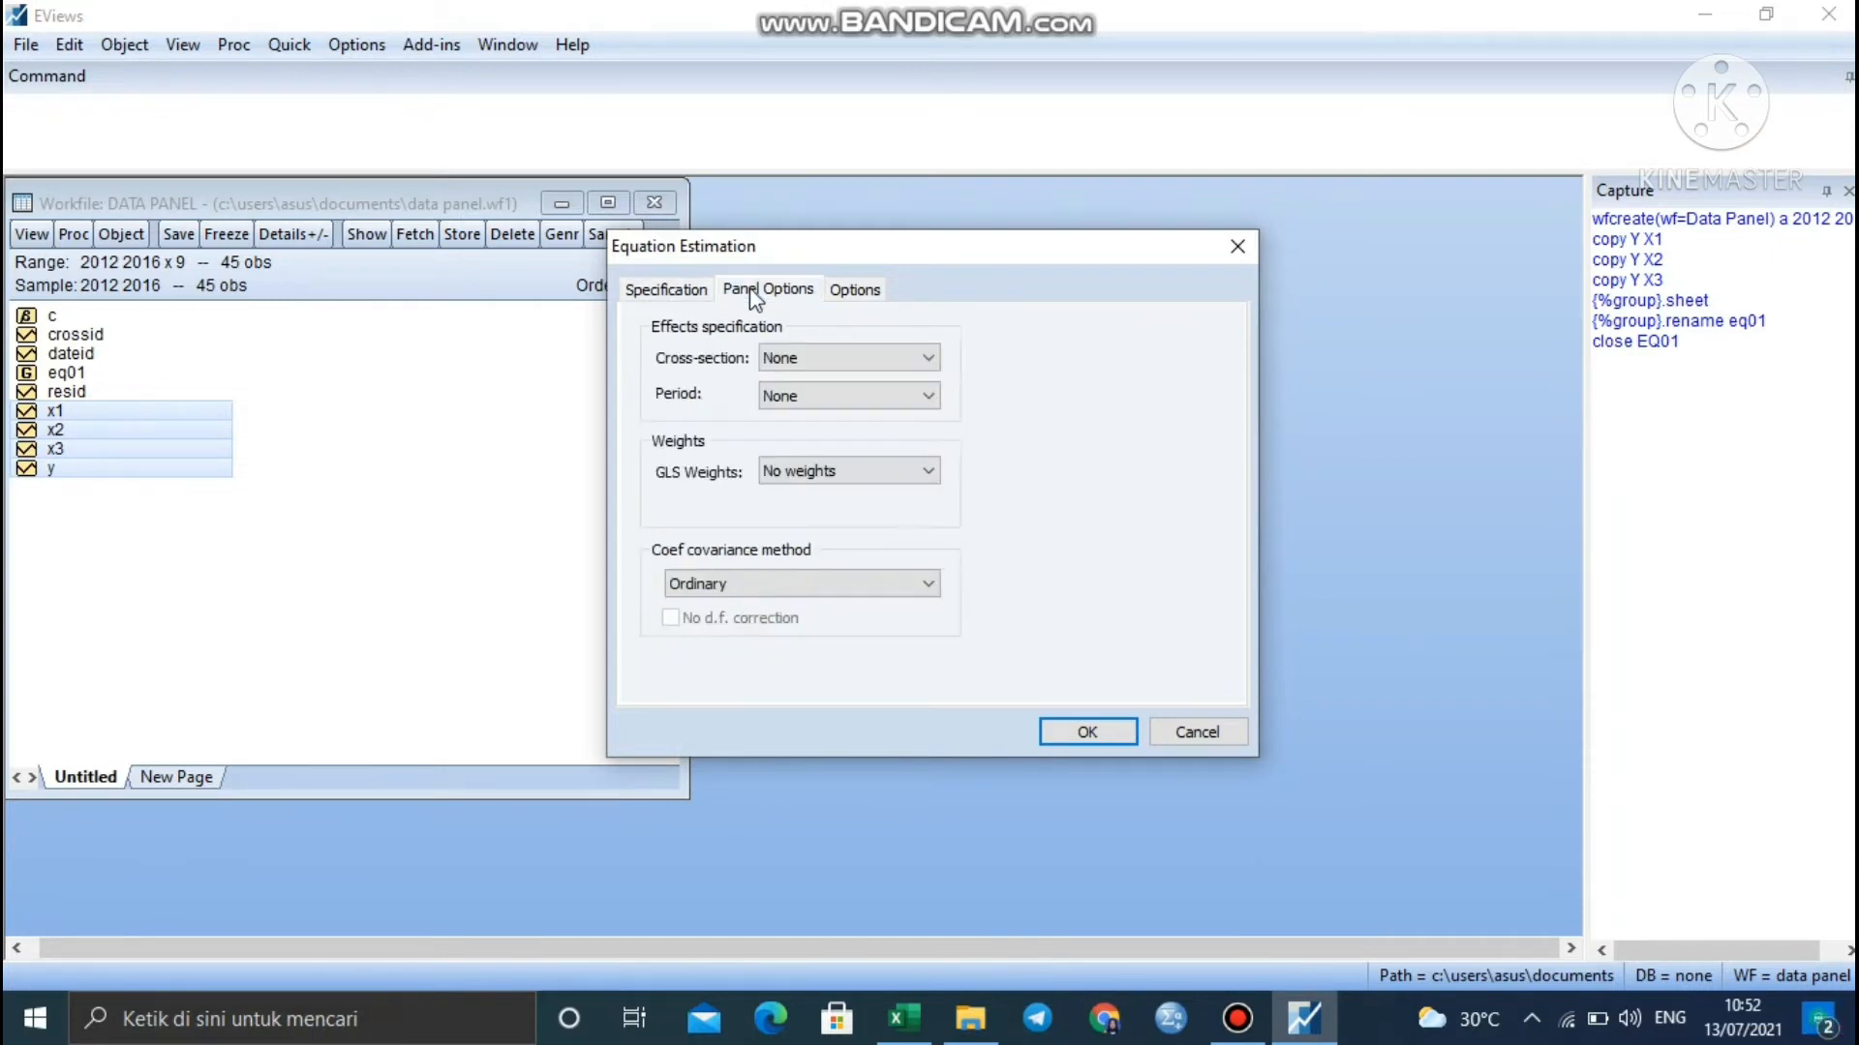
click(1087, 728)
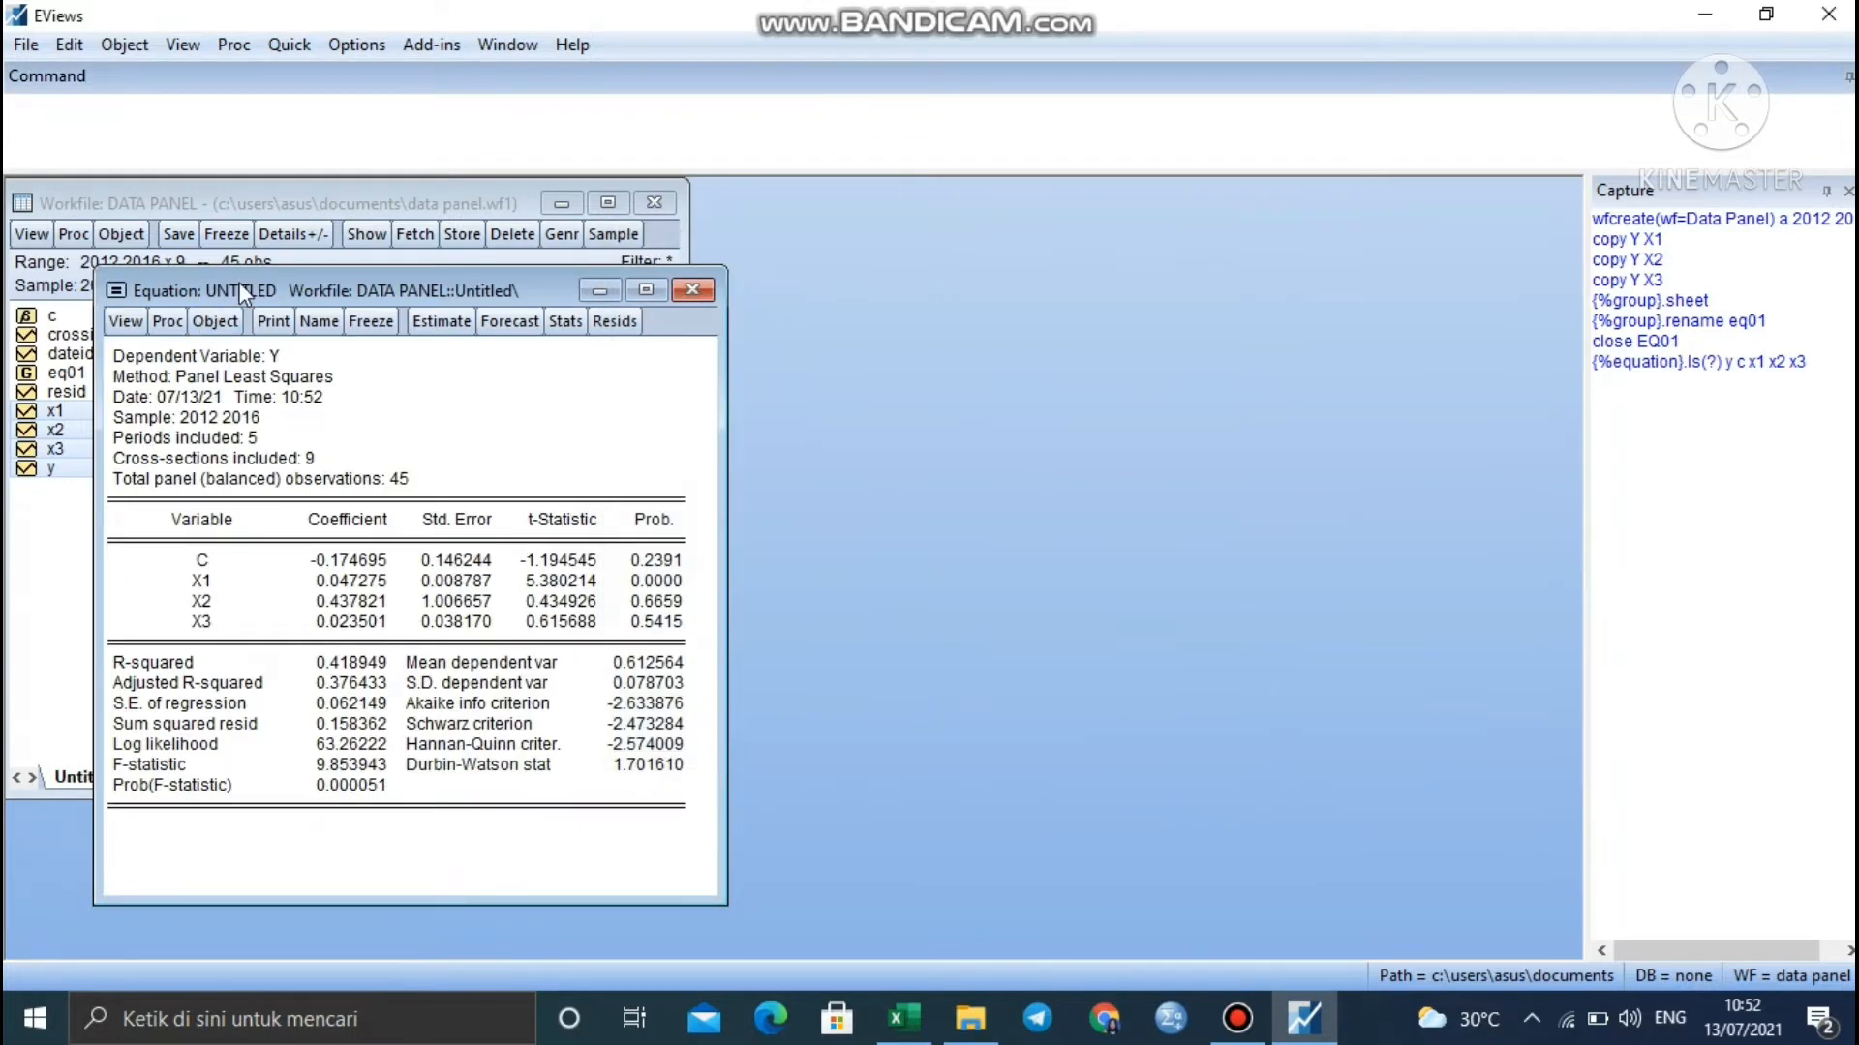
- Place the equation output beside the workfile window, name it cem and close it
drag(243, 291, 851, 186)
click(934, 216)
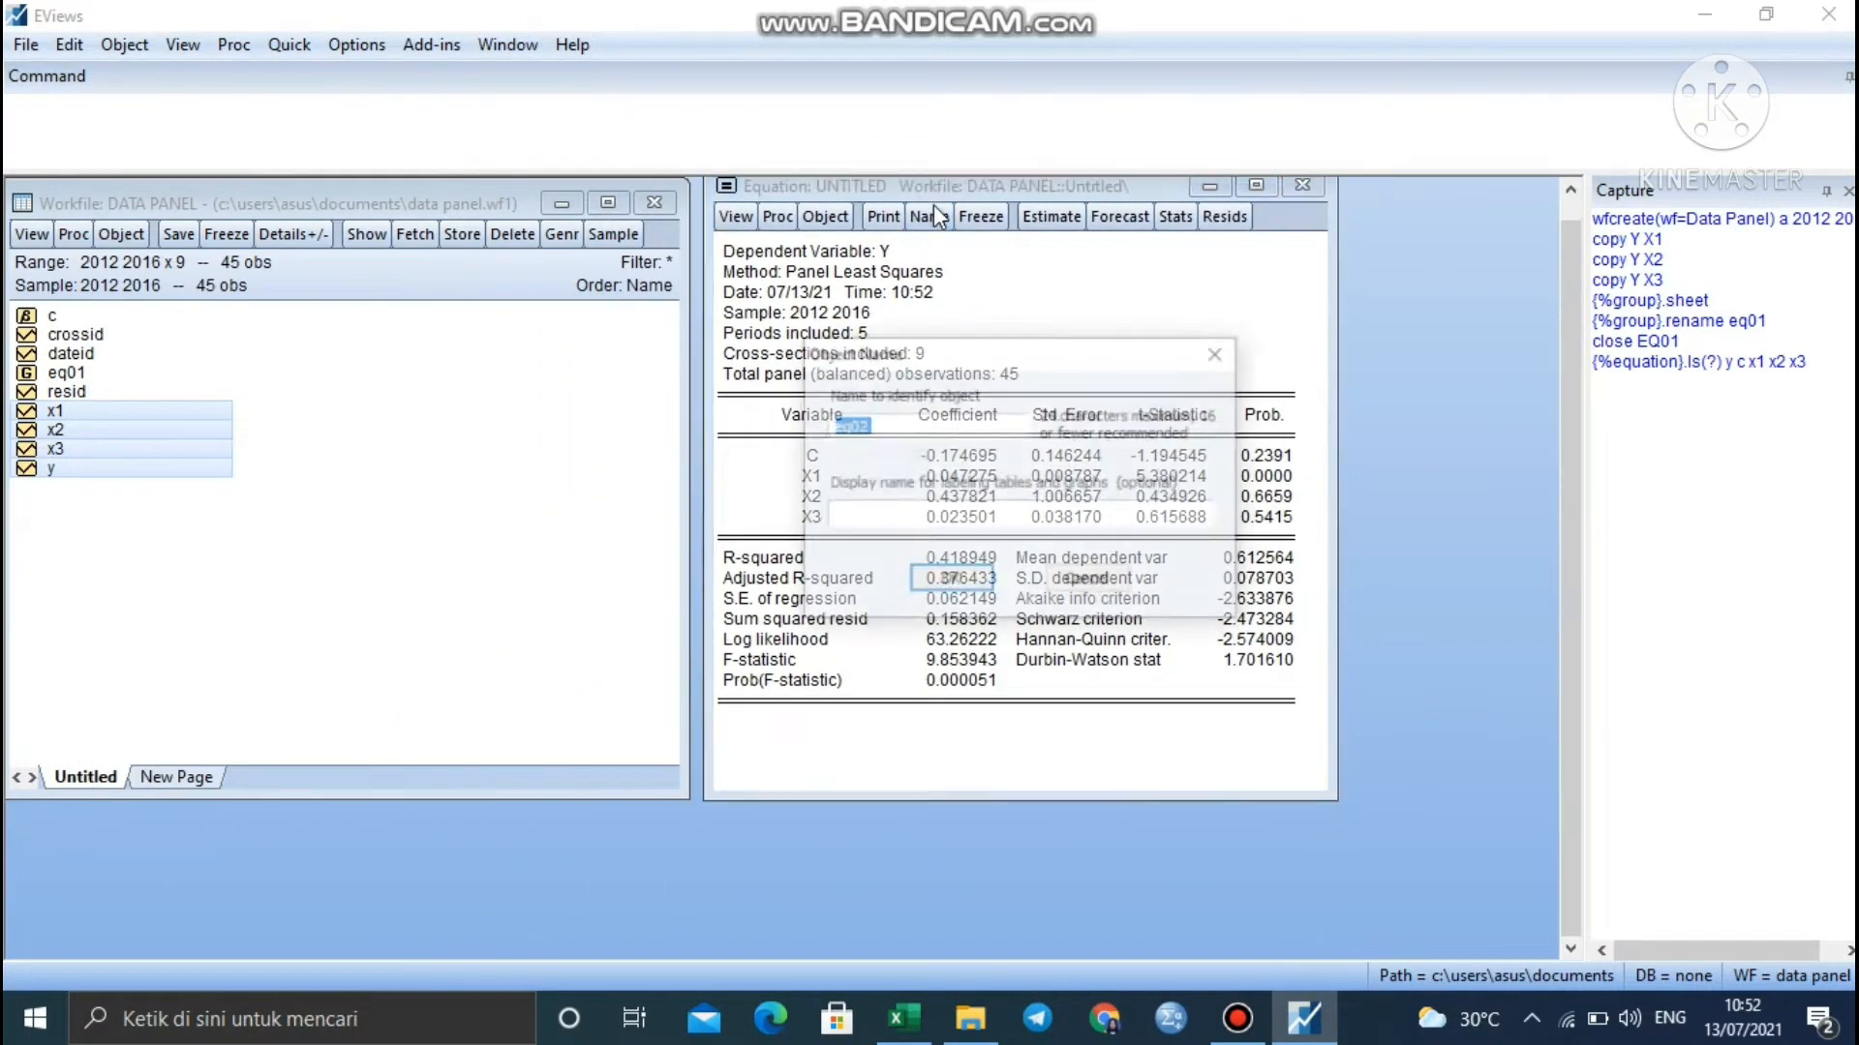
text(cem)
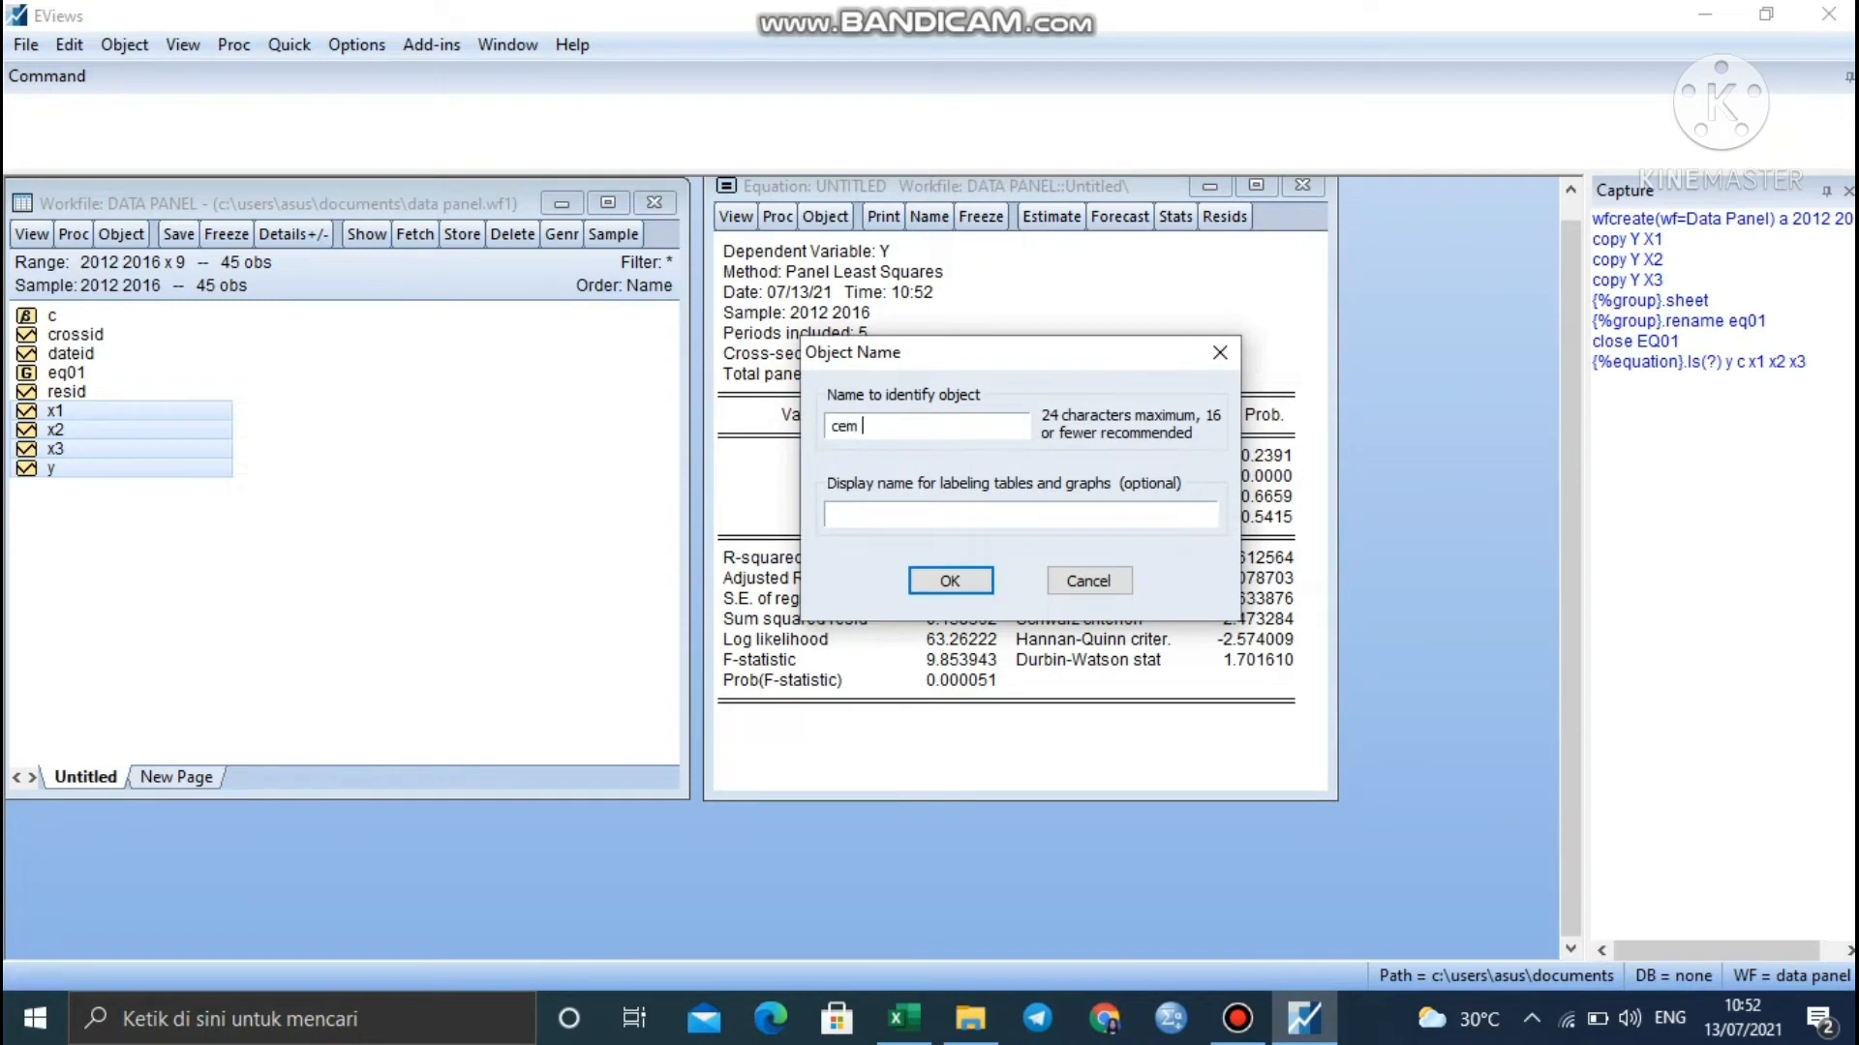
key(Return)
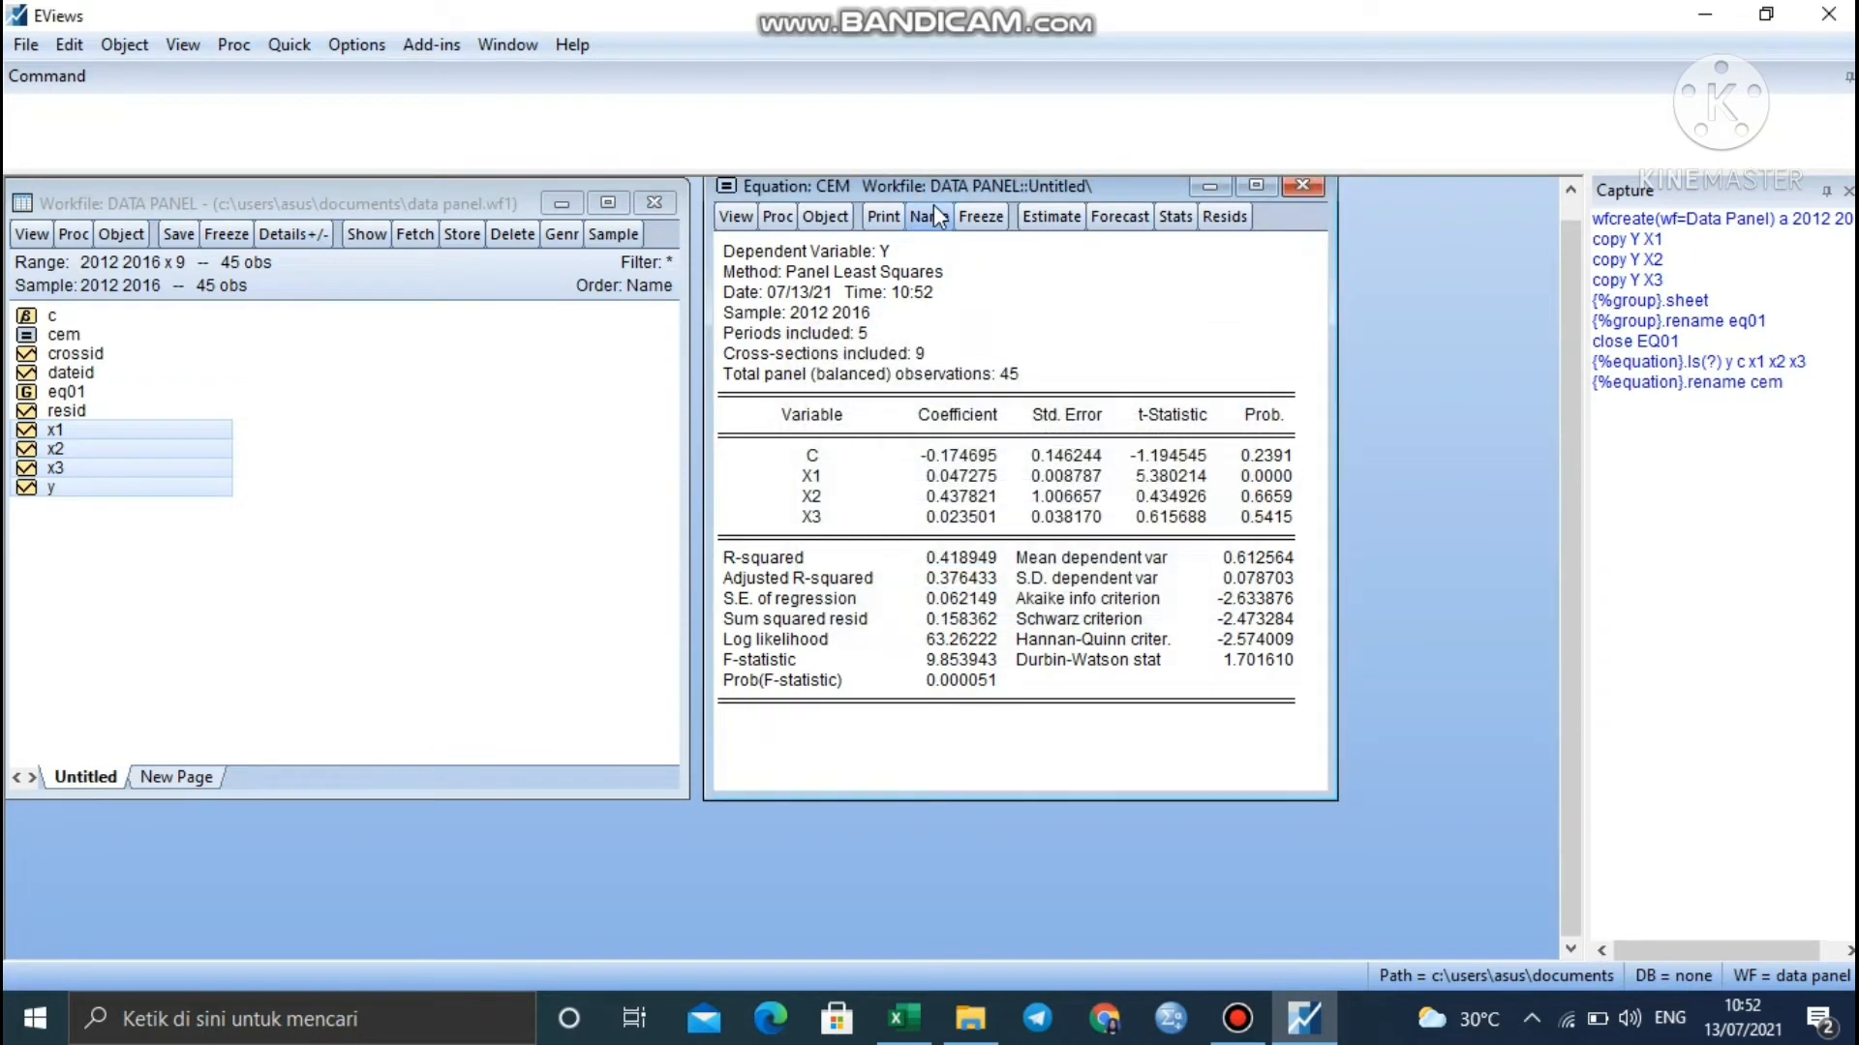
click(1302, 184)
- Open the selected series as a new equation and specify it as y c x1 x2 x3
right_click(114, 475)
mouse_move(184, 489)
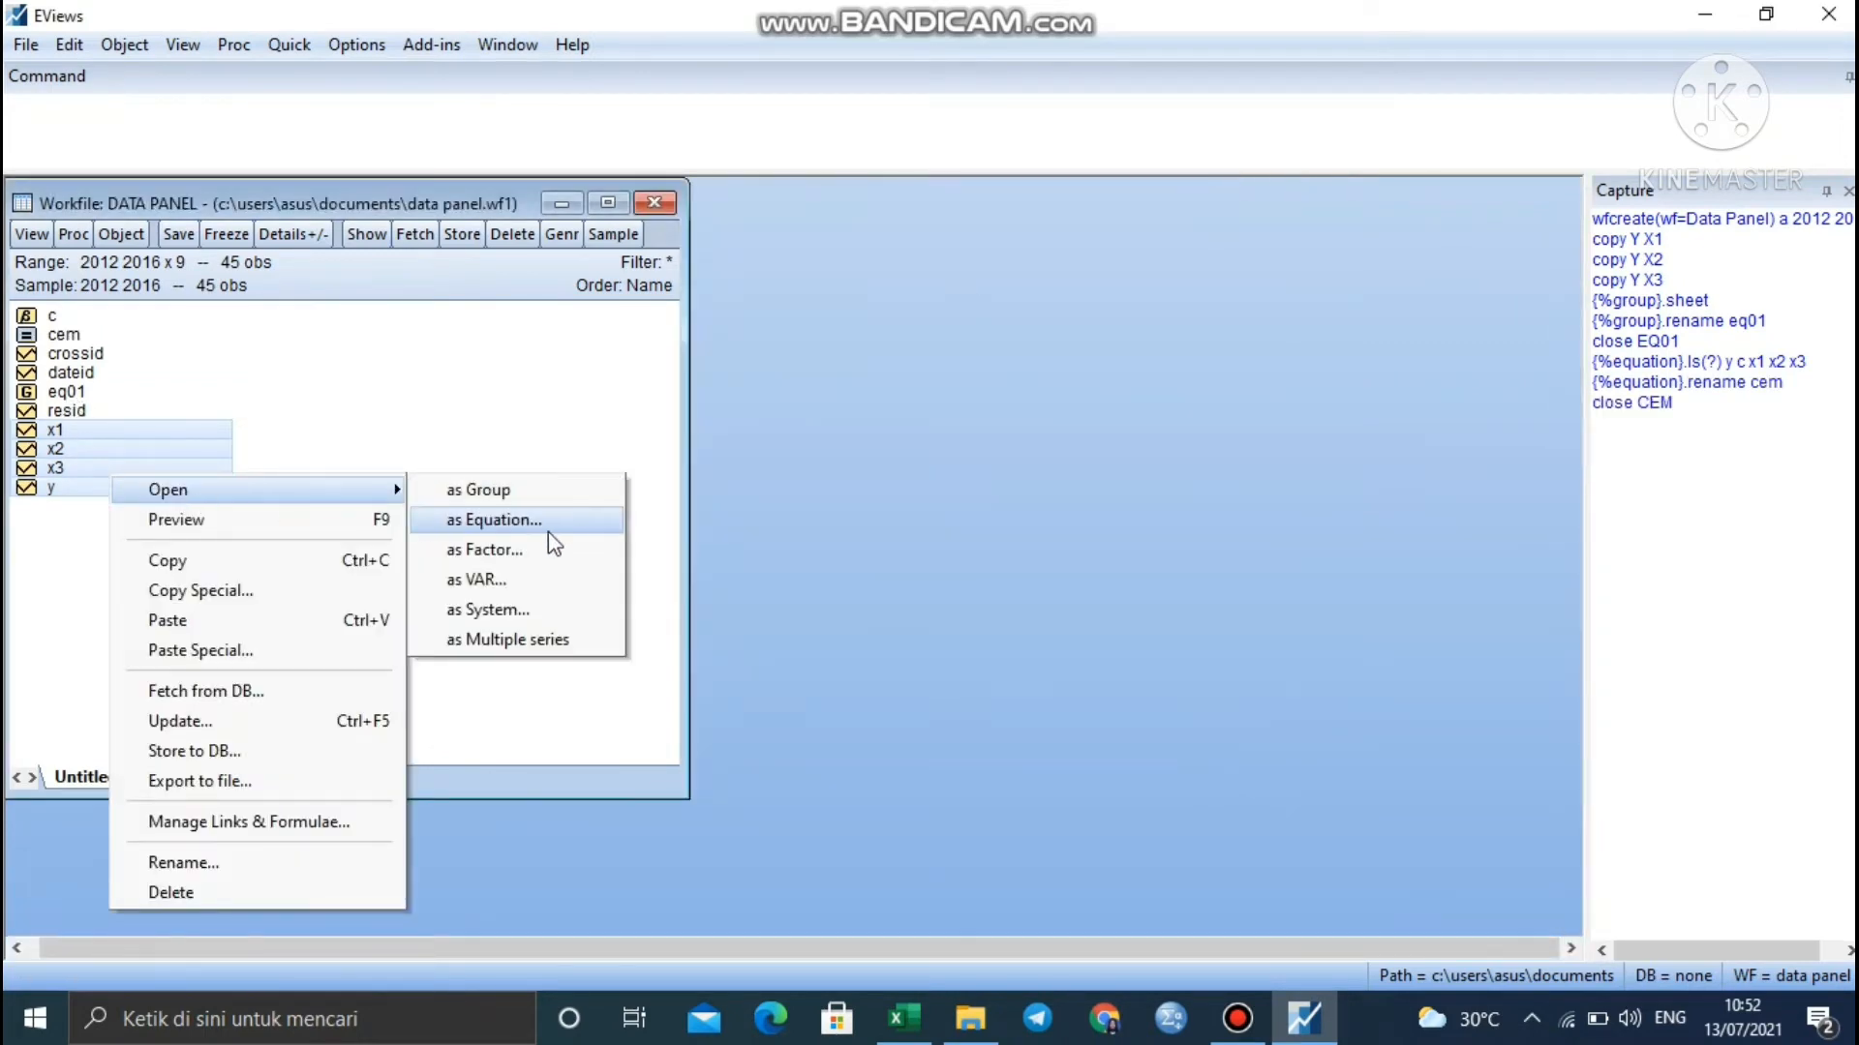
click(548, 532)
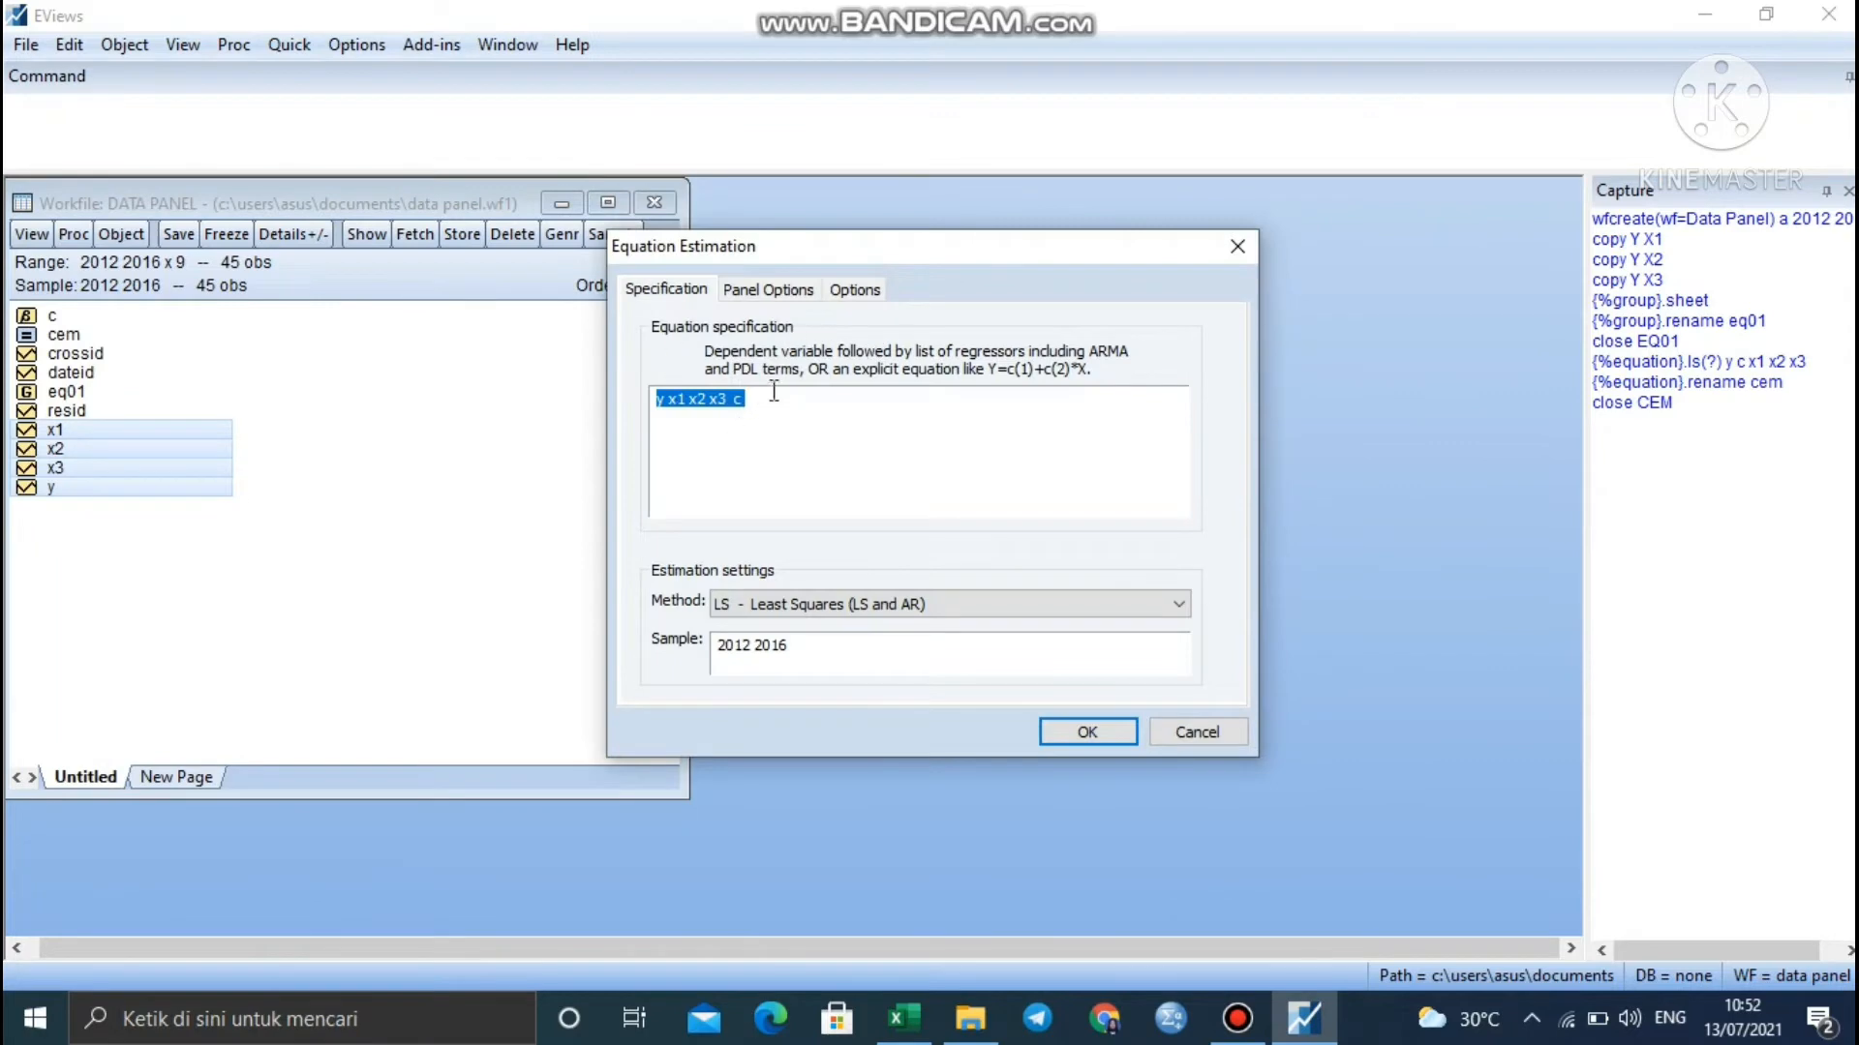
click(773, 391)
key(BackSpace)
key(BackSpace)
text(c)
- Set the cross-section effects to Fixed and estimate the equation
click(747, 293)
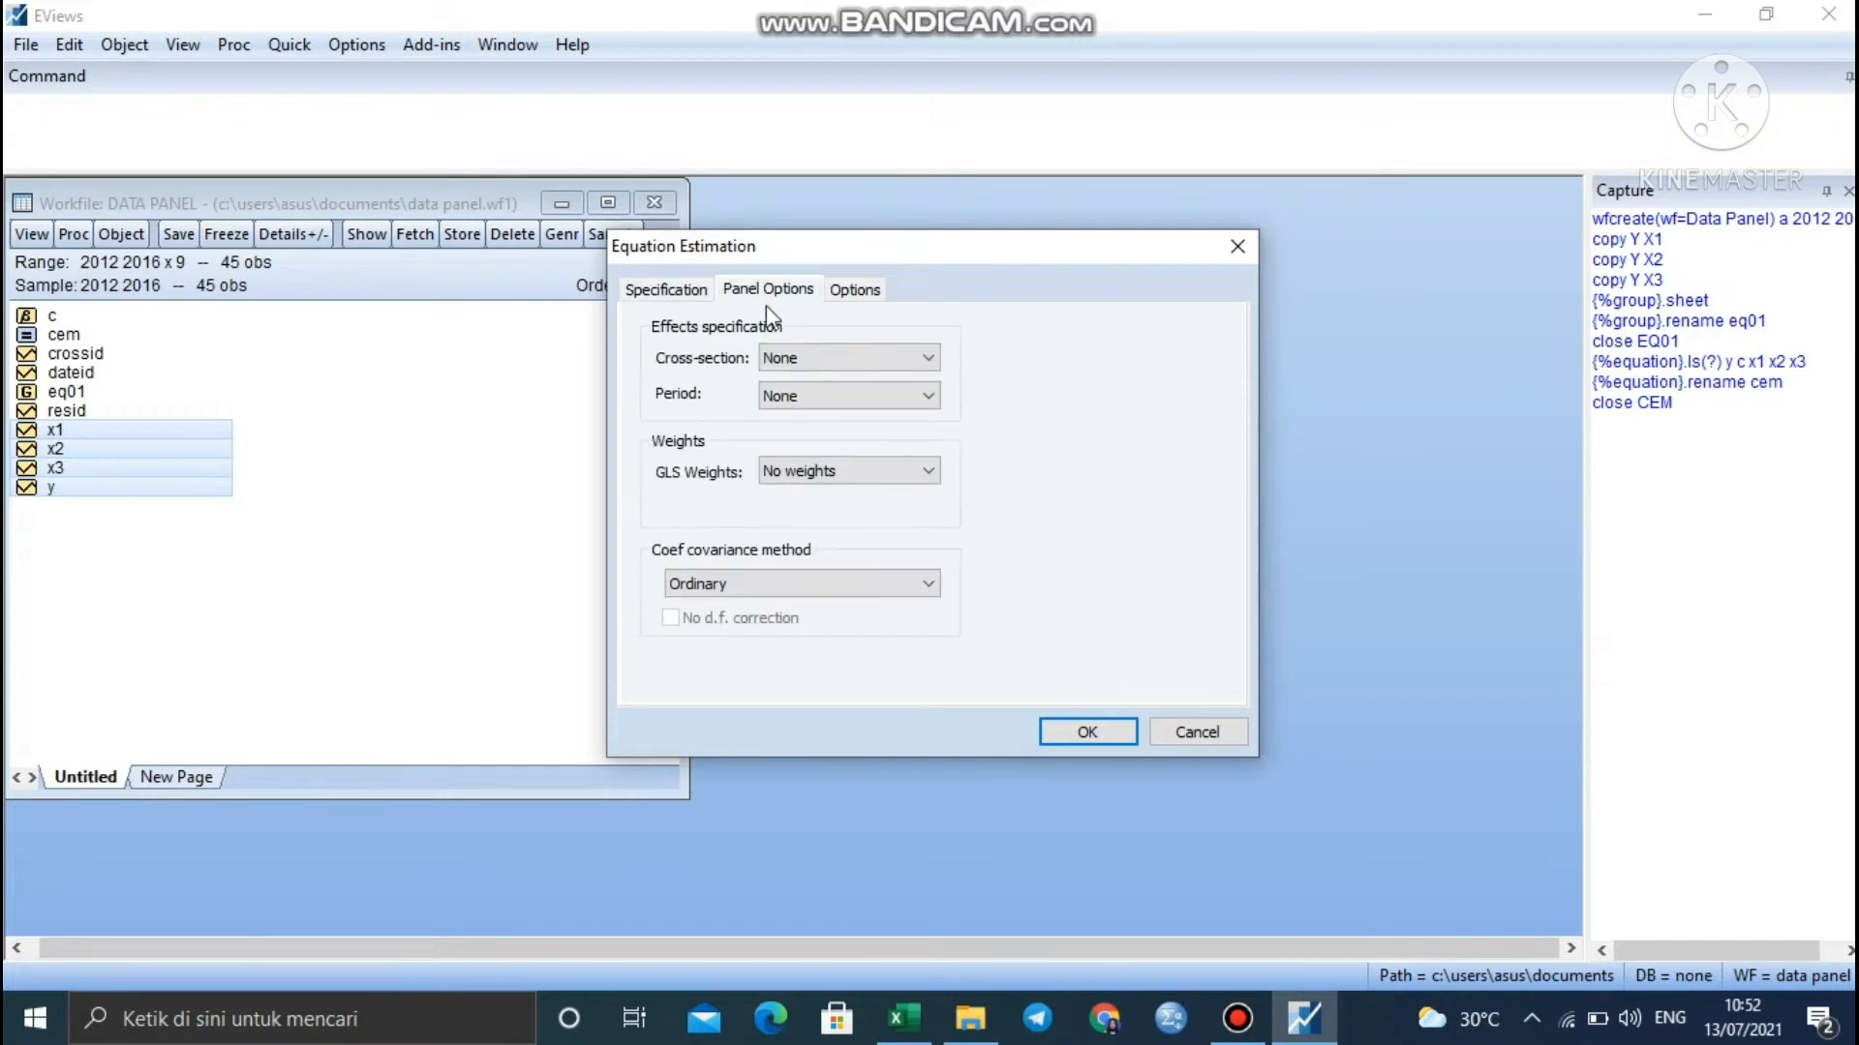
click(804, 359)
click(804, 392)
click(1097, 739)
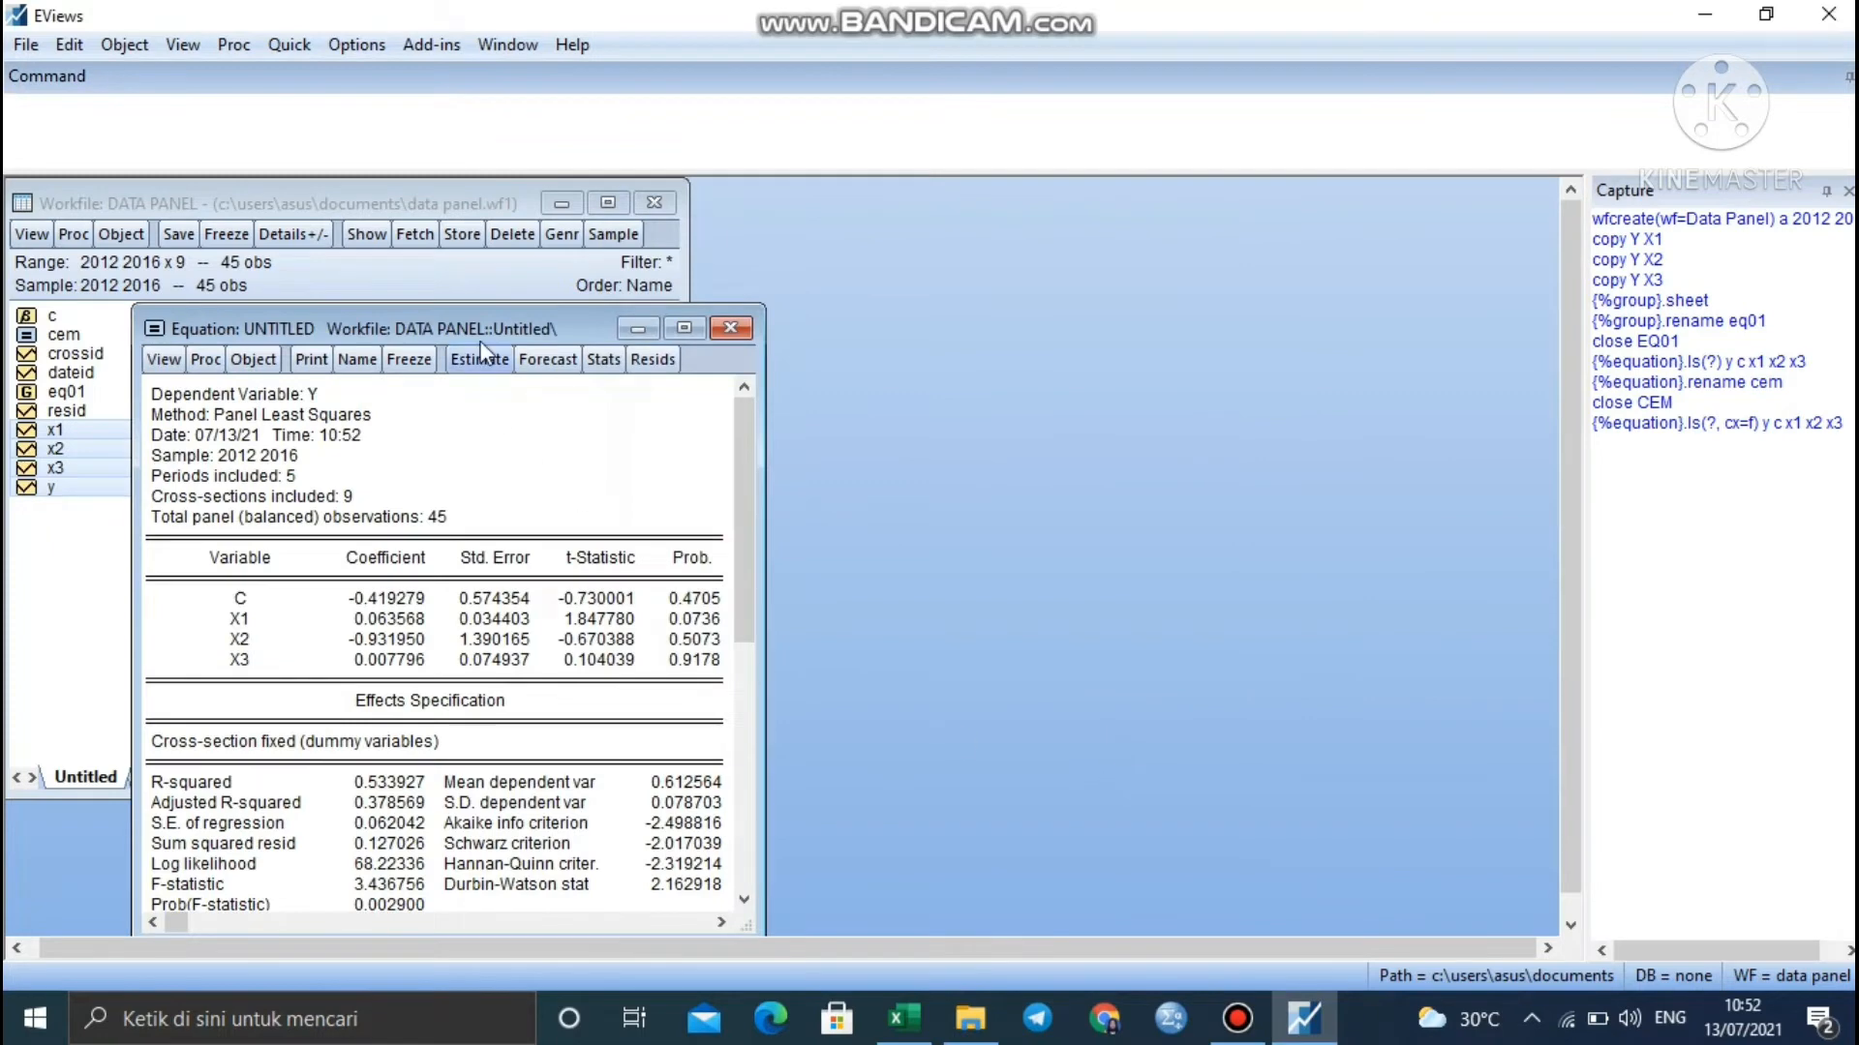
- Move the fixed-effects output beside the workfile window, name the equation fem and close it
drag(437, 323, 1020, 208)
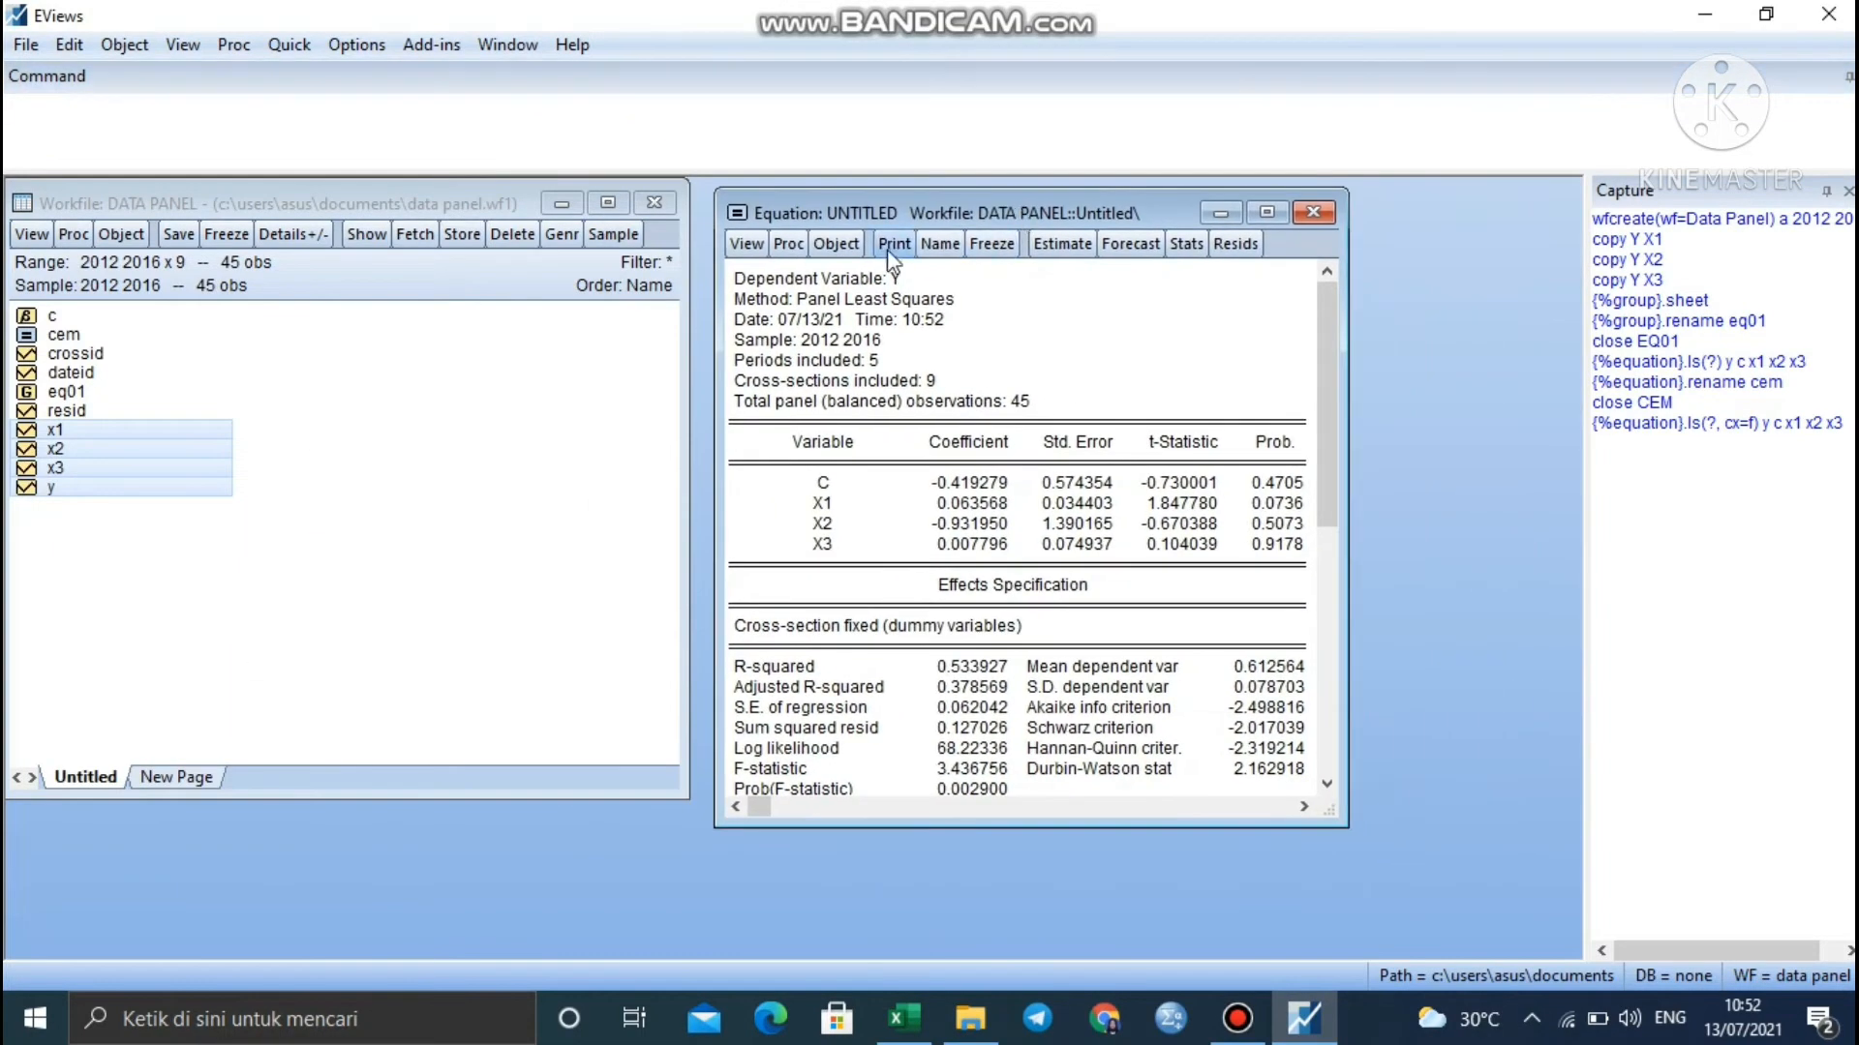
click(940, 244)
text(fem)
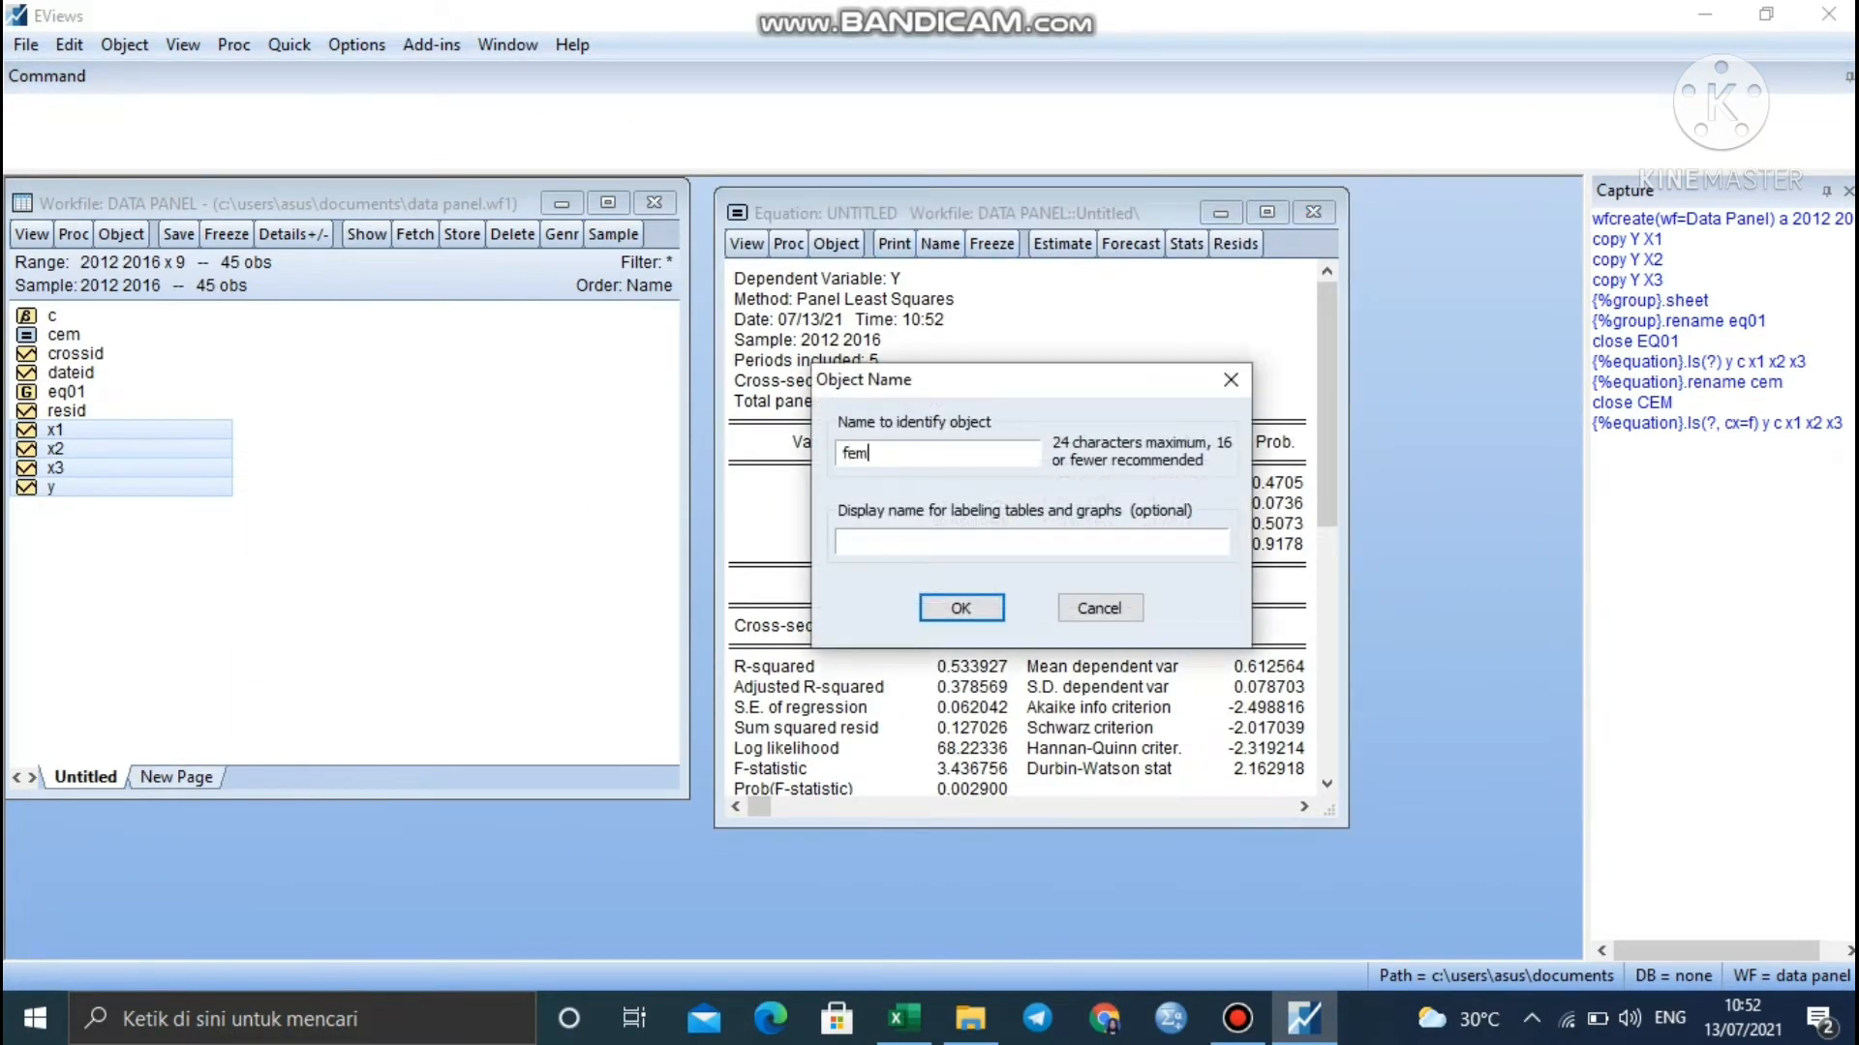
key(Return)
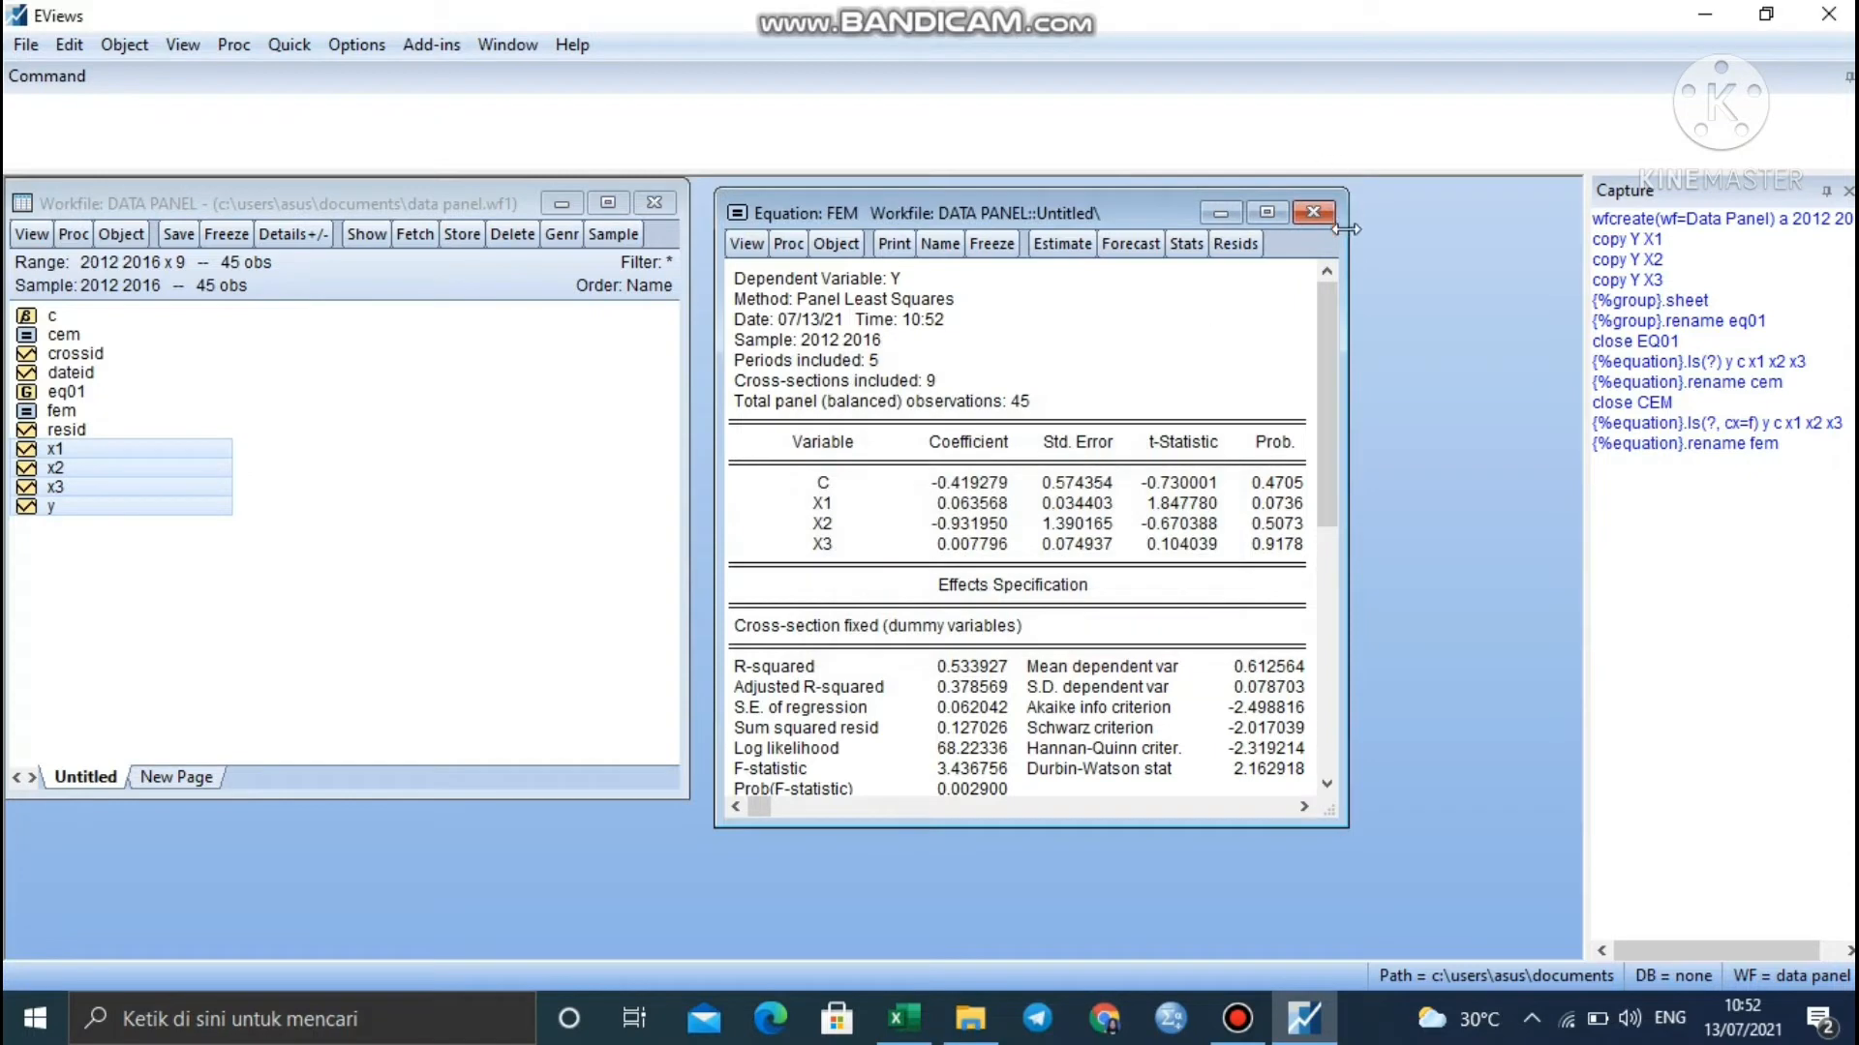
click(1314, 210)
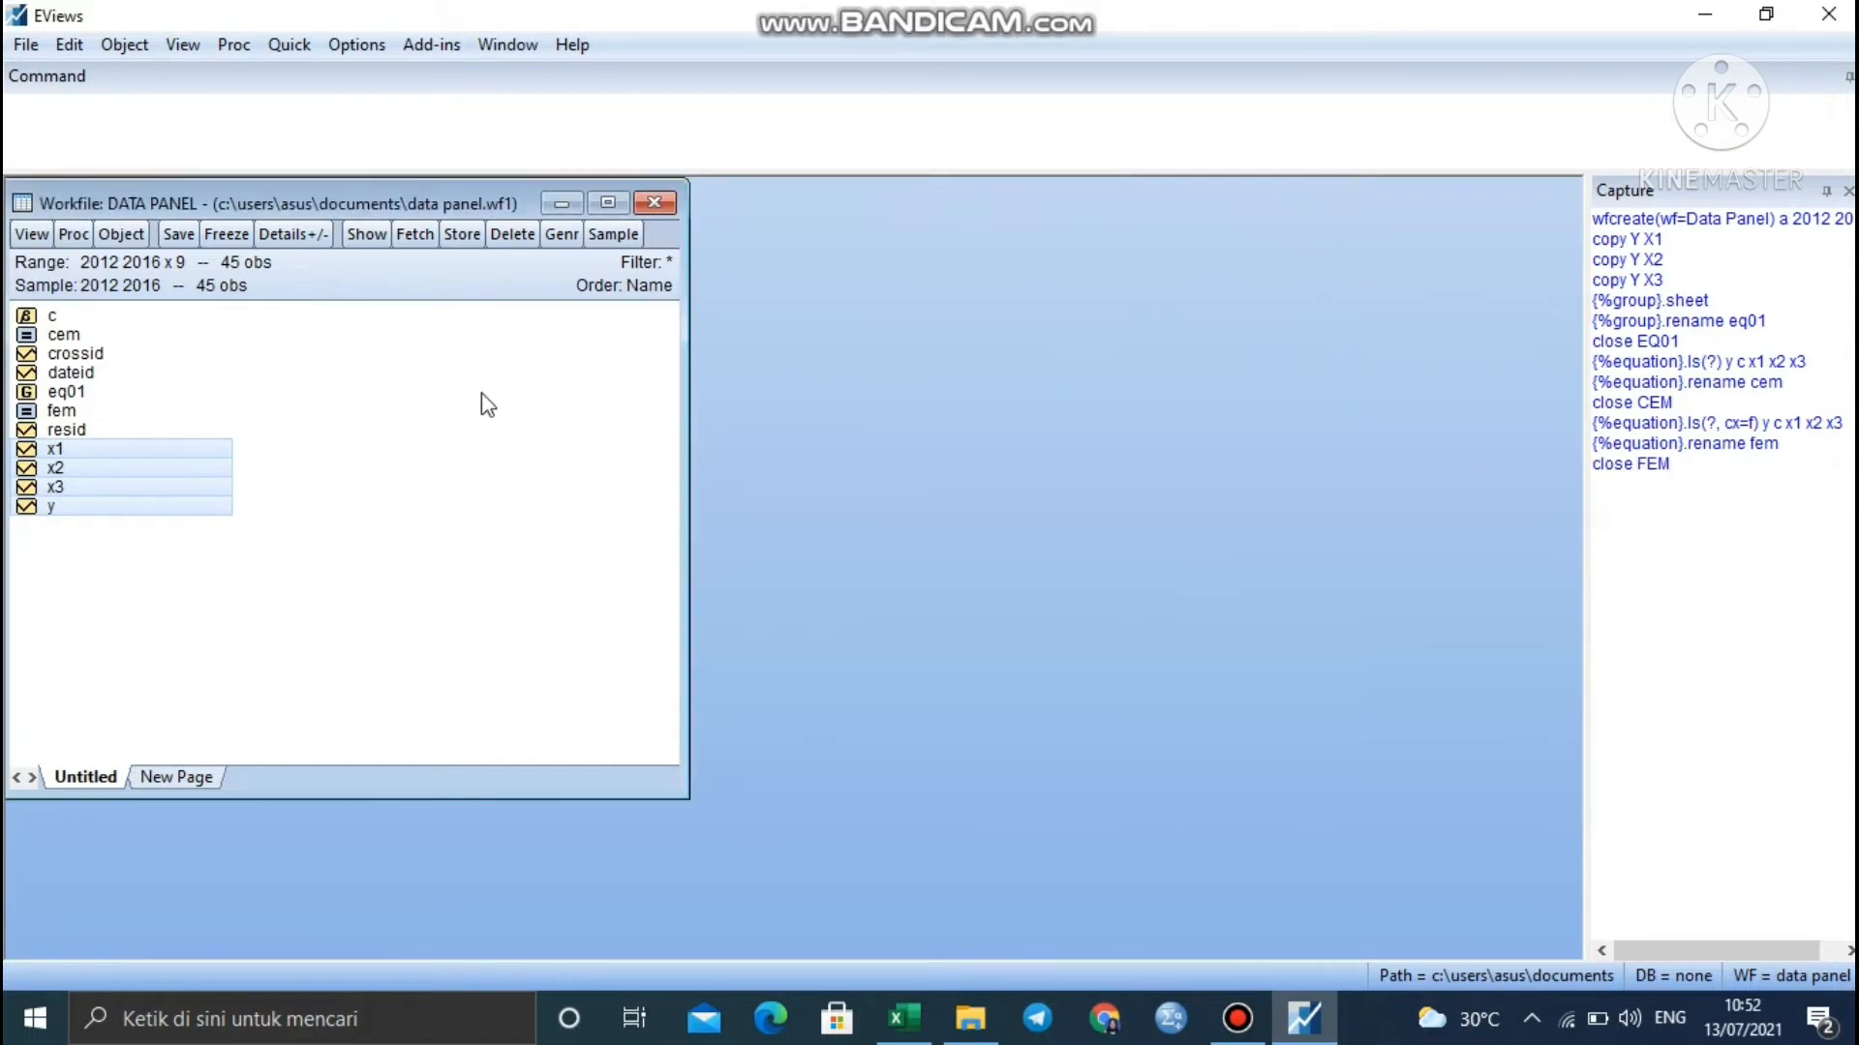
- Open x1, x2, x3 and y as another equation with the specification y c x1 x2 x3
right_click(165, 454)
mouse_move(320, 467)
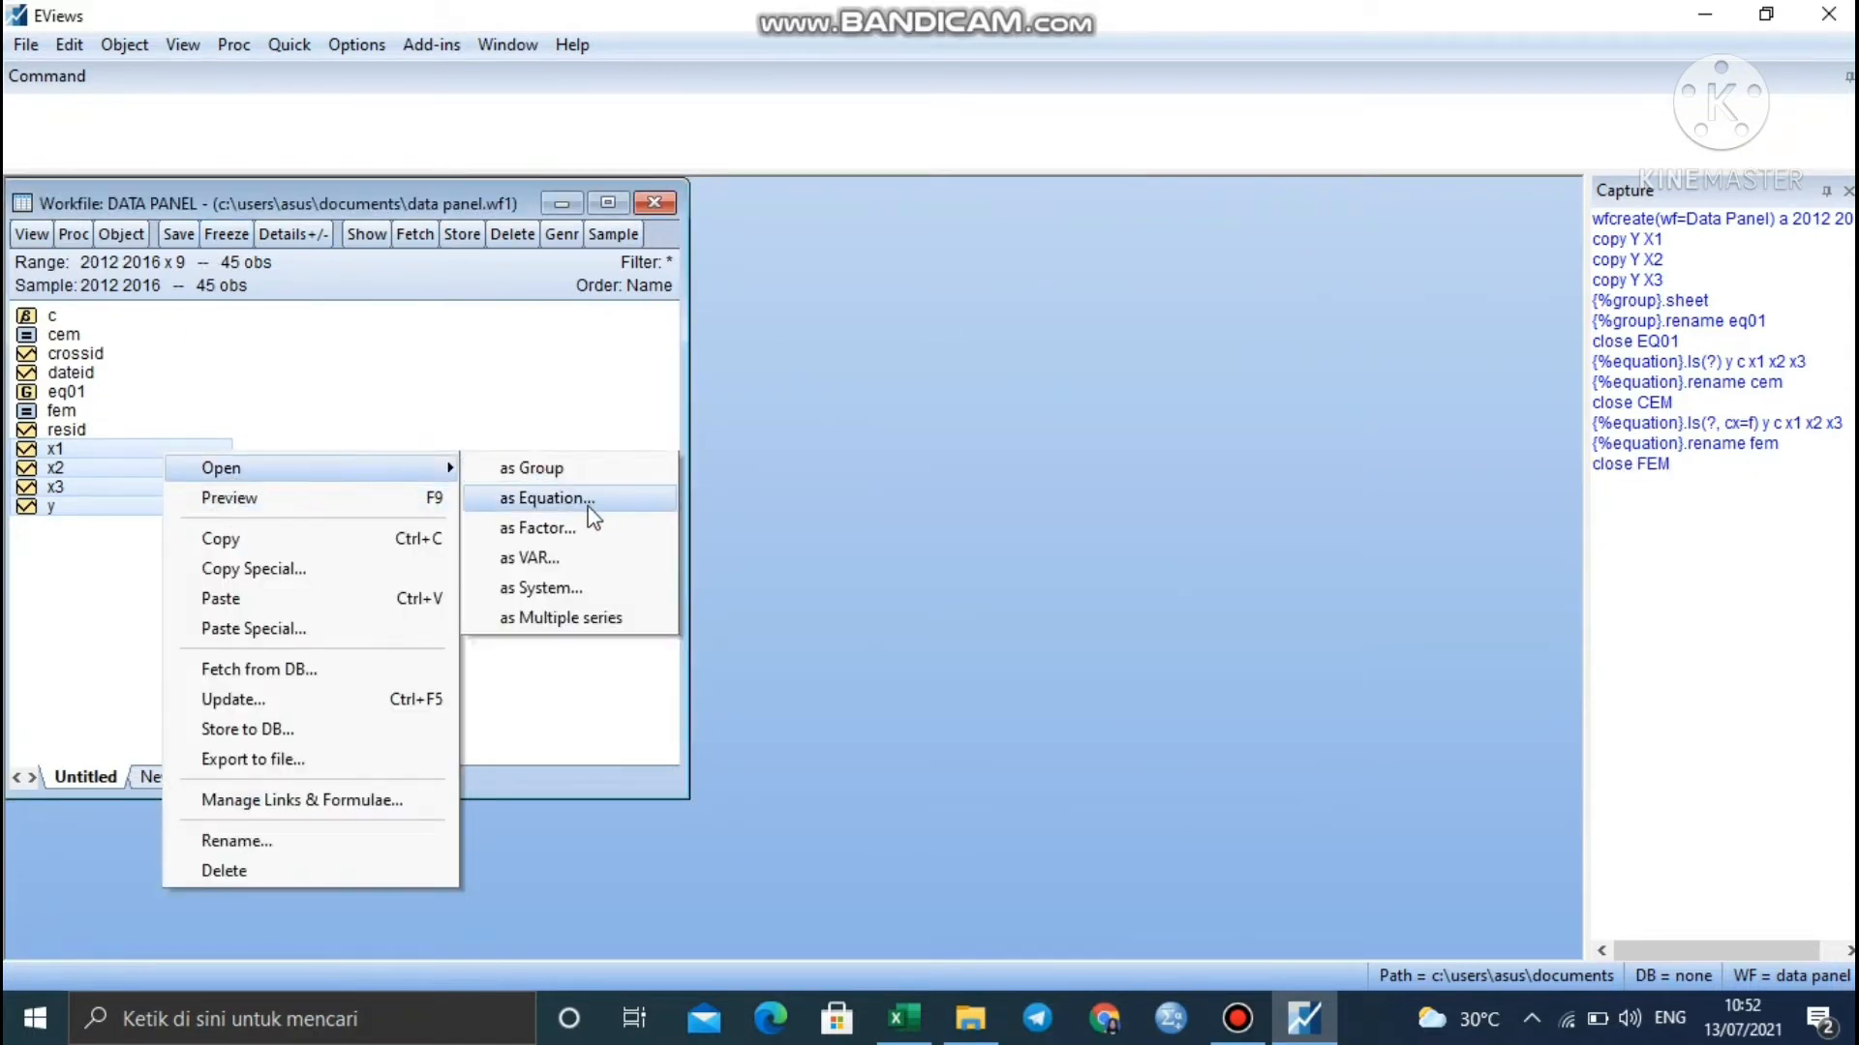
click(589, 501)
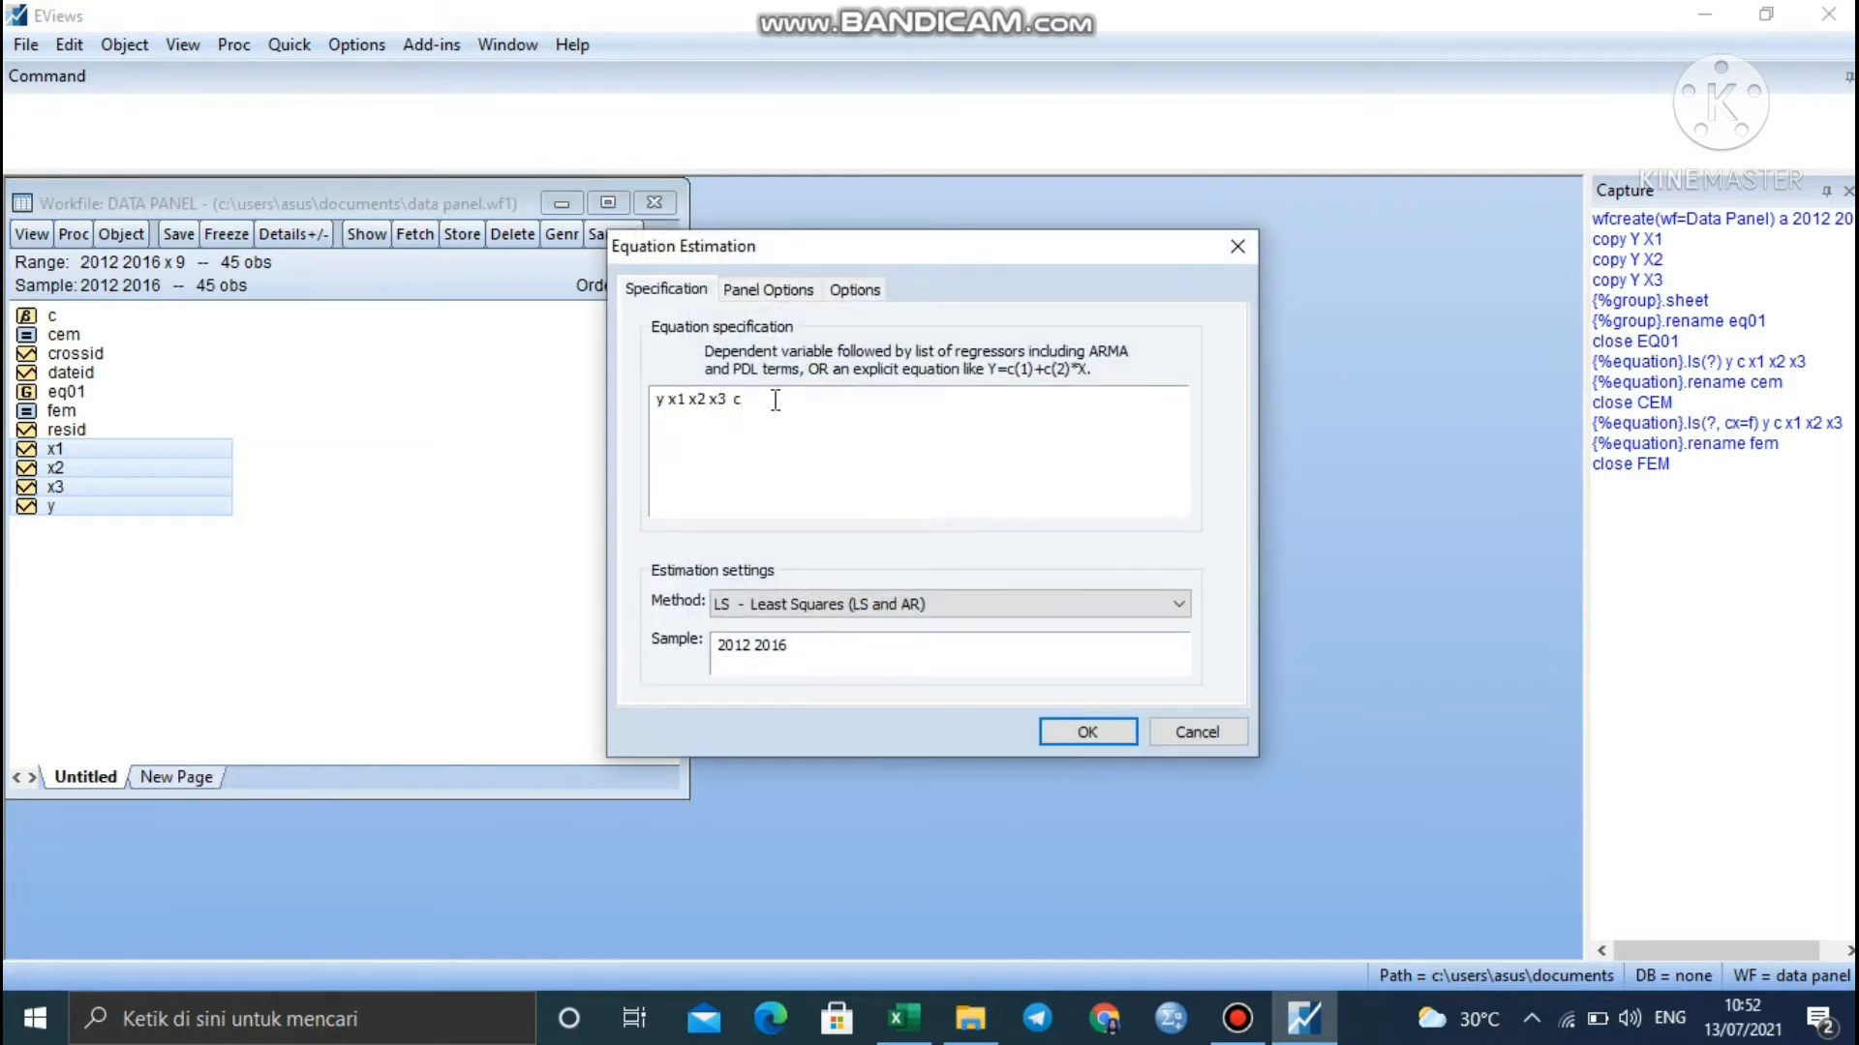
key(BackSpace)
key(BackSpace)
key(Left)
key(Left)
- Set the cross-section effects to Random and estimate the equation
click(768, 291)
click(922, 358)
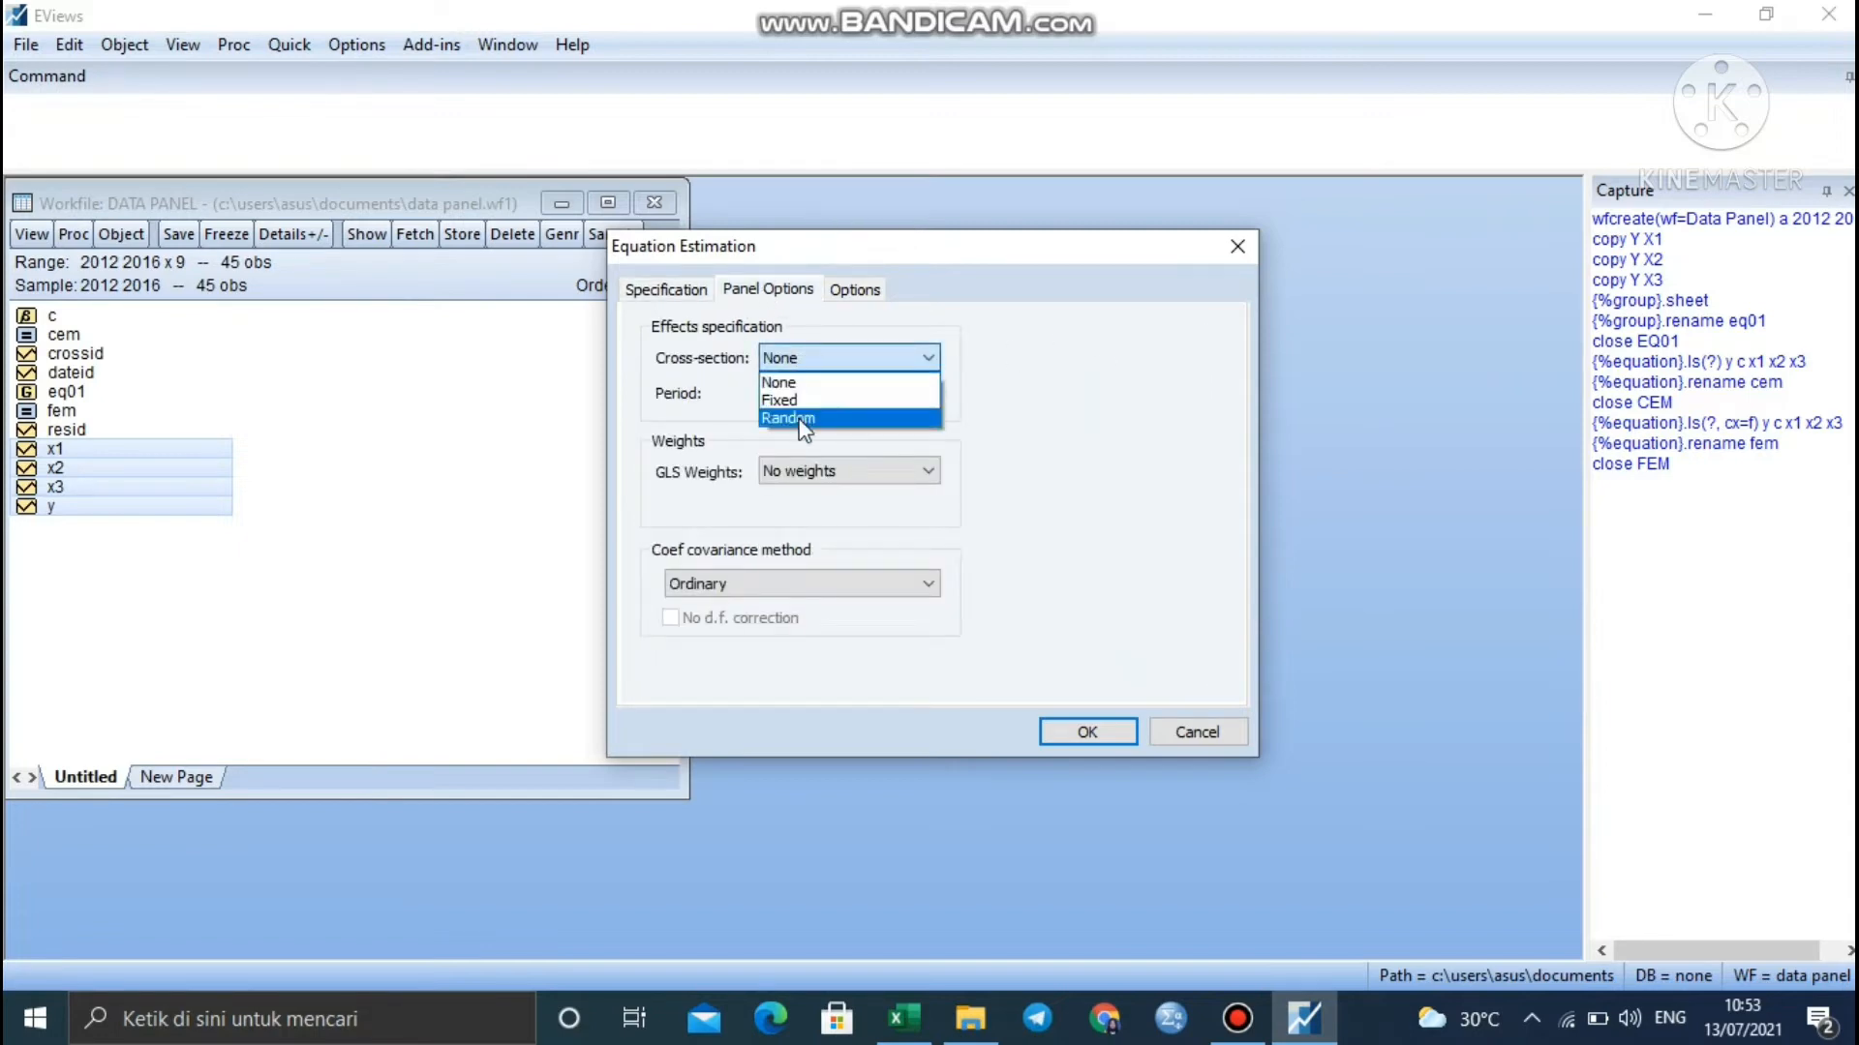
click(774, 416)
click(1073, 733)
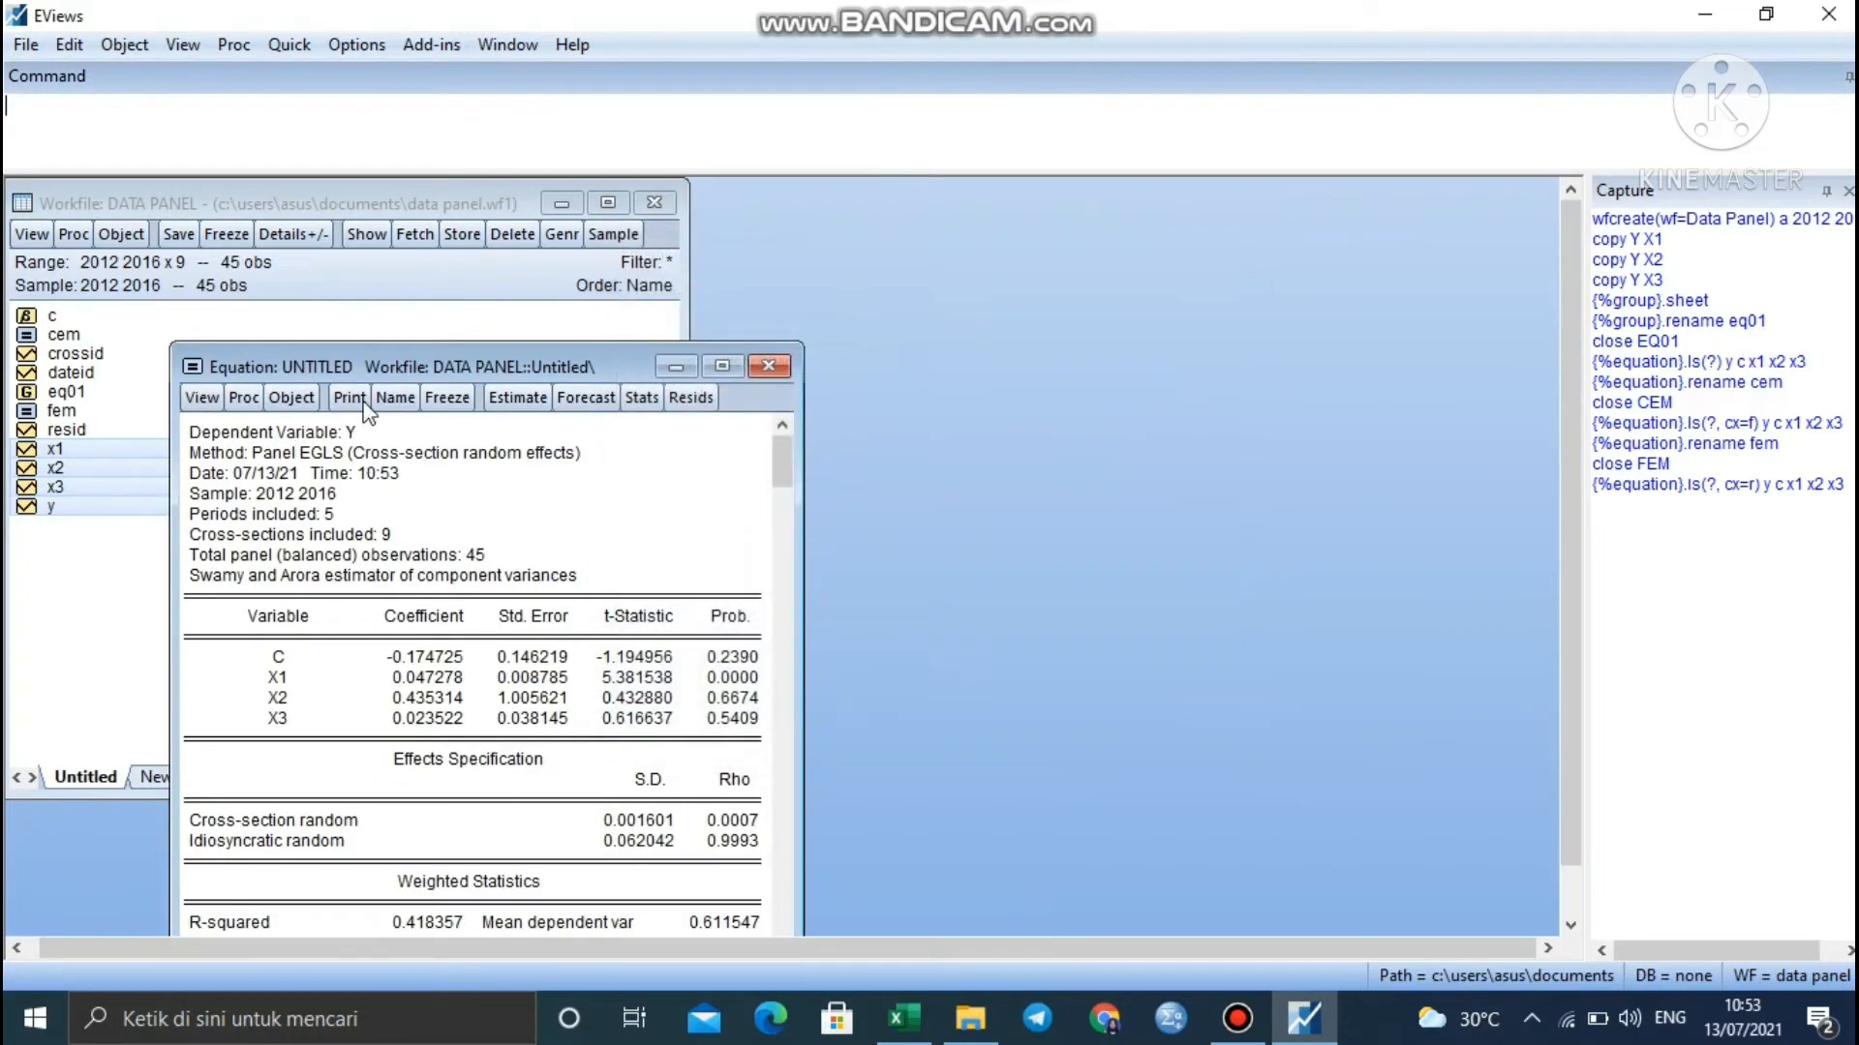
- Move the random-effects output beside the workfile window, name the equation rem and close it
drag(377, 373, 923, 245)
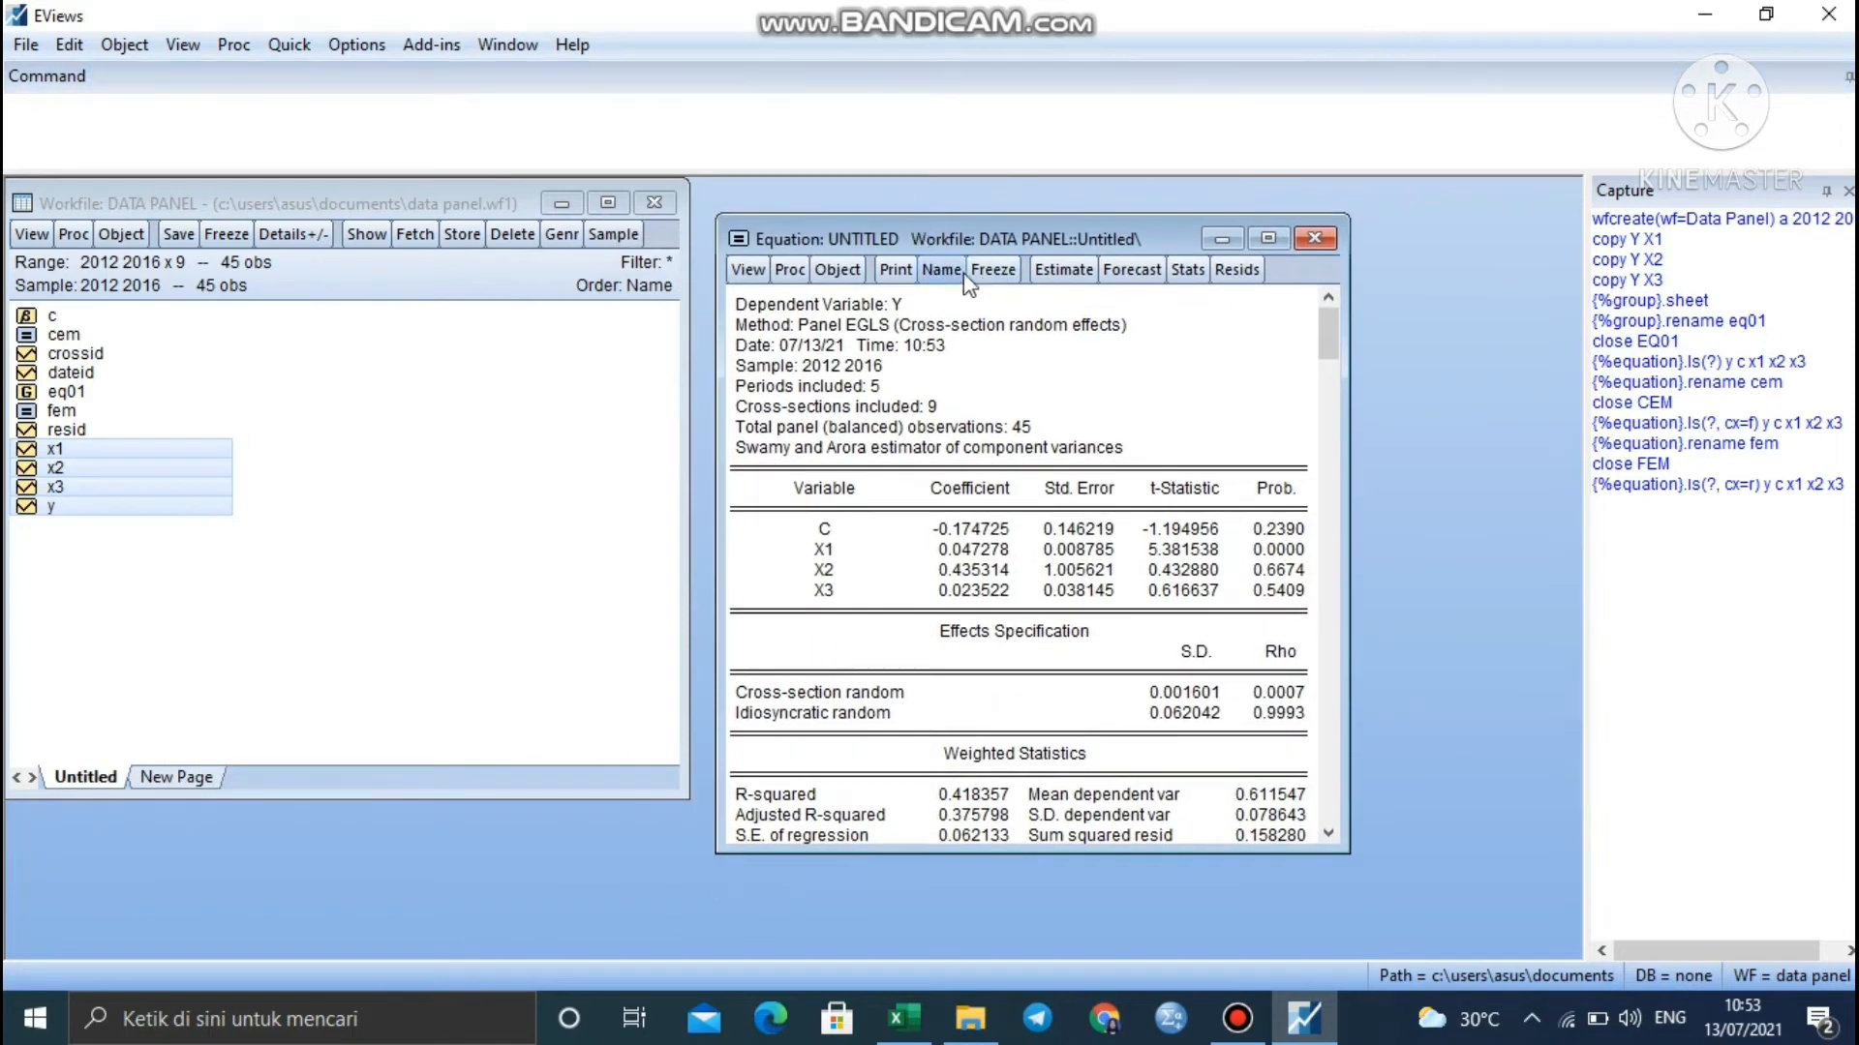
click(941, 269)
text(rem)
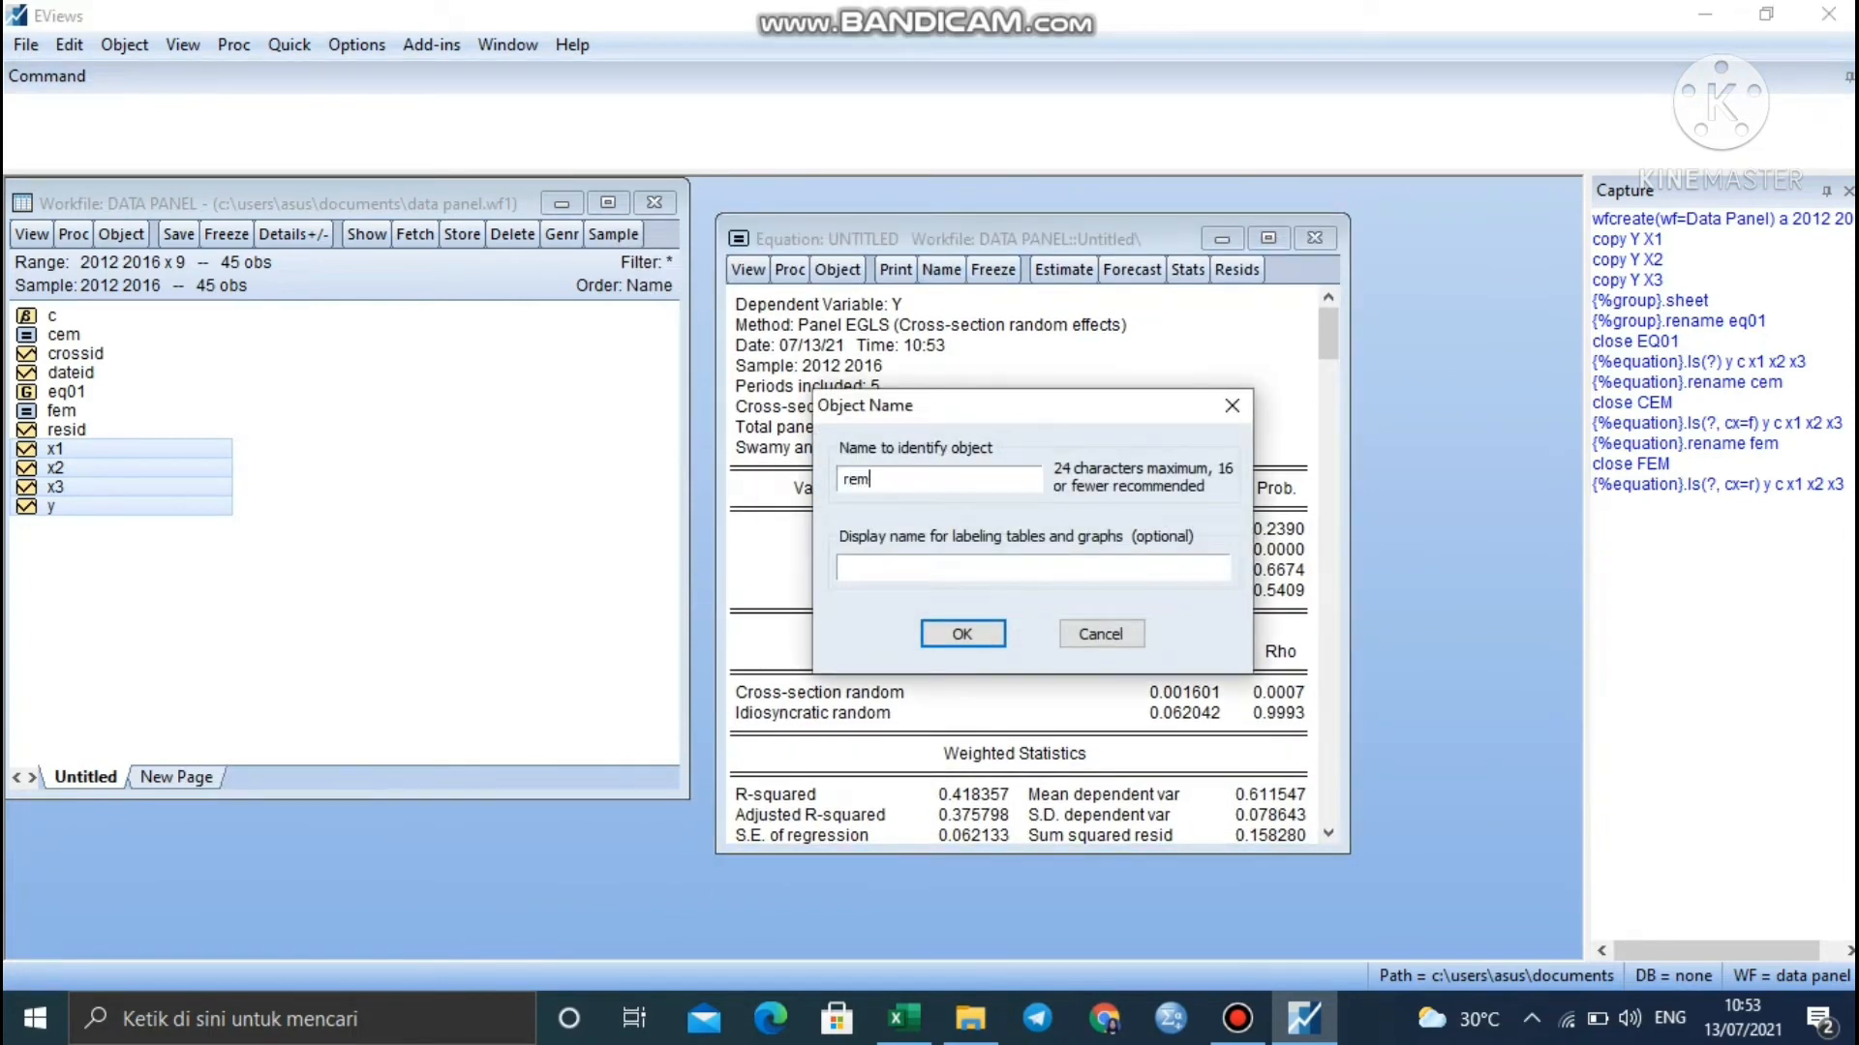
key(Return)
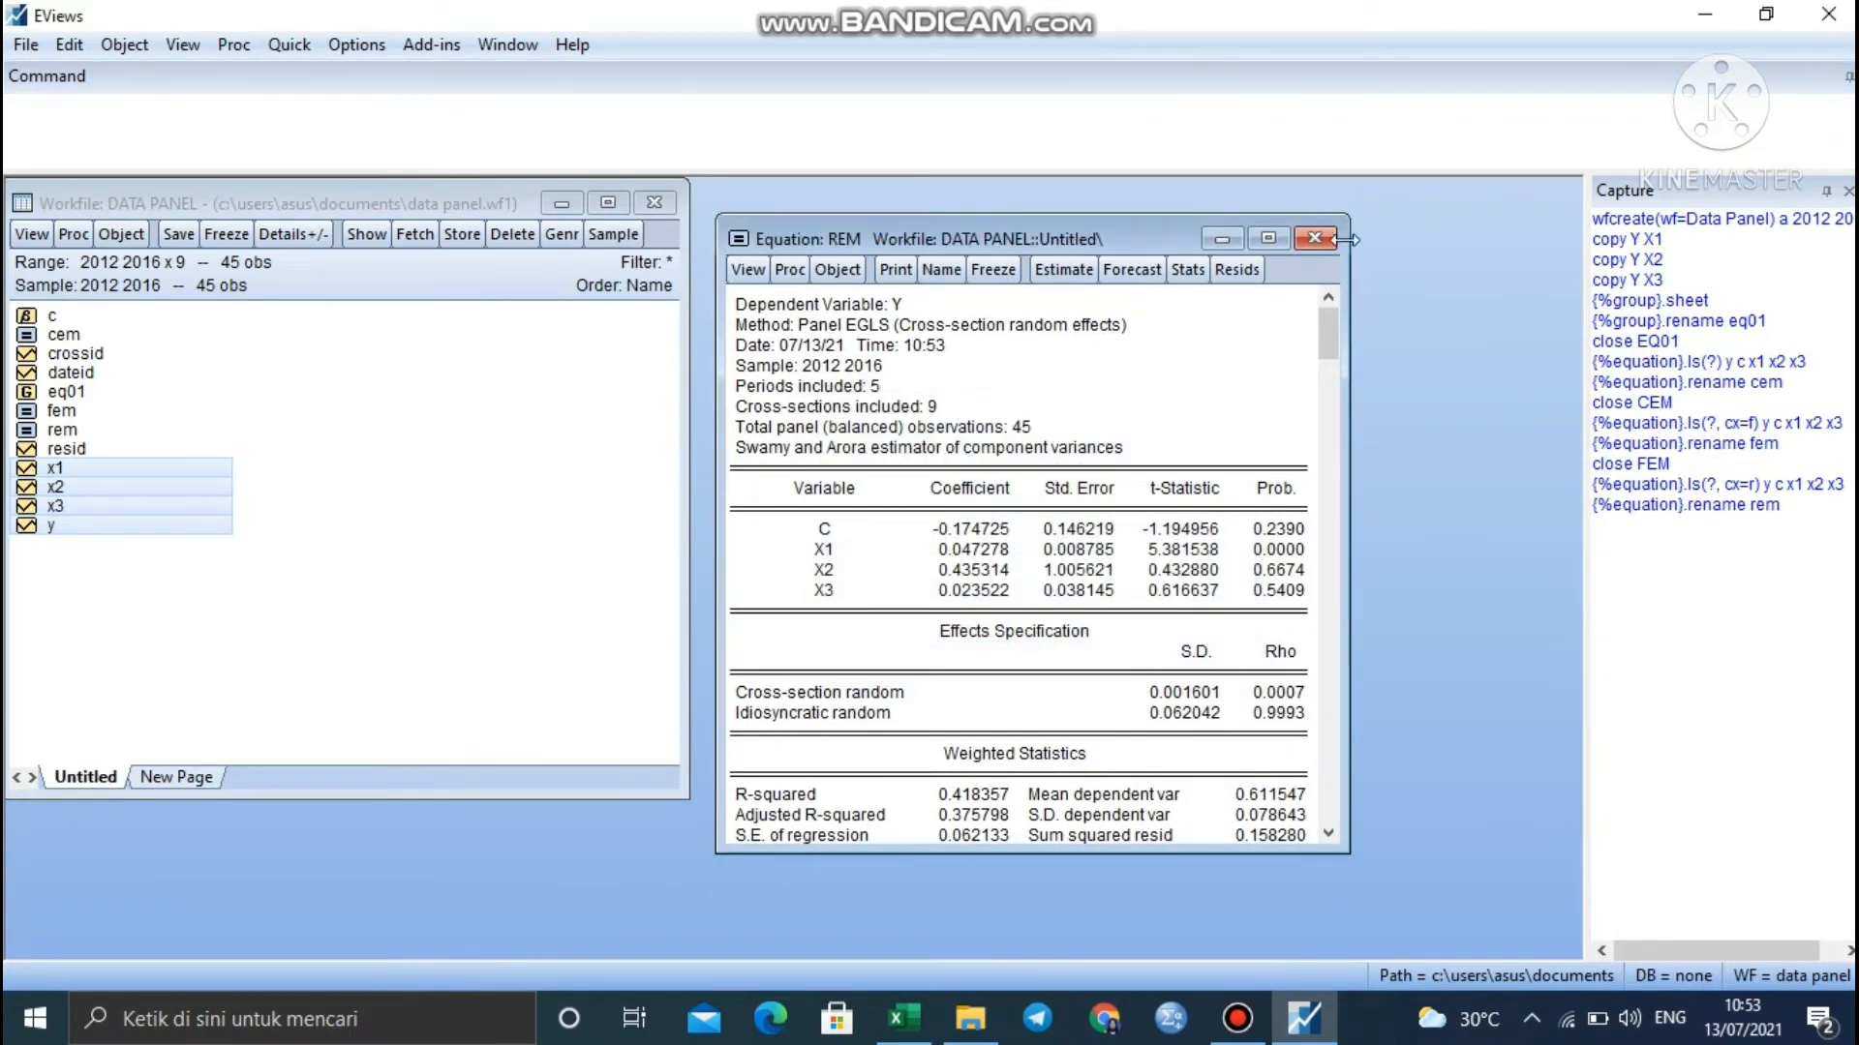
click(1313, 240)
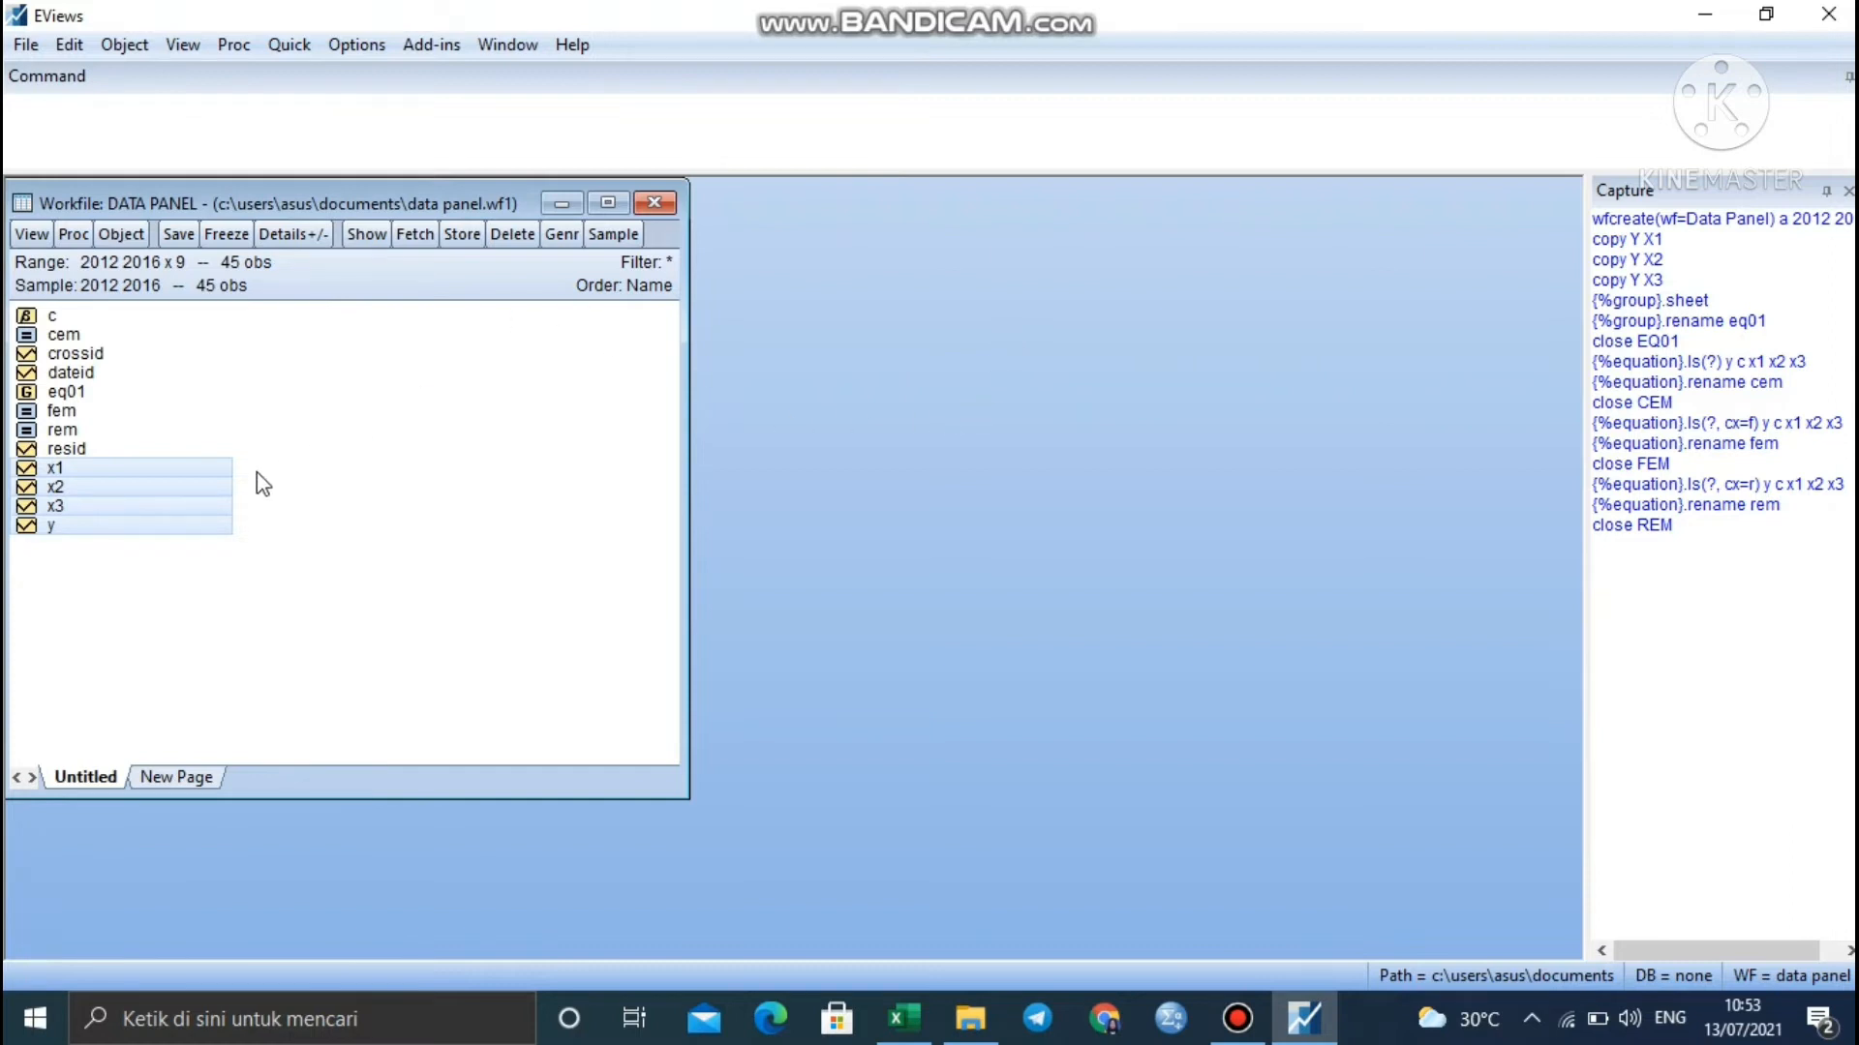
- Open the fem equation, run the histogram normality test on its residuals, examine the result and close the equation
double_click(62, 412)
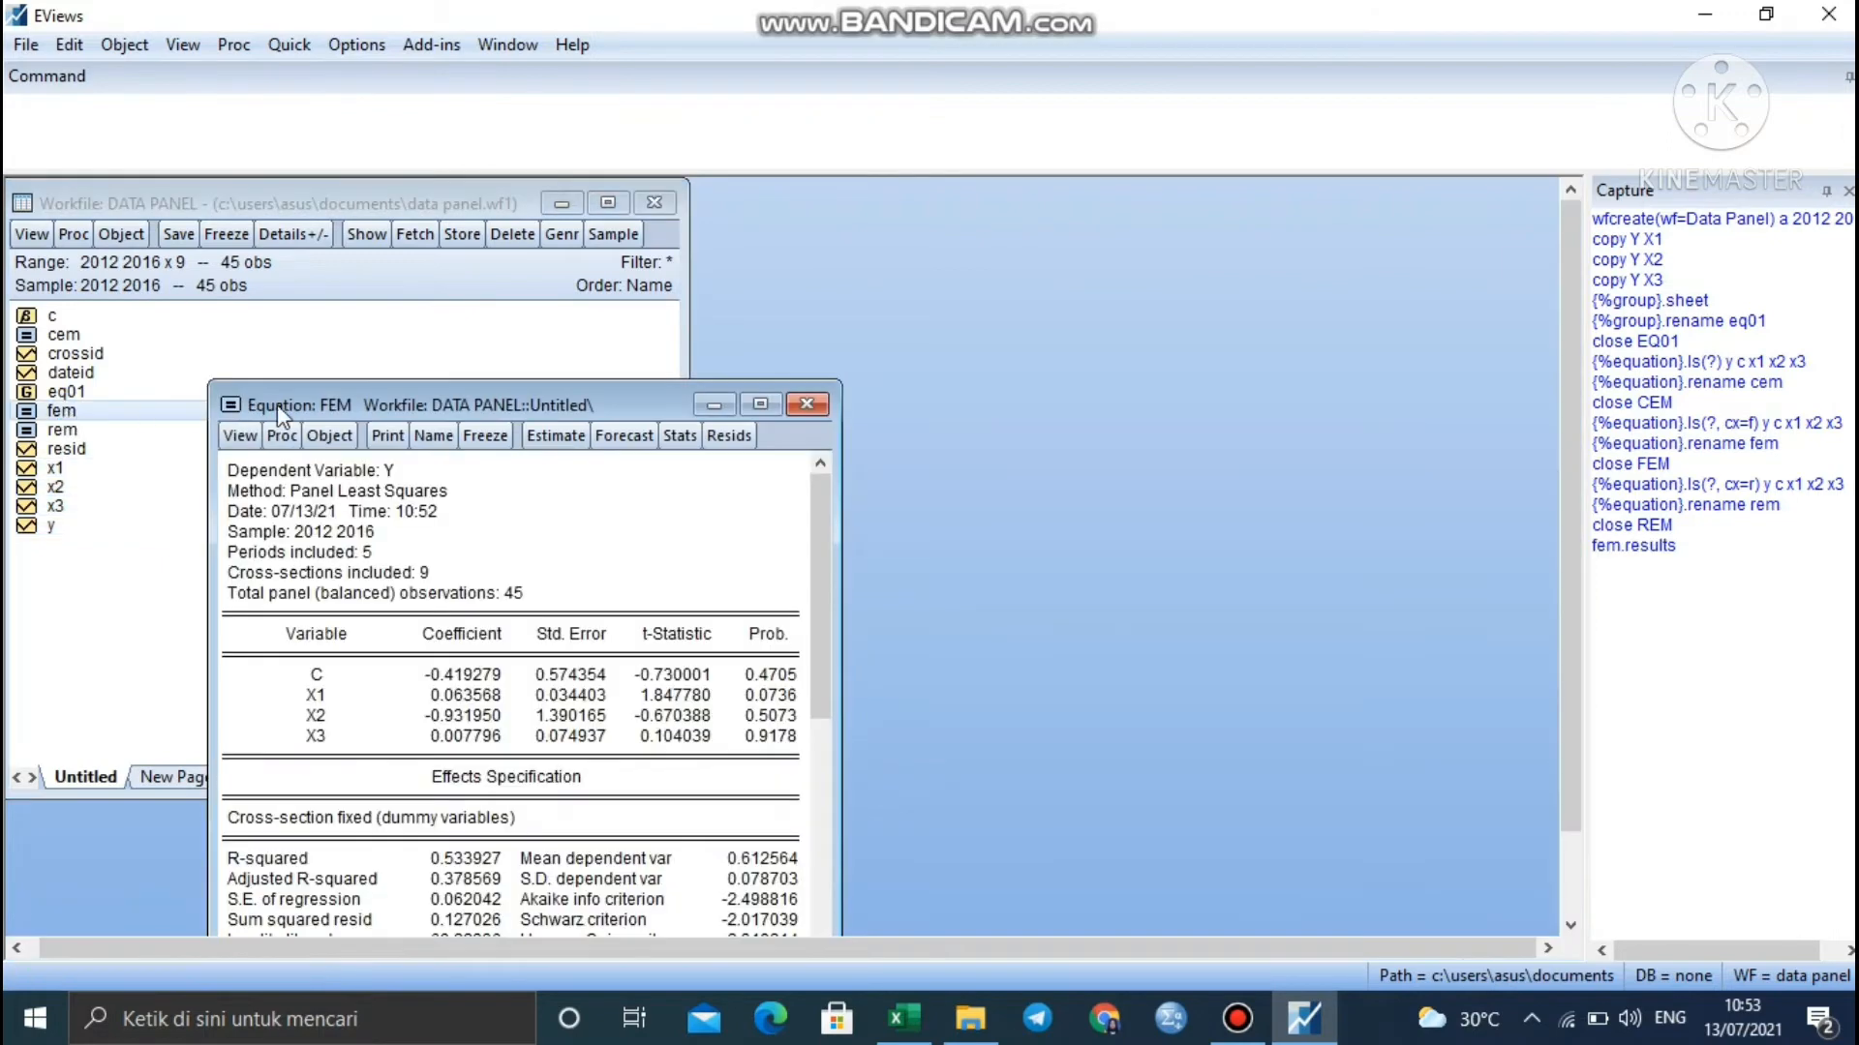
drag(277, 404, 820, 206)
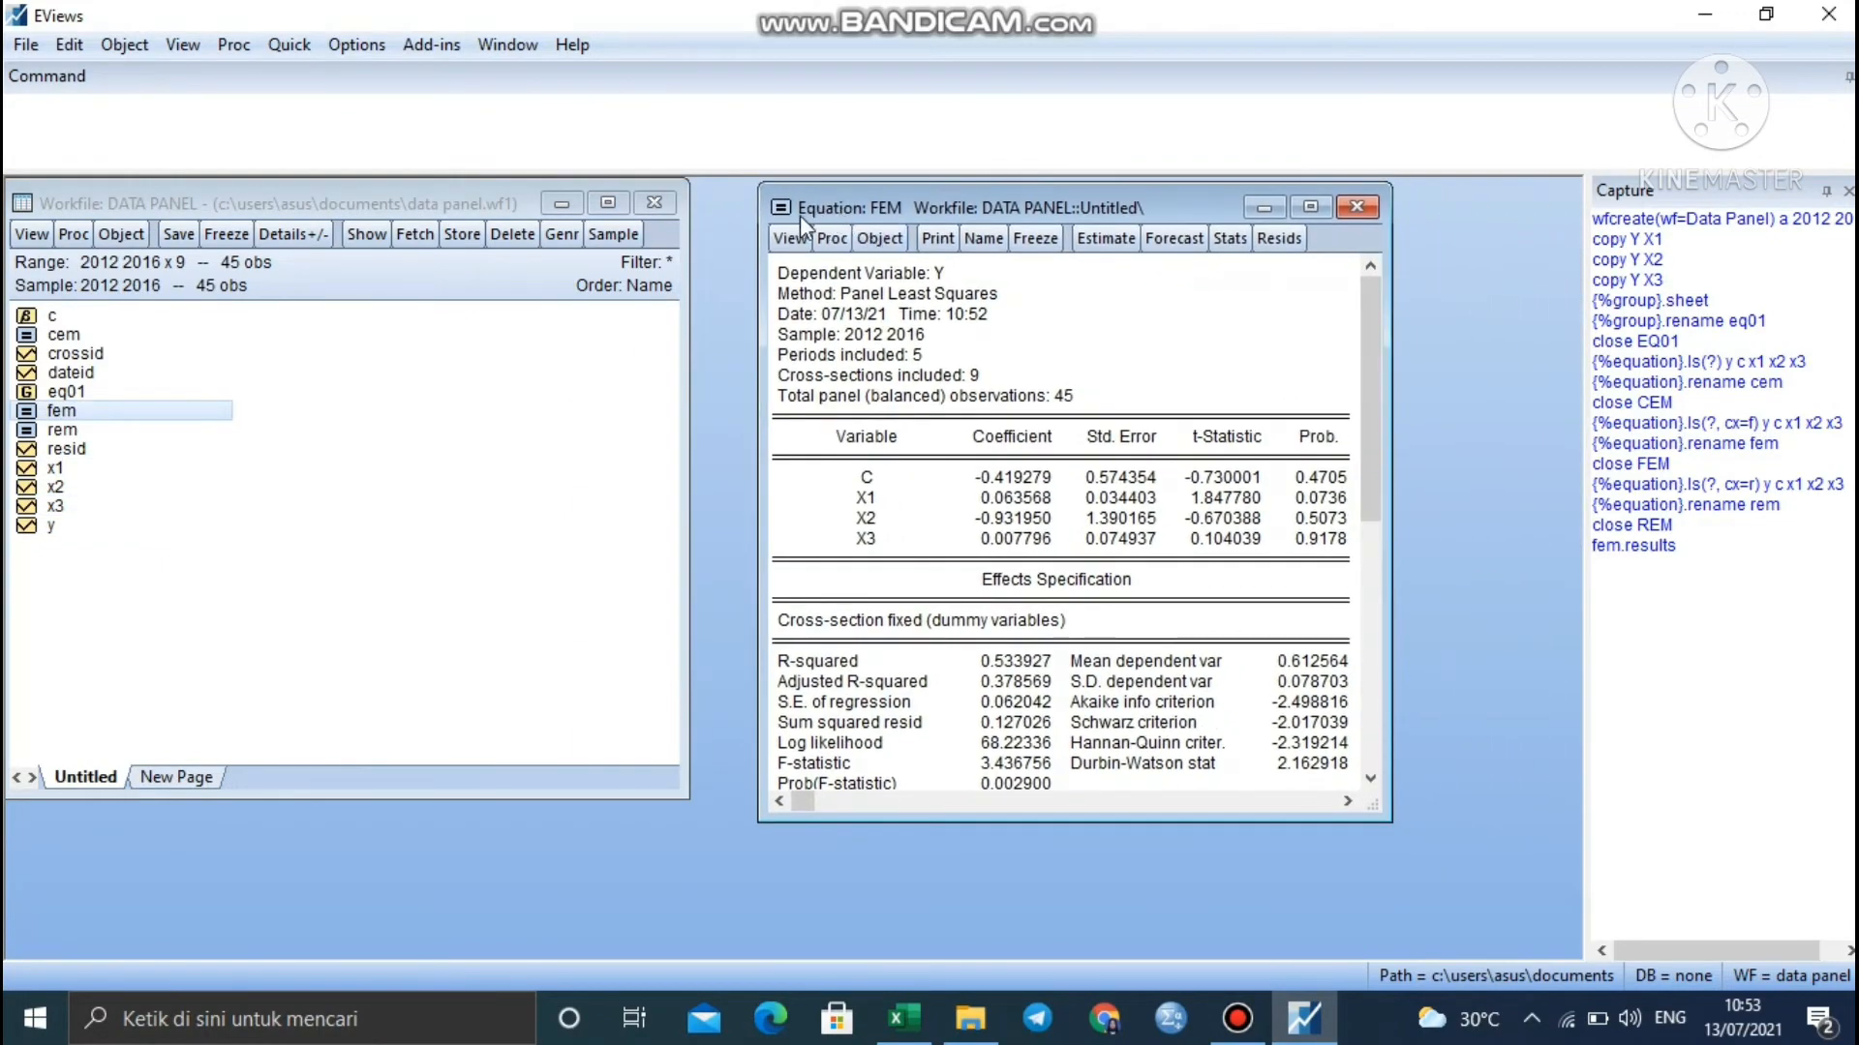
click(790, 238)
mouse_move(875, 549)
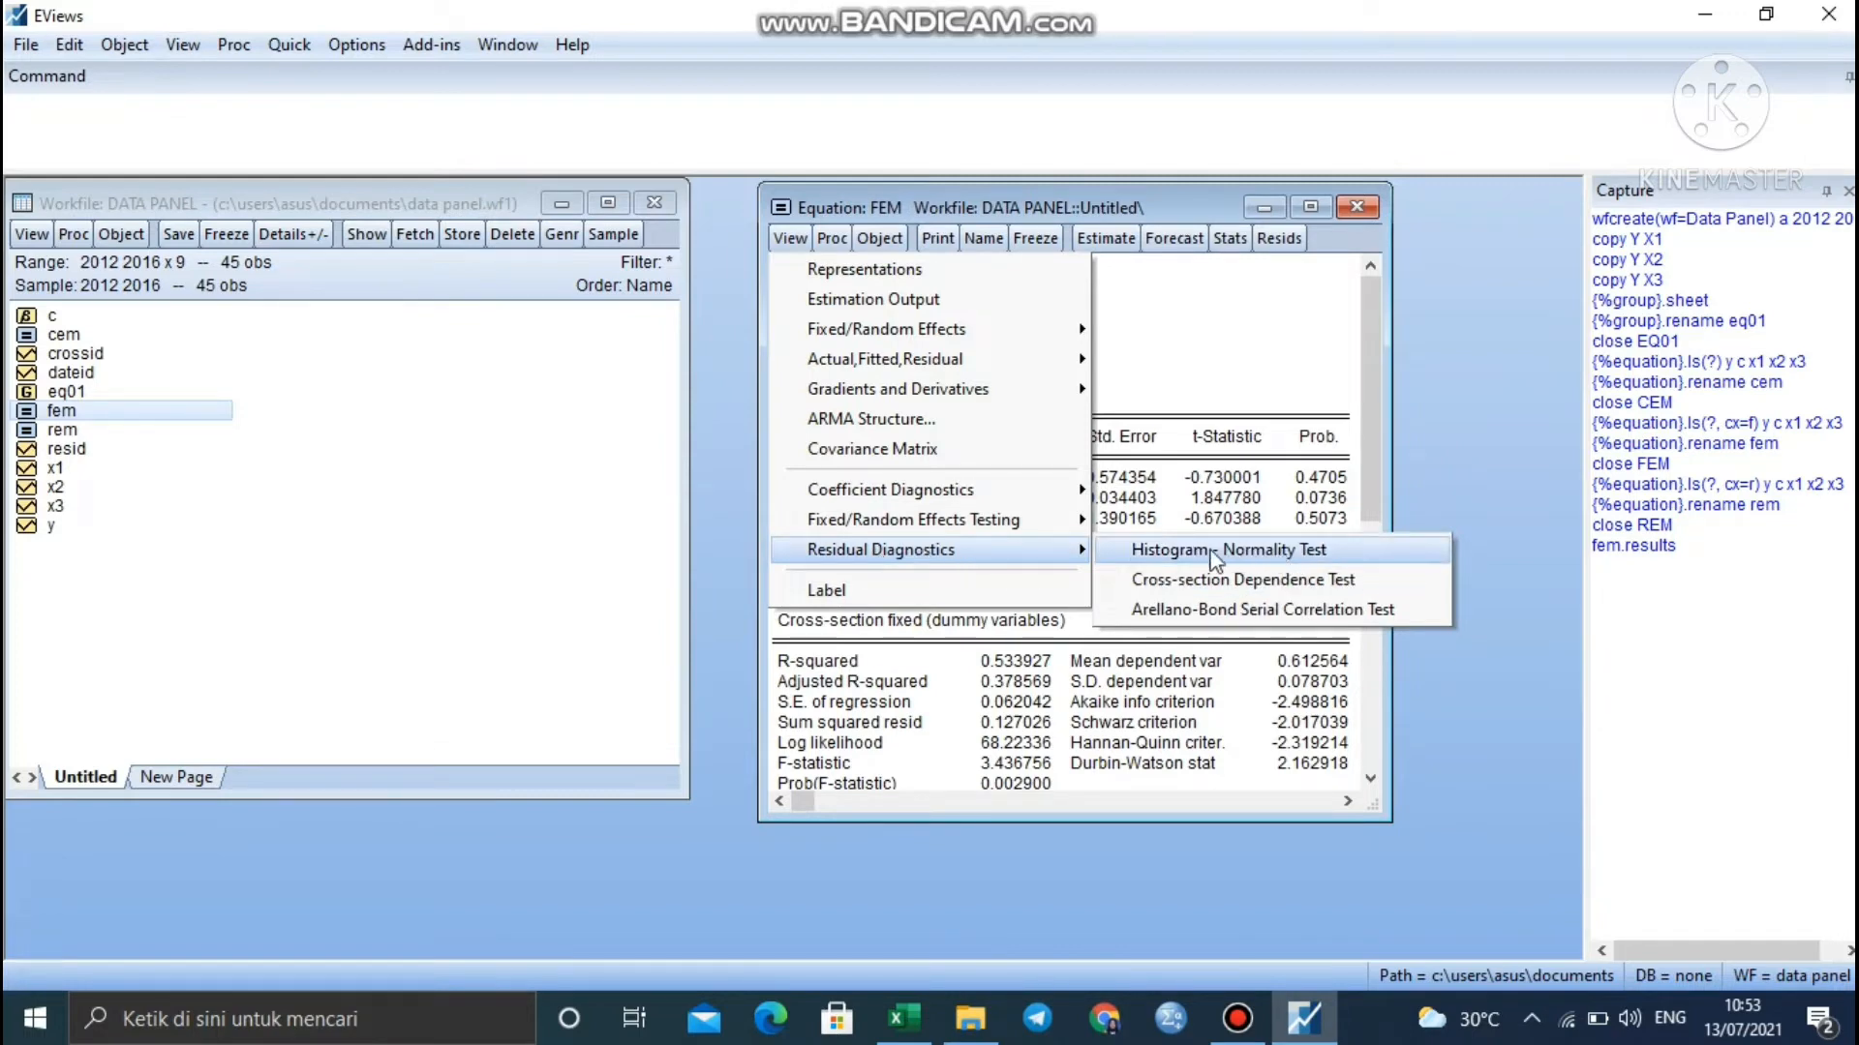
click(1240, 565)
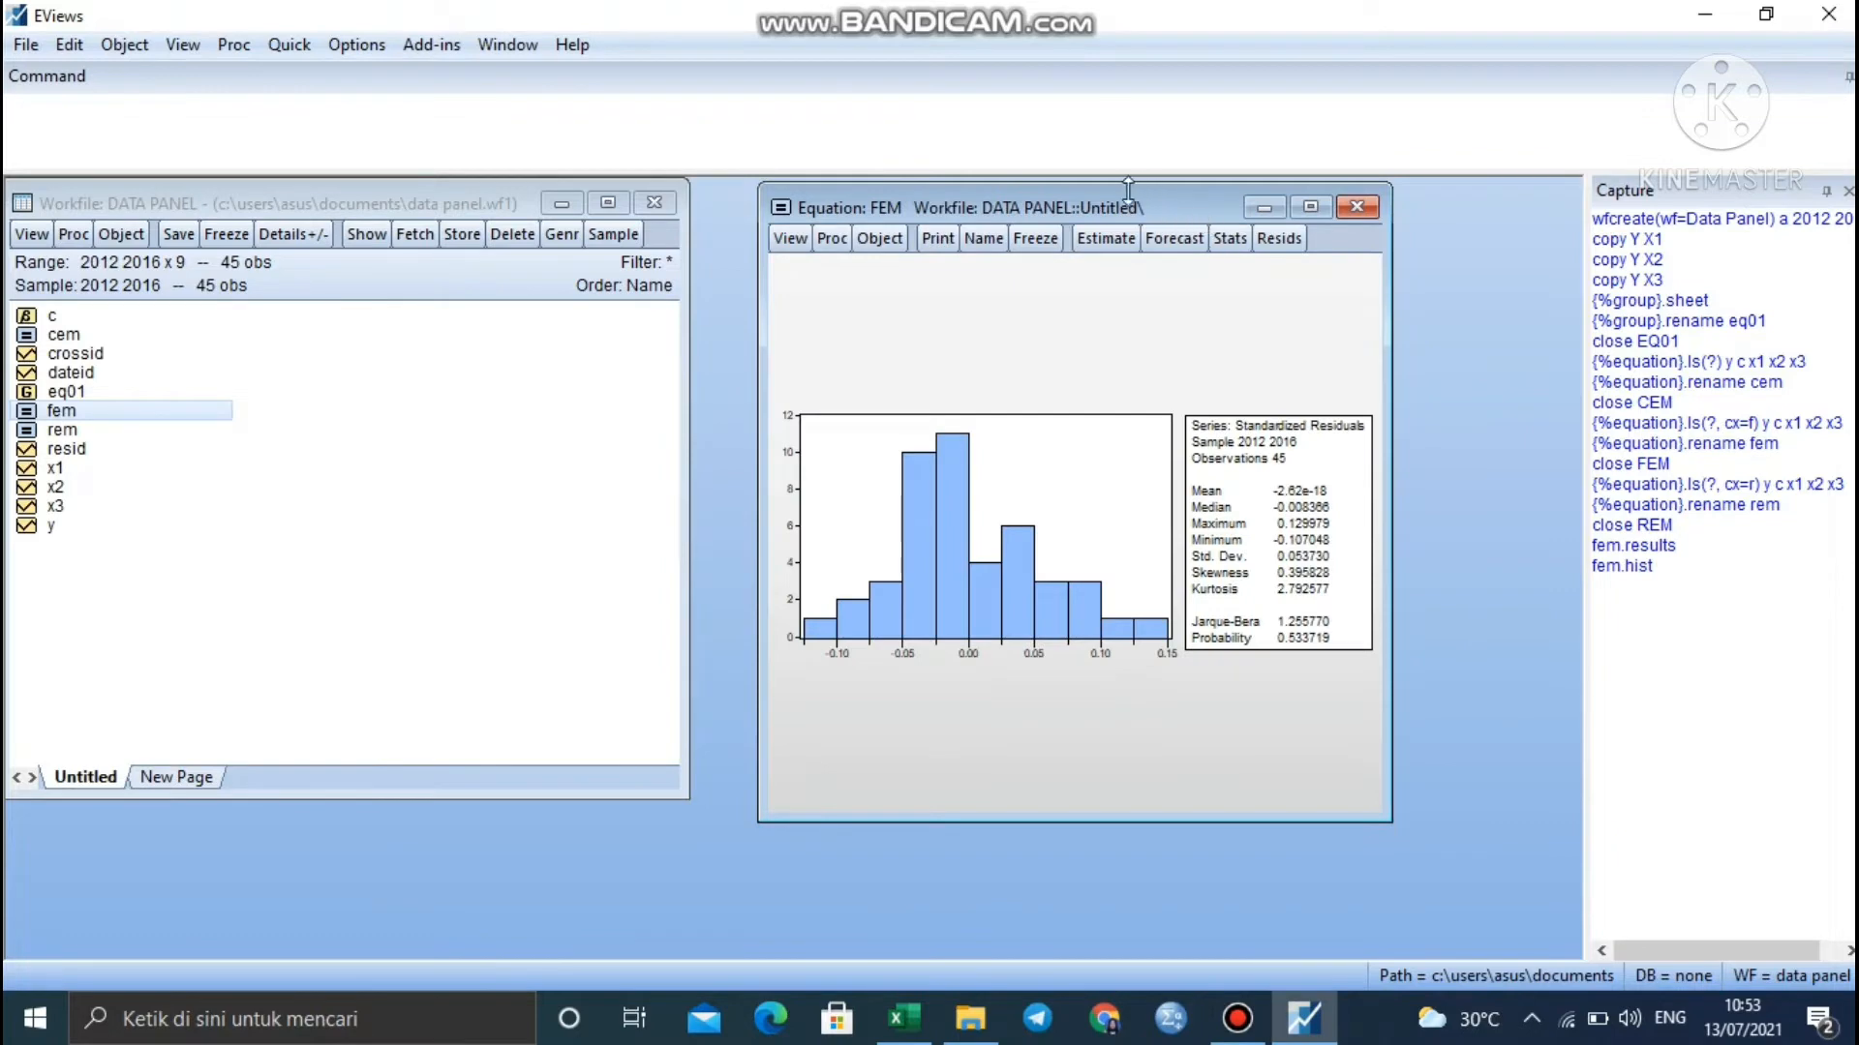
drag(1135, 201, 1128, 195)
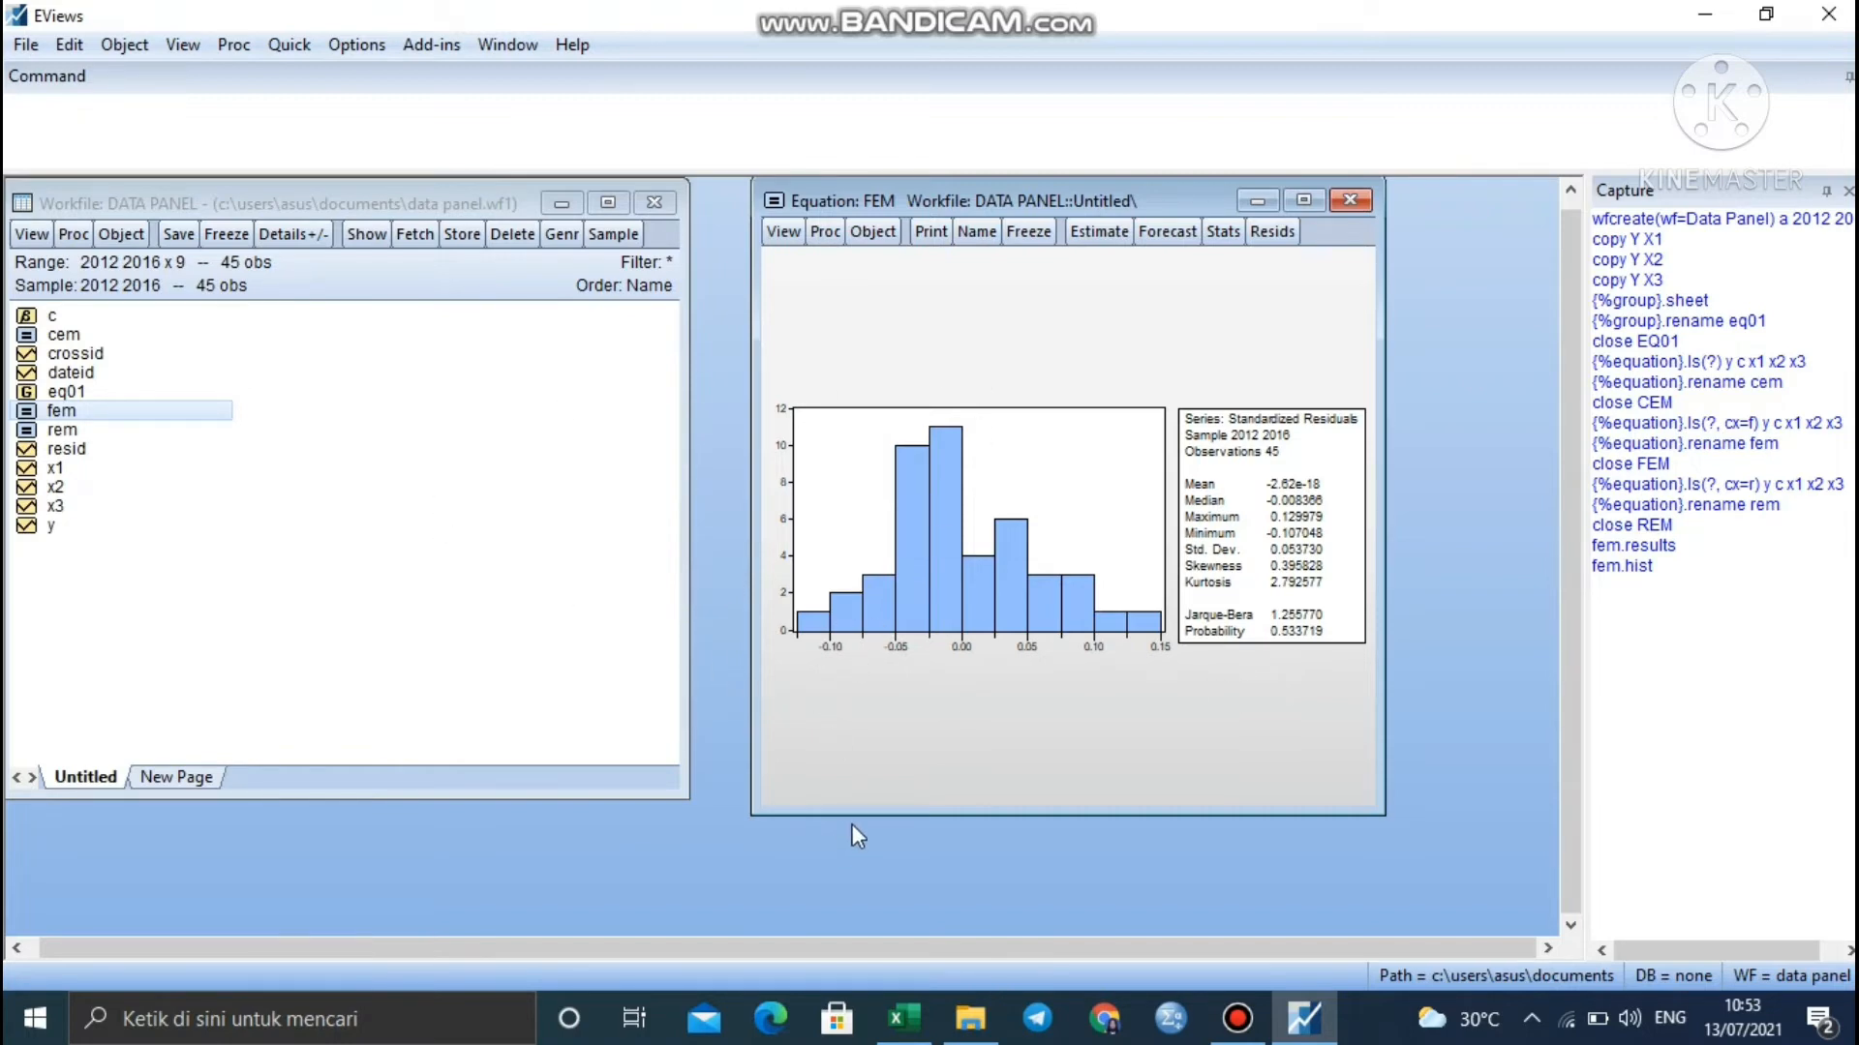
click(1350, 201)
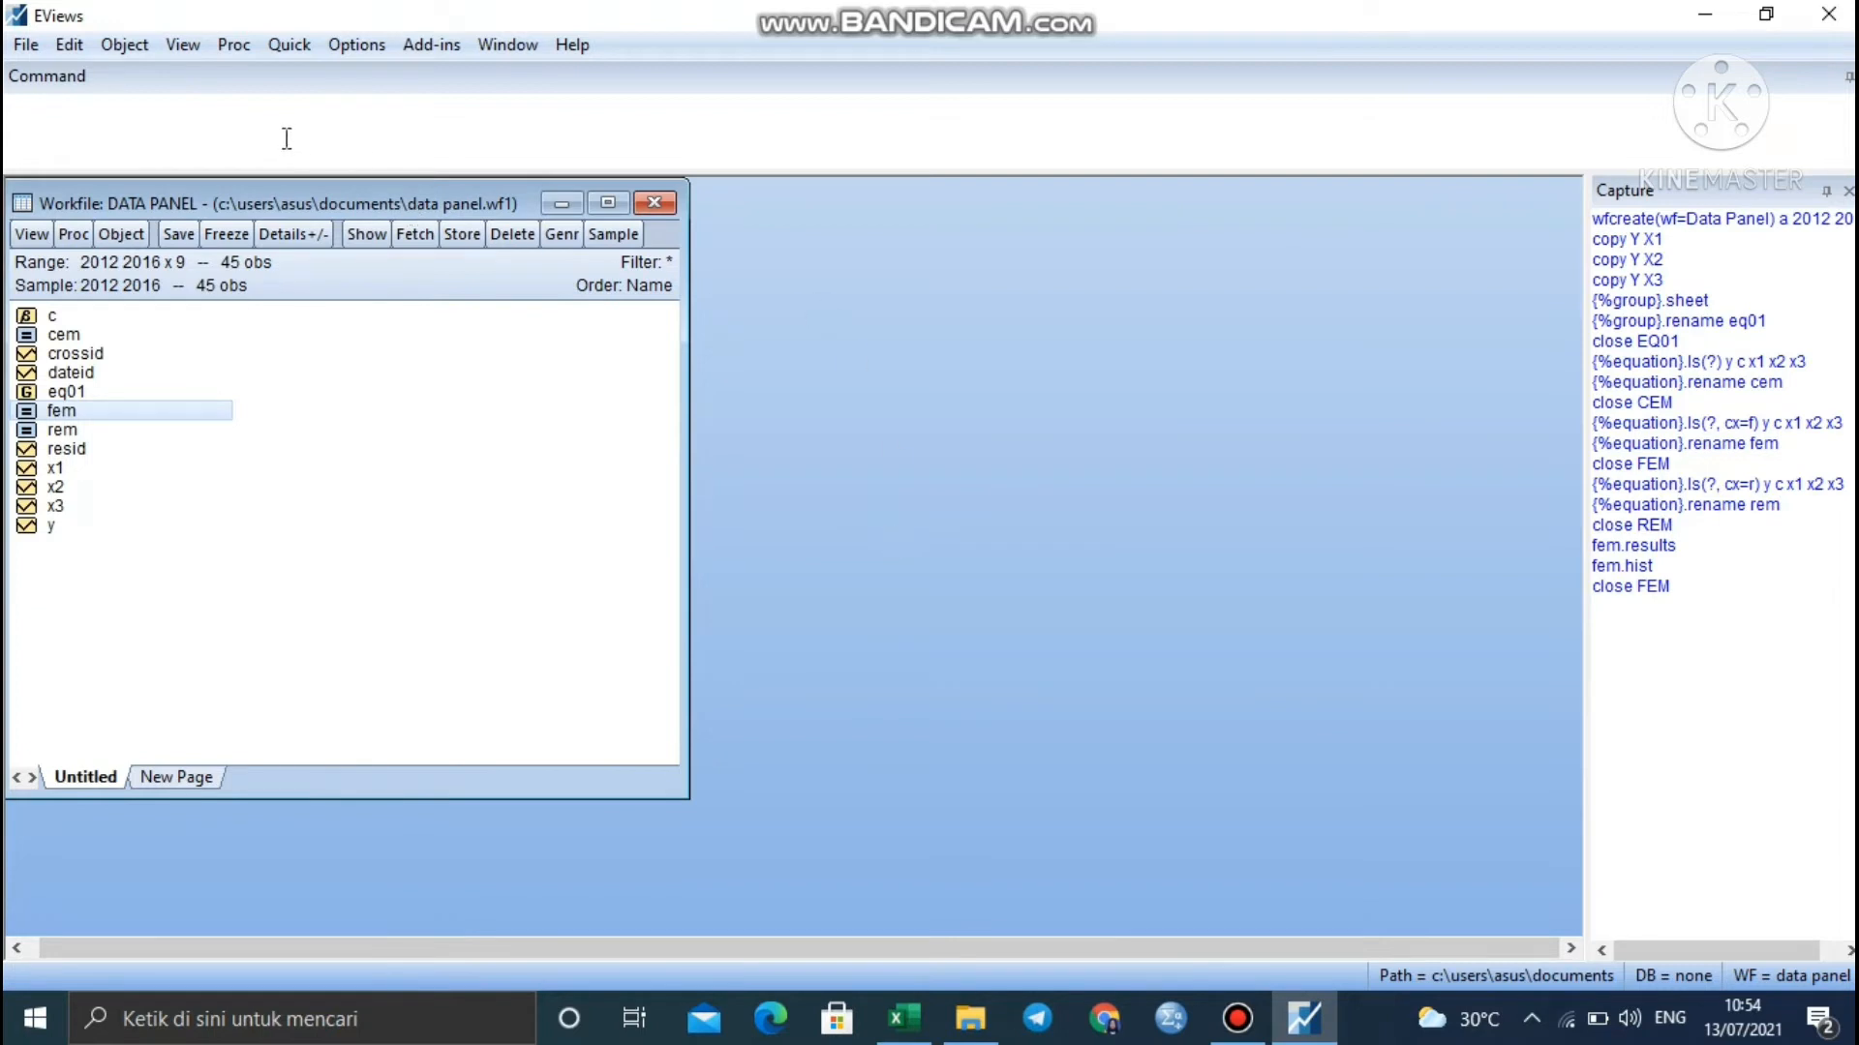
- Generate the correlation matrix for the series x1 x2 x3 and place its window beside the workfile
click(288, 45)
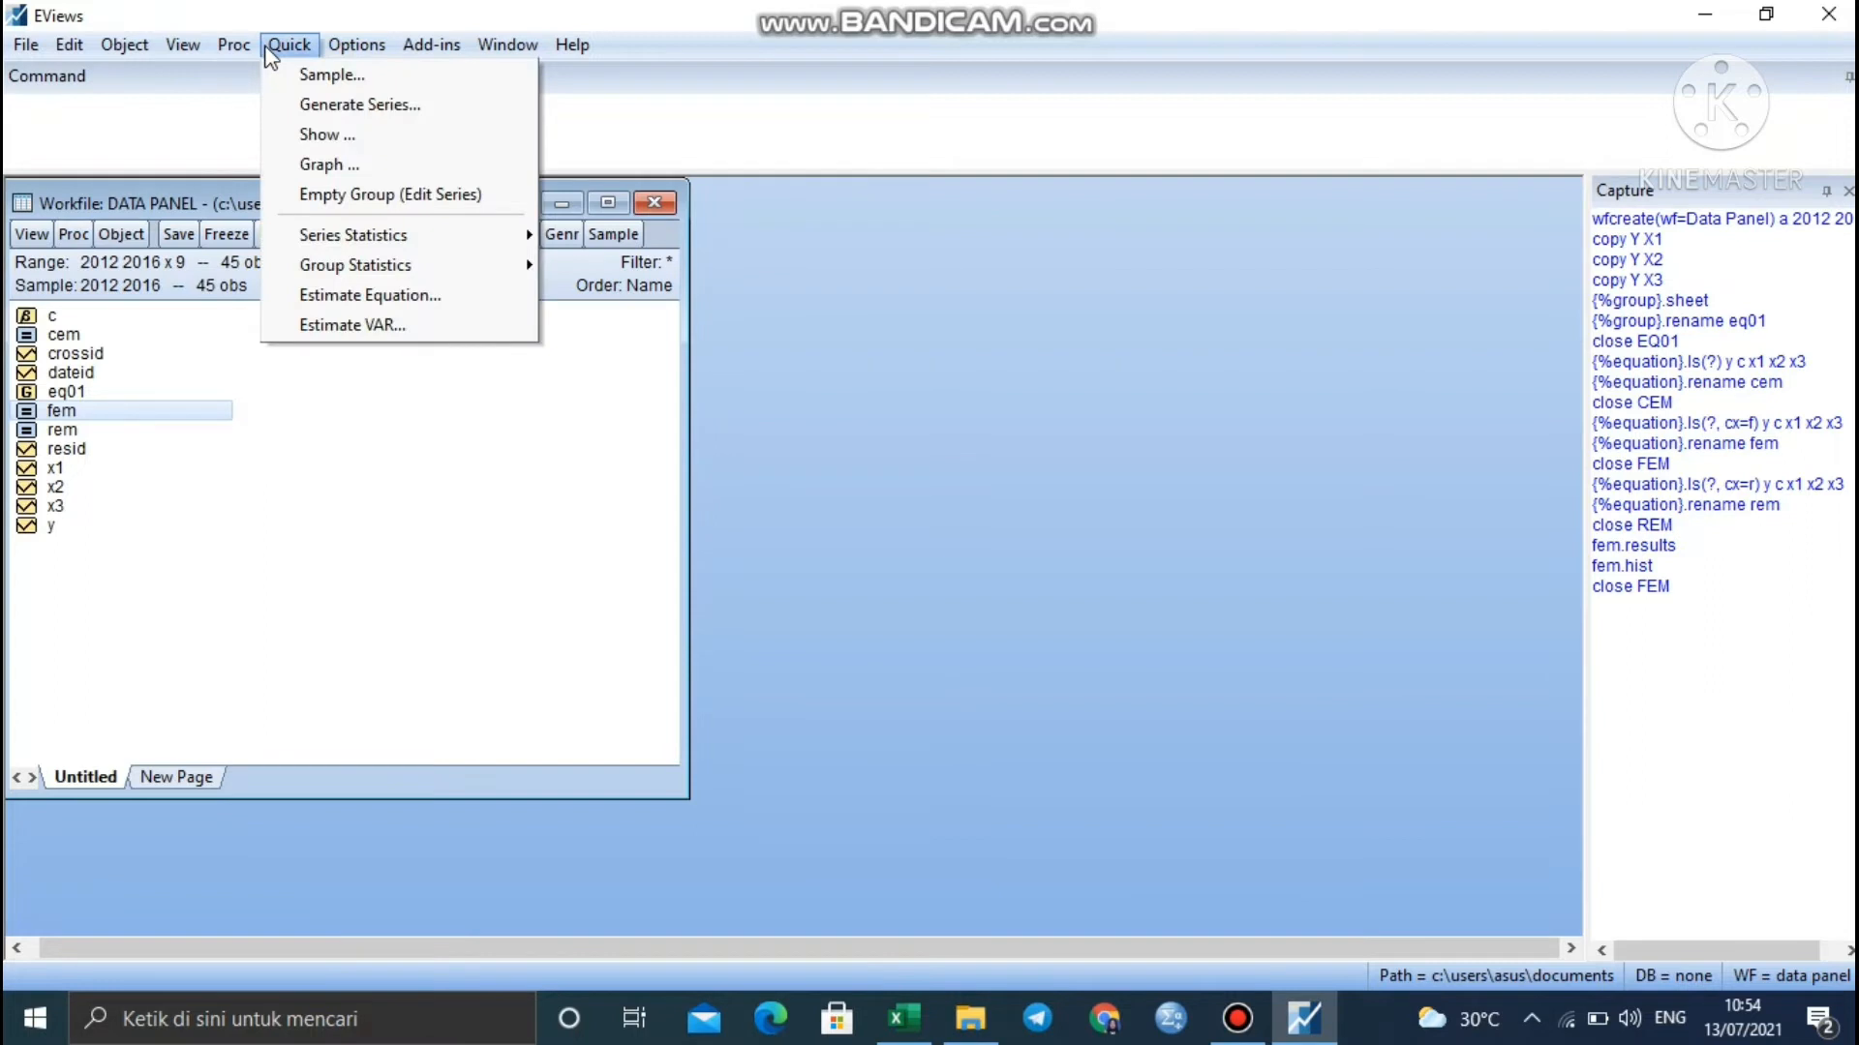
mouse_move(354, 272)
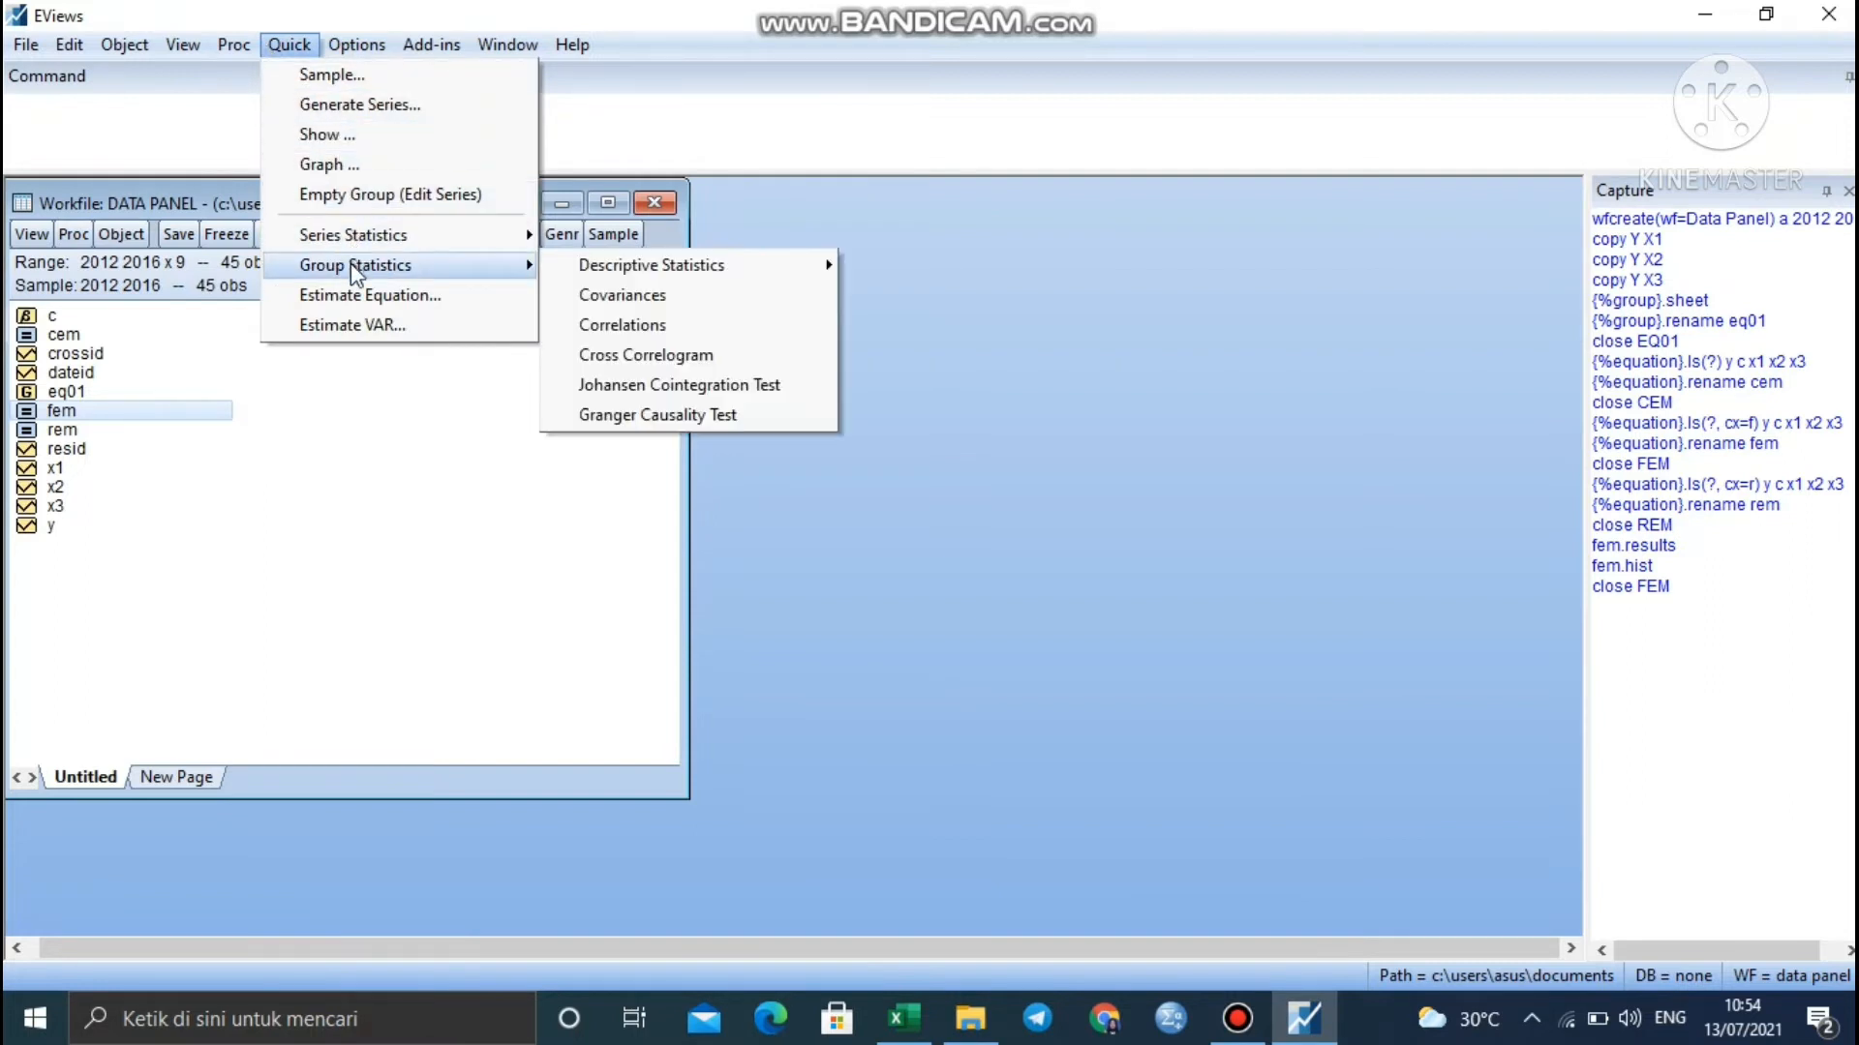
click(650, 329)
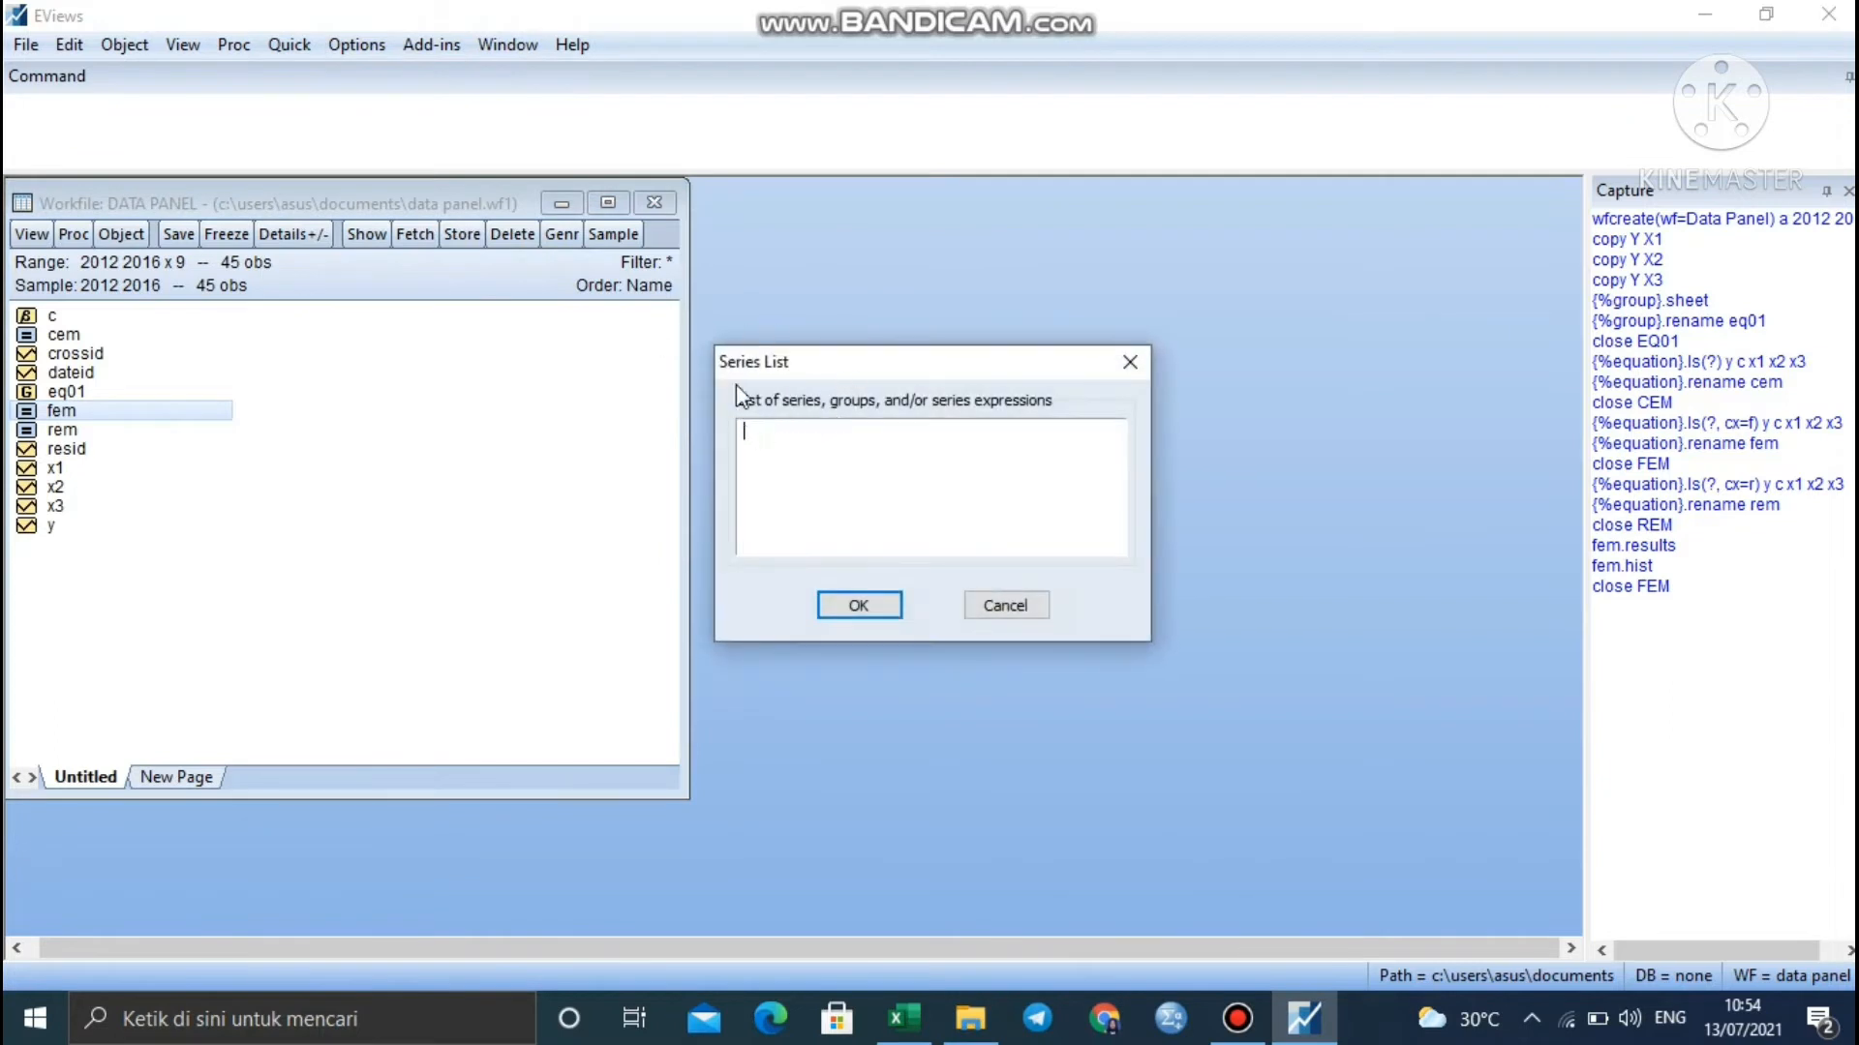
drag(745, 365, 756, 364)
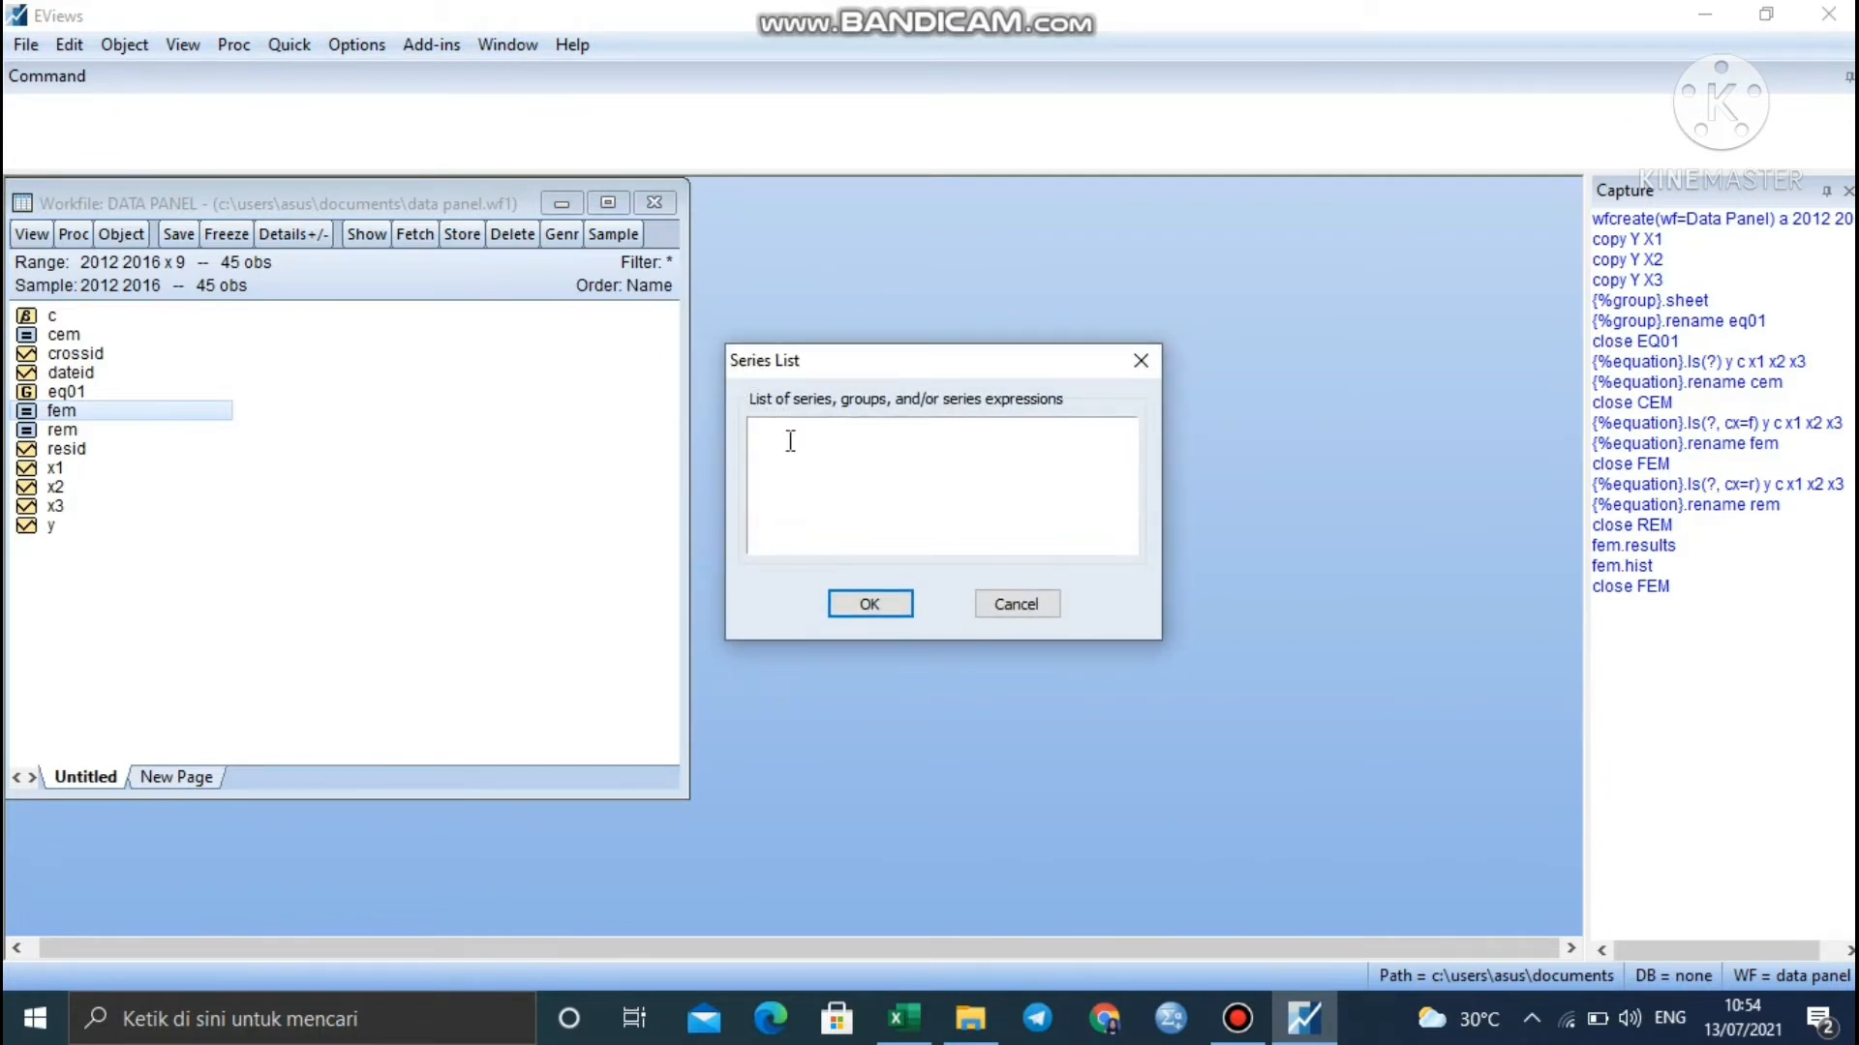
text(x1 x2 x3)
click(869, 604)
drag(630, 440, 1102, 210)
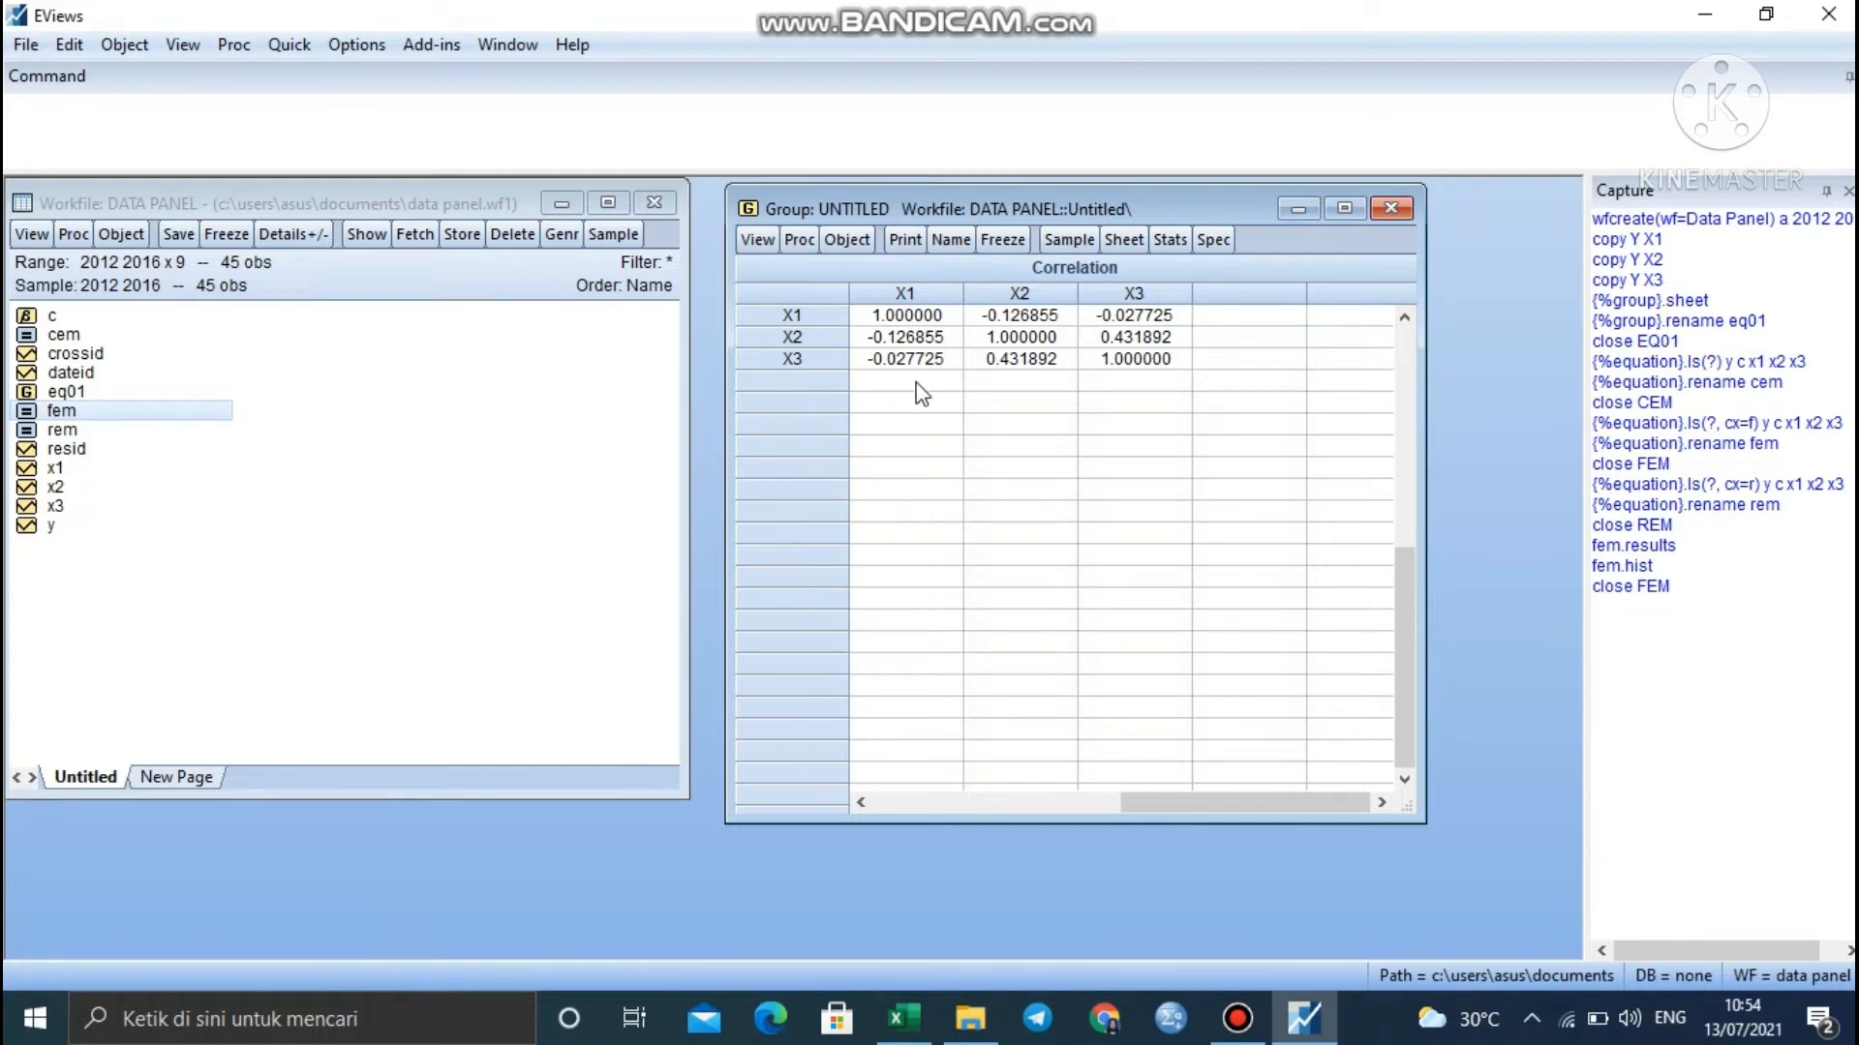
- Examine the pairwise correlations between x1, x2 and x3, and close the matrix by deleting the untitled group
click(886, 339)
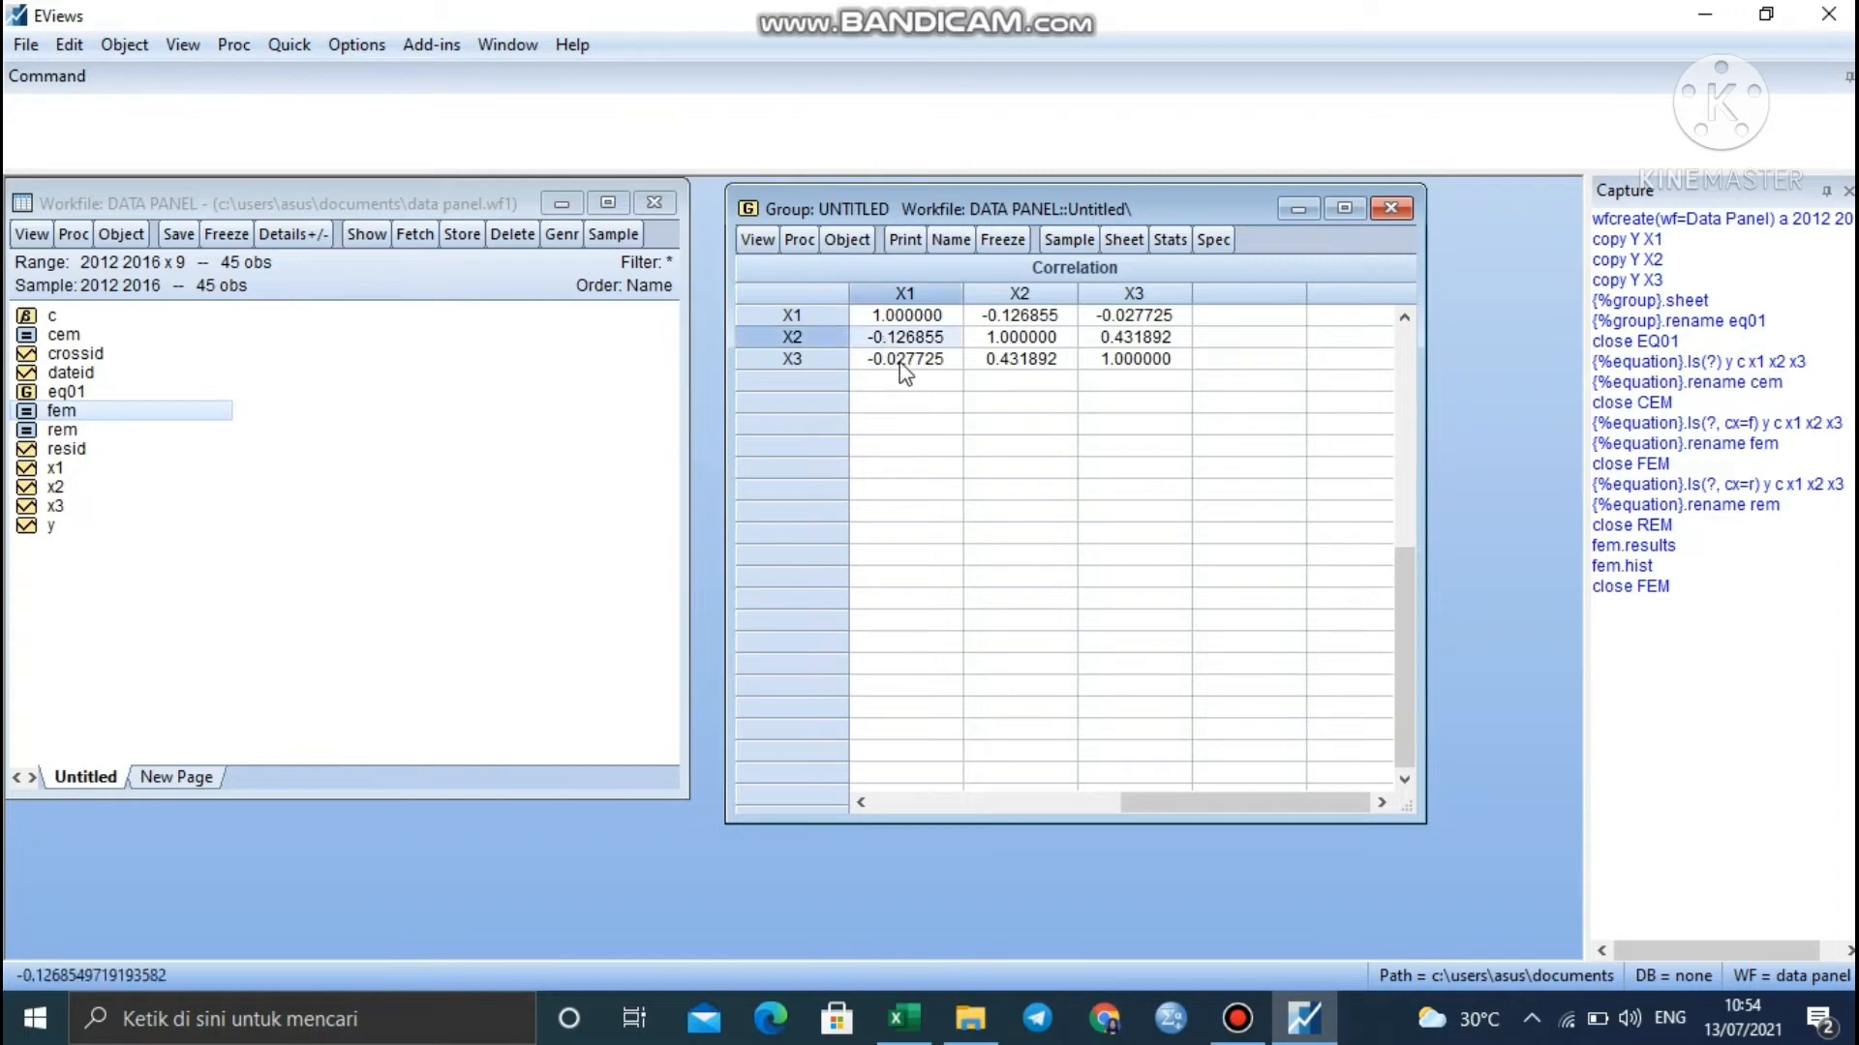
click(901, 358)
click(1014, 317)
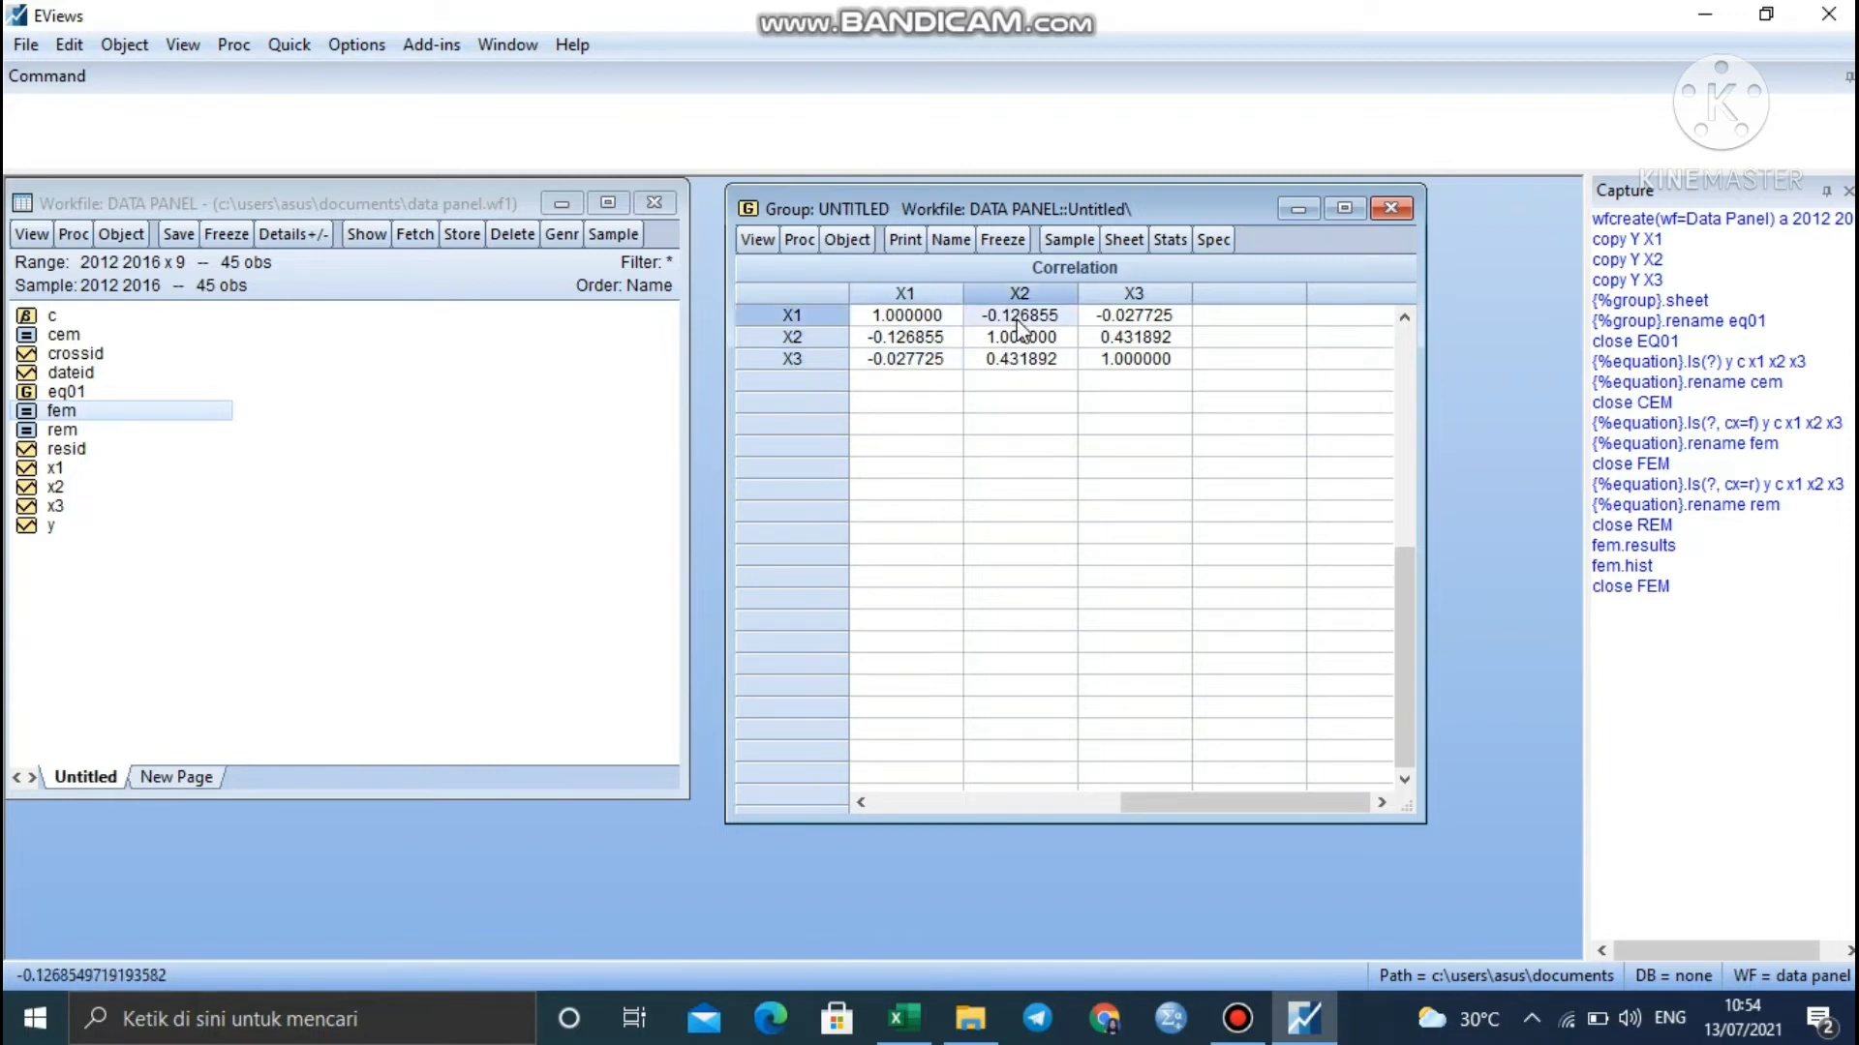
click(1019, 365)
click(1152, 316)
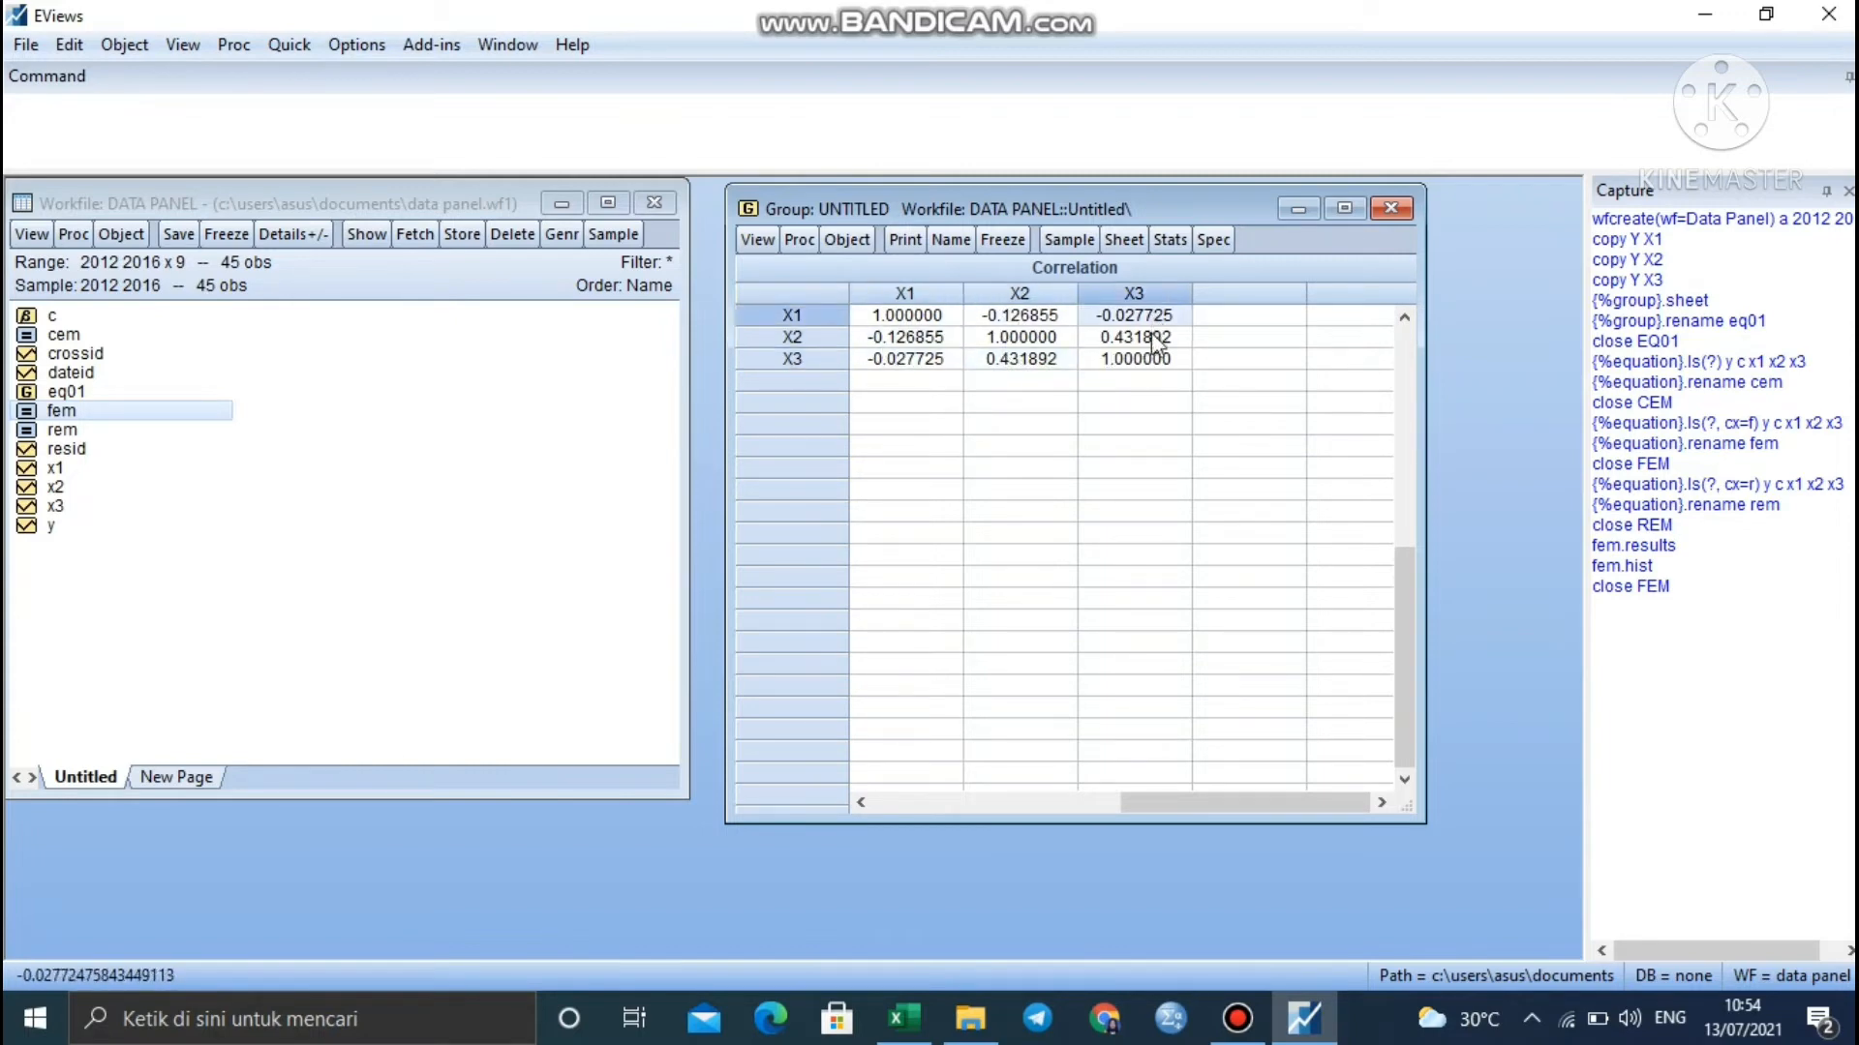
click(1142, 337)
key(Down)
key(Left)
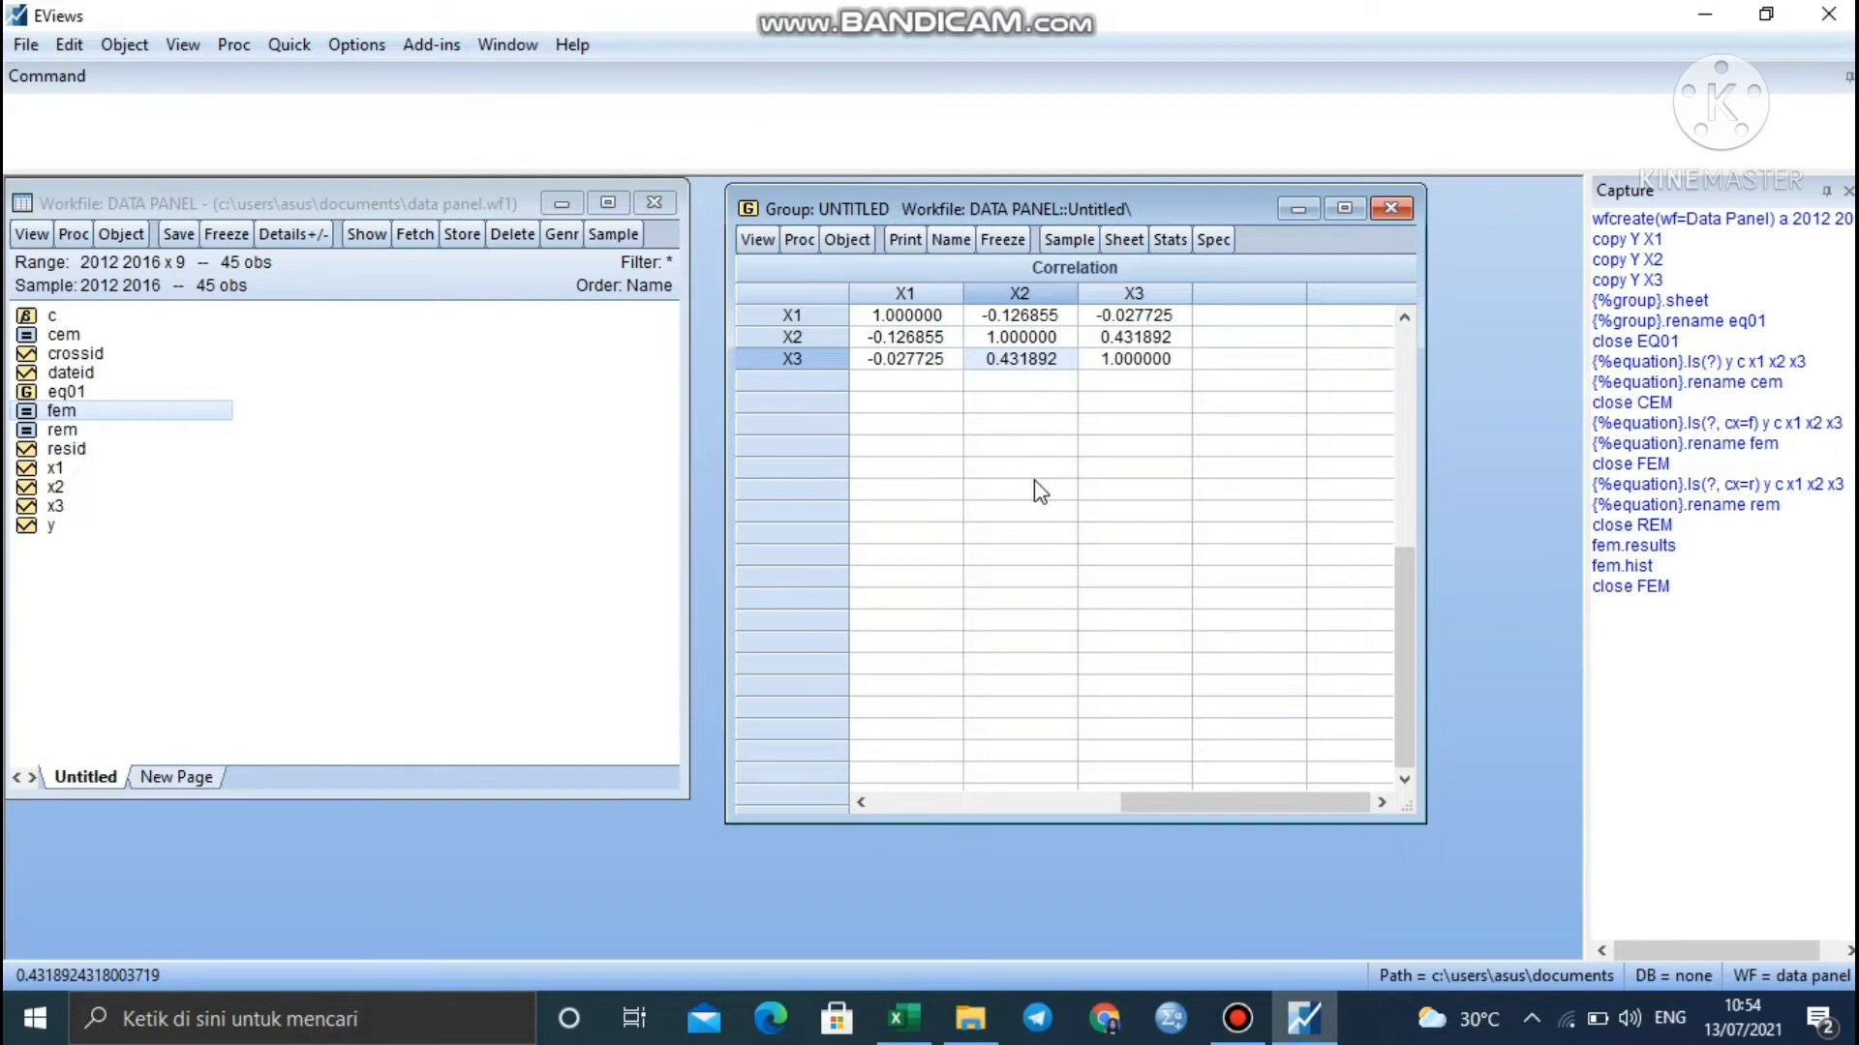
click(1392, 206)
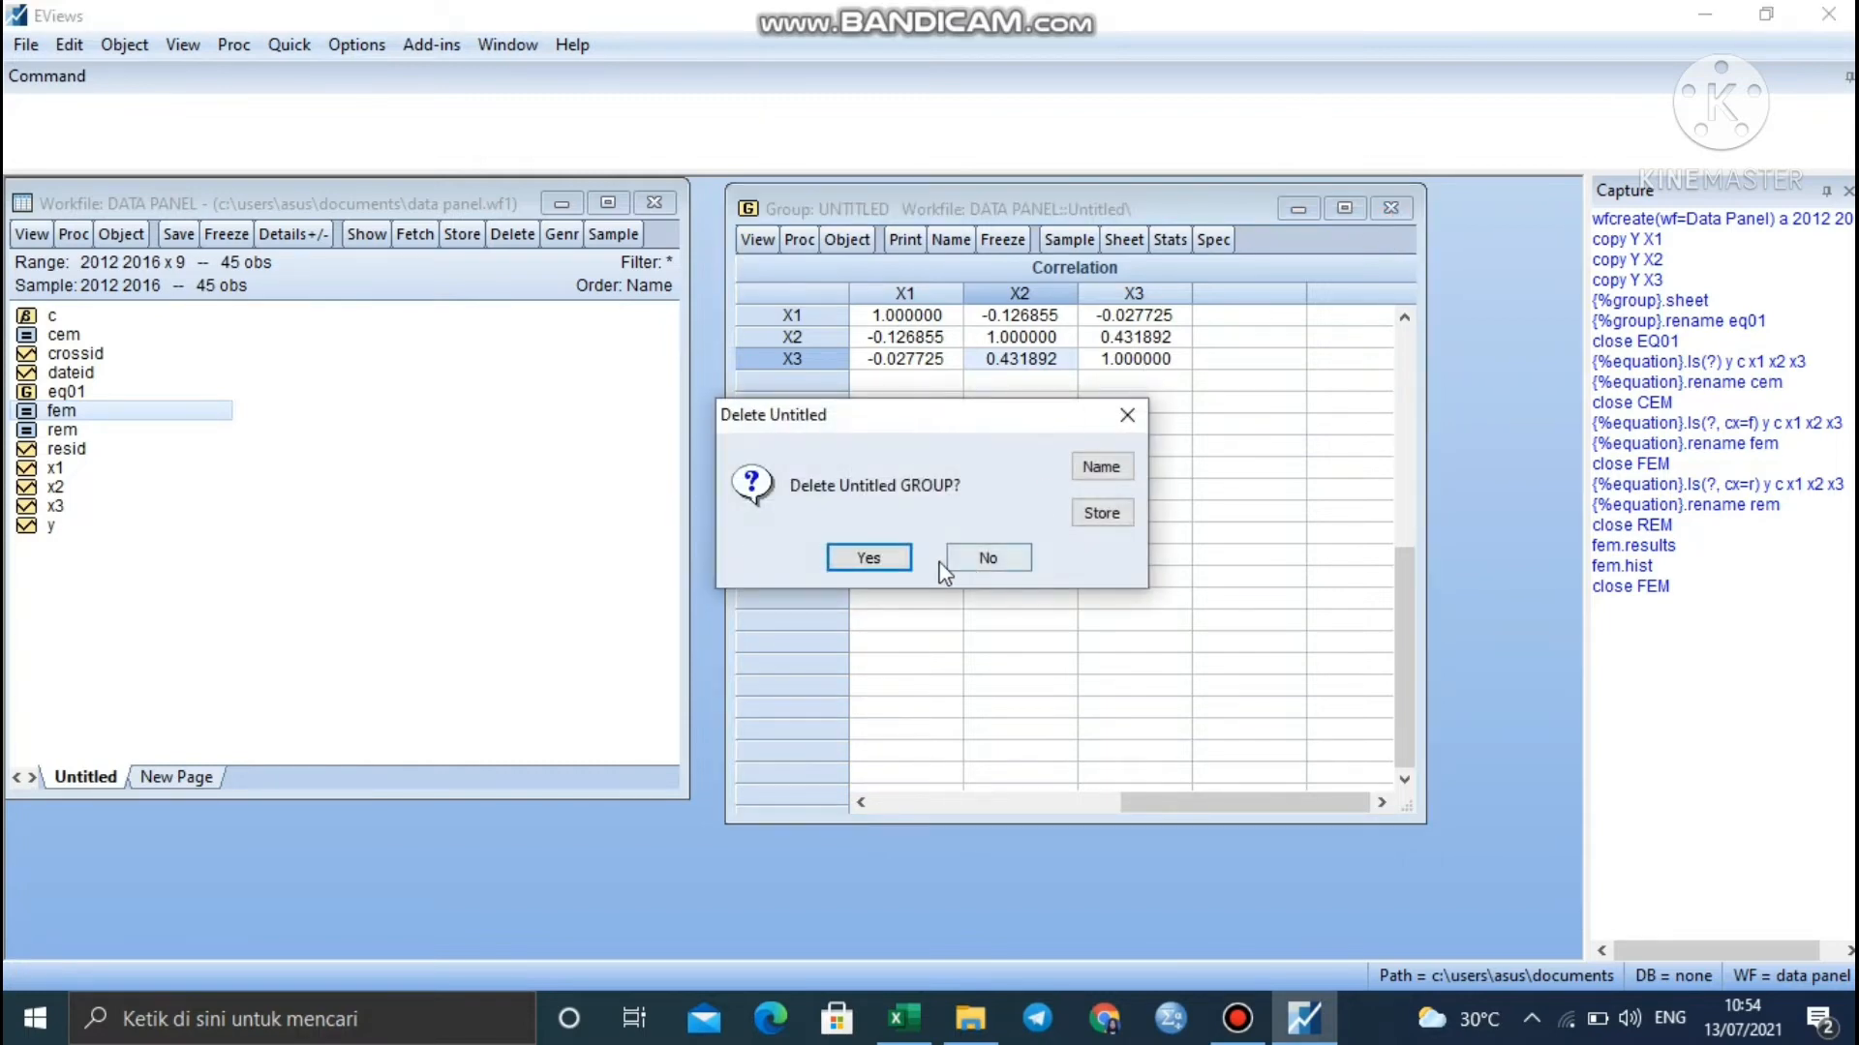
click(868, 559)
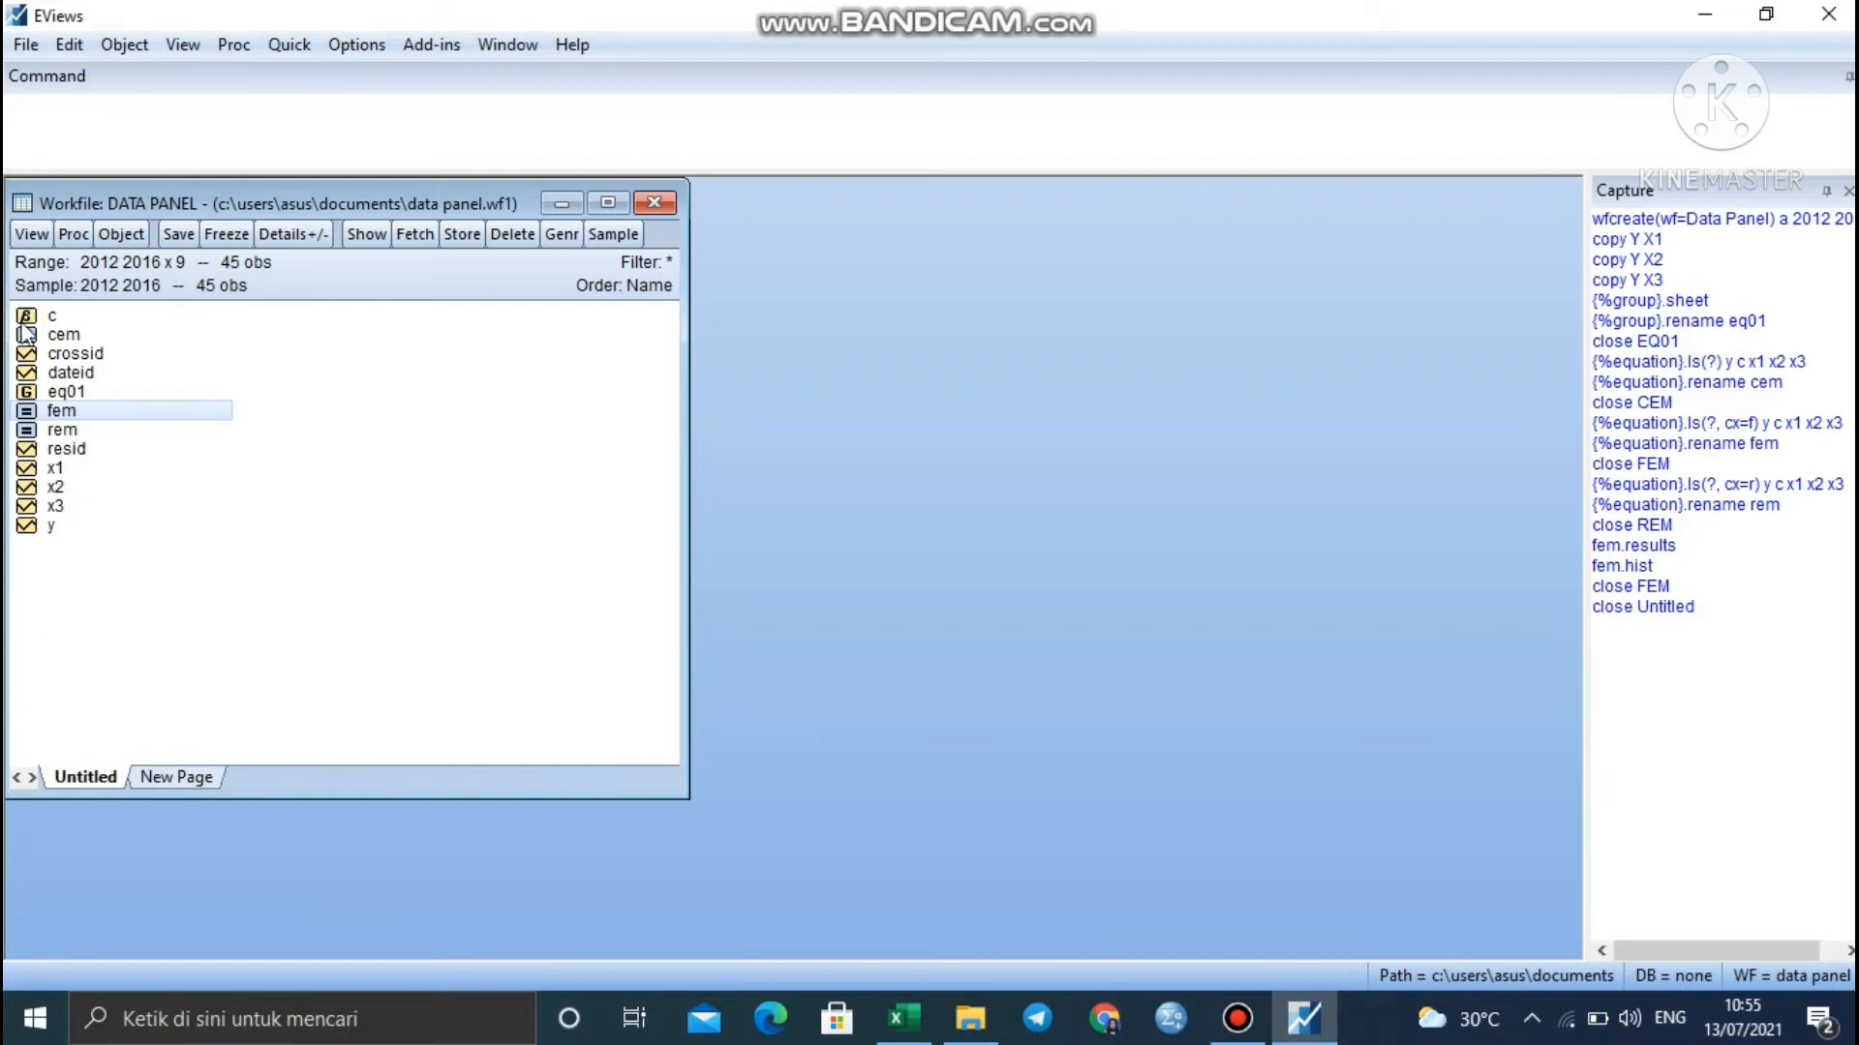
- Close the reopened fem histogram and open y, x1, x2 and x3 as a new equation specified as y c x1 x2 x3
double_click(80, 410)
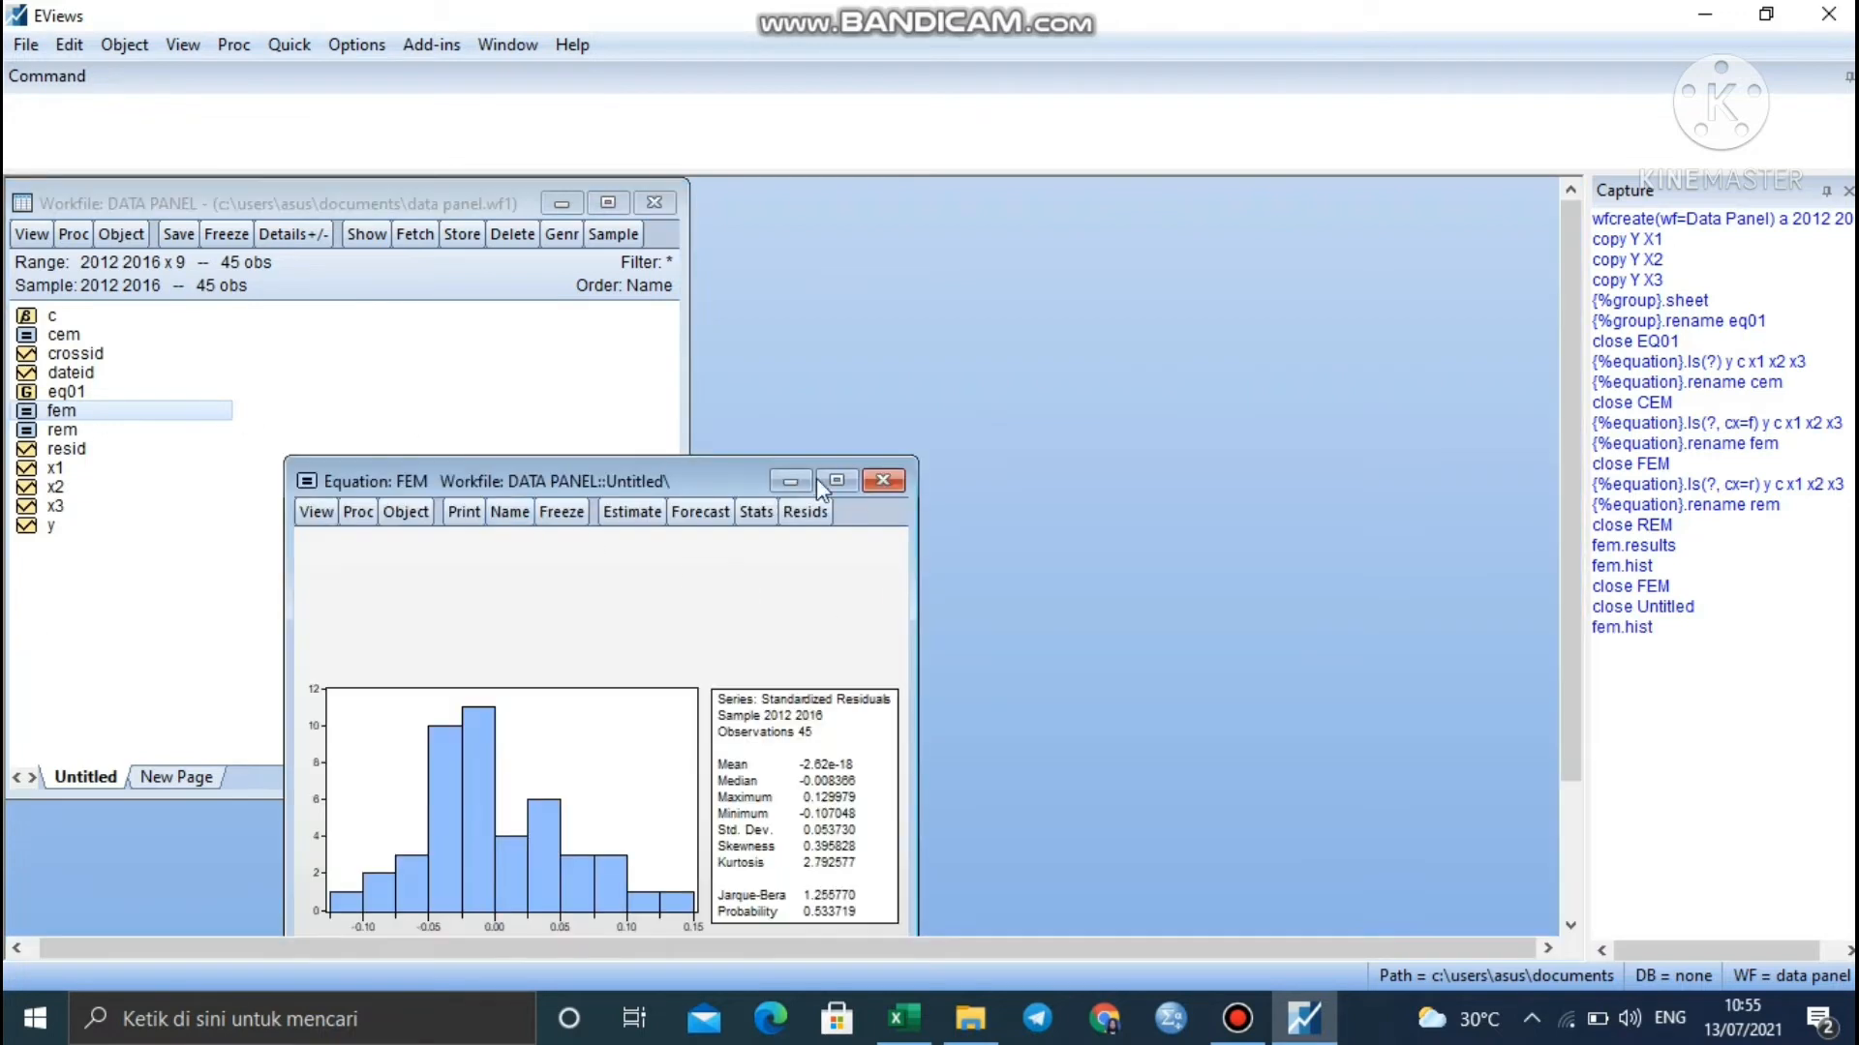
click(884, 485)
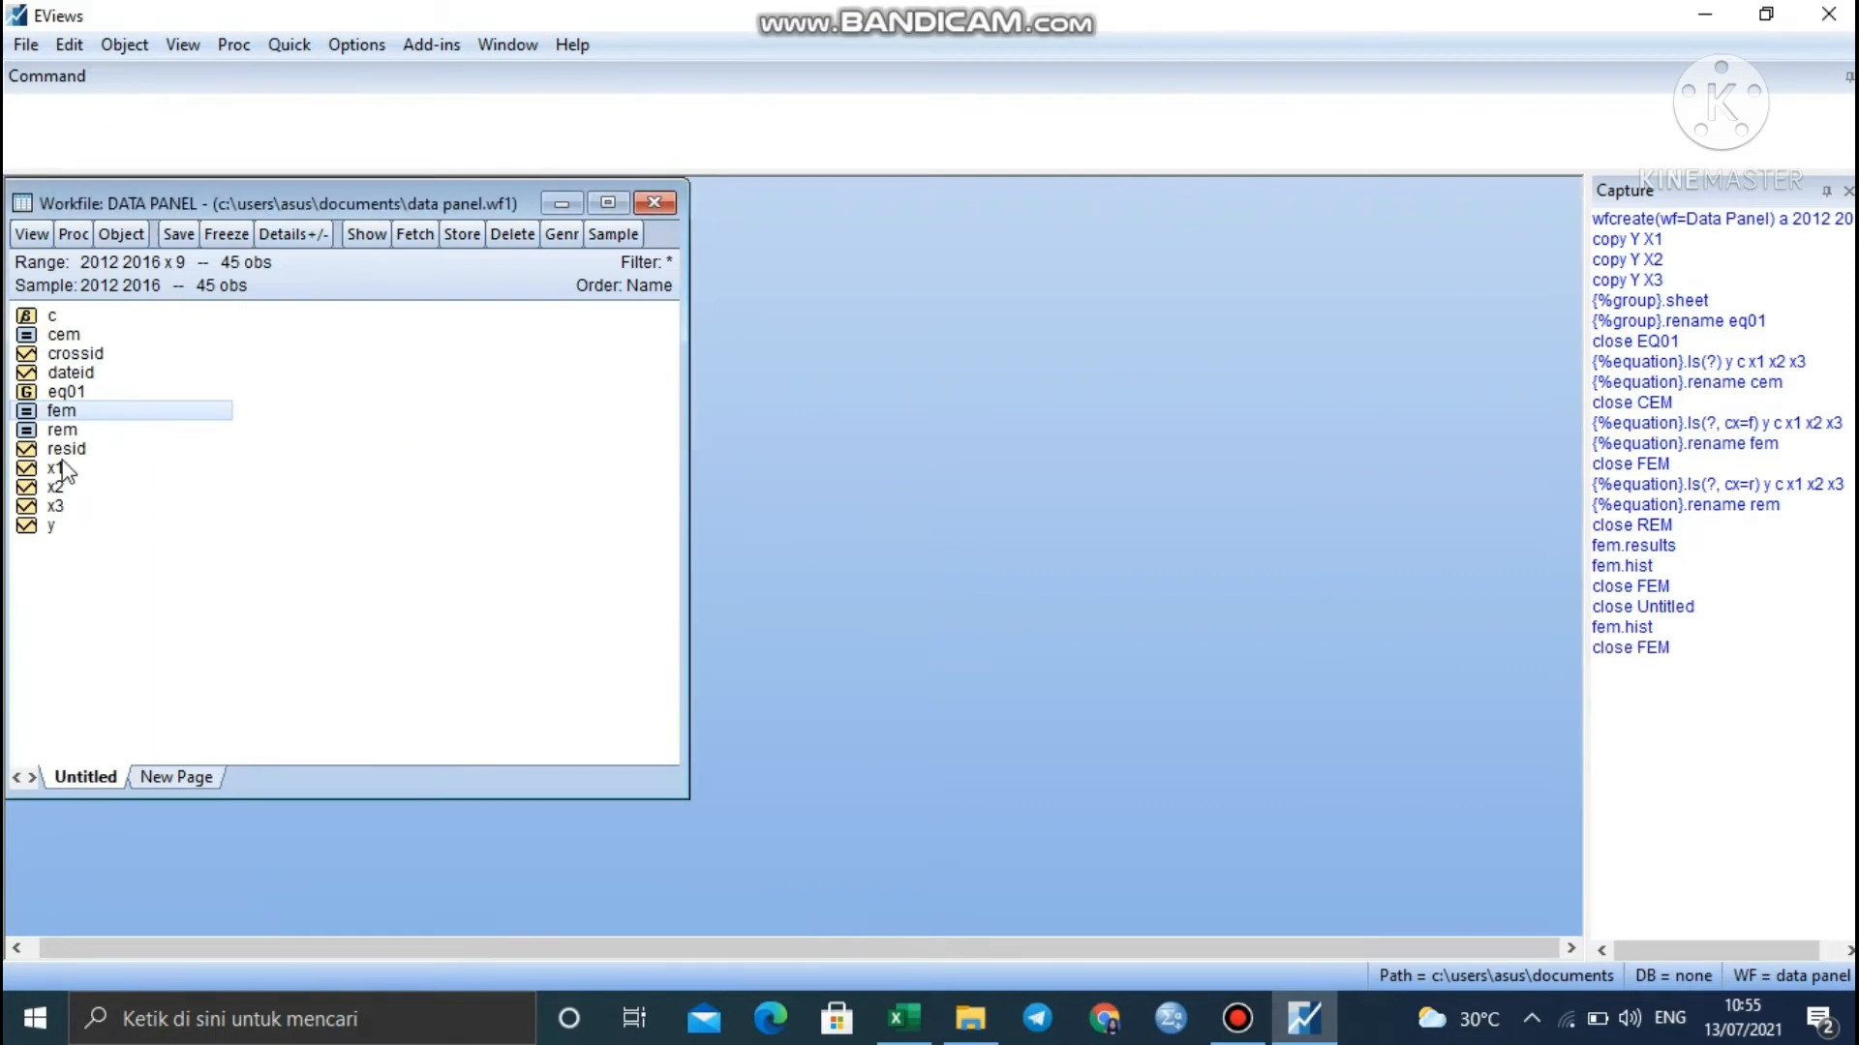
click(49, 527)
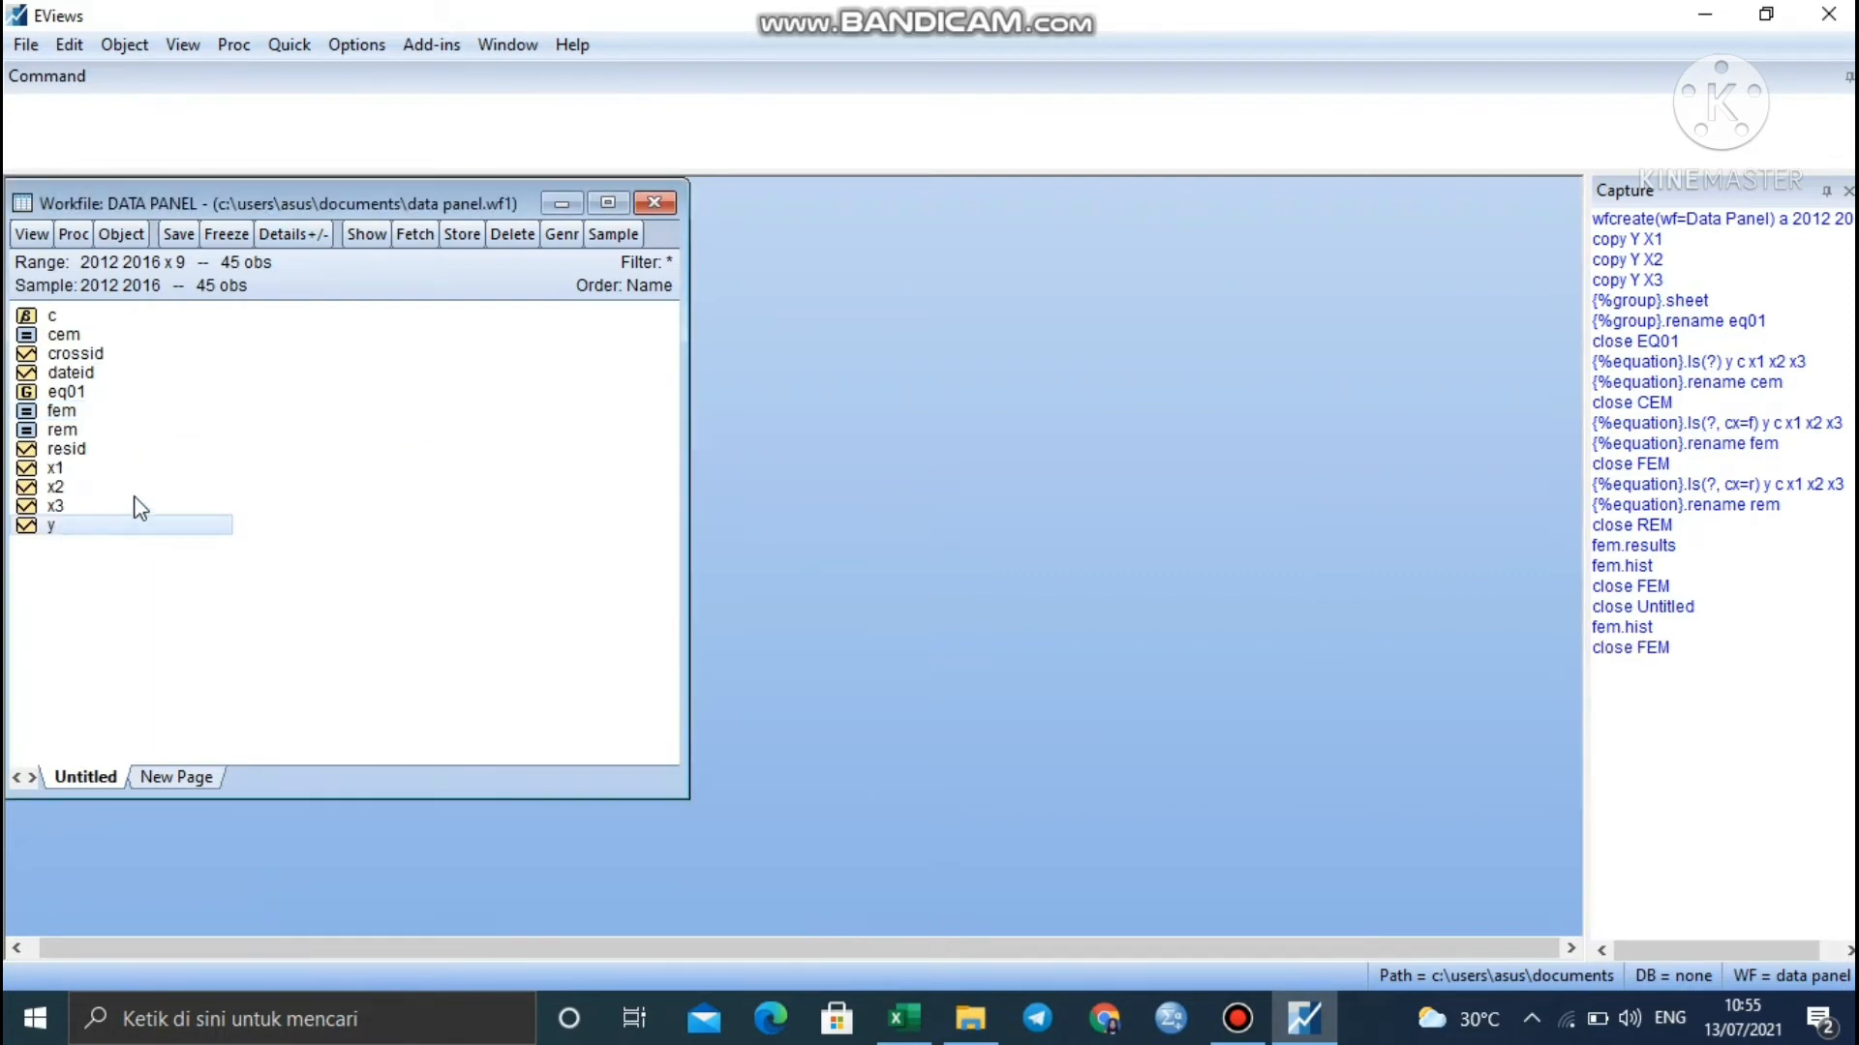
ctrl+click(54, 469)
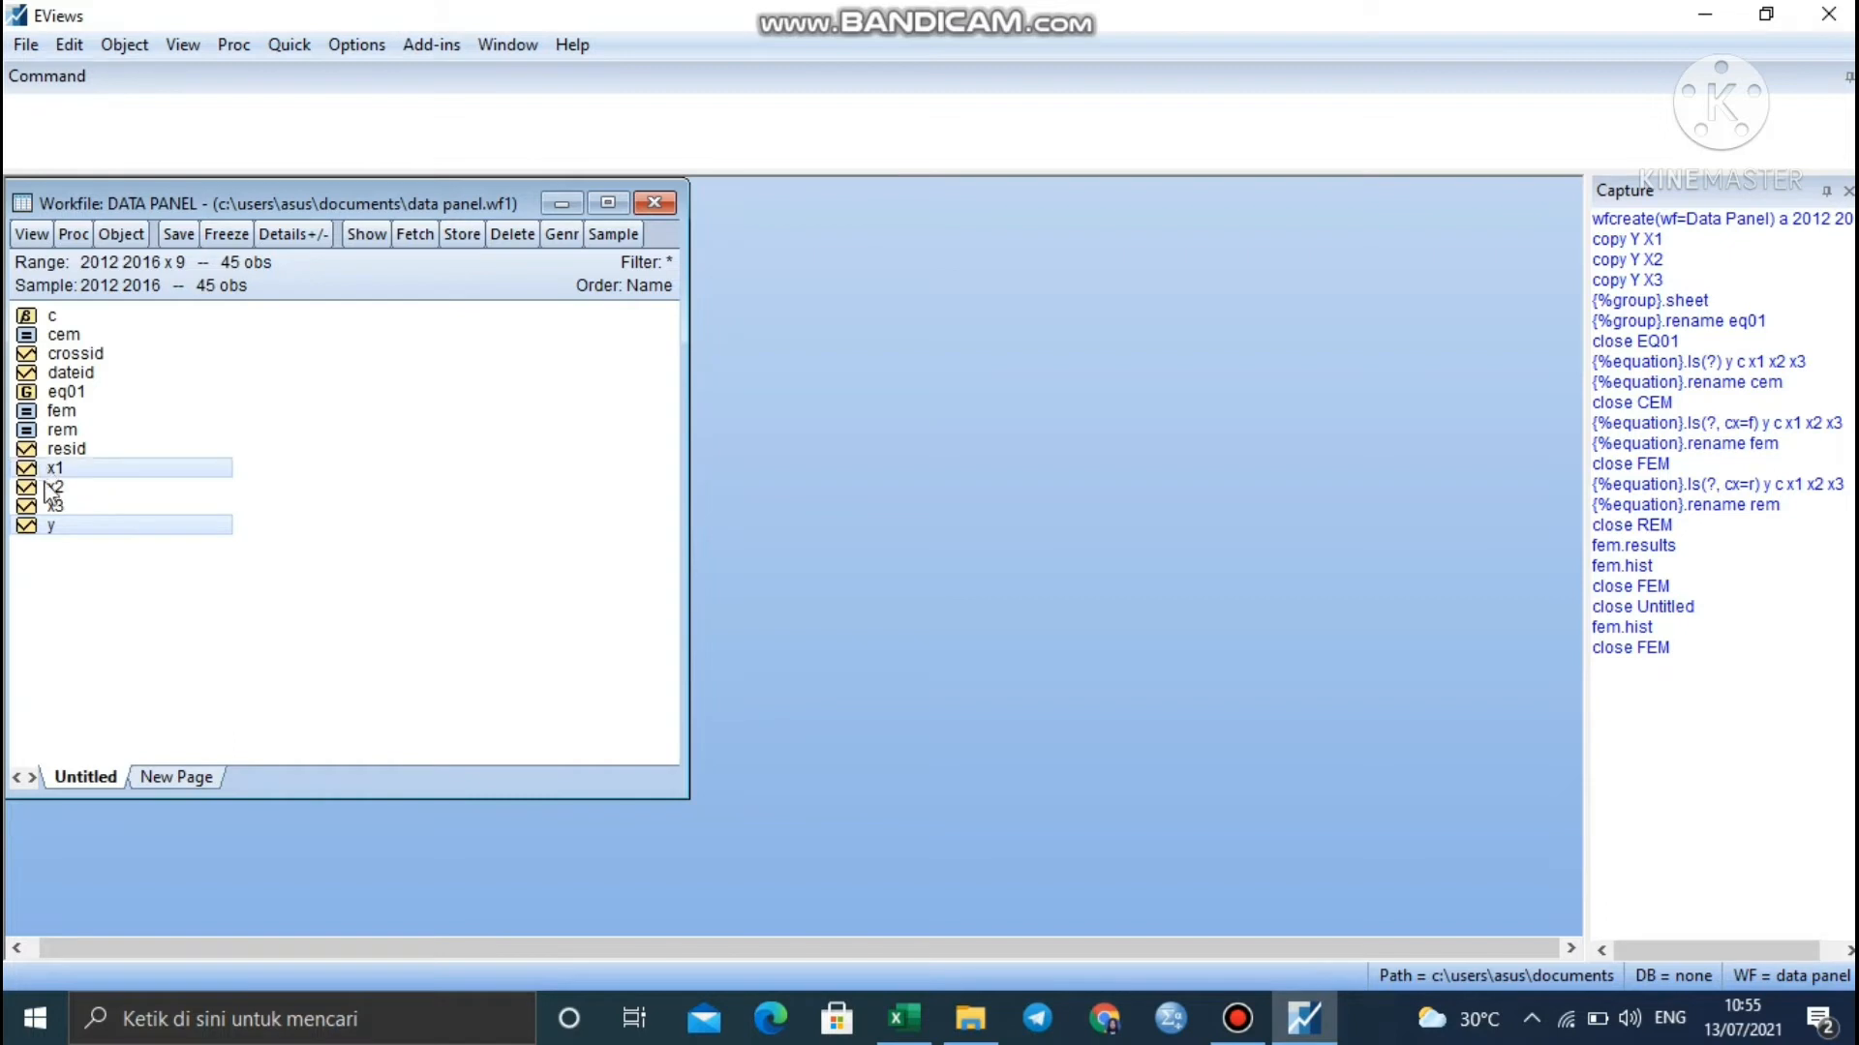
ctrl+click(54, 487)
ctrl+click(54, 505)
right_click(72, 514)
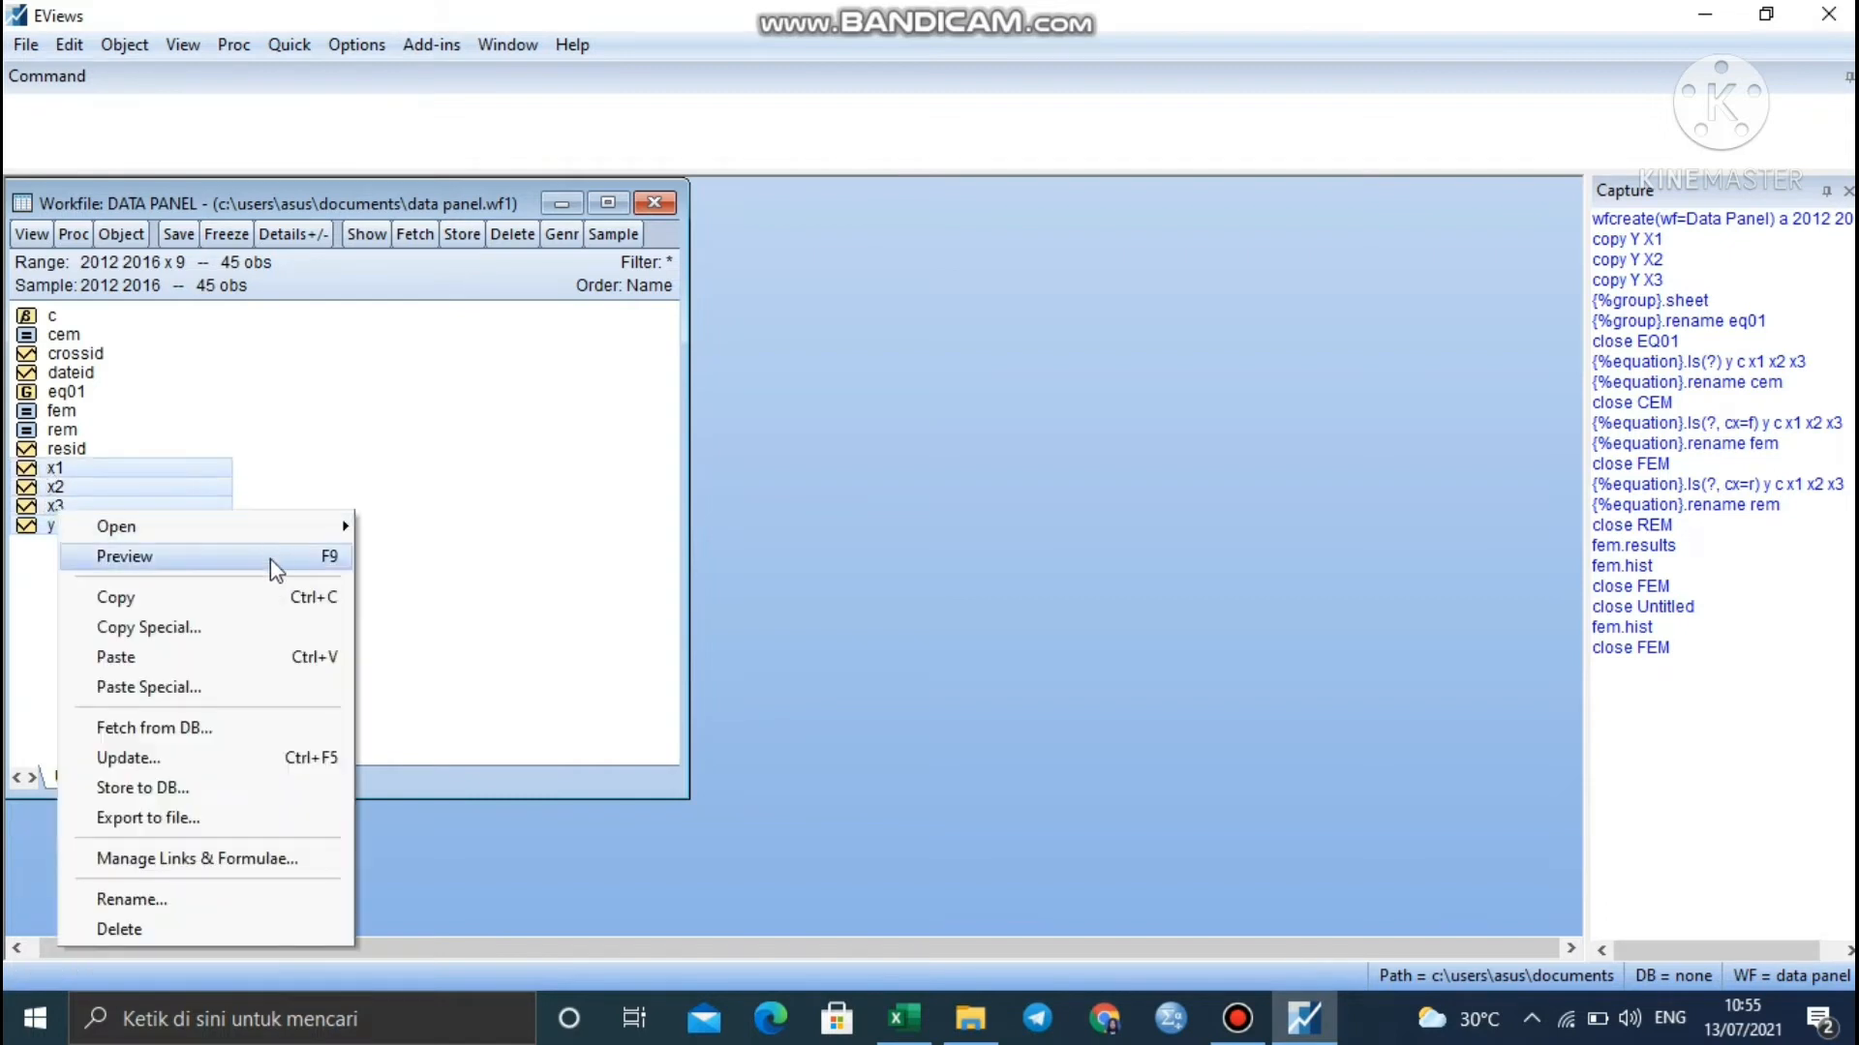
mouse_move(270, 531)
click(489, 559)
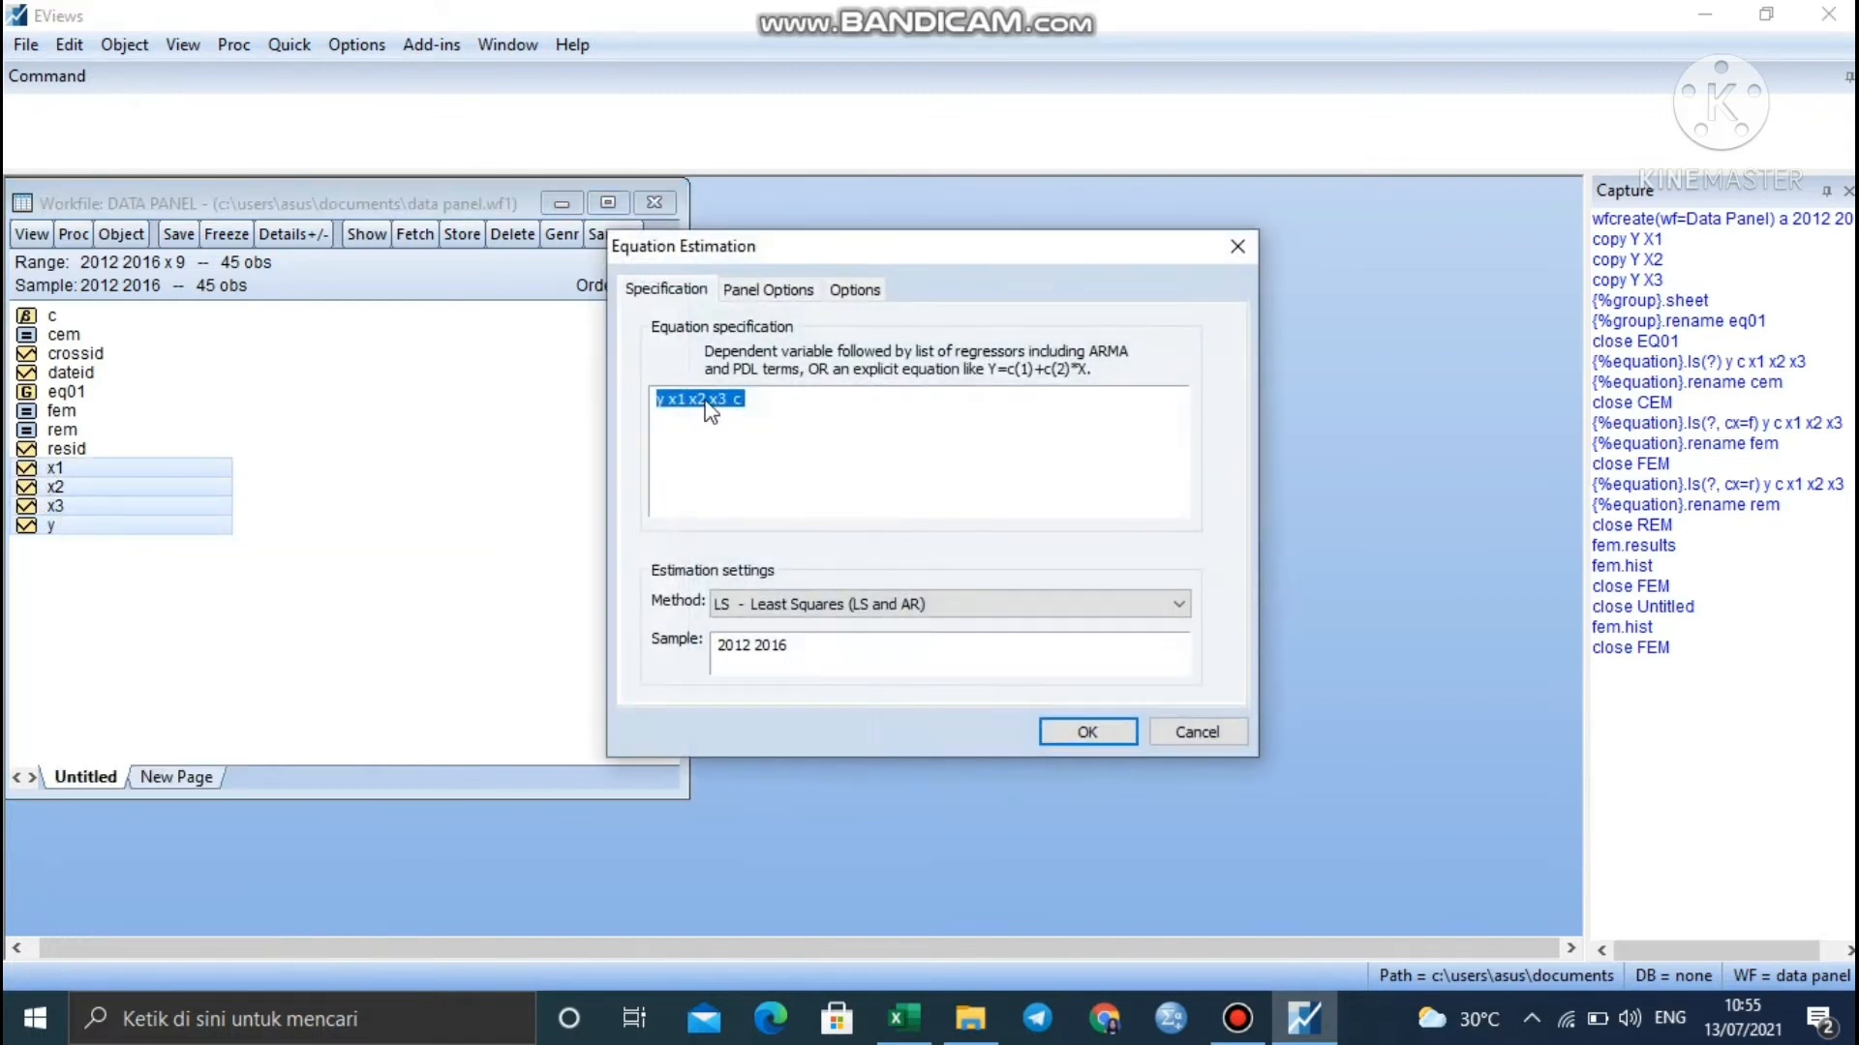
click(806, 410)
text(c)
- Set the cross-section effects to Fixed, estimate the equation and place its output beside the workfile window
click(782, 291)
click(844, 360)
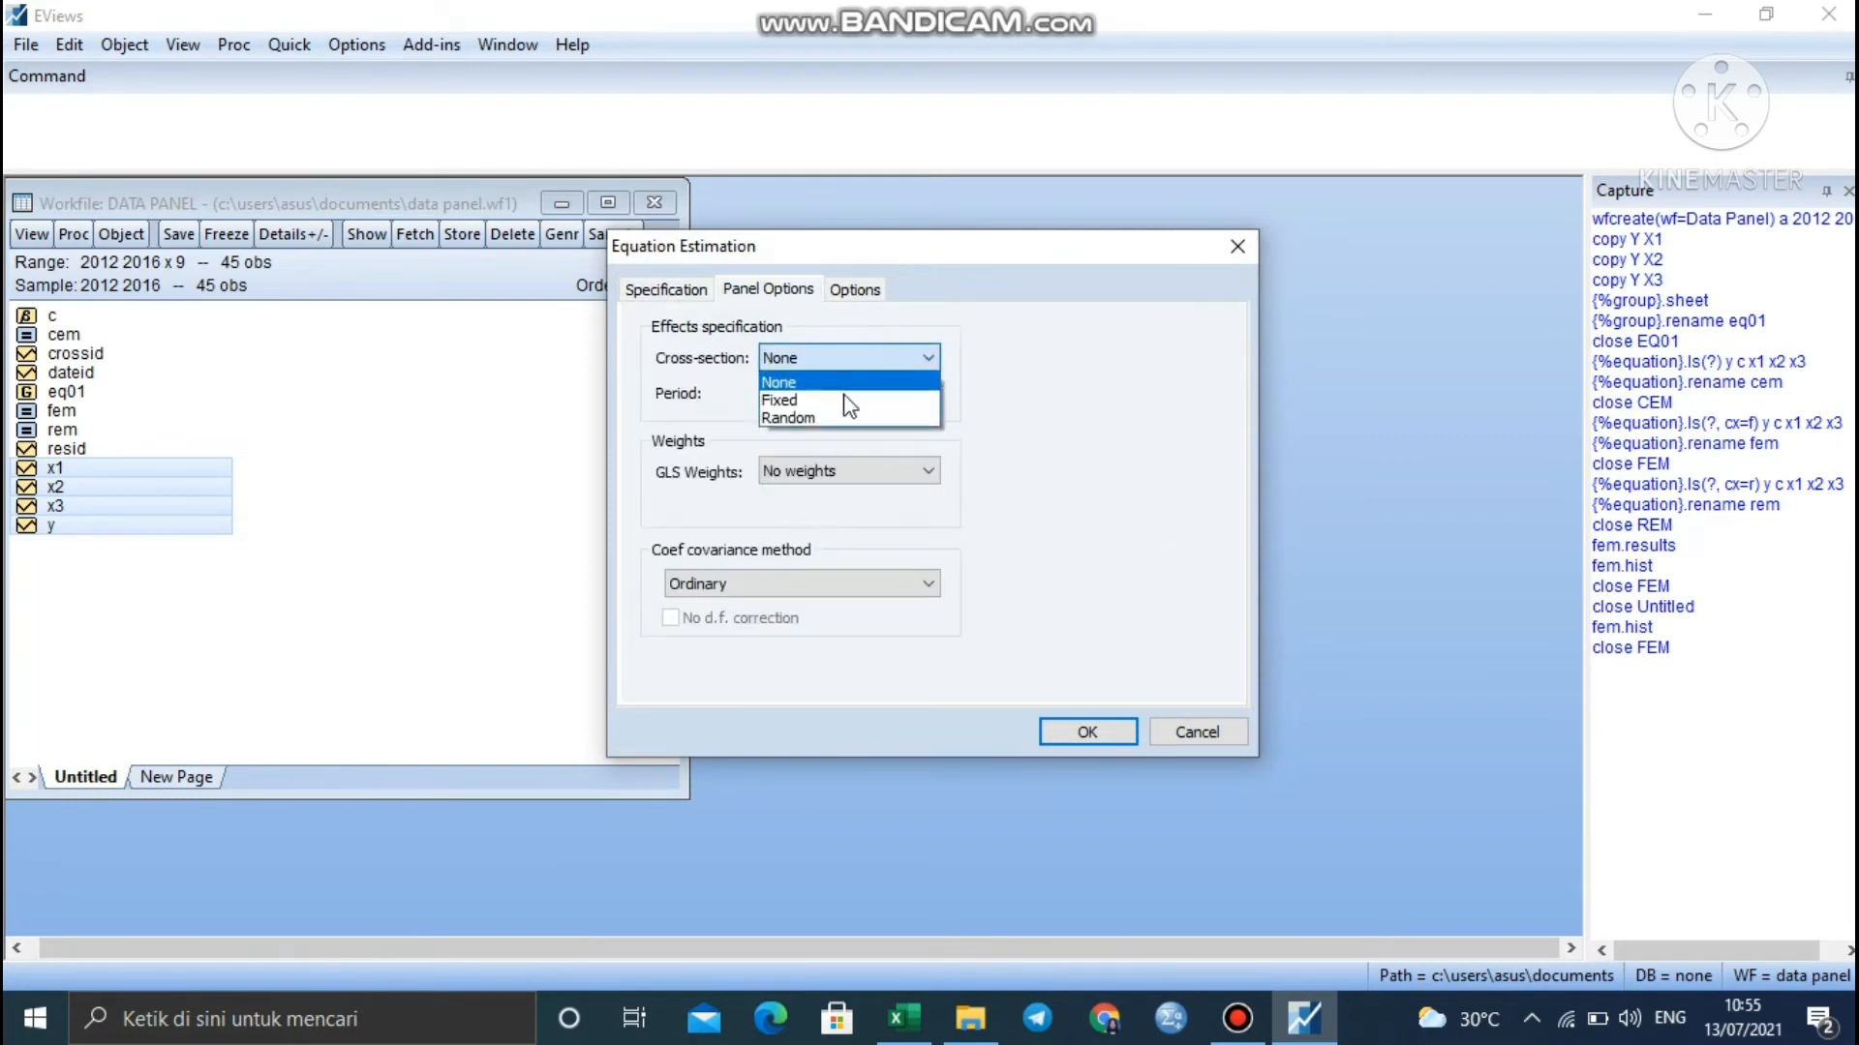
click(846, 395)
click(1085, 728)
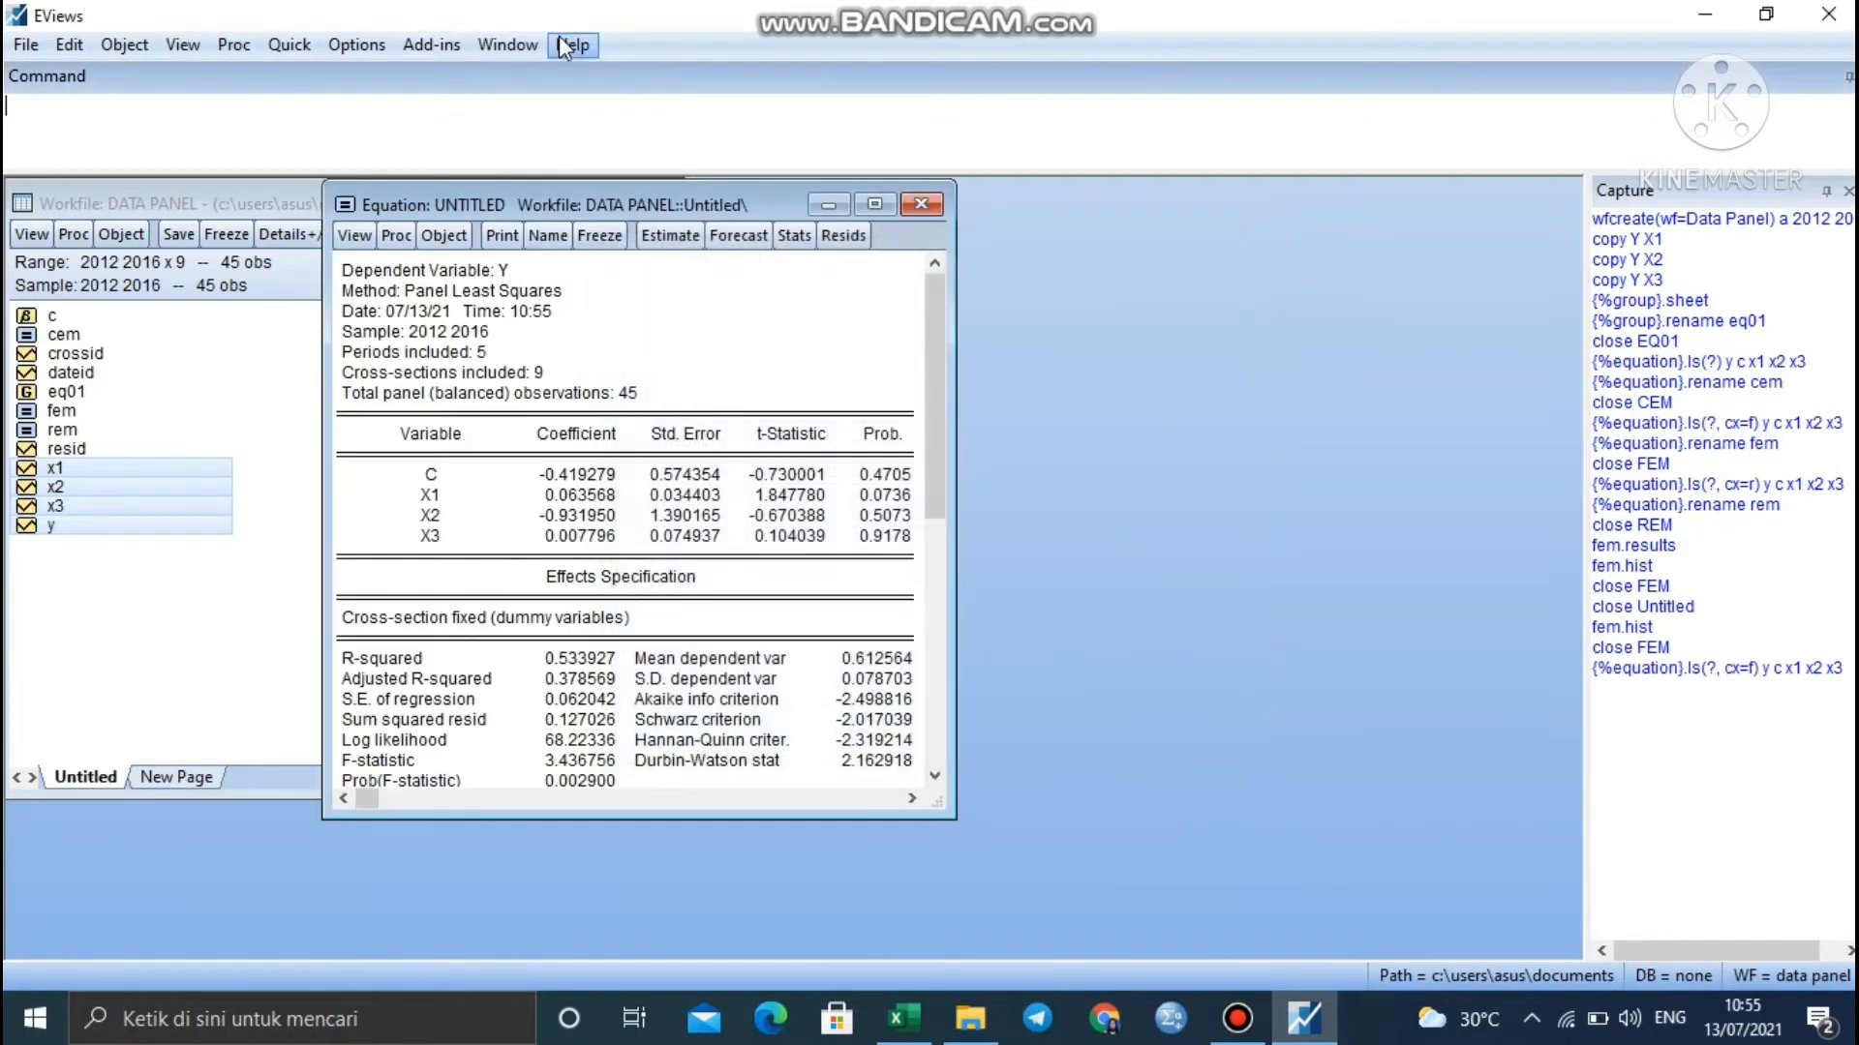
drag(592, 205, 1028, 201)
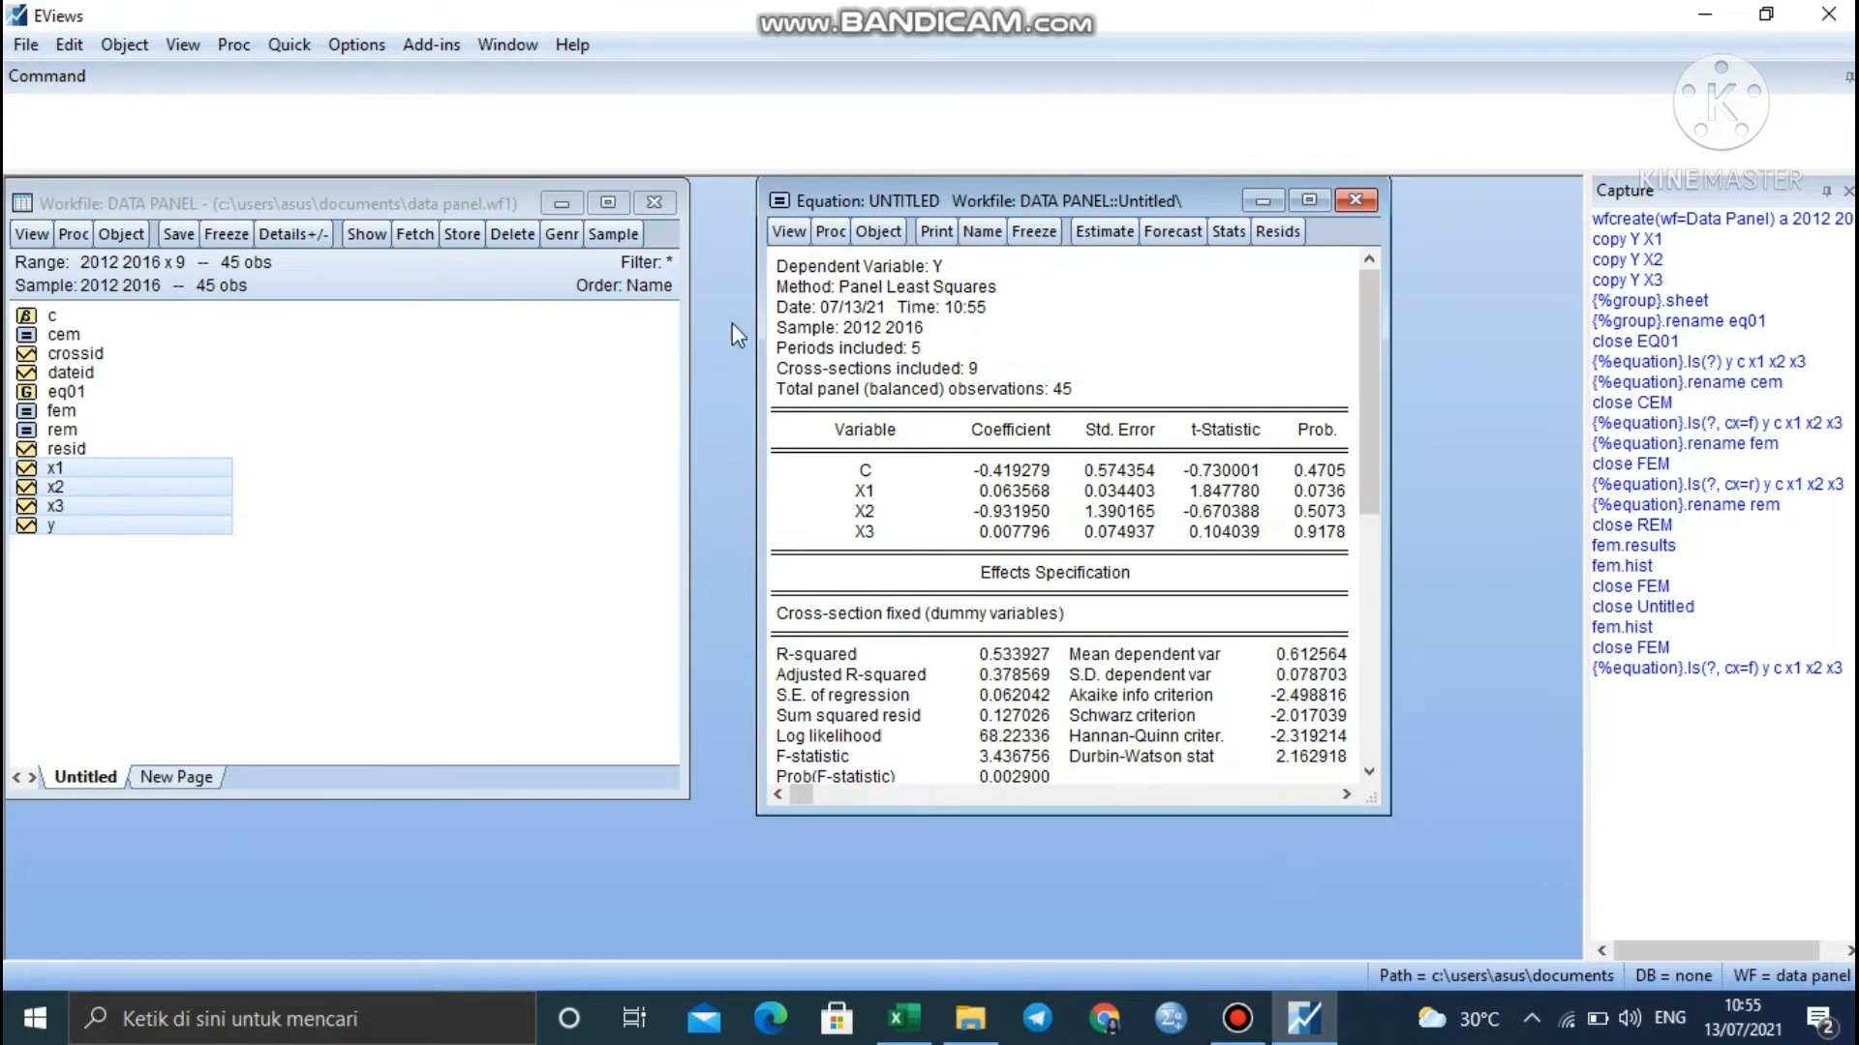
- Look over the available residual diagnostics, enlarge the equation window and examine the Durbin-Watson statistic
click(788, 231)
mouse_move(869, 536)
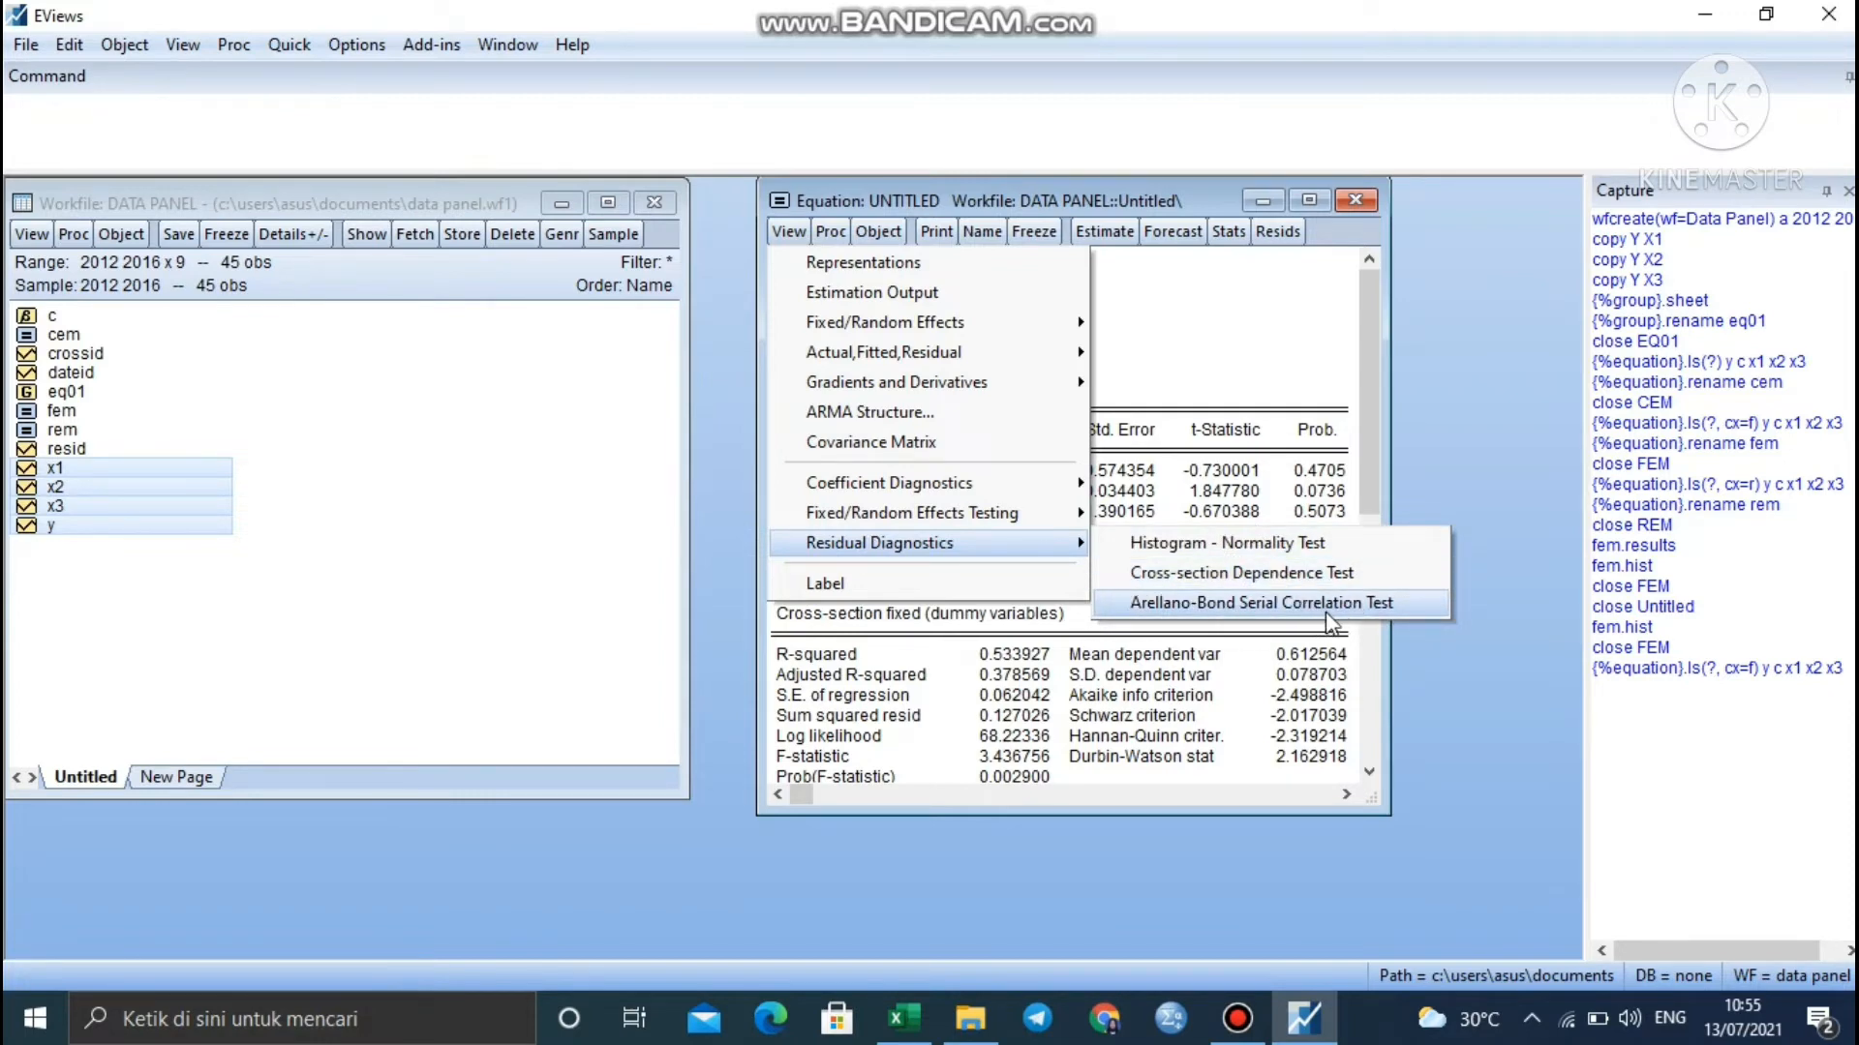
click(1264, 421)
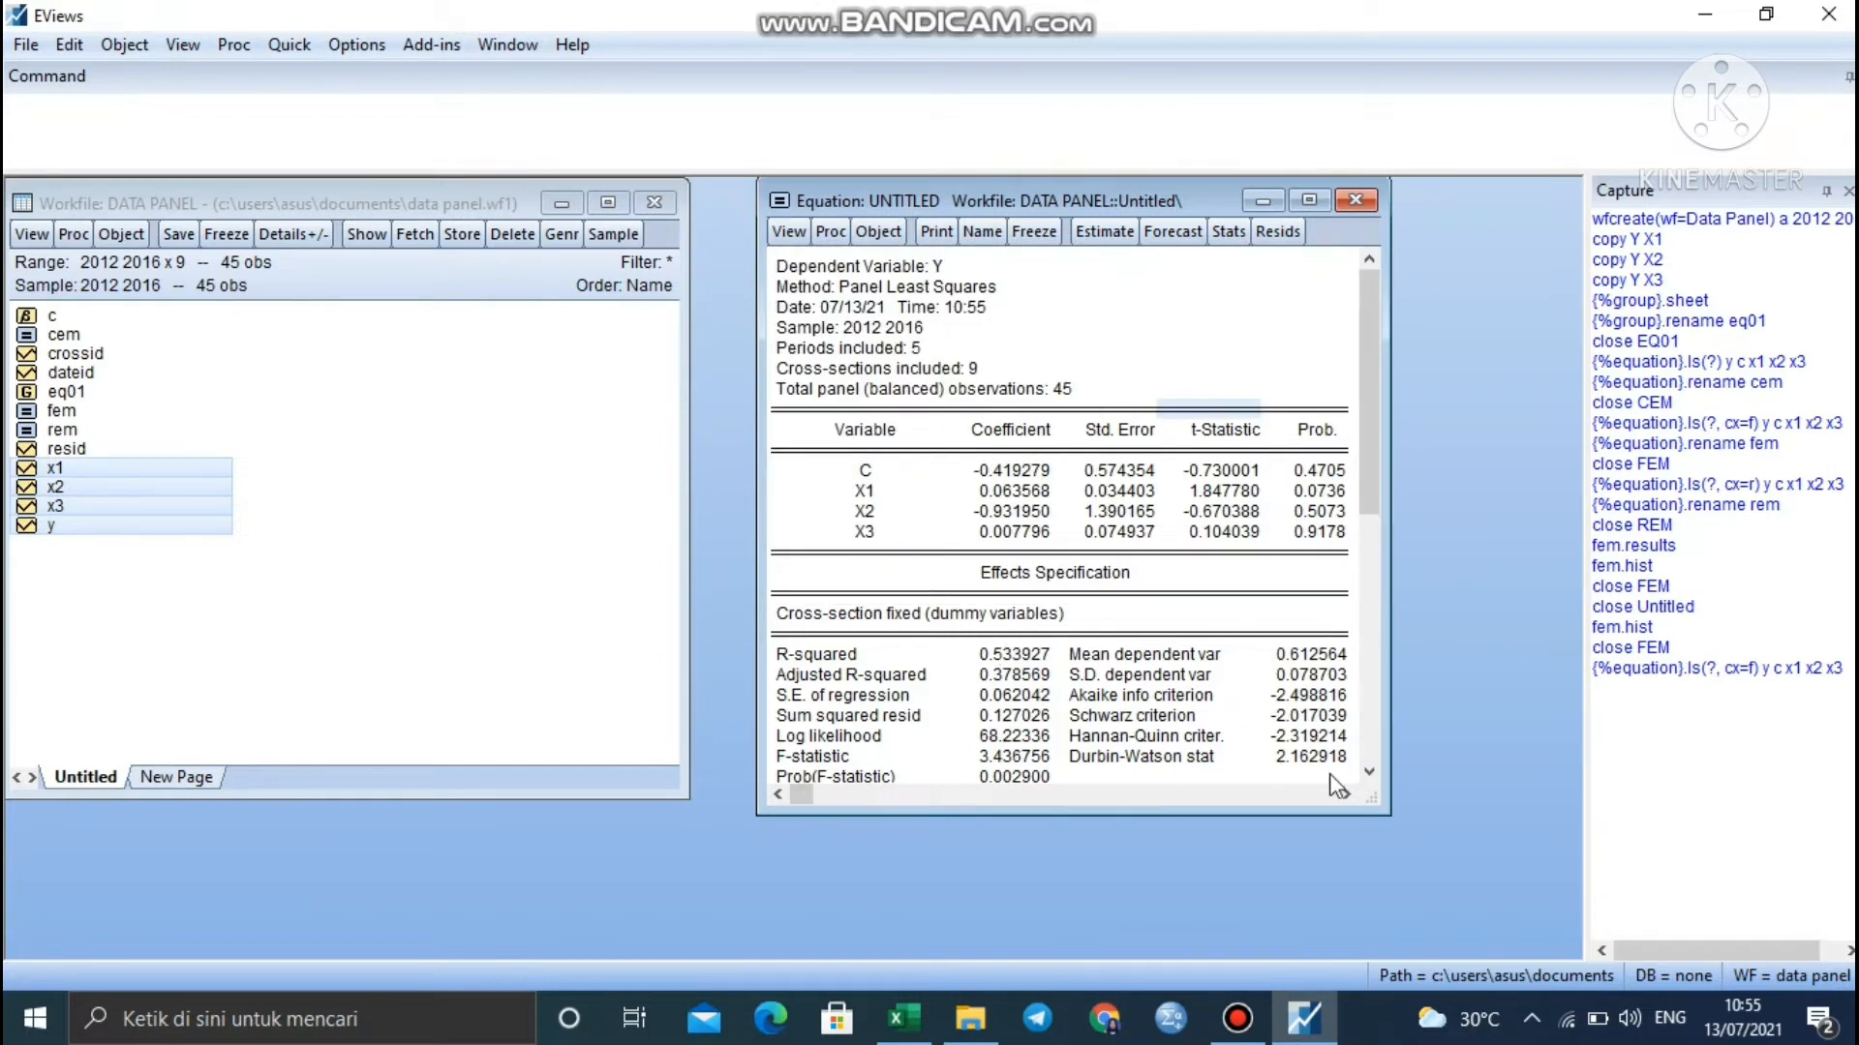
drag(1391, 816, 1490, 841)
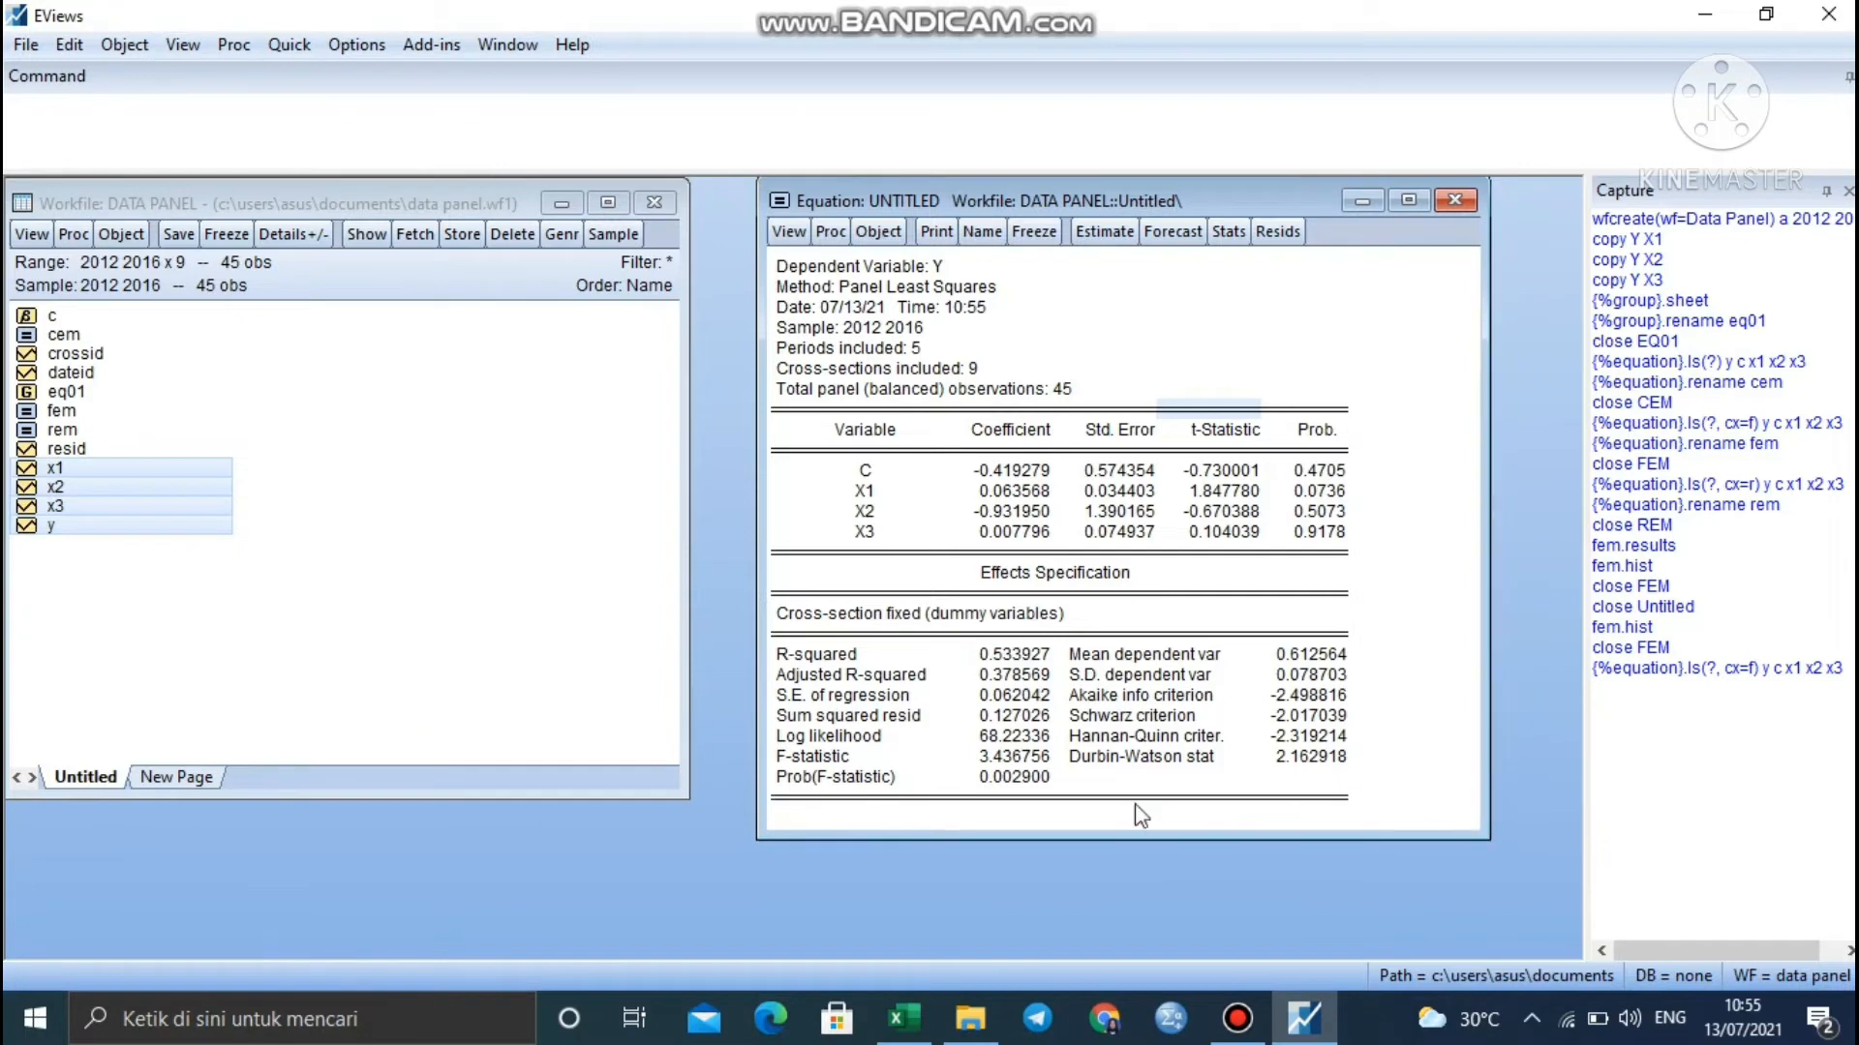
drag(1084, 756, 1257, 775)
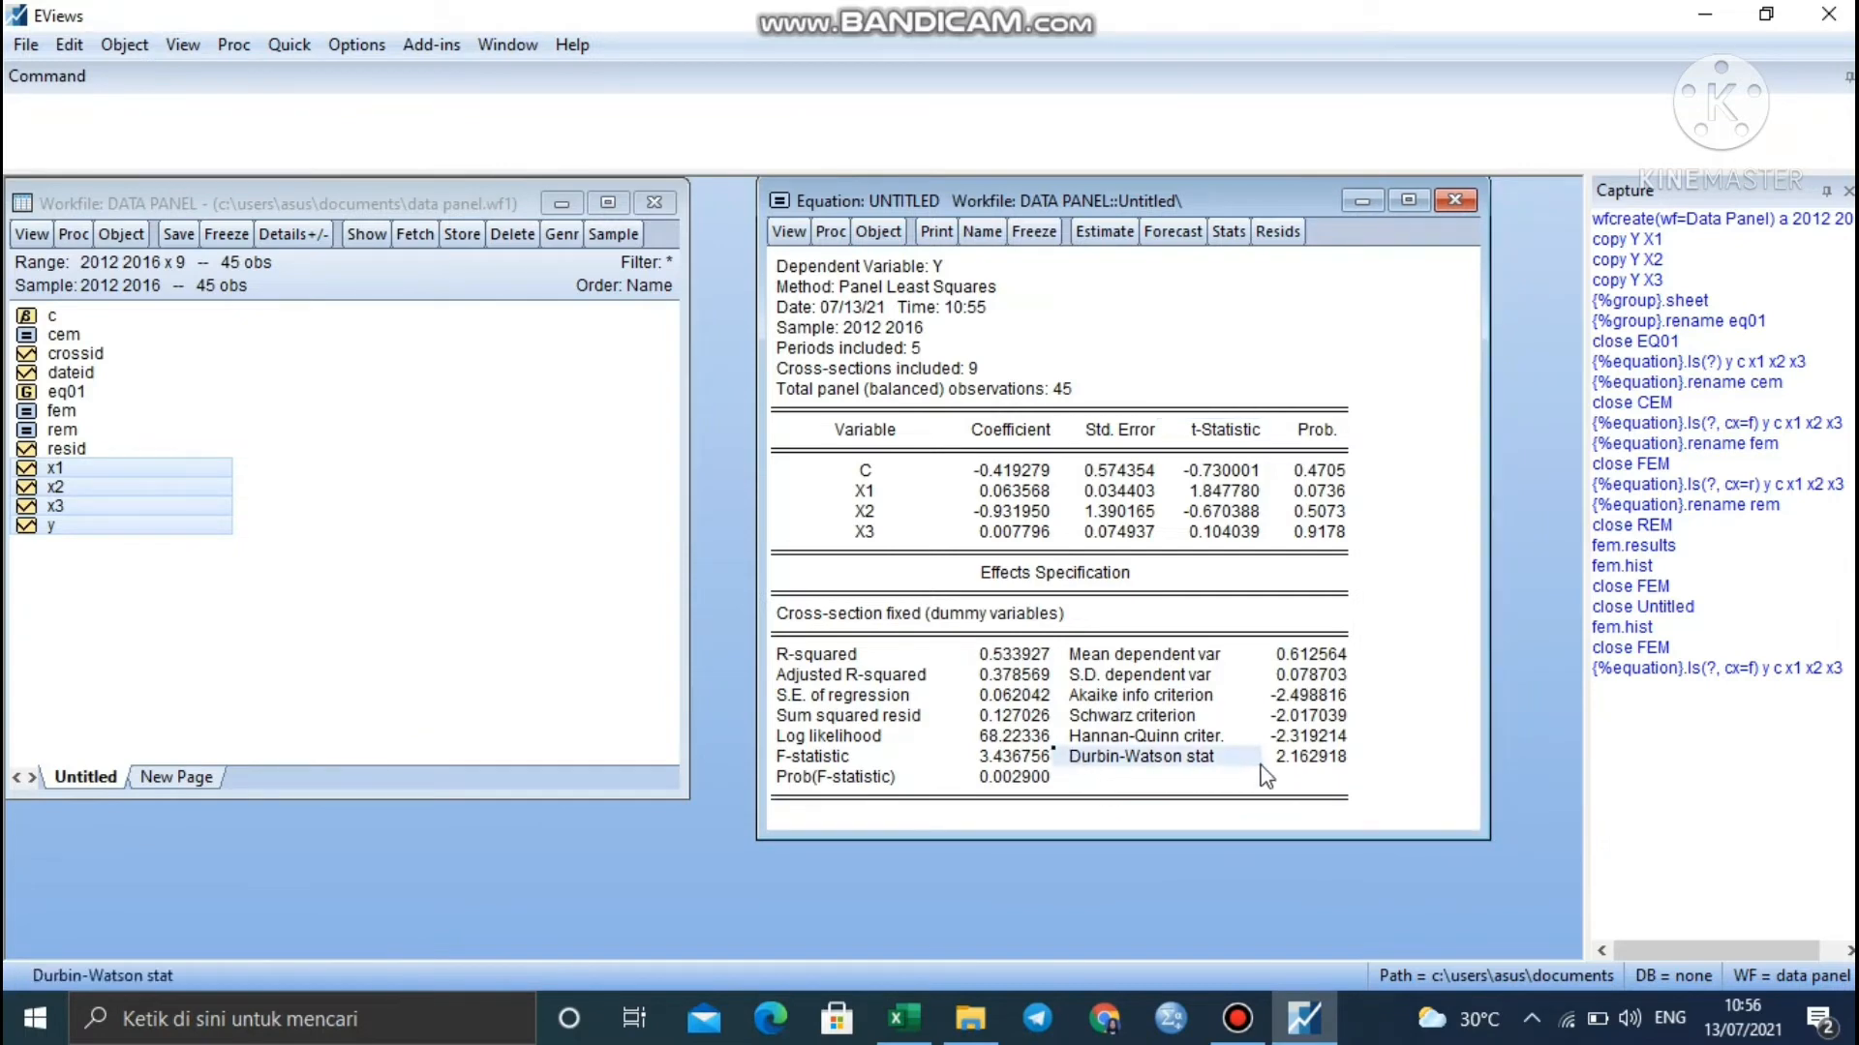
click(1287, 763)
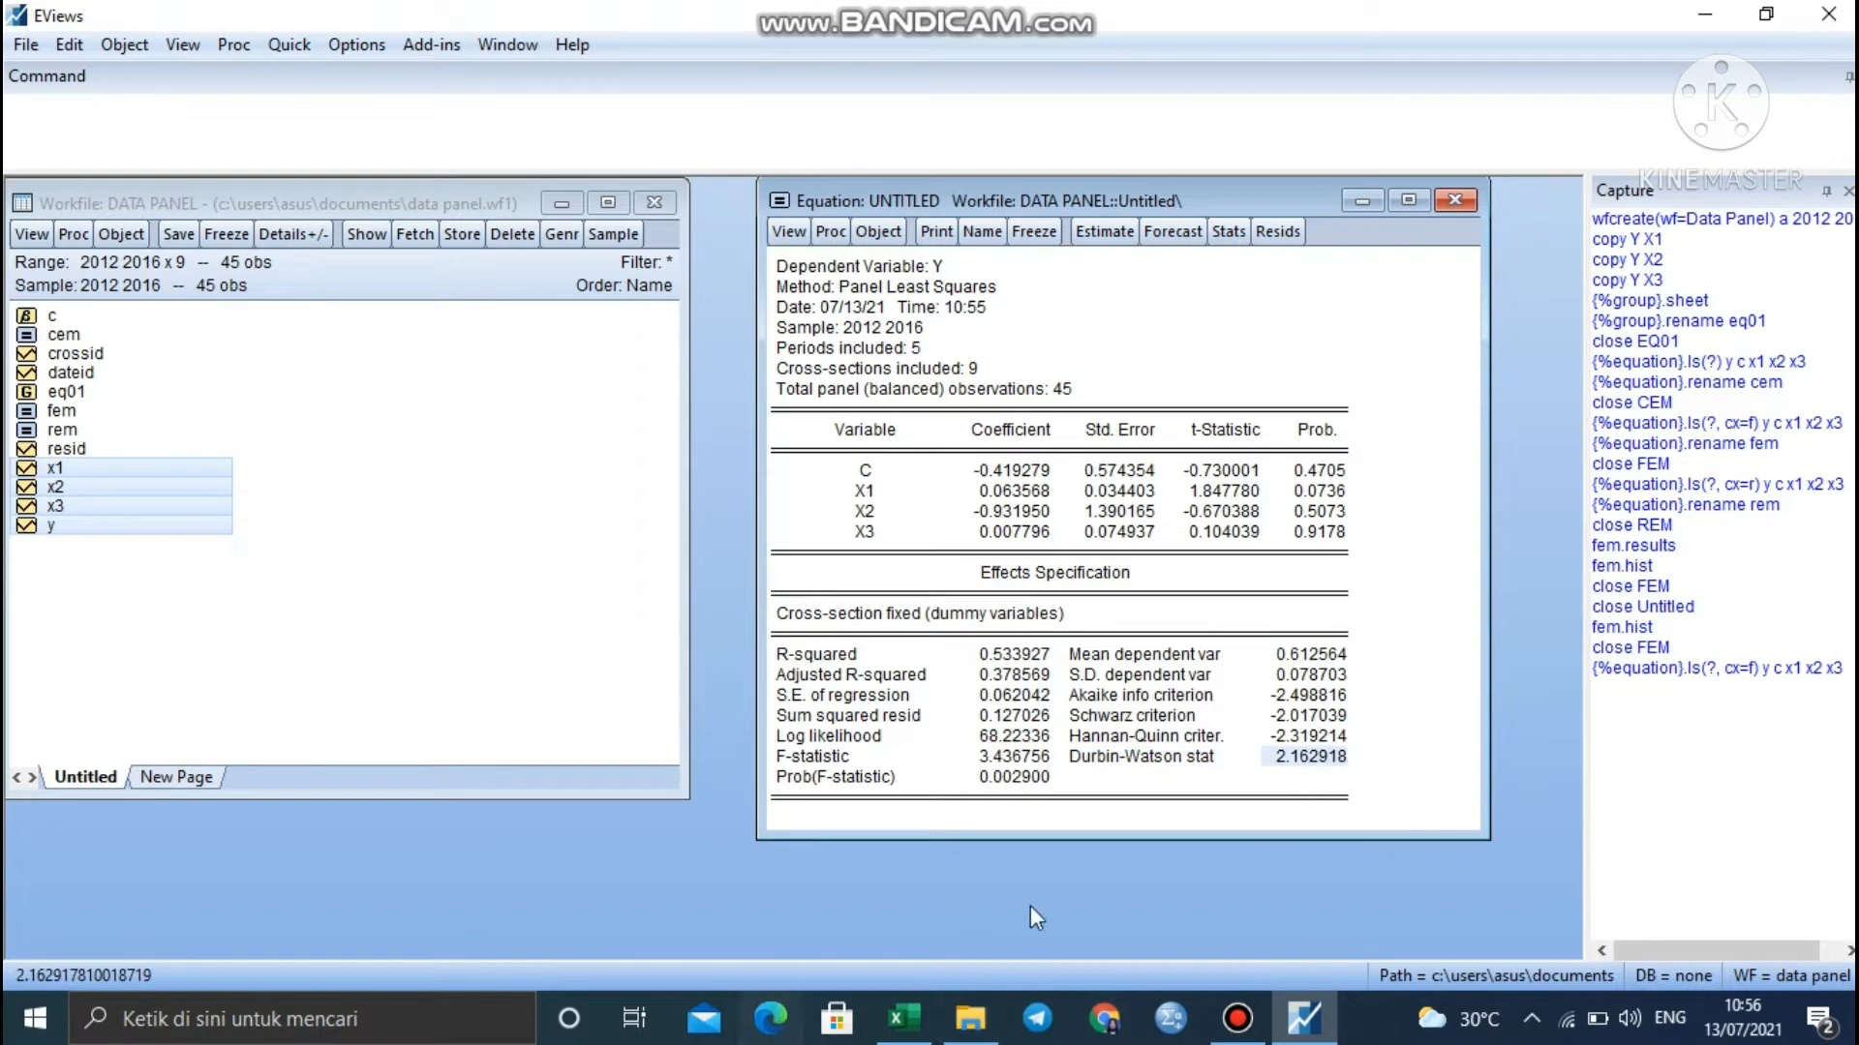
- Switch to File Explorer, open the durbin document from the BERLIN folder, and view the Downloads folder before minimizing the window
click(973, 1031)
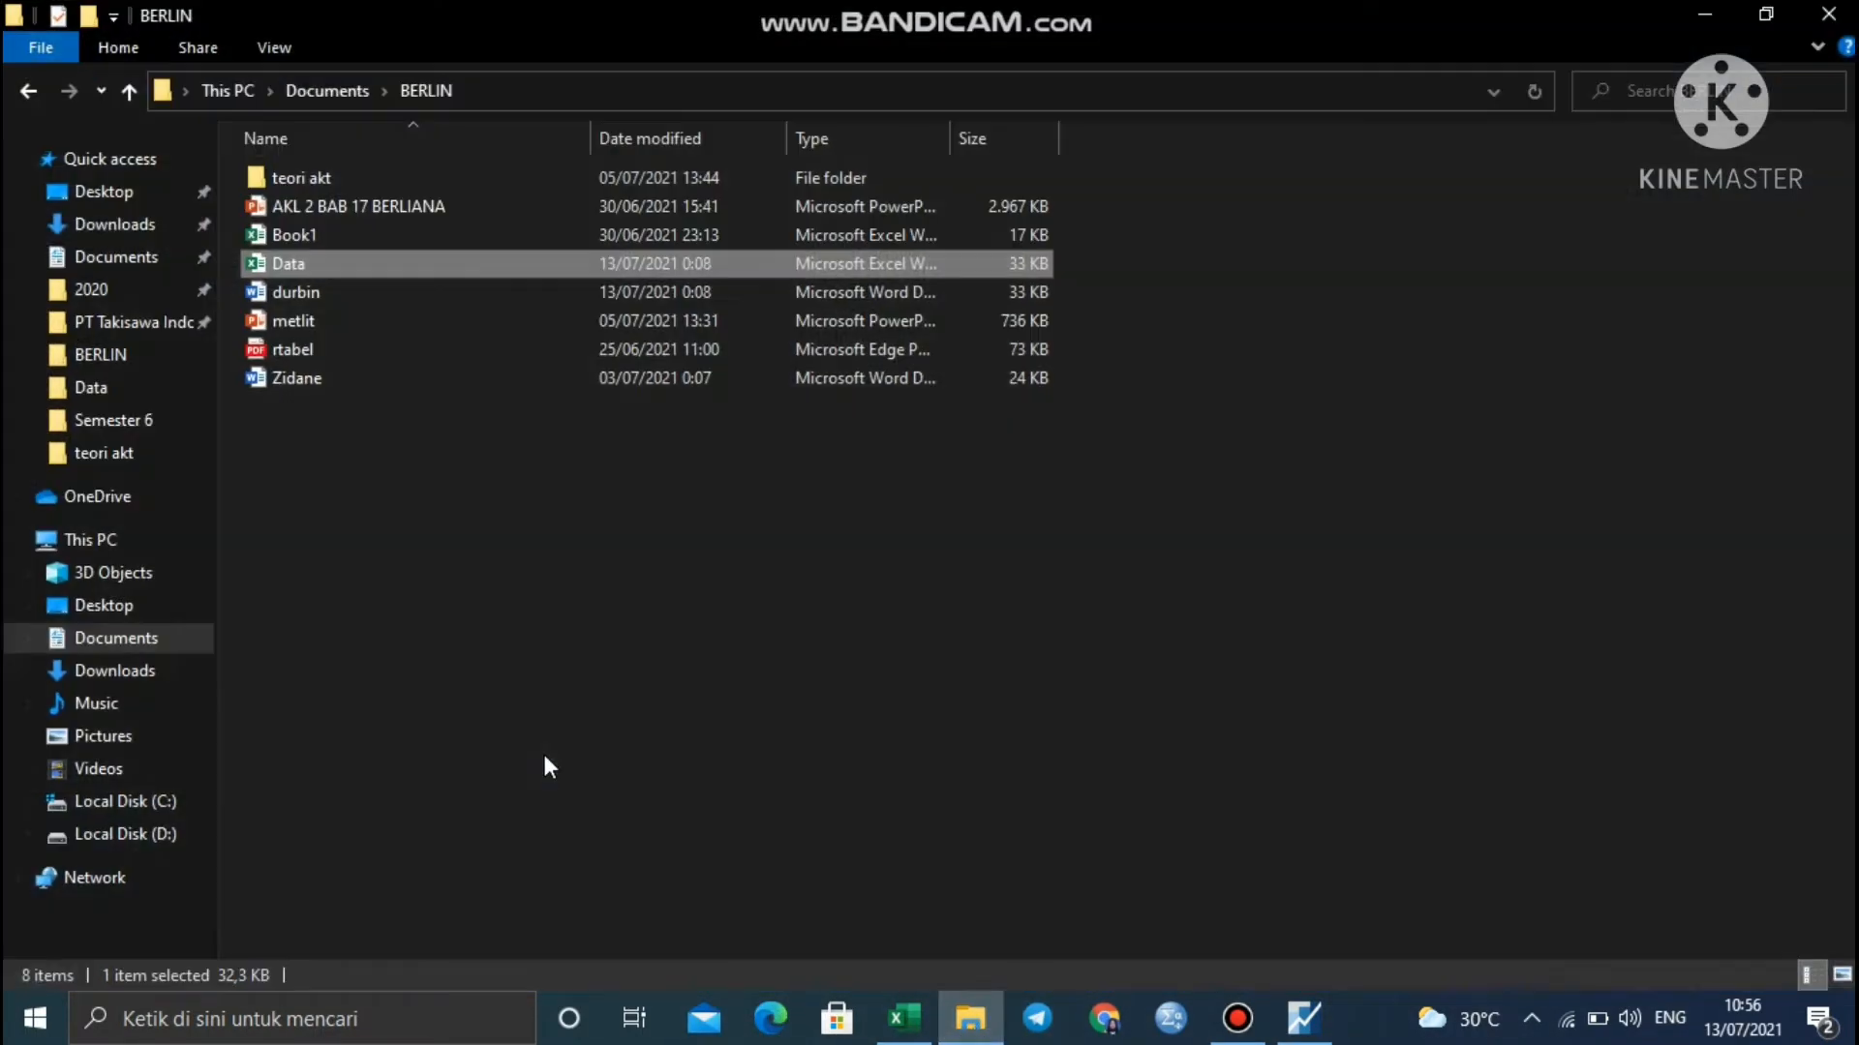
double_click(301, 290)
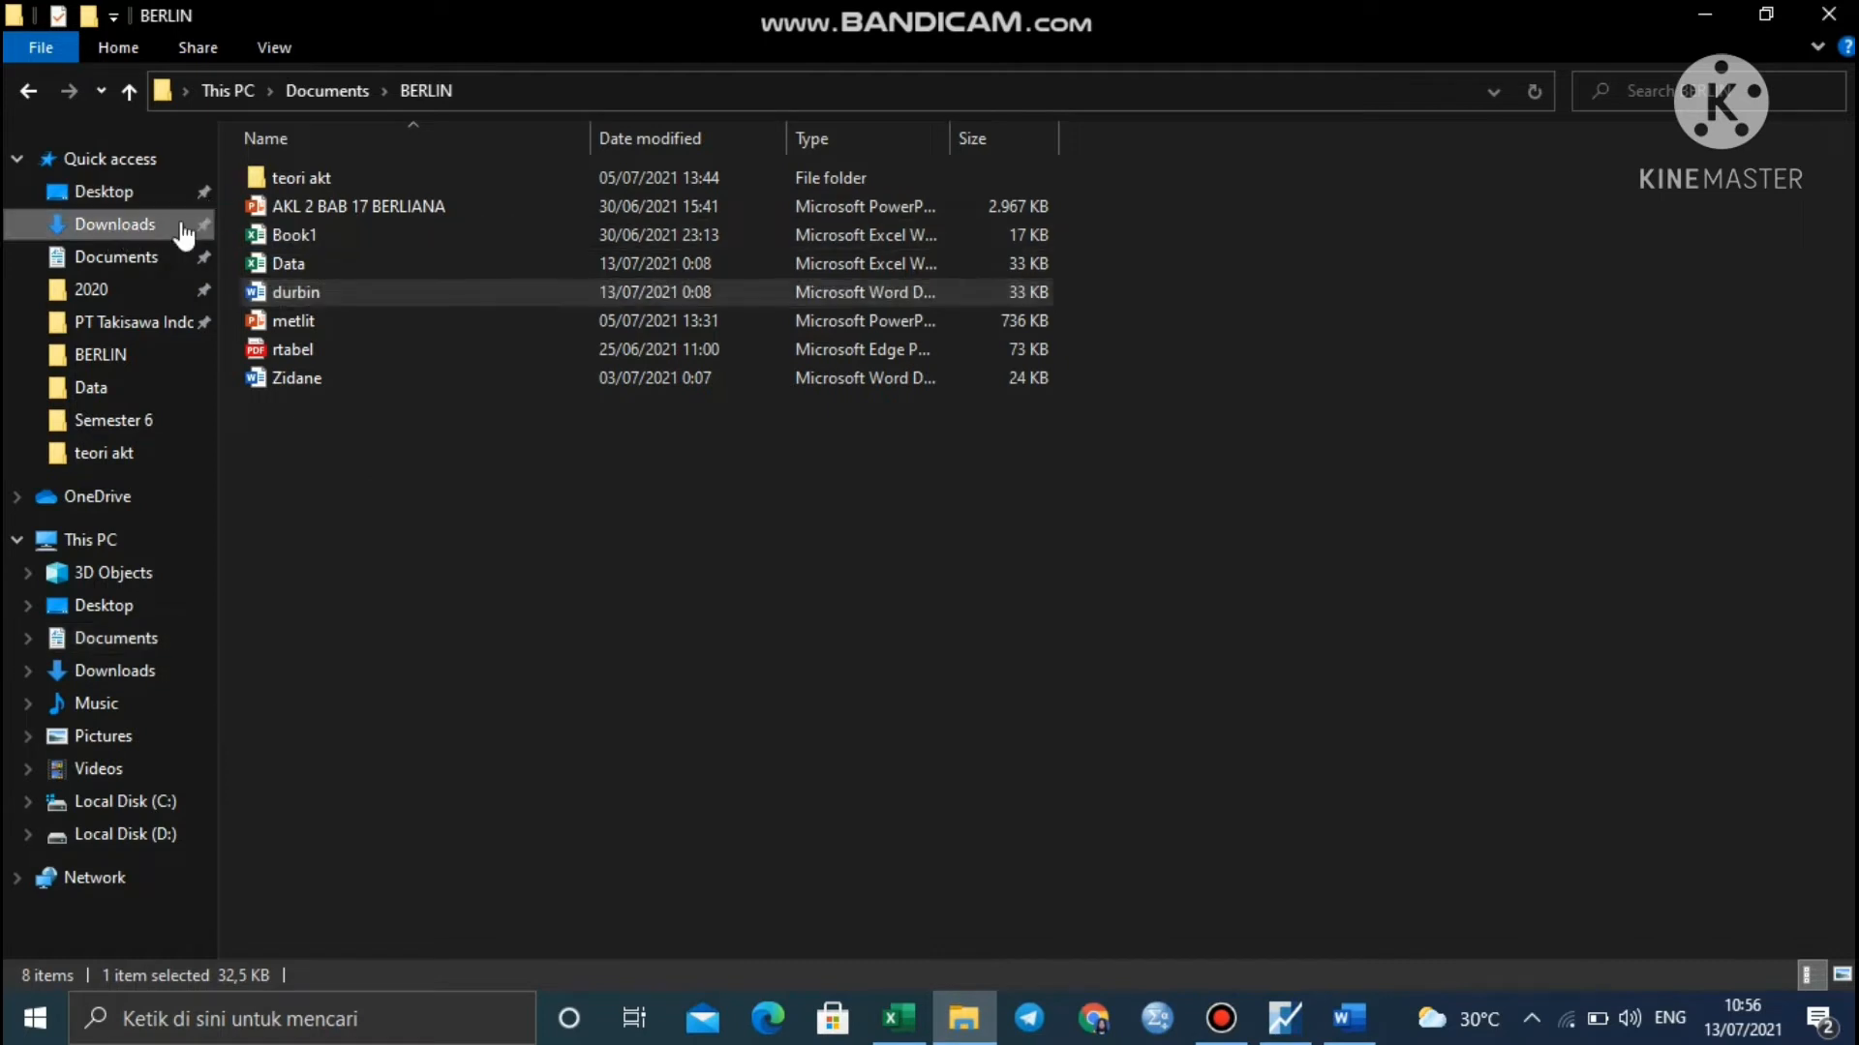
click(114, 221)
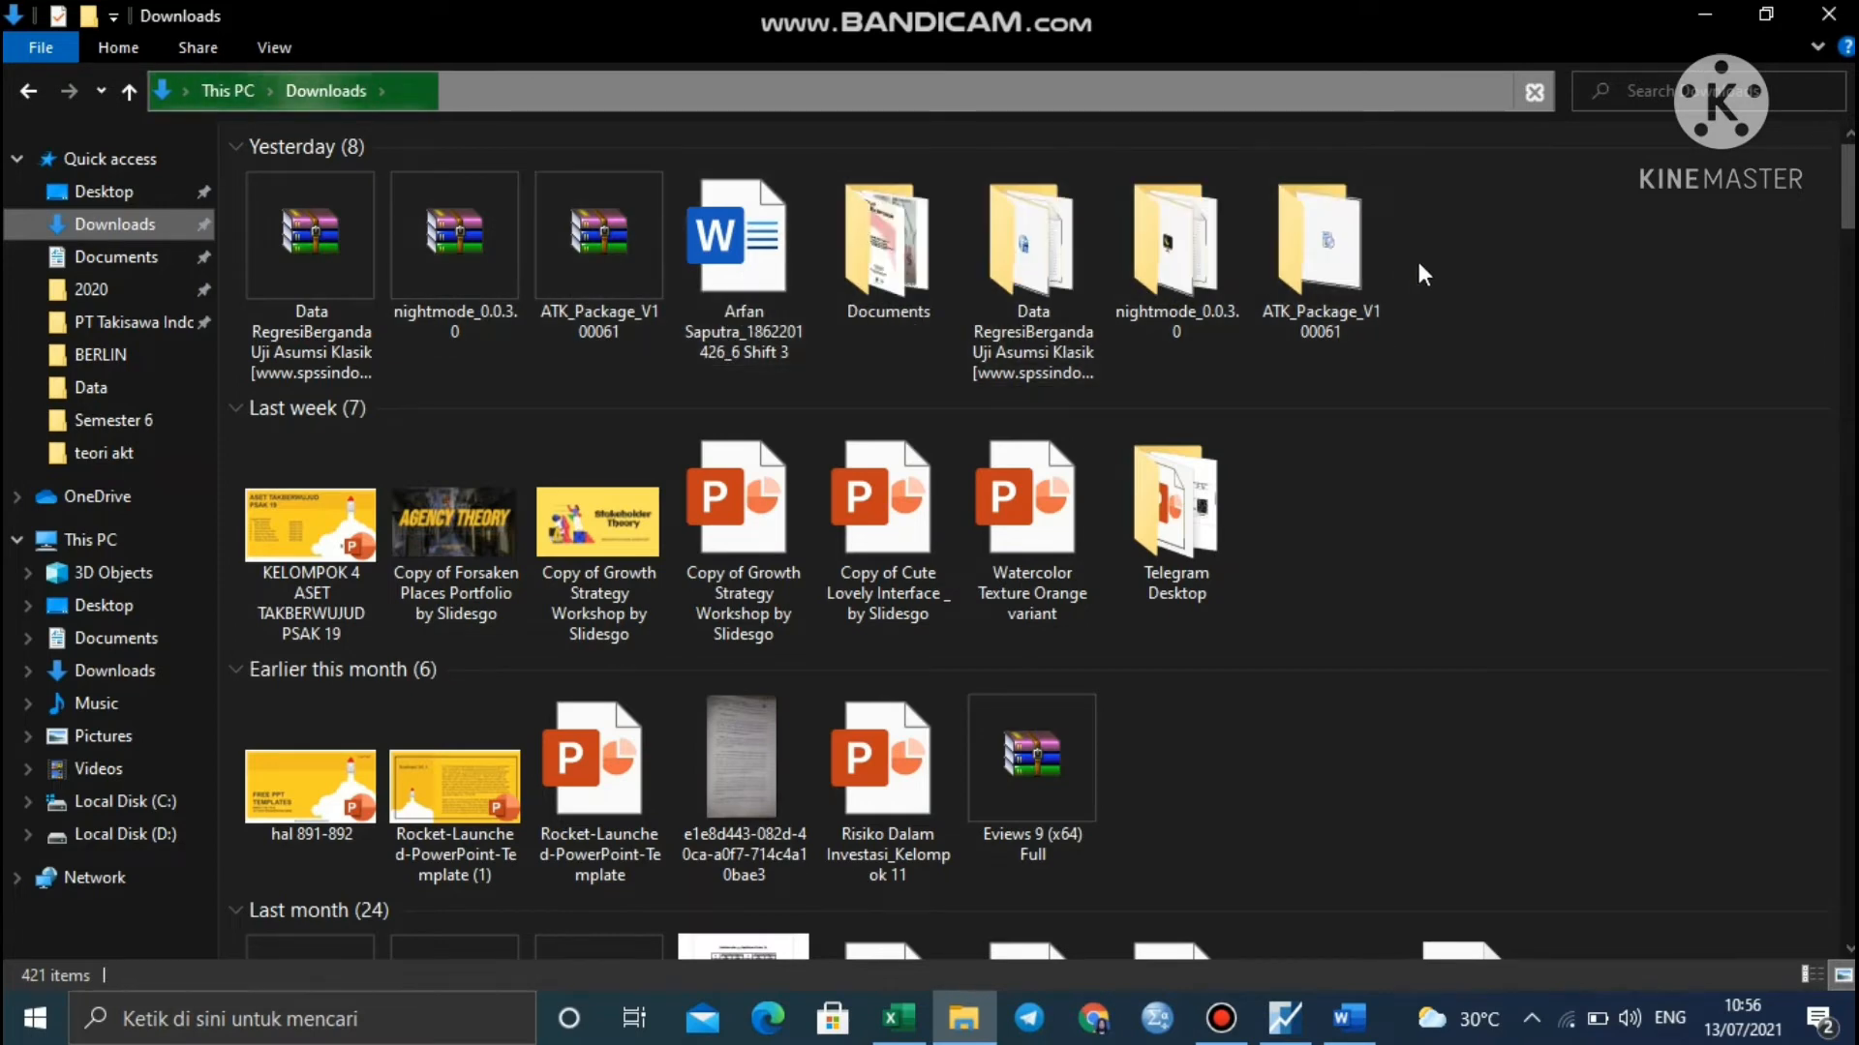
click(1708, 12)
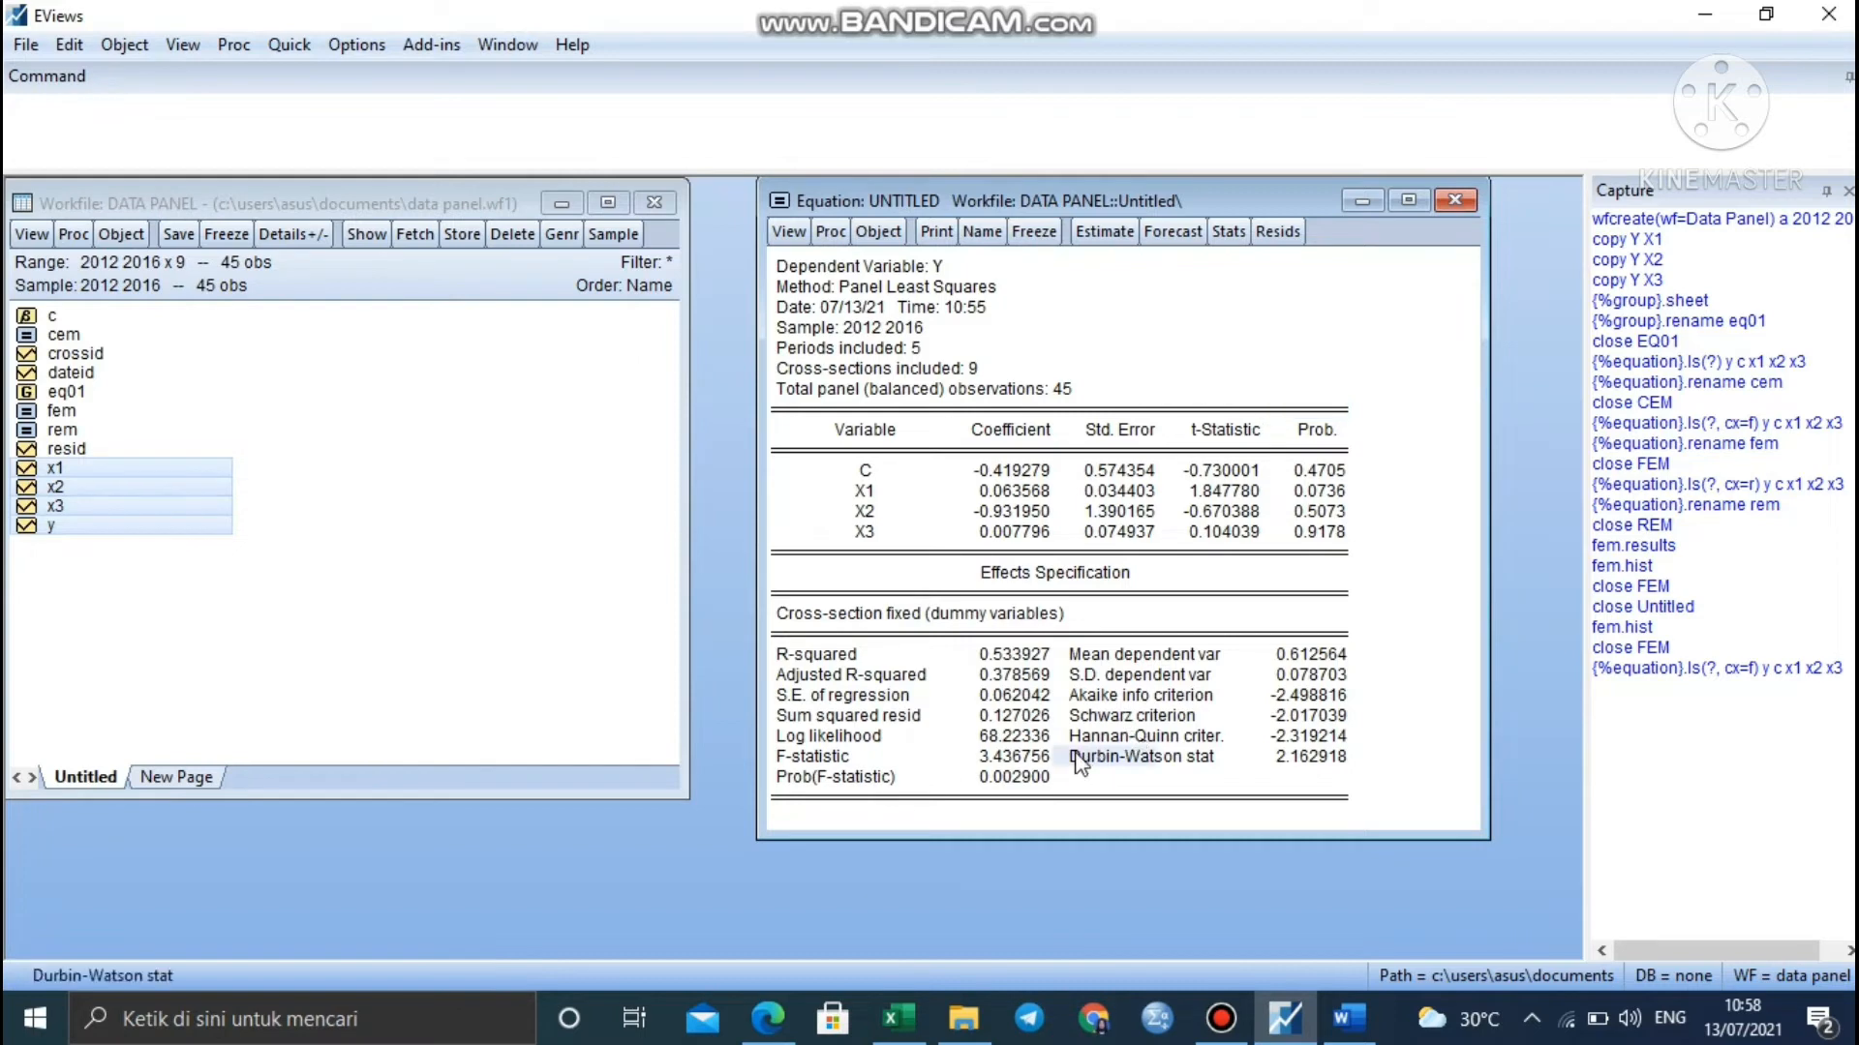
- Recheck the Durbin-Watson statistic in the output, then switch to Microsoft Edge and look through the Lampiran 7 TABEL DW.pdf table
click(1302, 758)
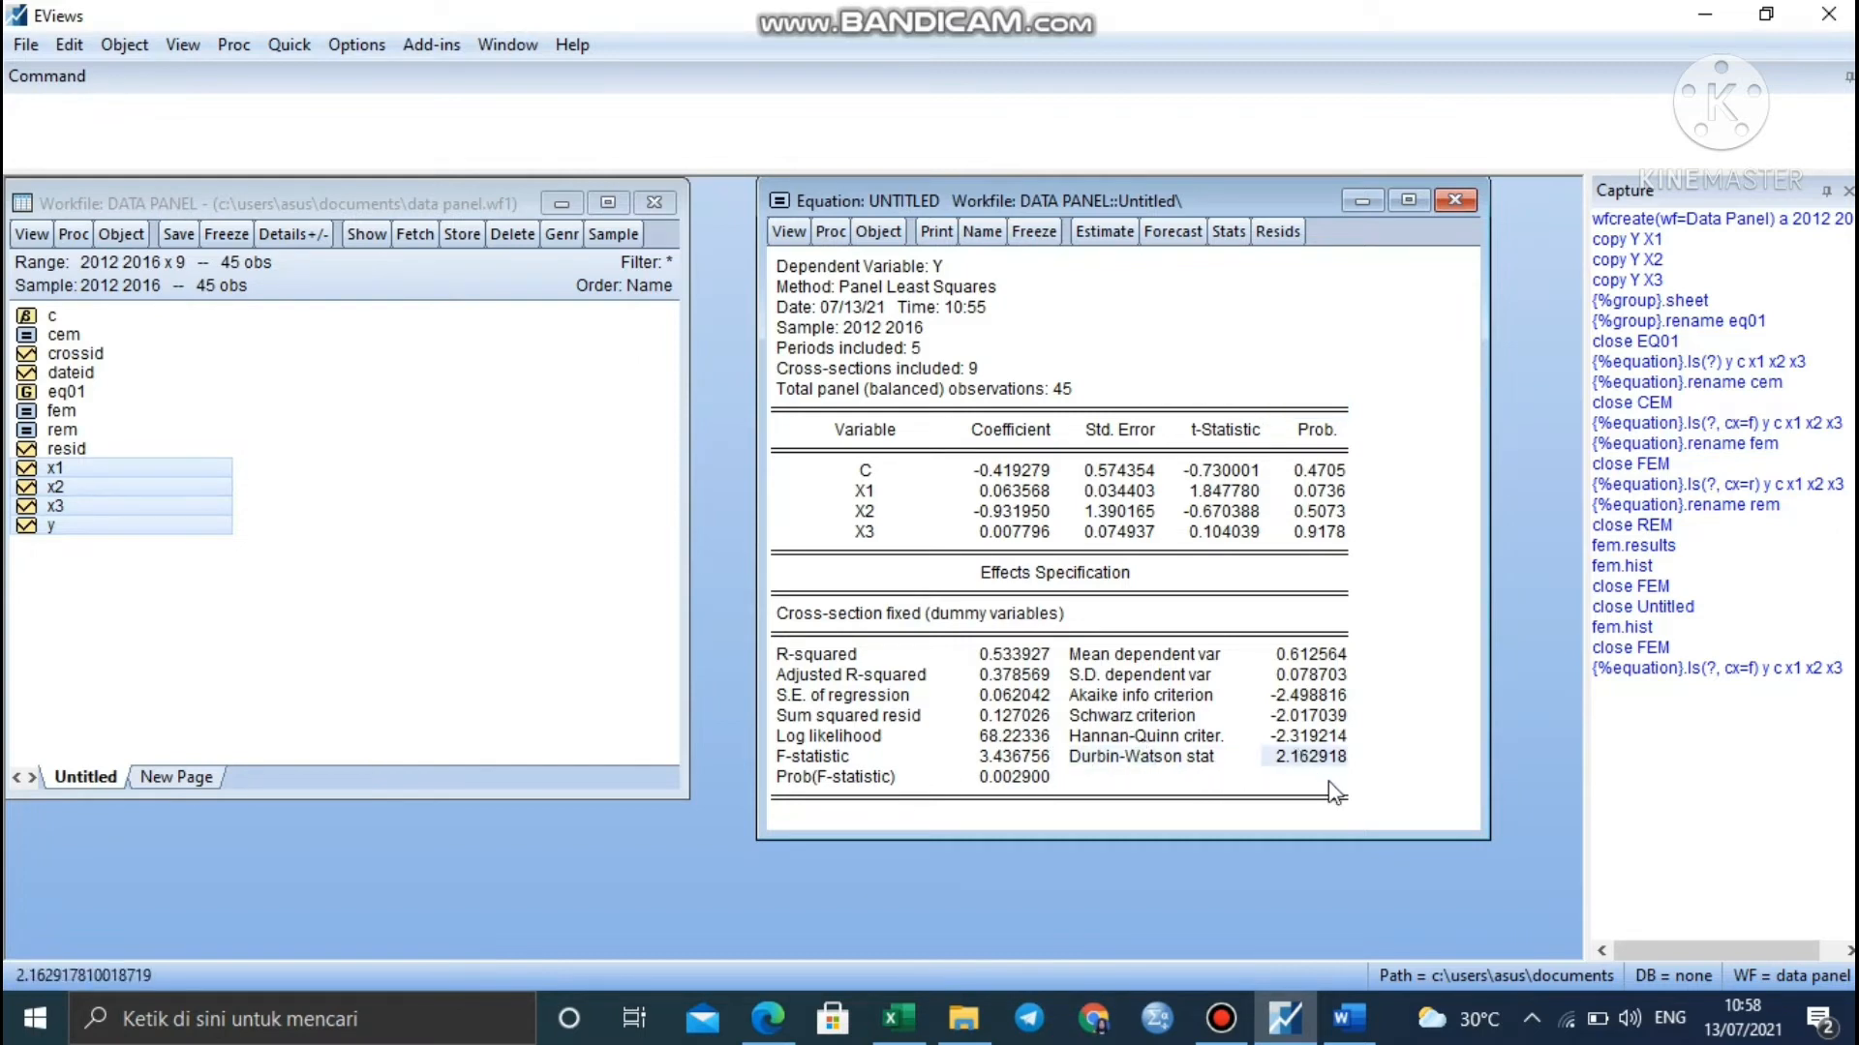
click(768, 1018)
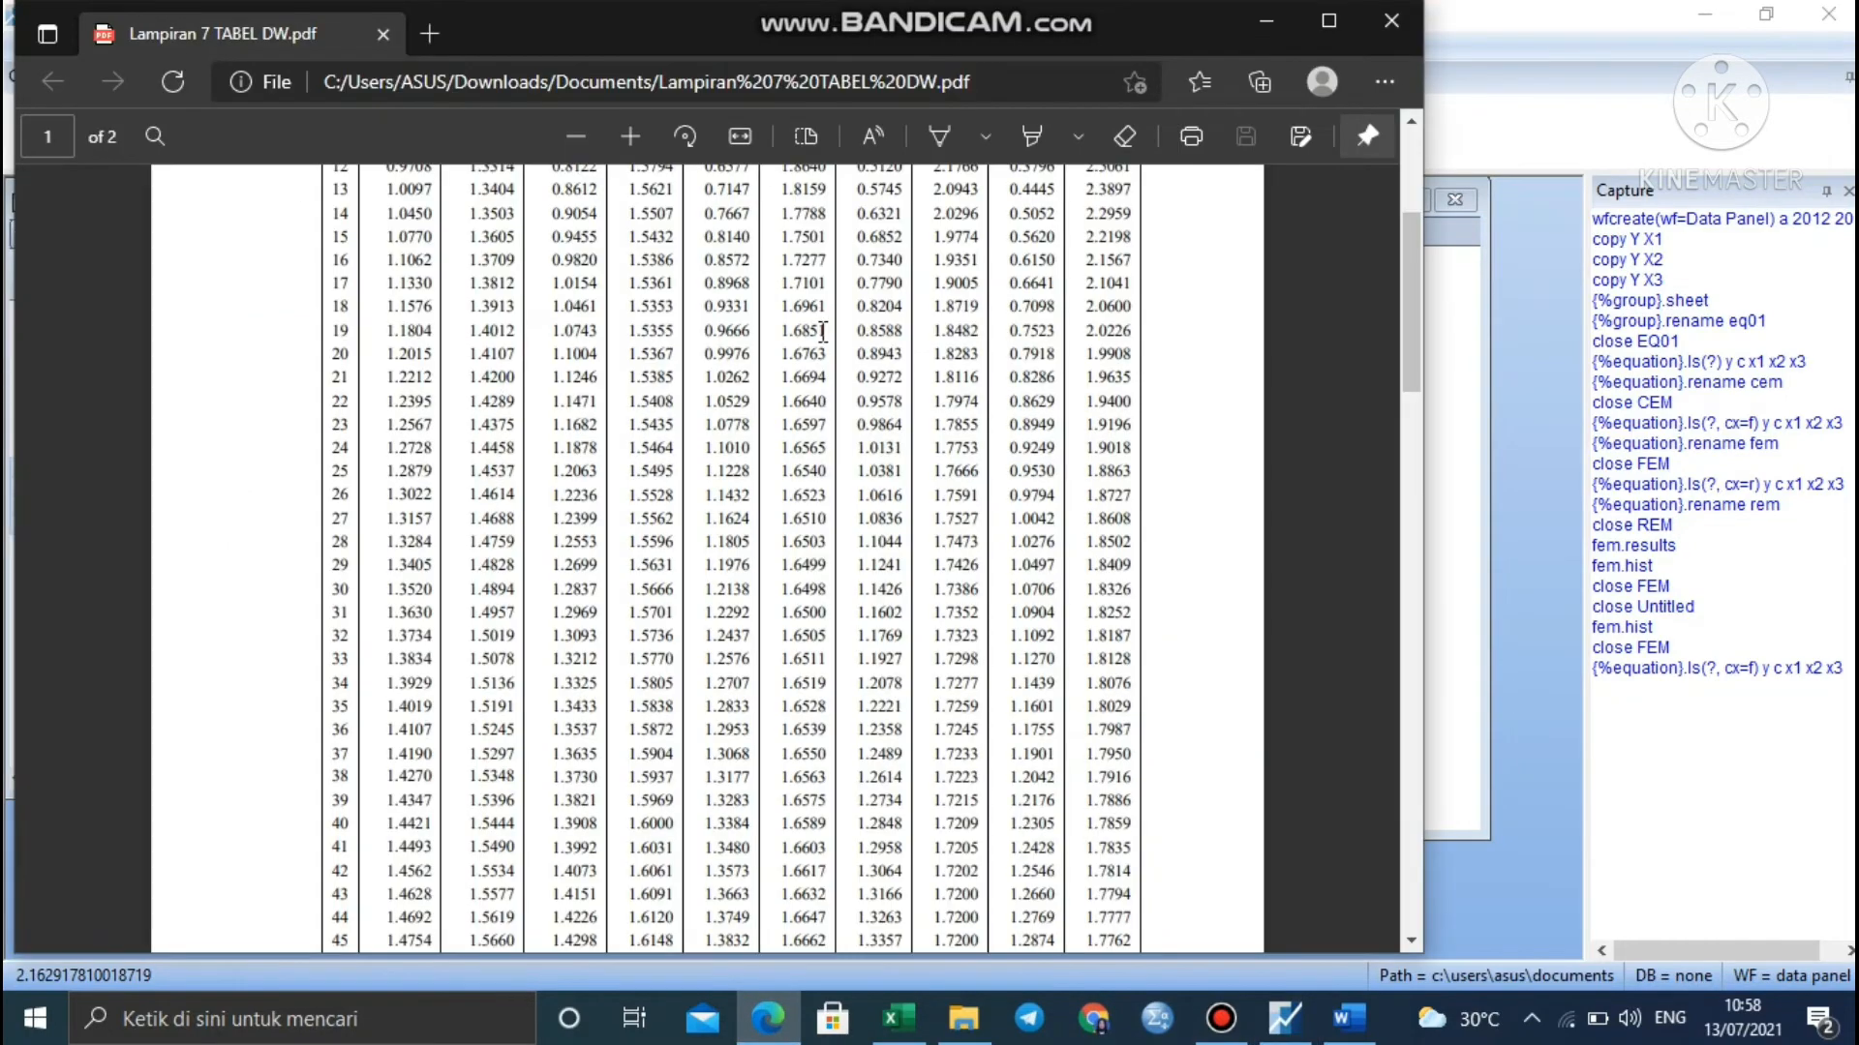
scroll(823, 332, up, 3)
scroll(823, 332, down, 4)
scroll(825, 336, up, 4)
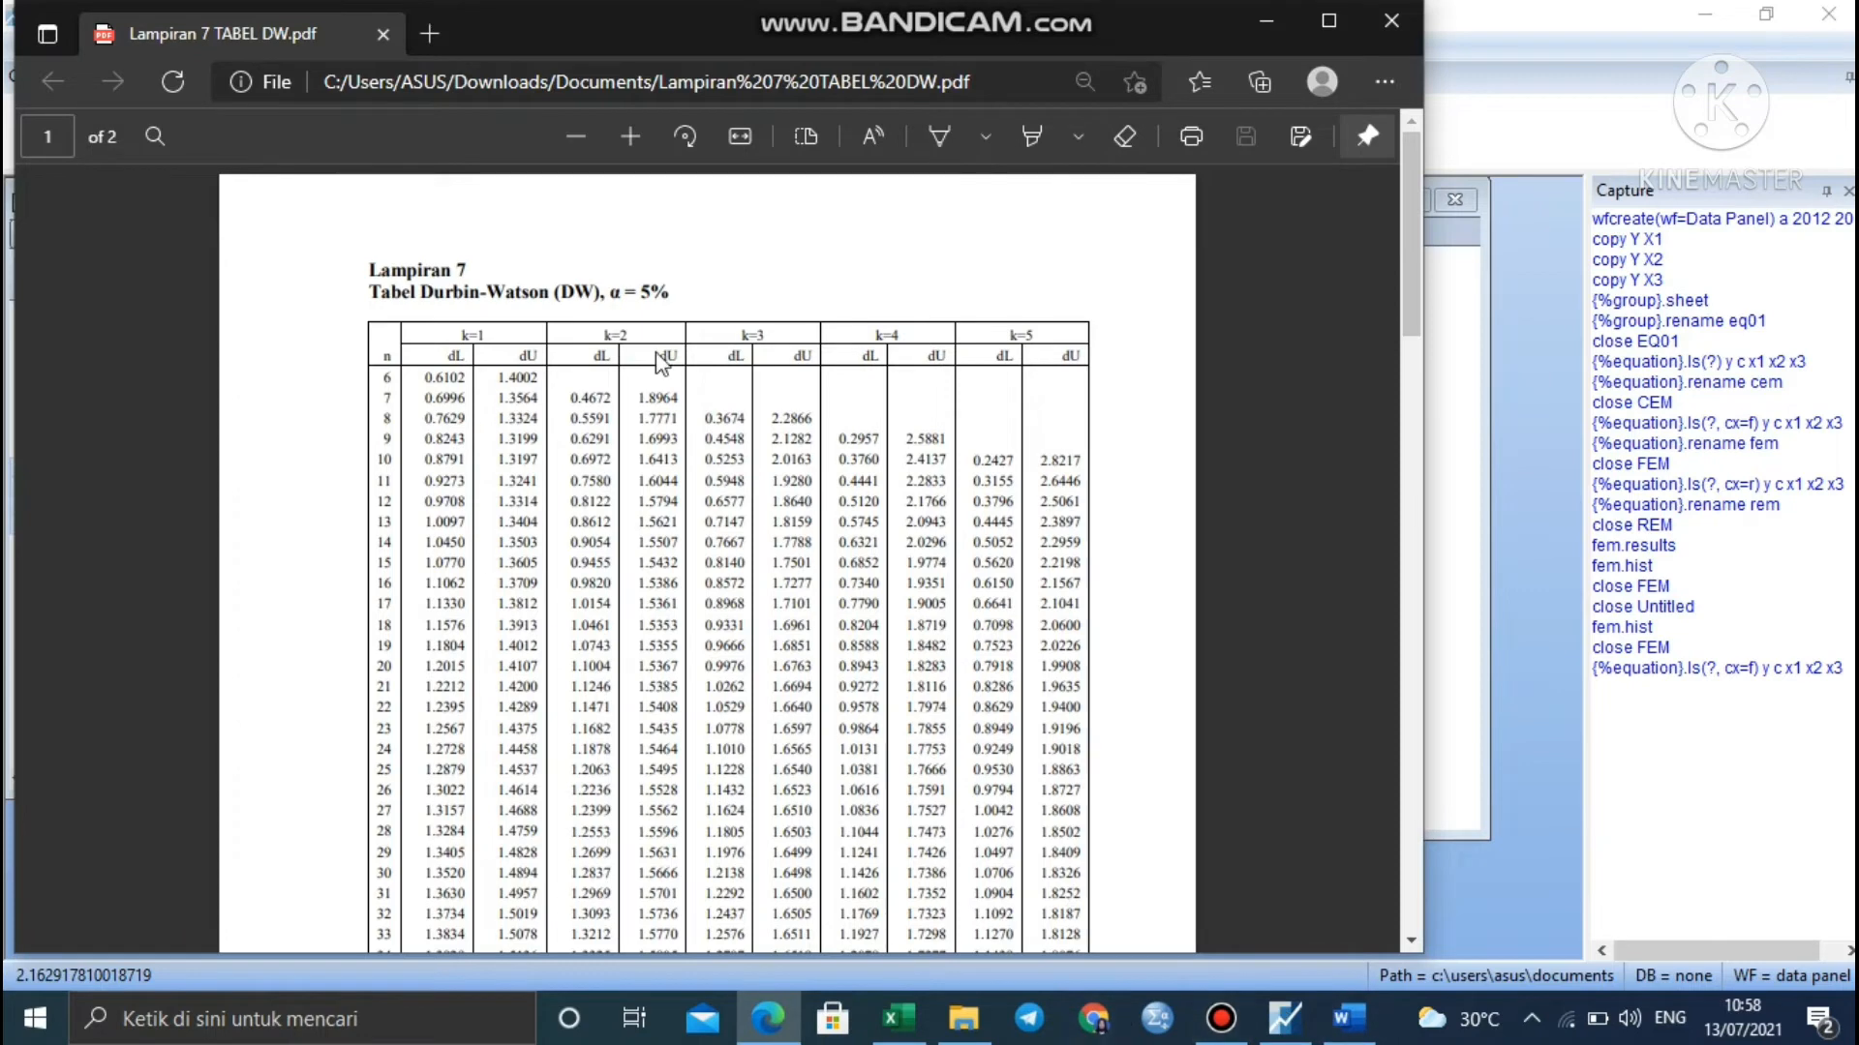
- Highlight the k=3 column heading in yellow in the Durbin-Watson table
scroll(791, 331, down, 2)
drag(739, 210, 768, 213)
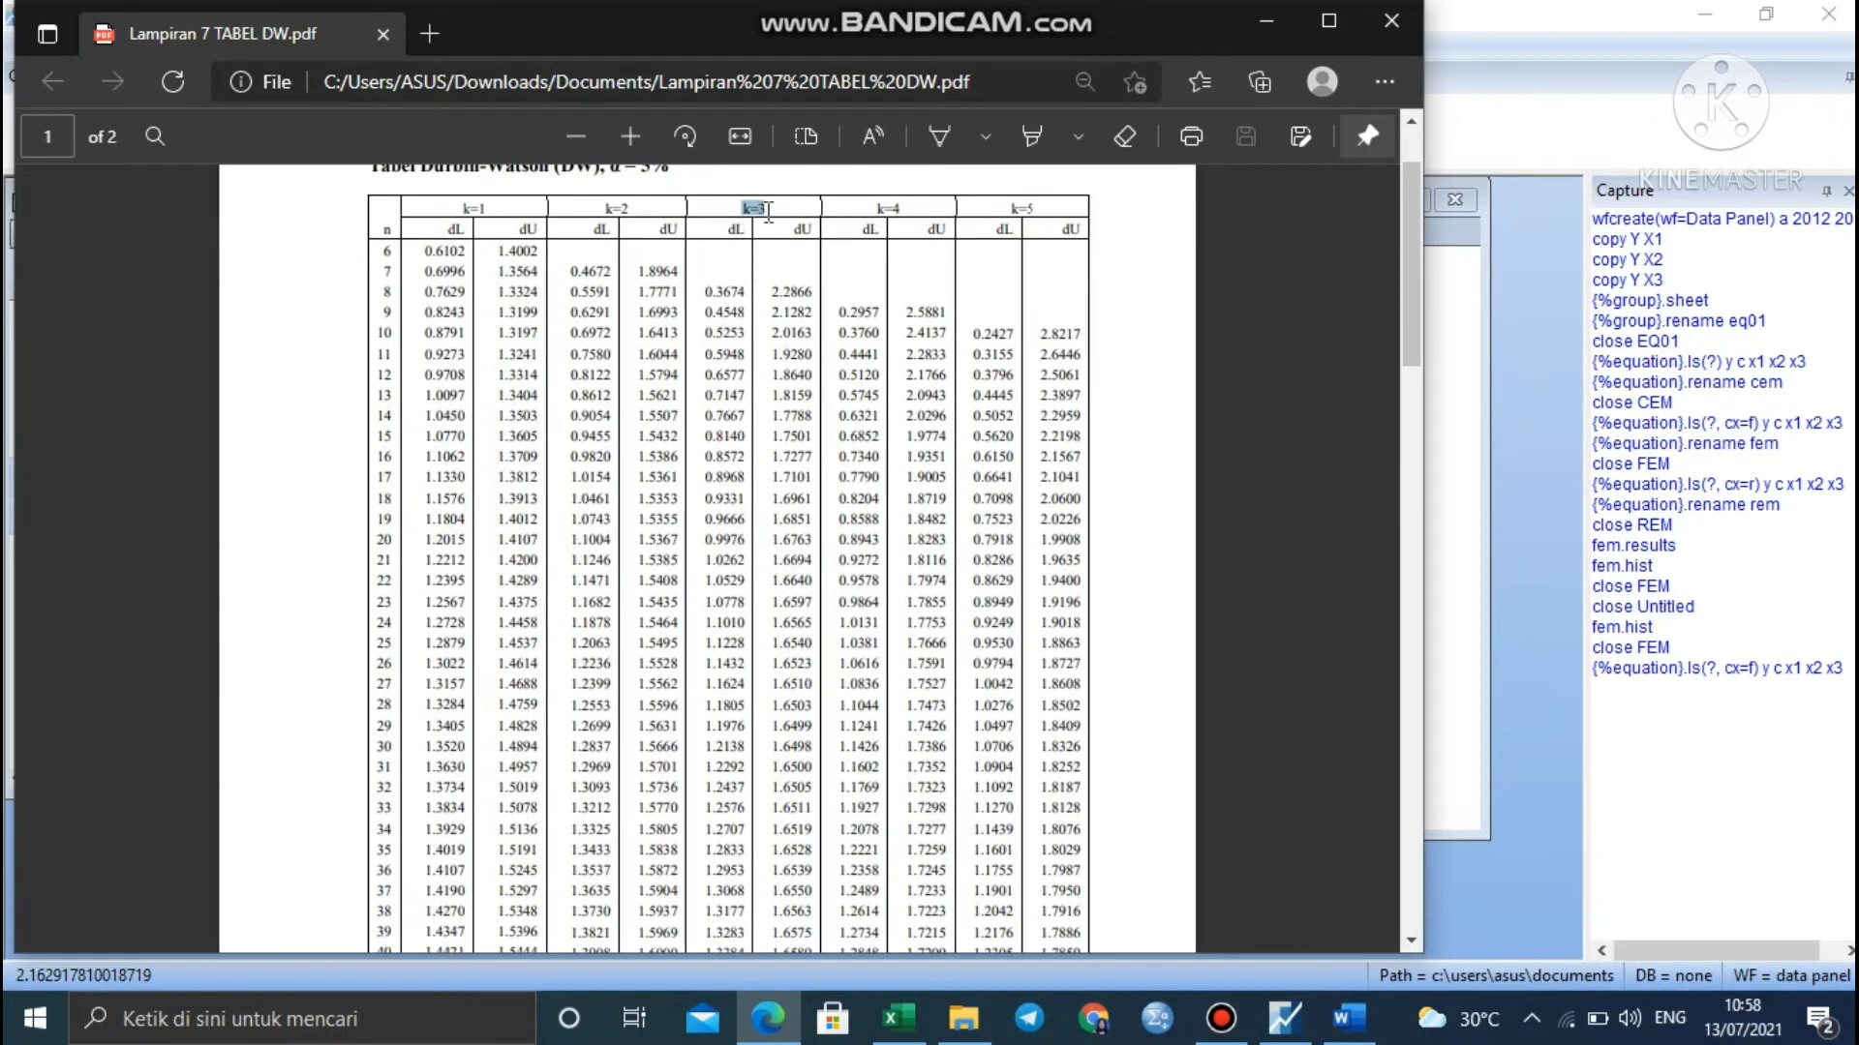
right_click(774, 212)
mouse_move(790, 175)
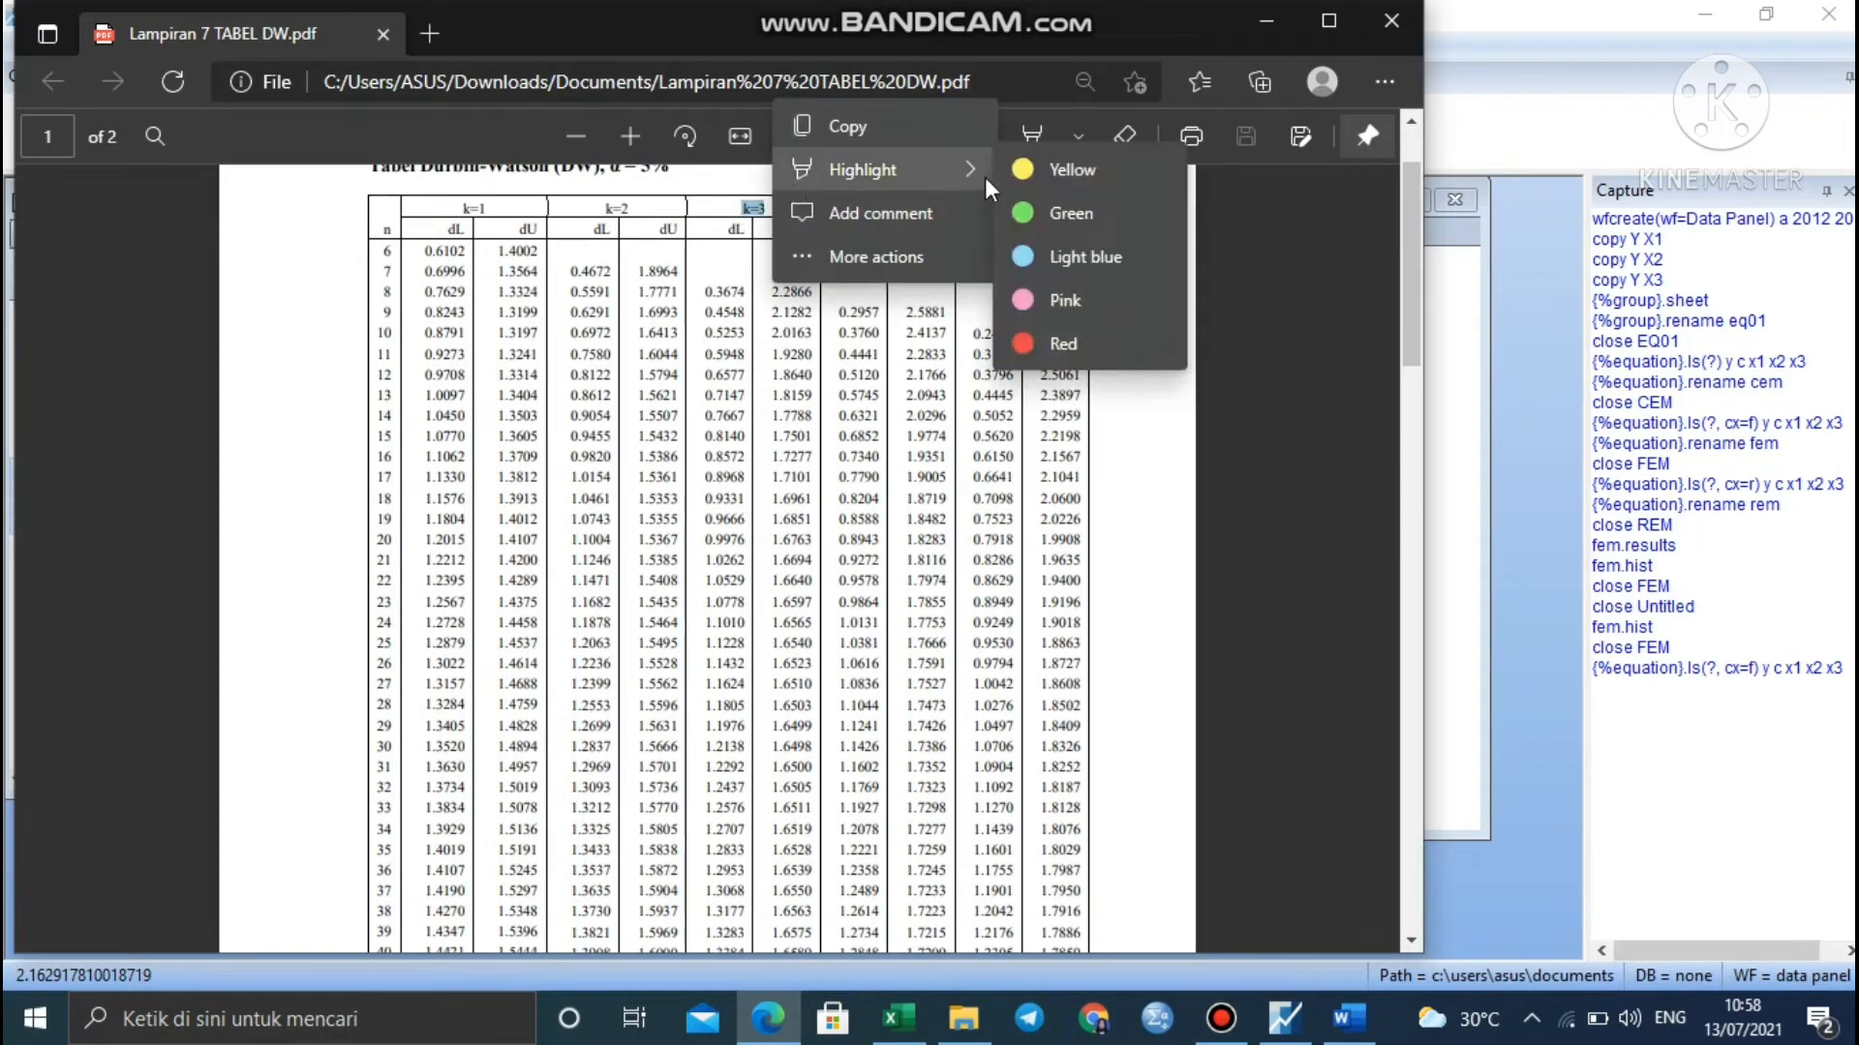
click(1021, 173)
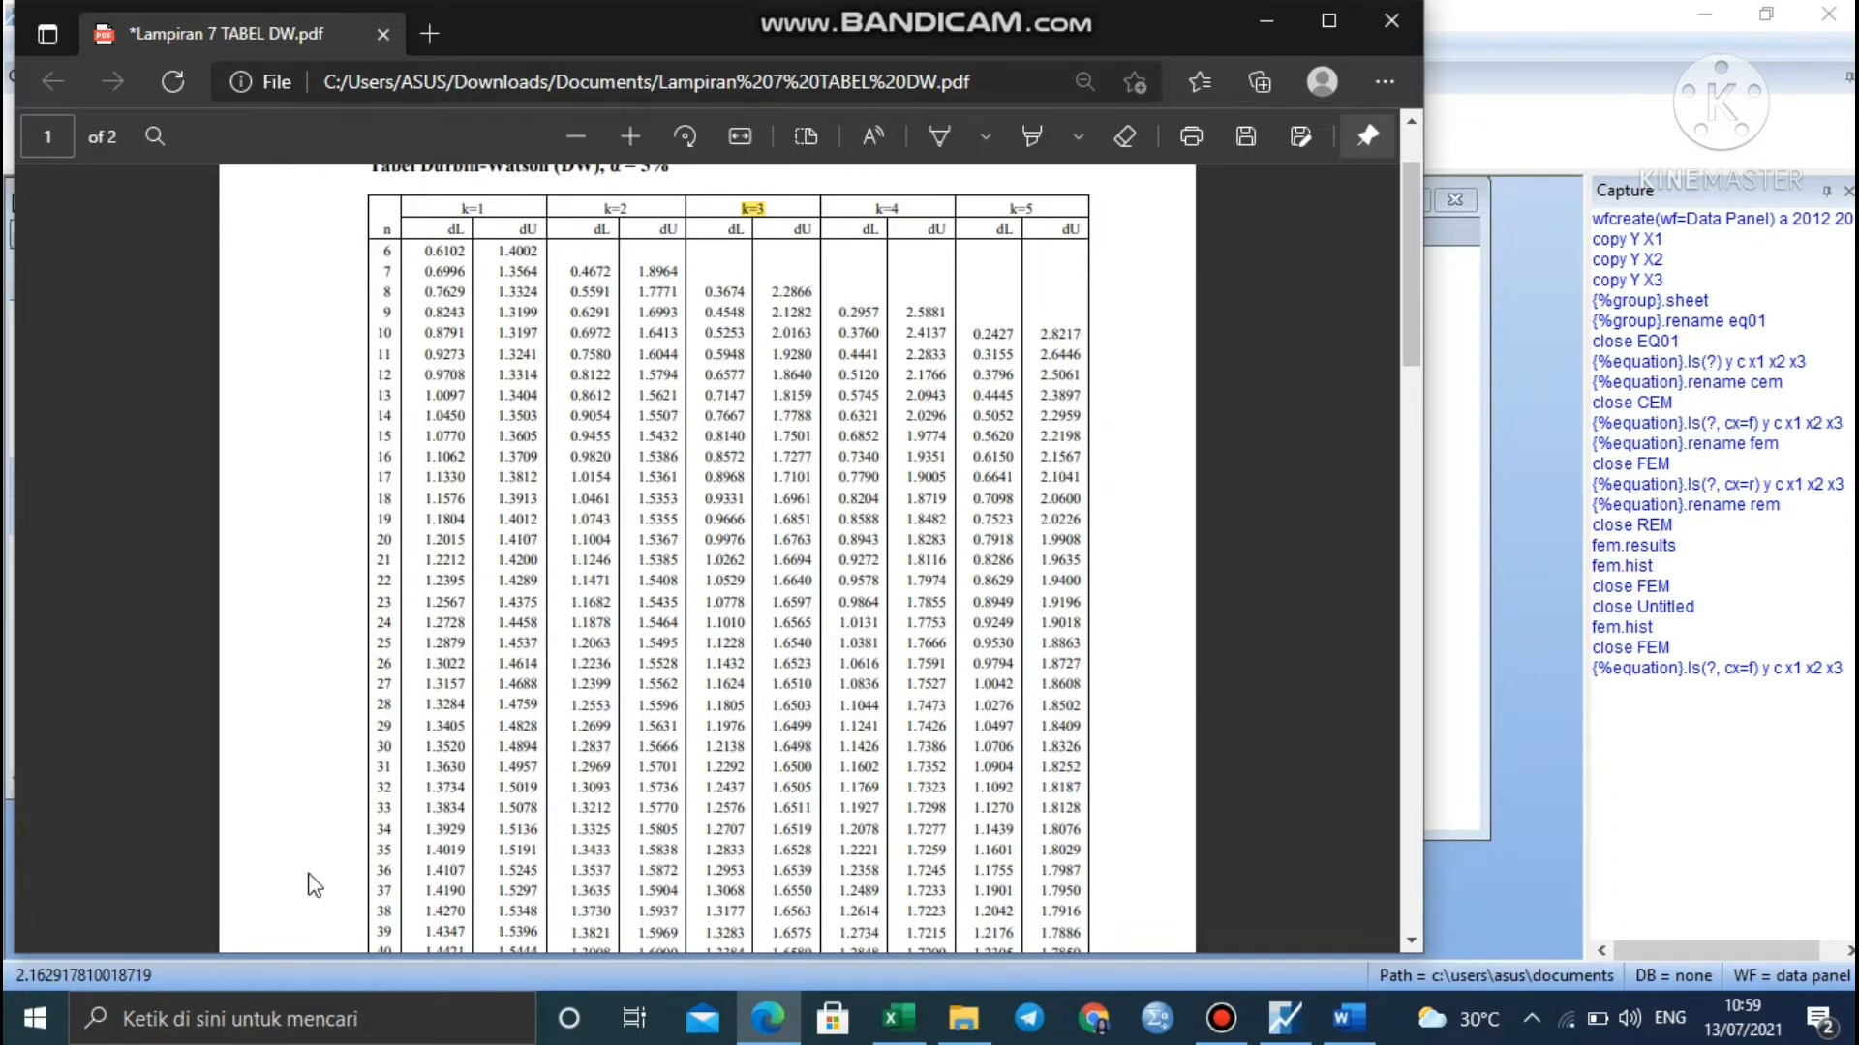
- Highlight the n value 36 in yellow in the first column of the Durbin-Watson table
drag(392, 879, 394, 869)
mouse_move(484, 747)
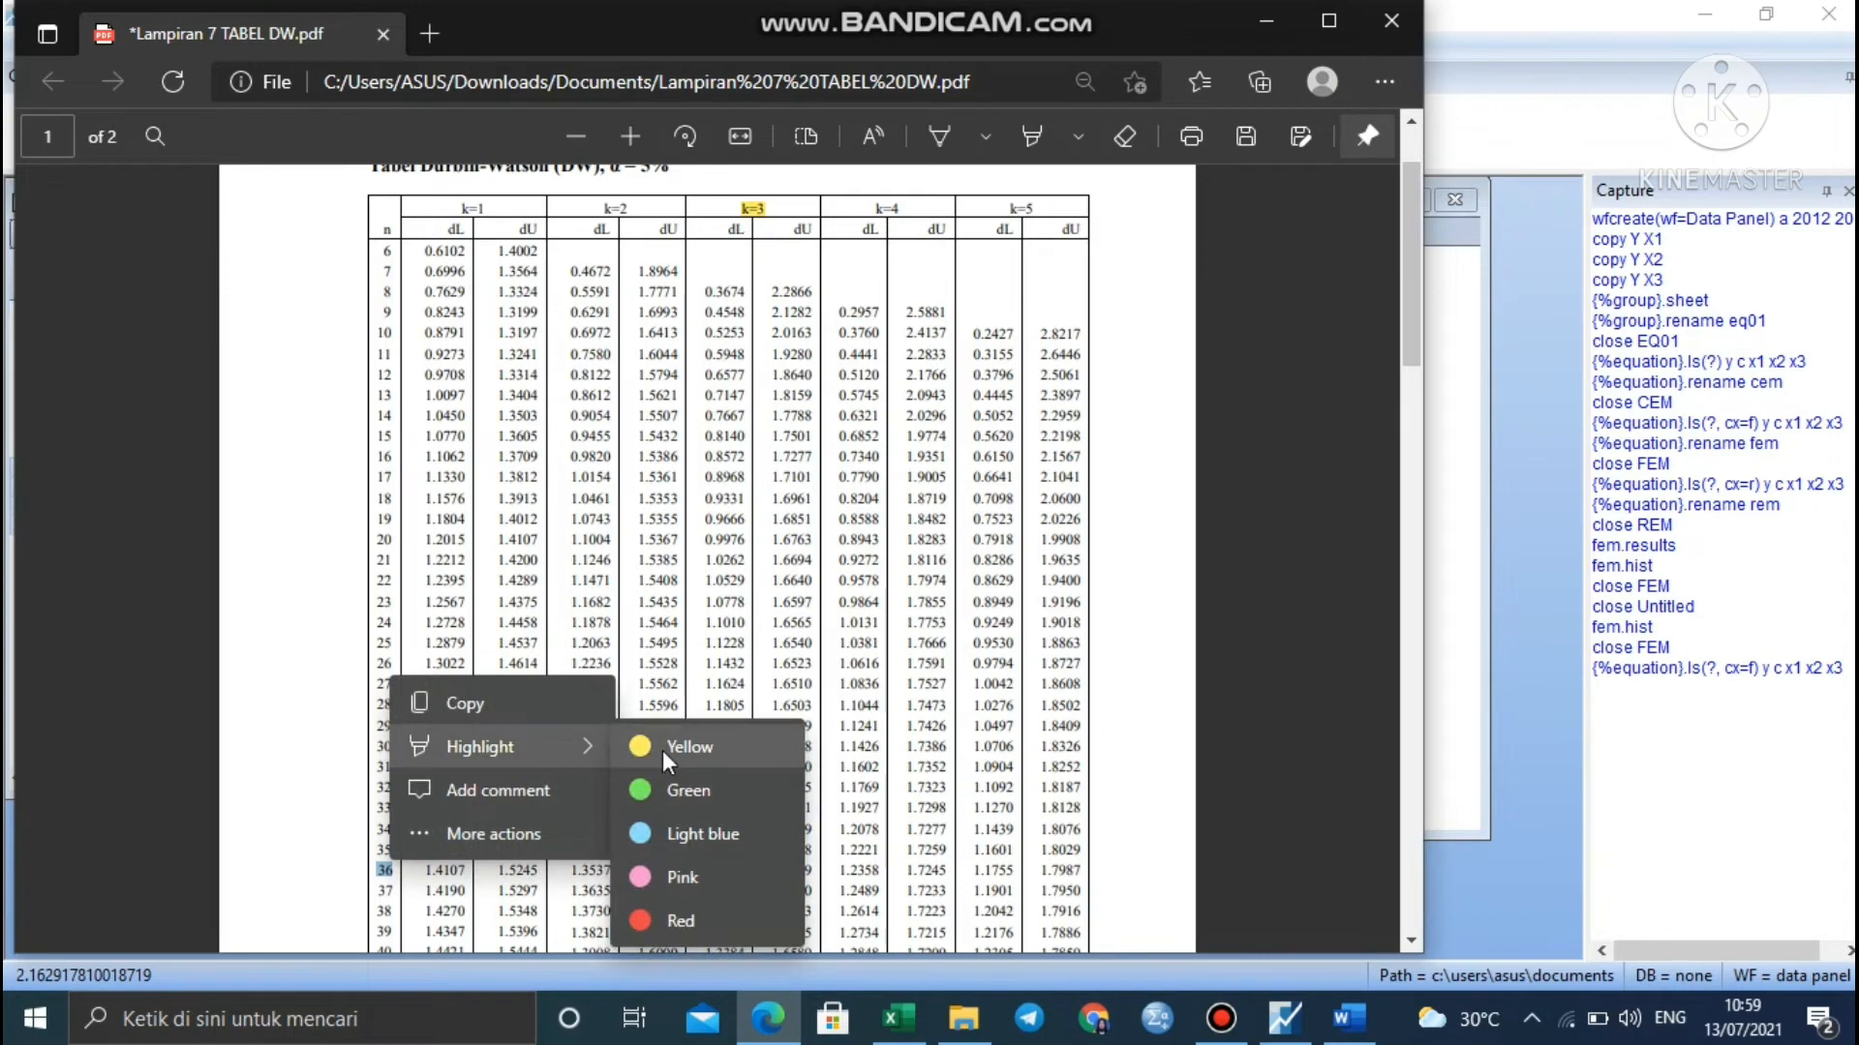
click(662, 747)
scroll(423, 753, down, 5)
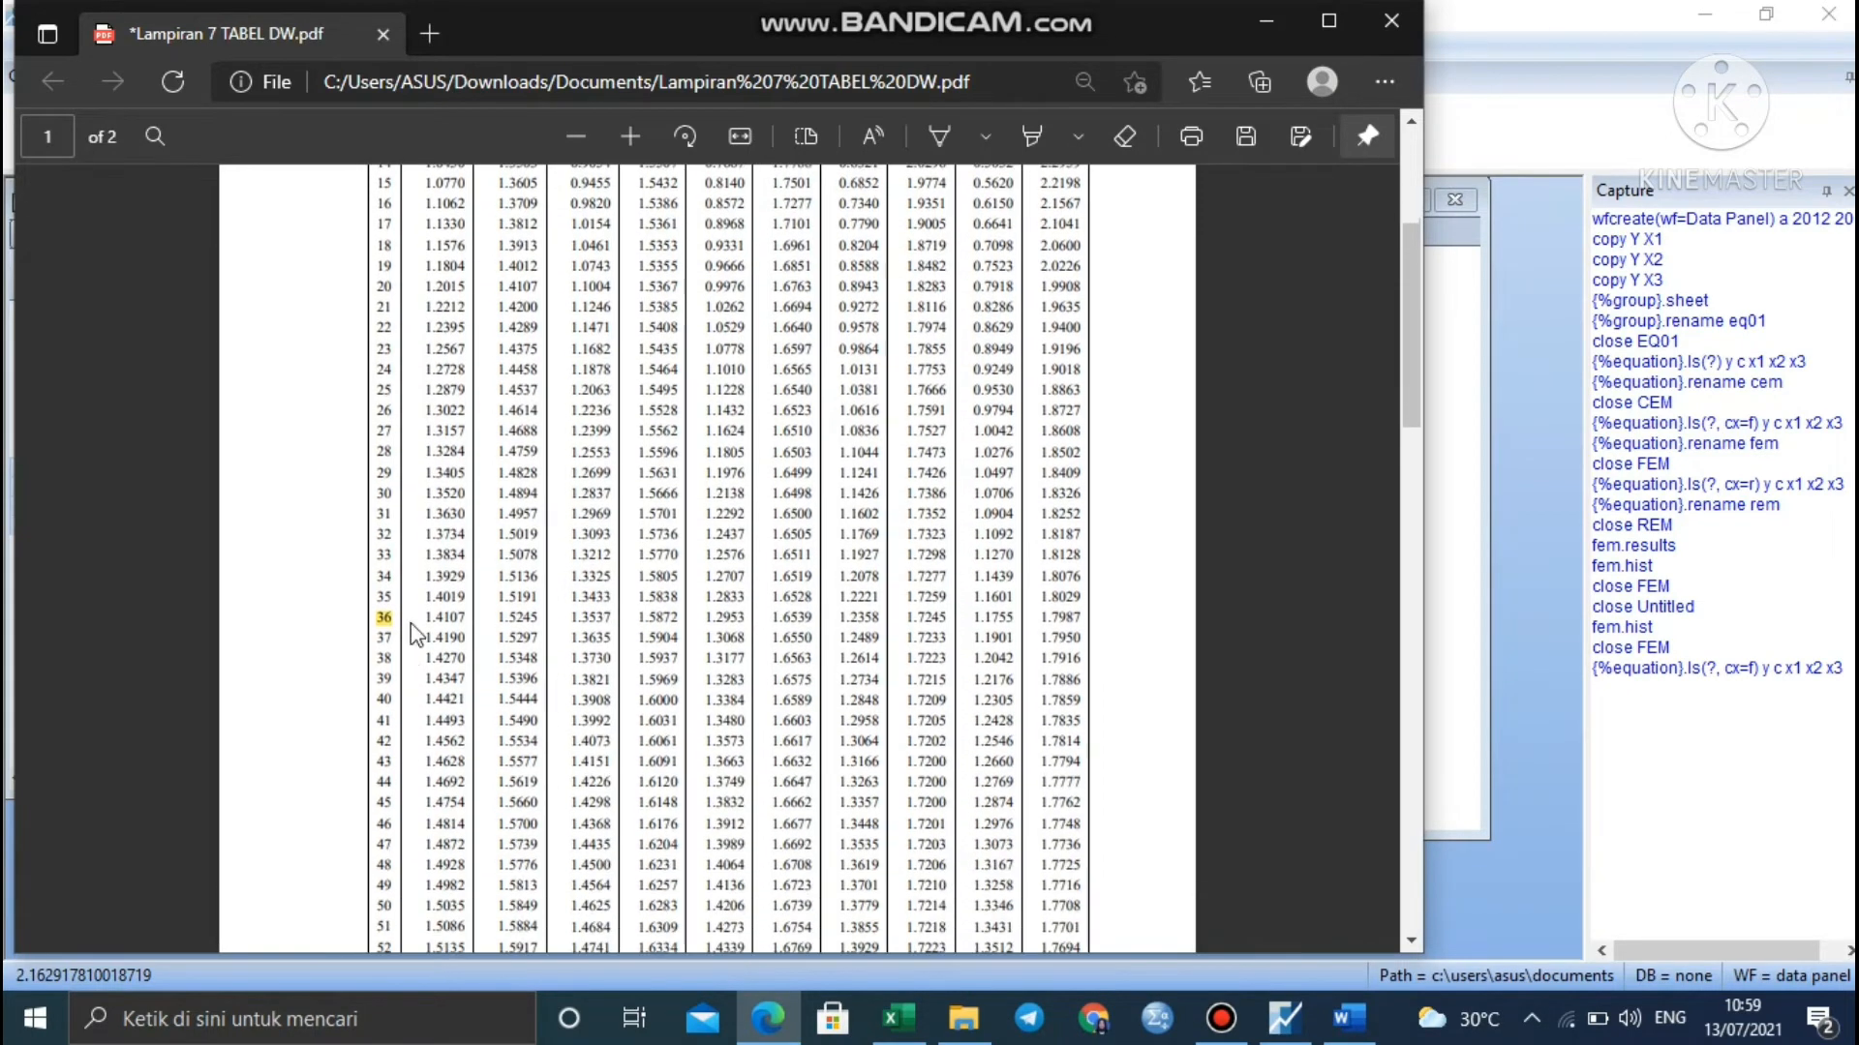
scroll(646, 871, up, 5)
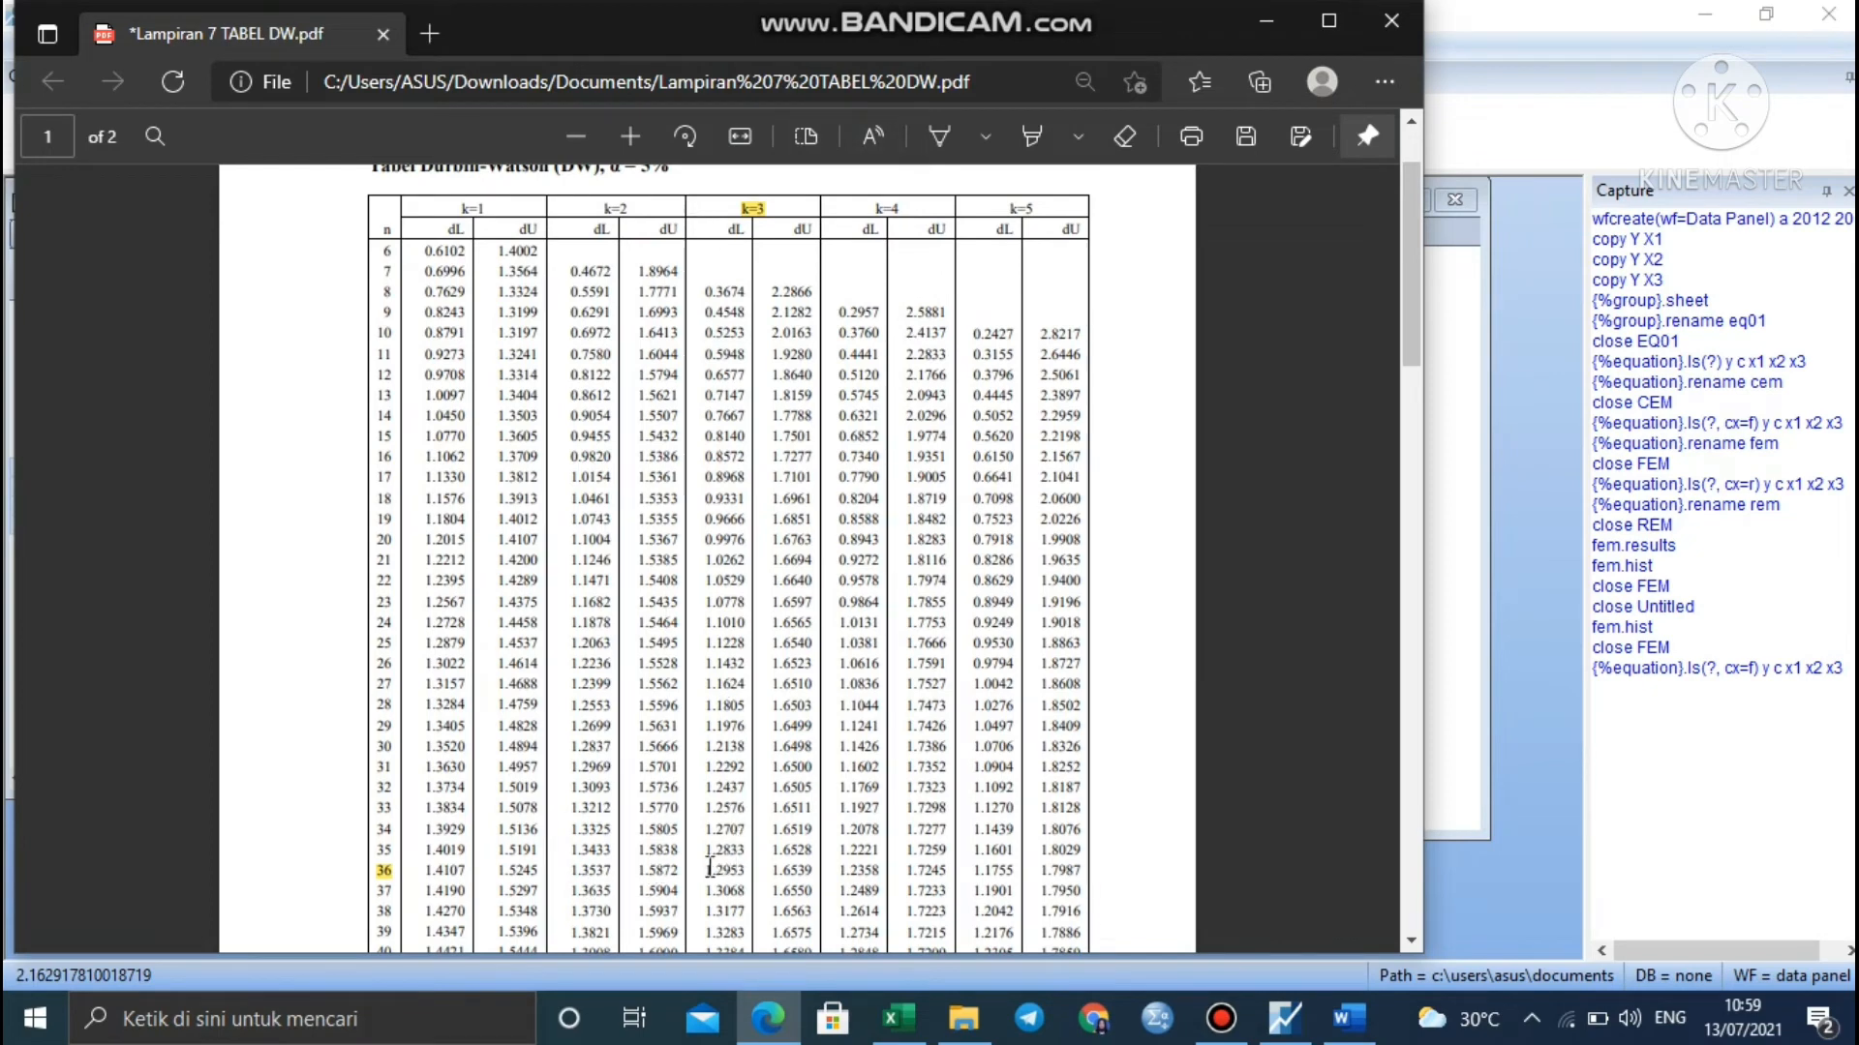
- Highlight the dL value 1.2953 and the dU value 1.6539 in yellow, in row 36 under k=3
drag(706, 874, 752, 871)
mouse_move(809, 744)
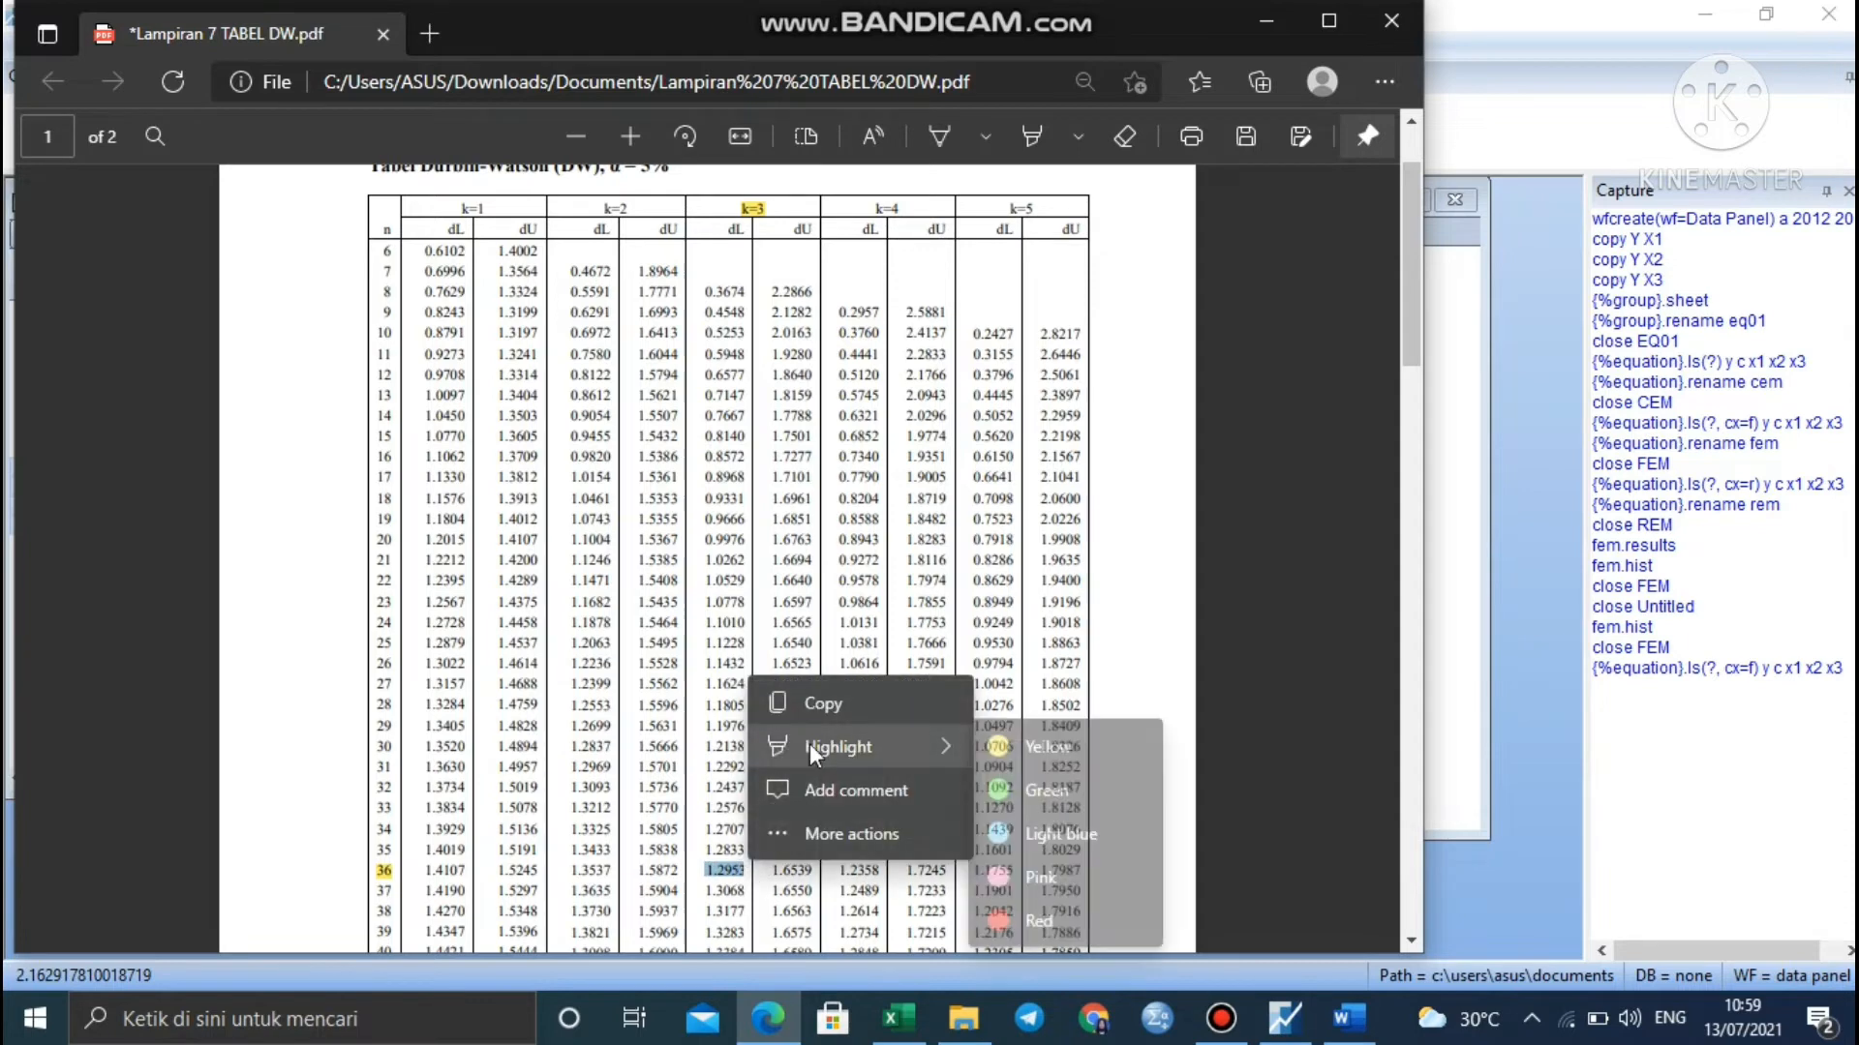
click(1067, 748)
drag(775, 868, 815, 875)
mouse_move(852, 754)
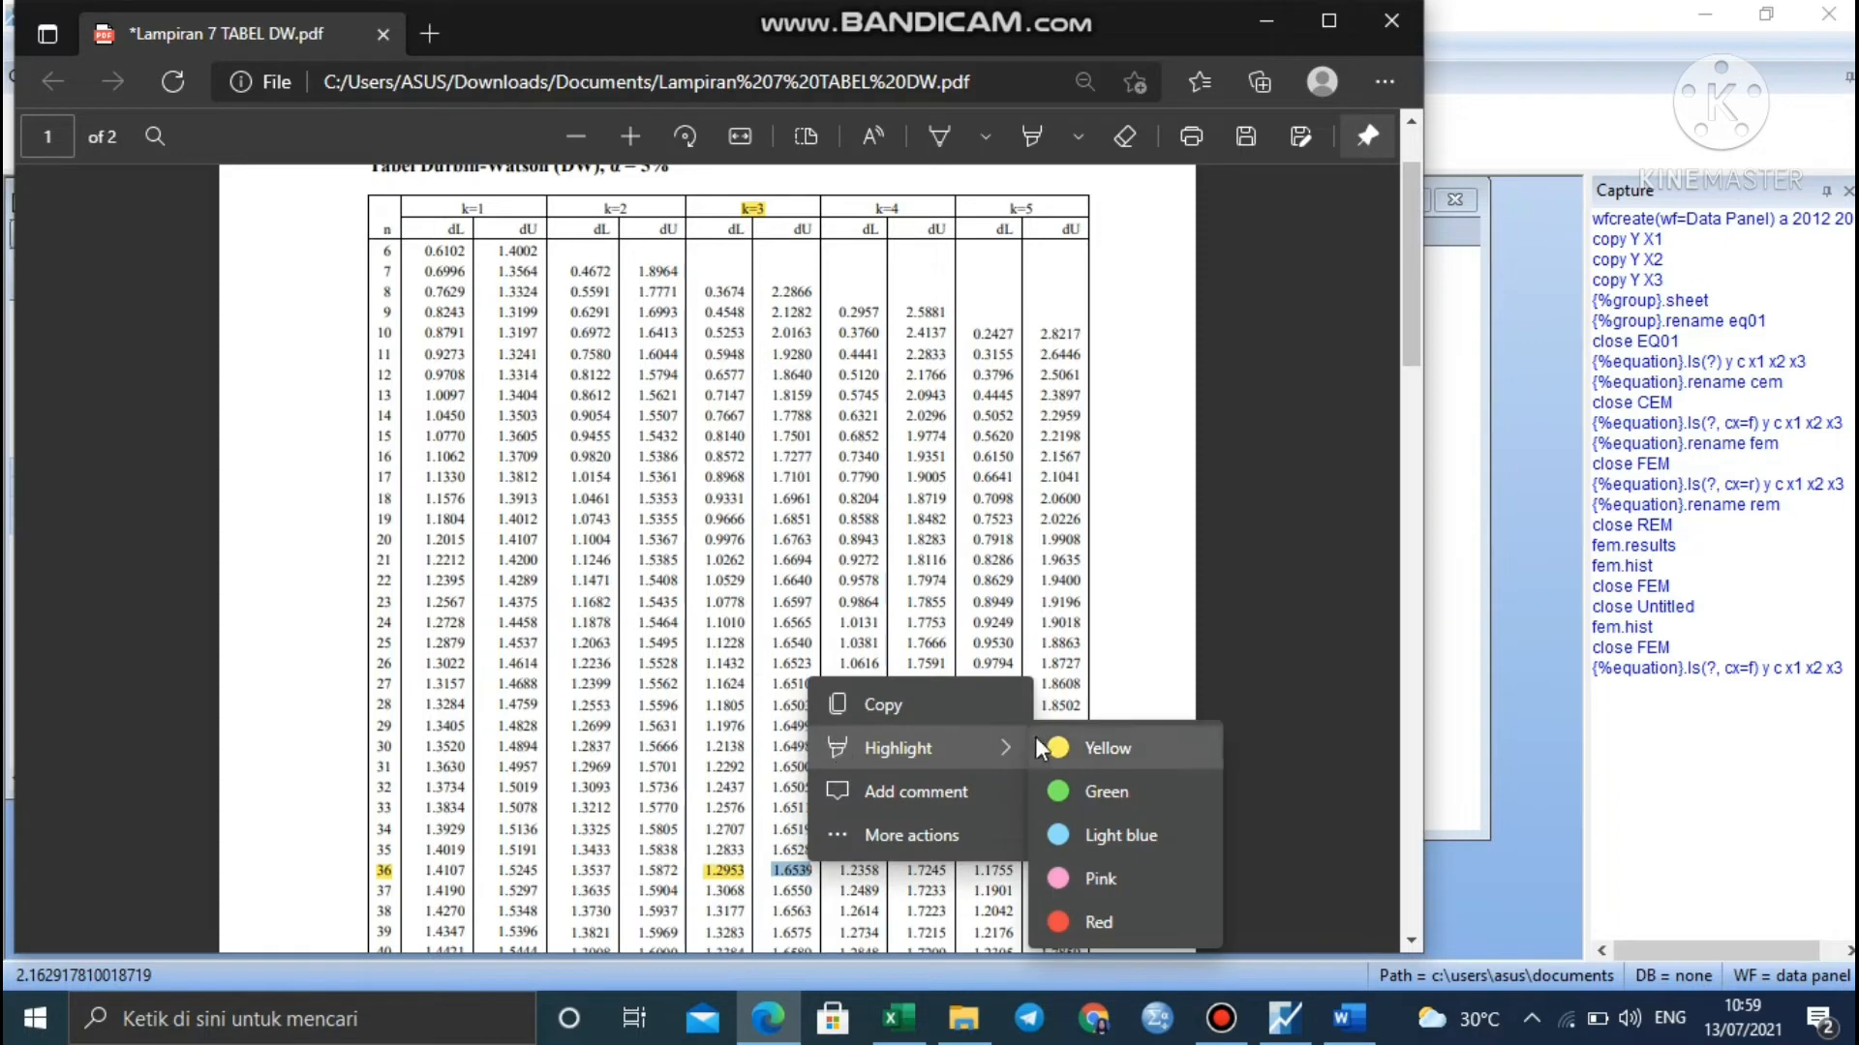
click(1072, 752)
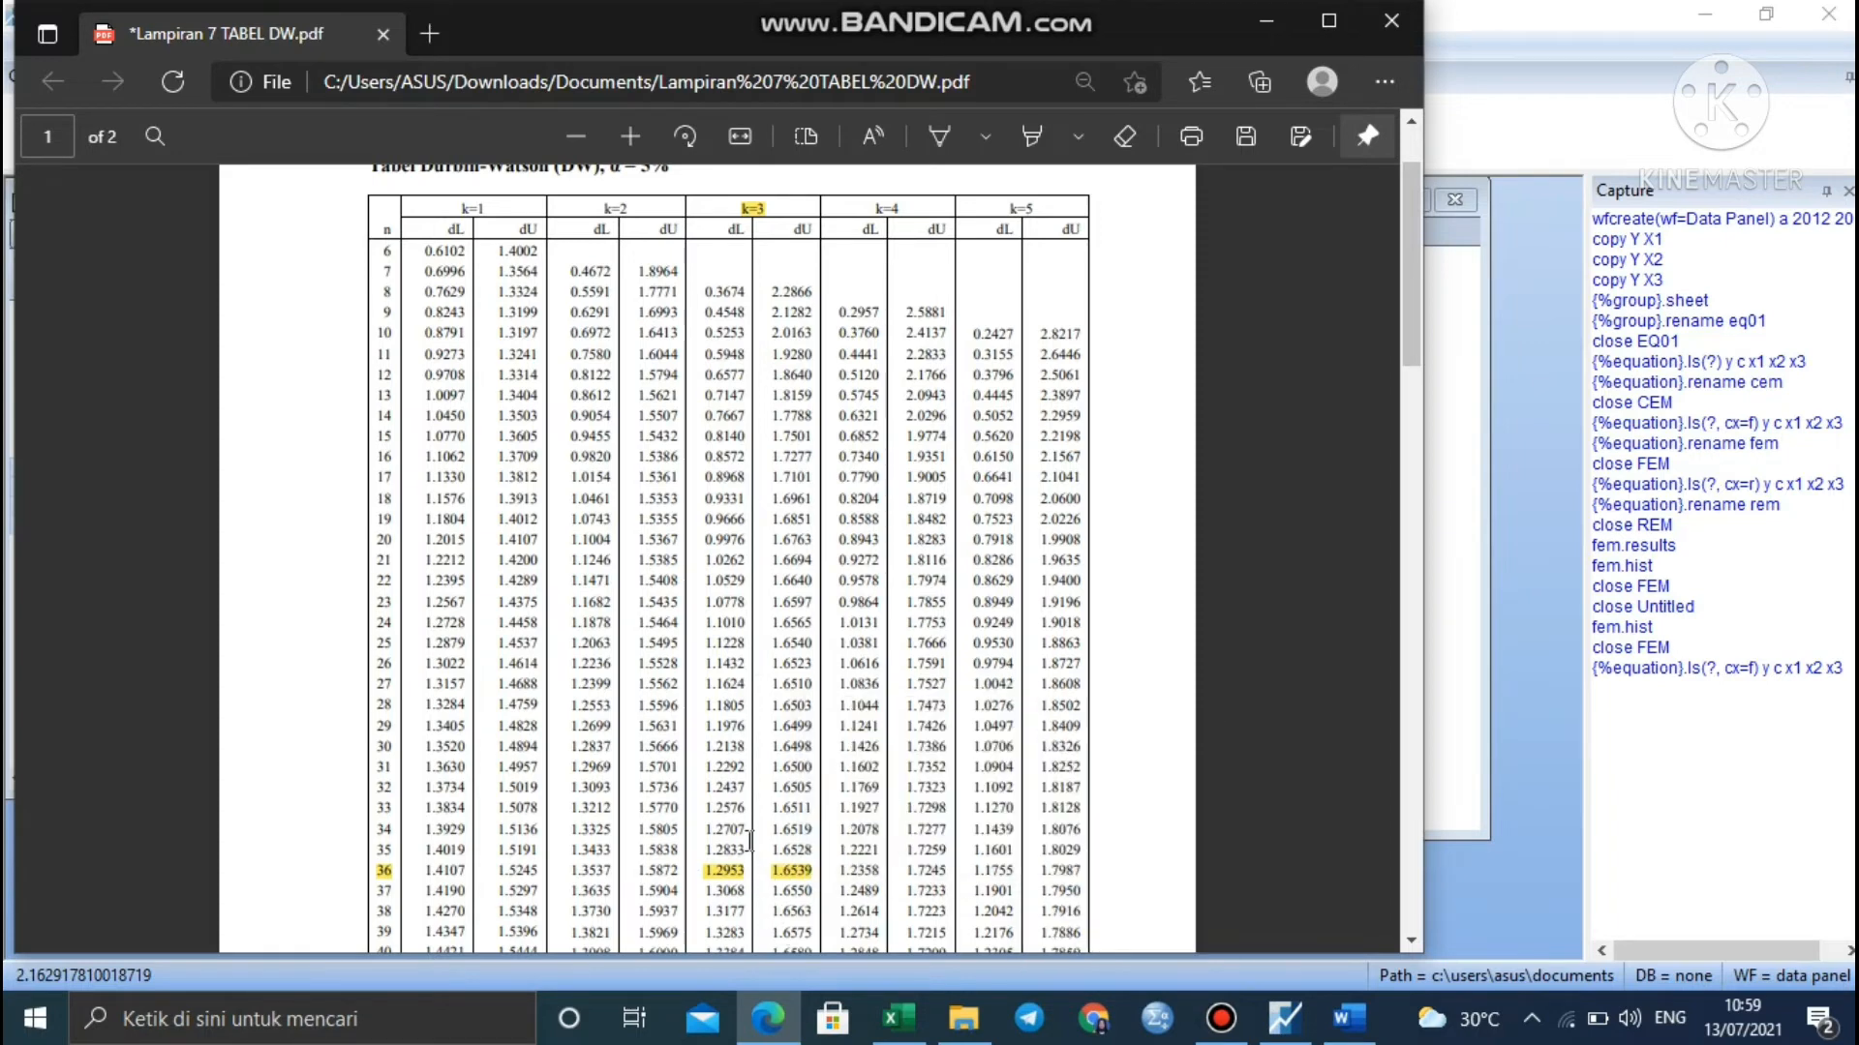
- Review the highlighted entries of row 36, then switch to EViews and examine the Durbin-Watson statistic in the equation output
scroll(356, 848, up, 1)
scroll(376, 866, down, 1)
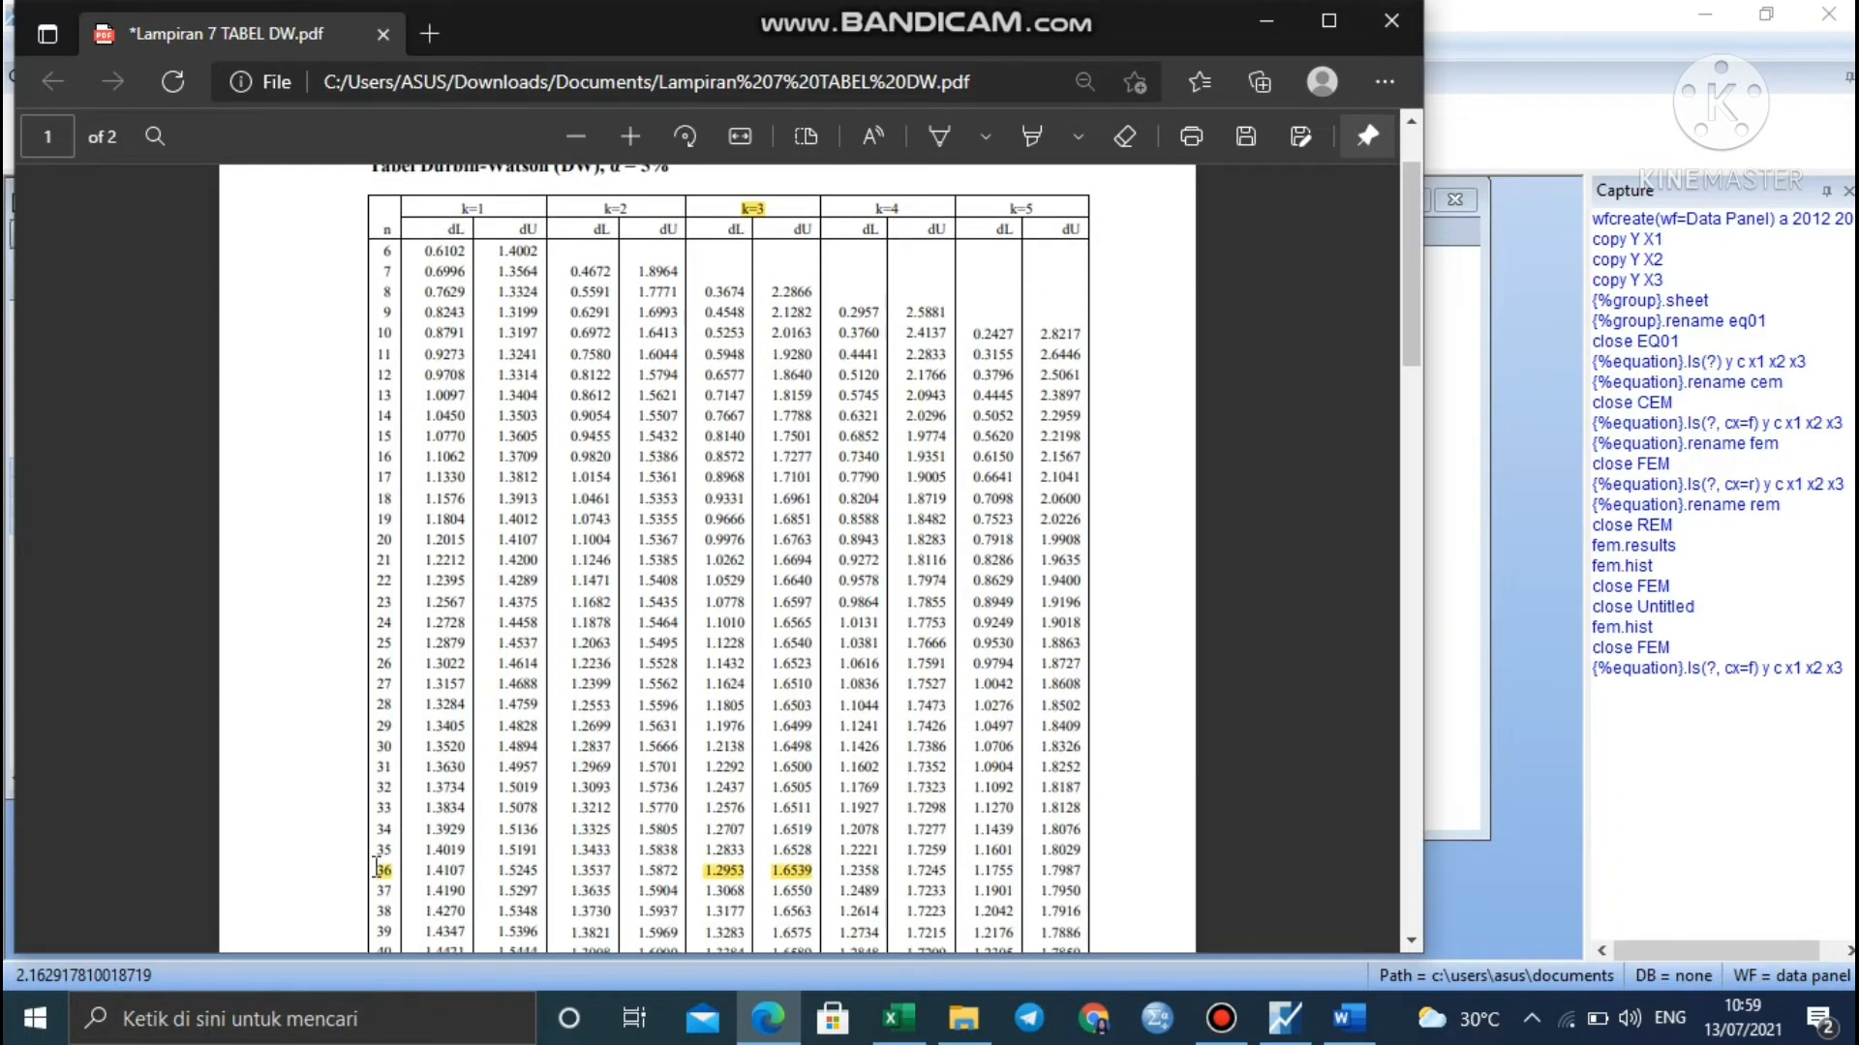
click(377, 868)
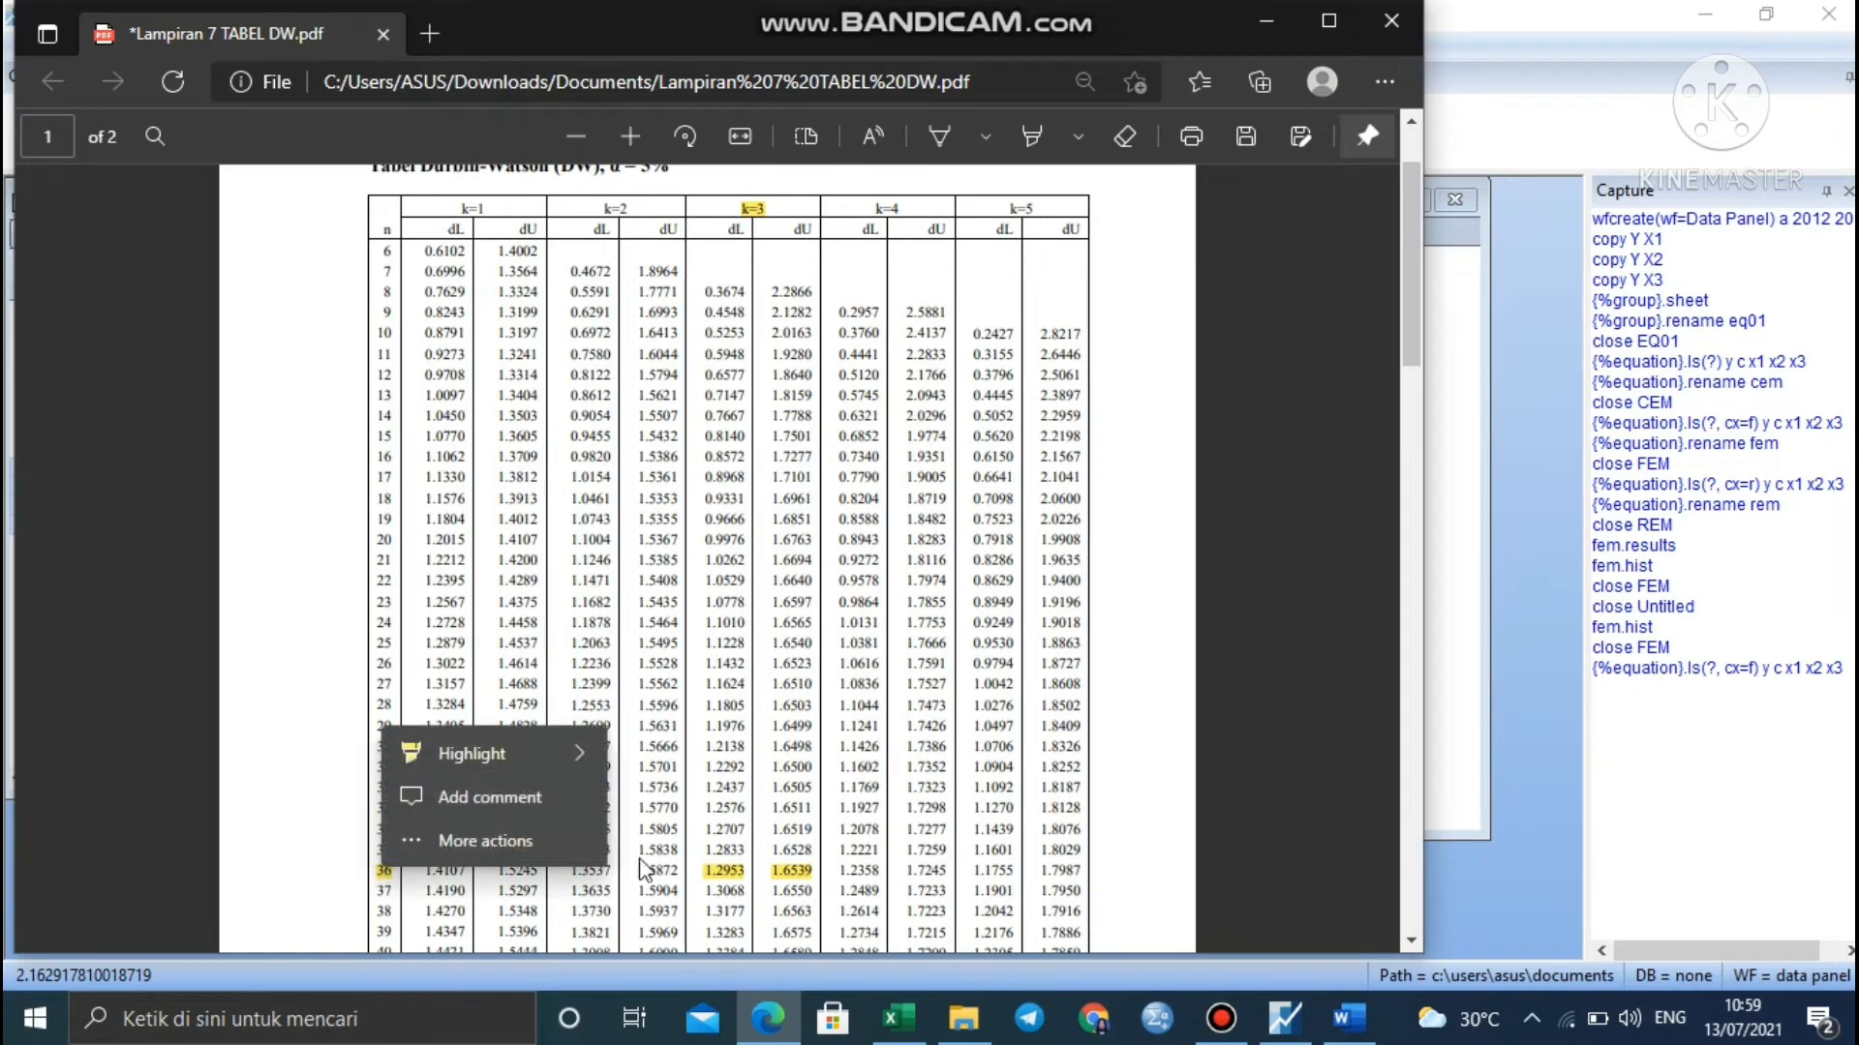
click(341, 896)
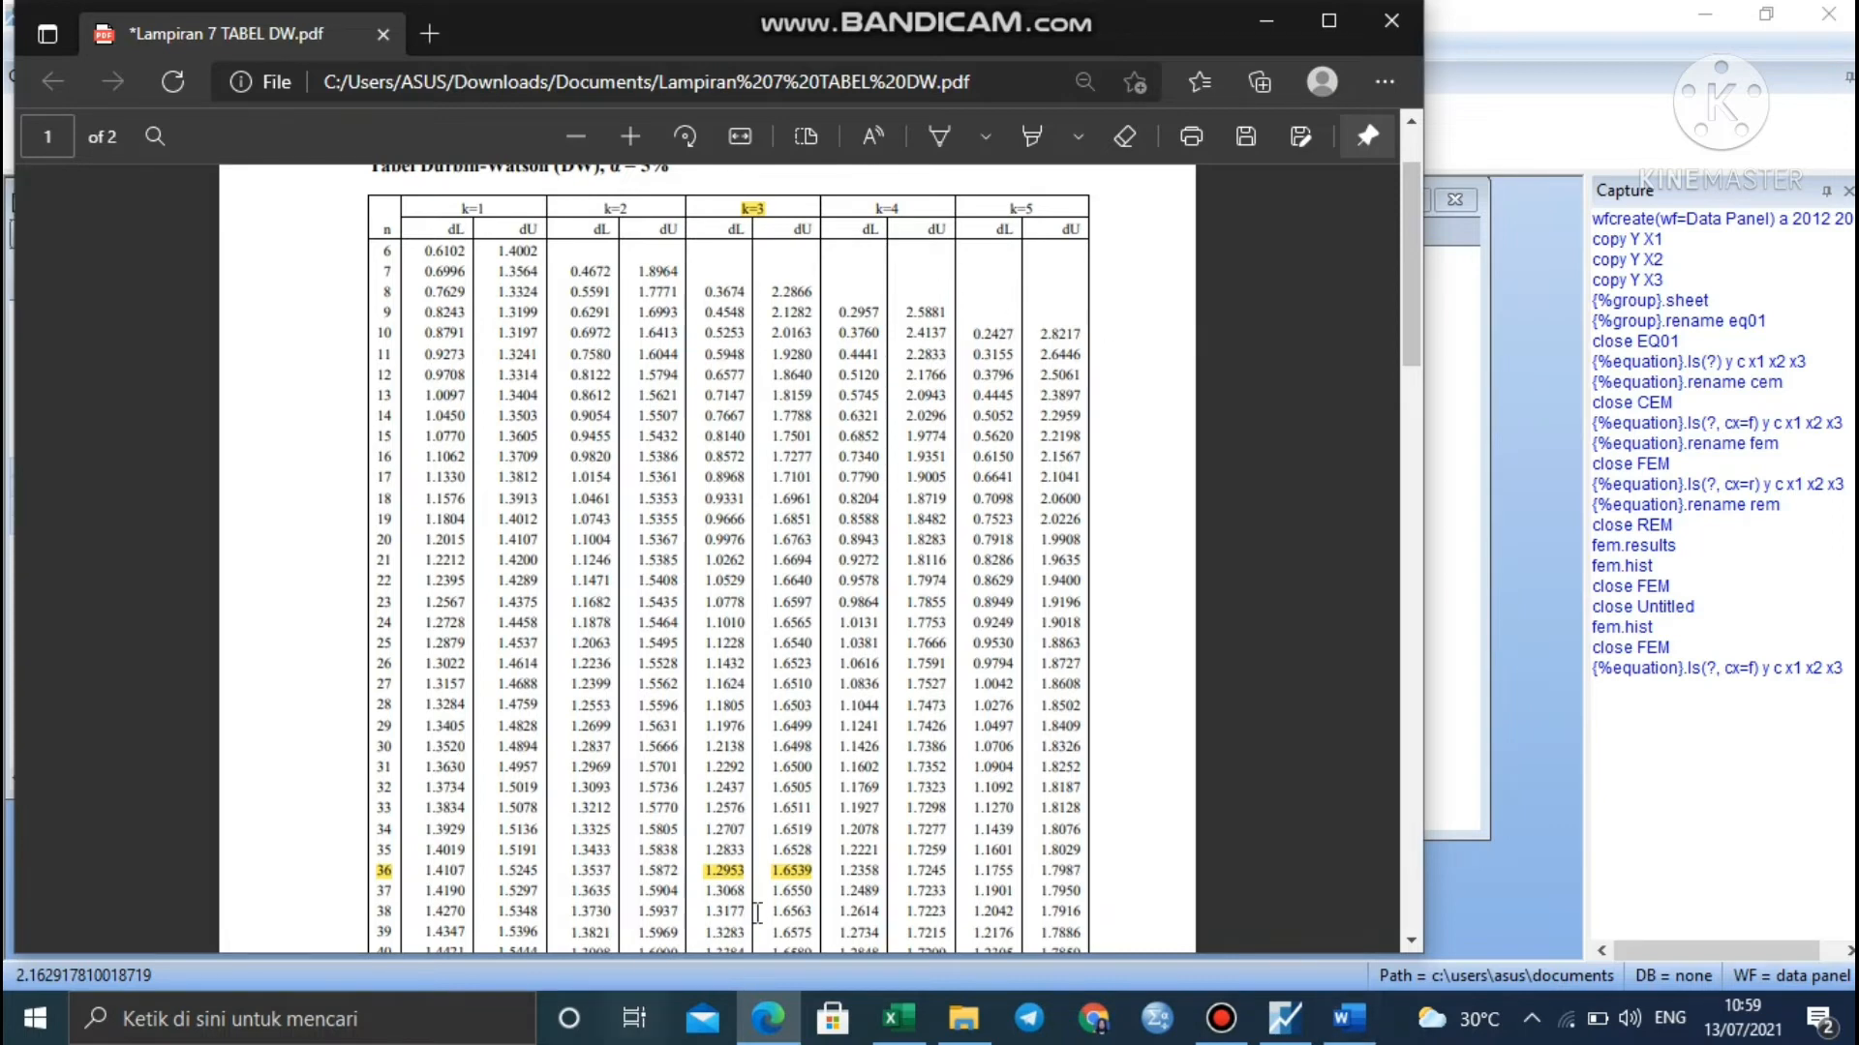
click(718, 870)
click(790, 873)
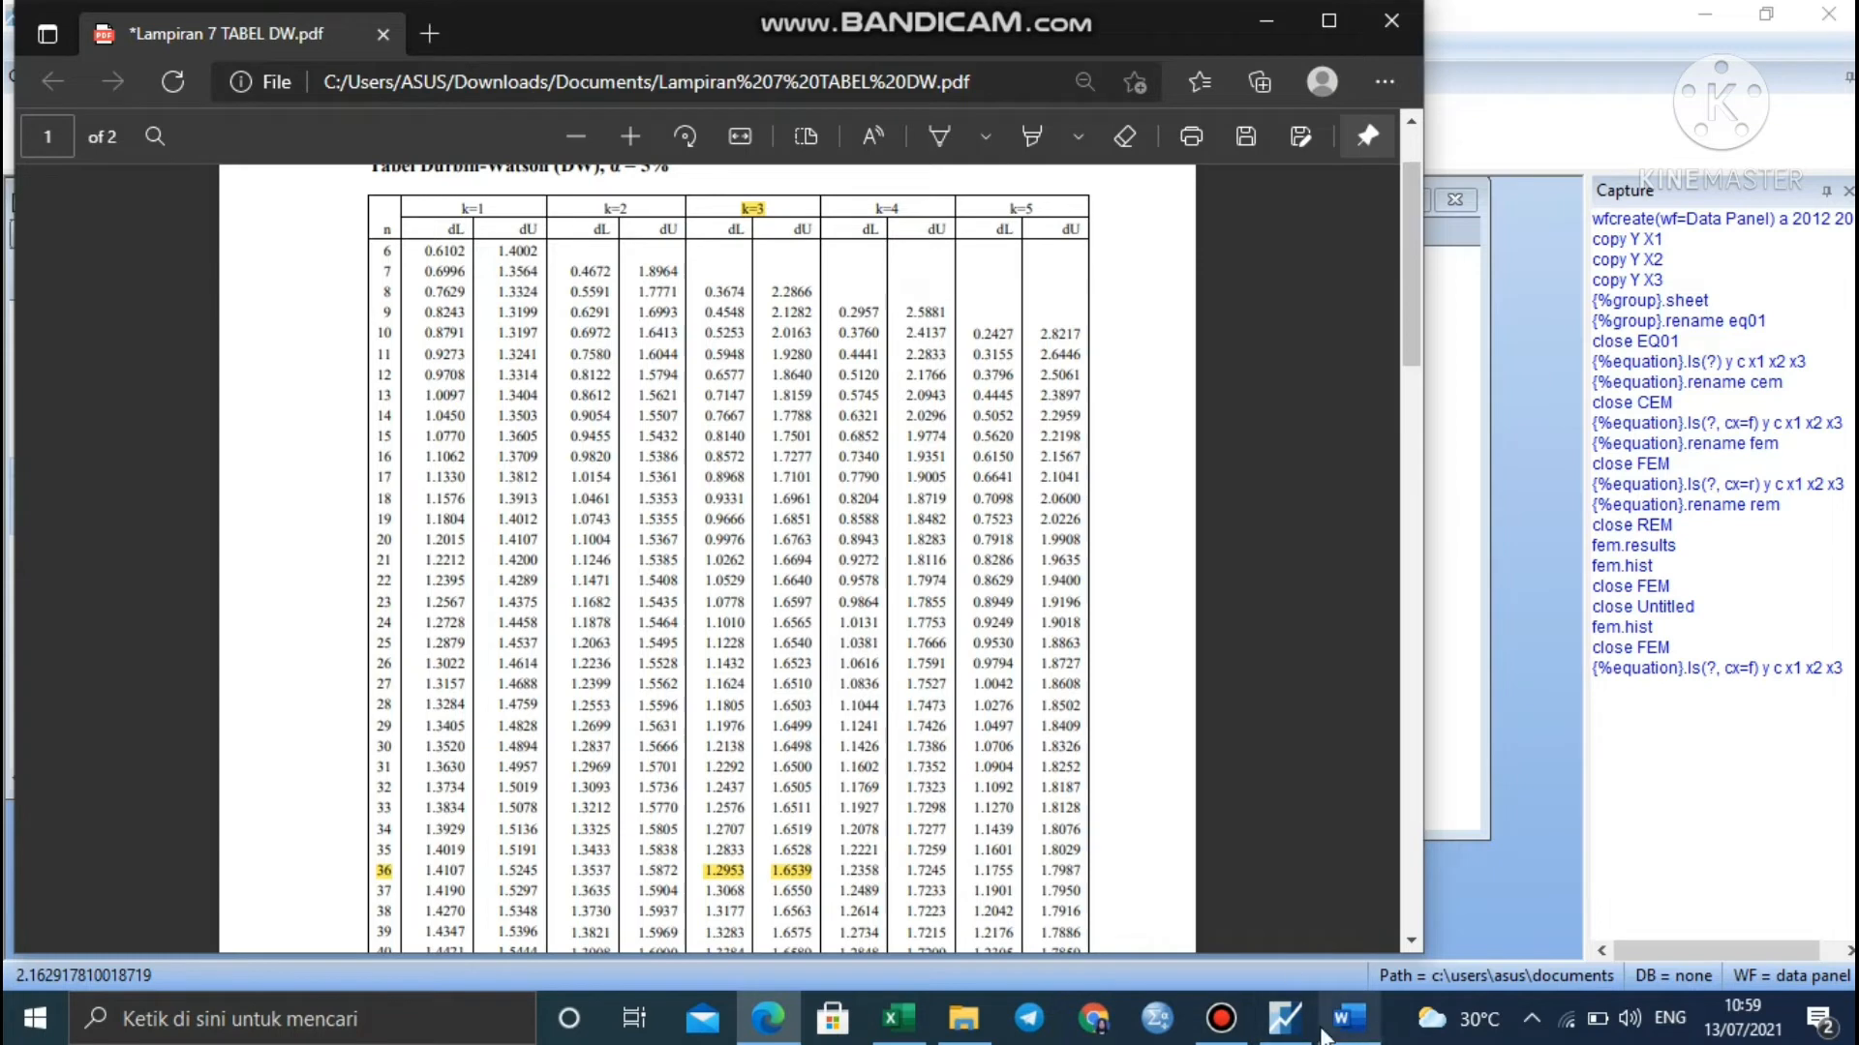
click(1482, 727)
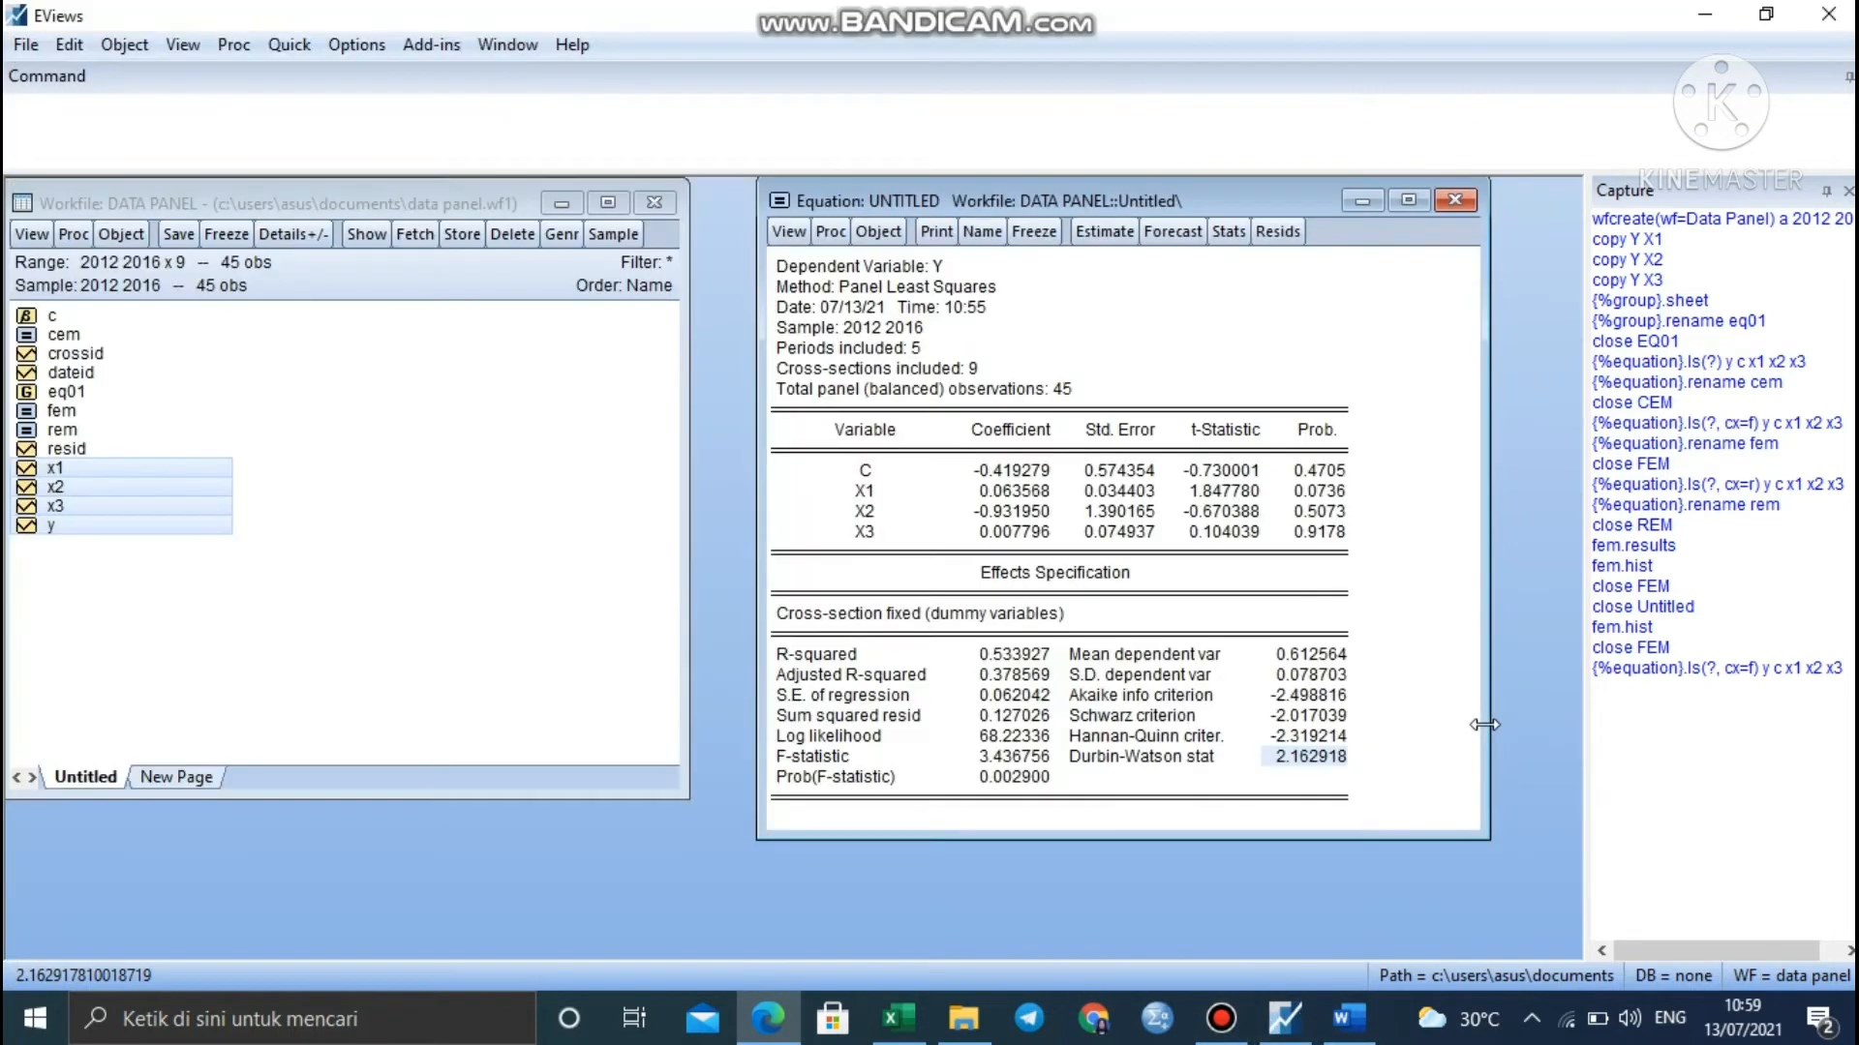
click(1259, 760)
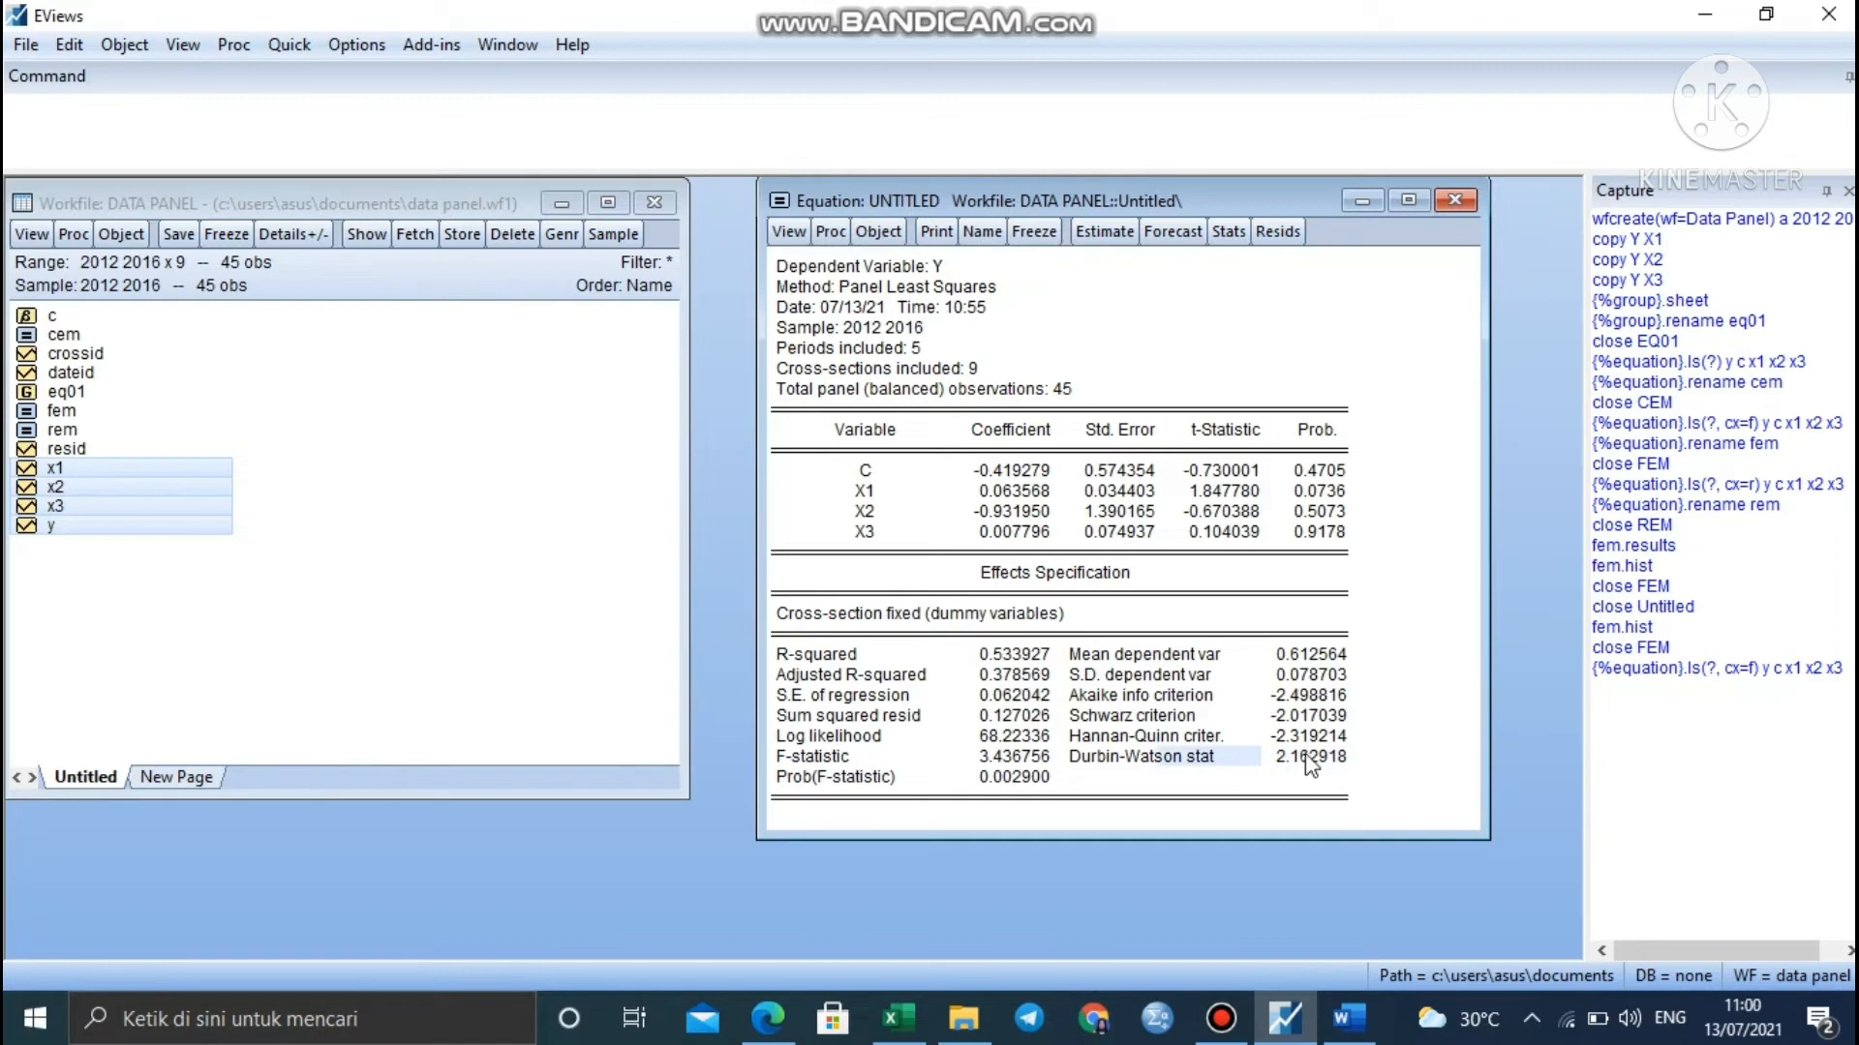
click(1309, 760)
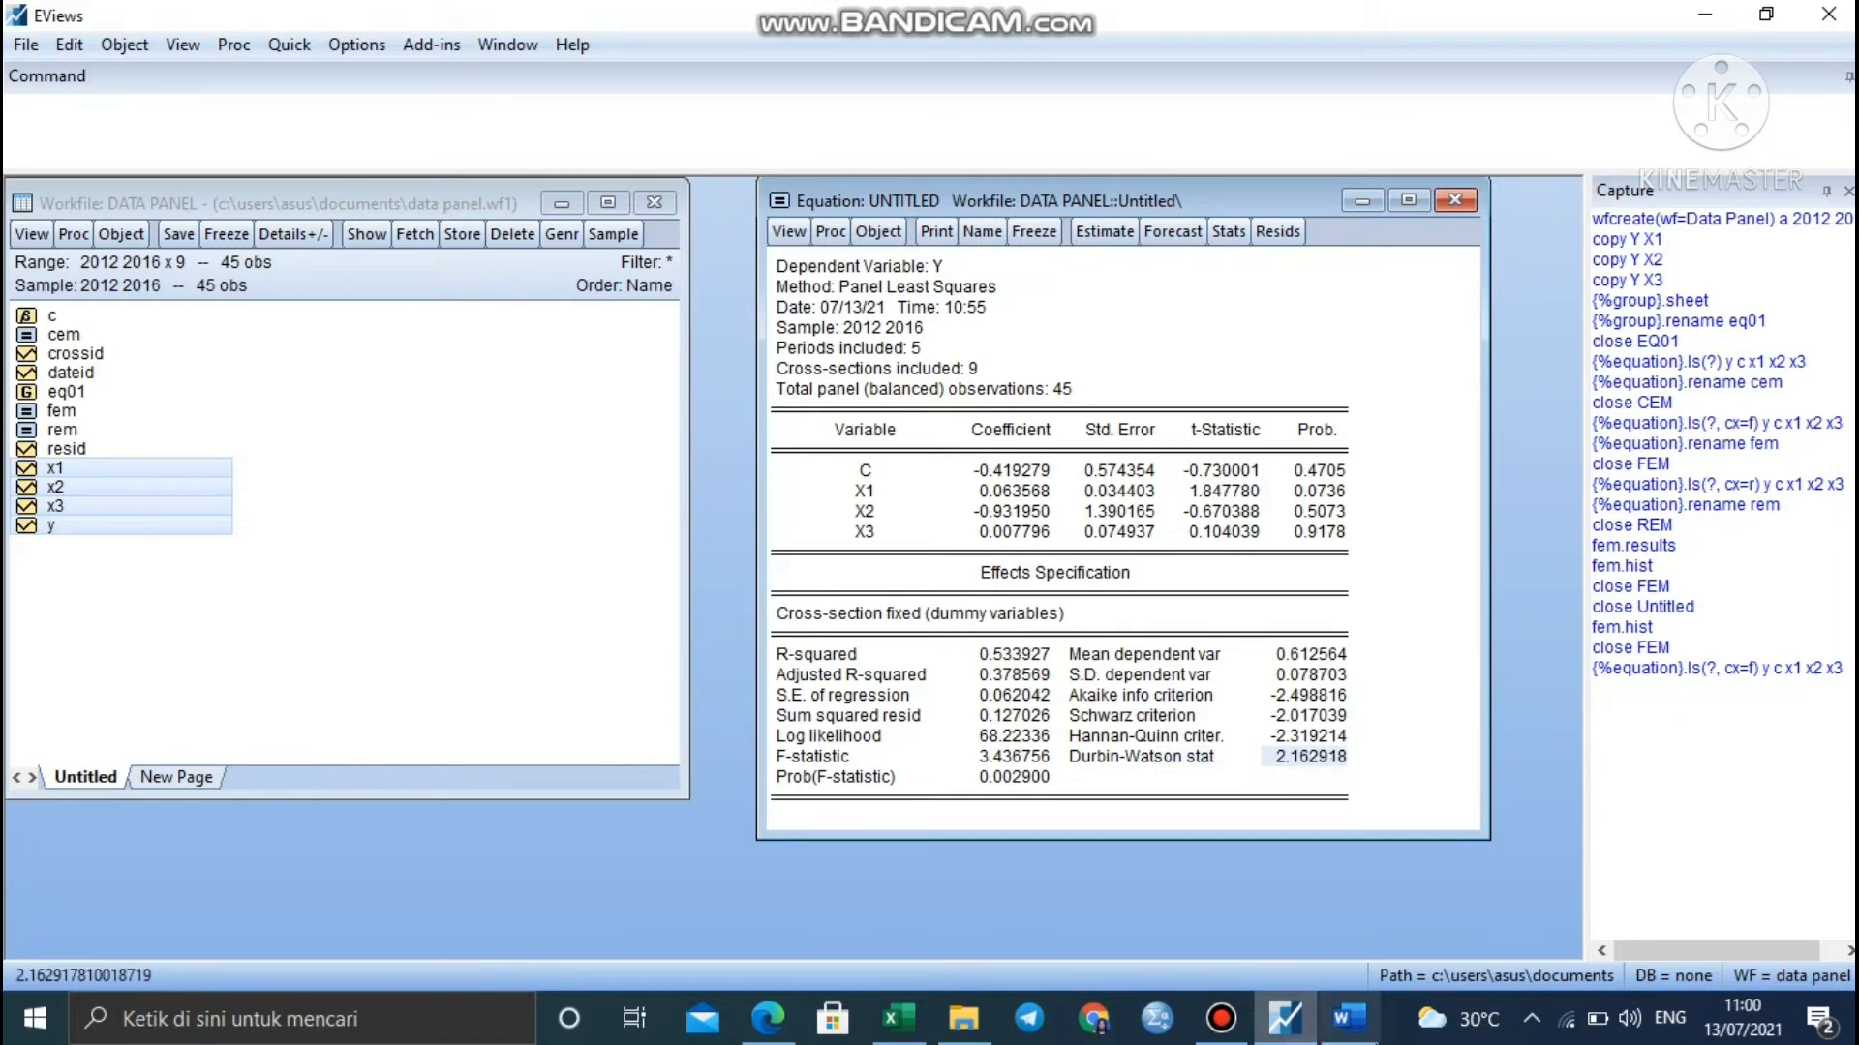
- Switch to the durbin document in Word and compare the dl and du values on its number line with the table in Edge
click(1349, 1018)
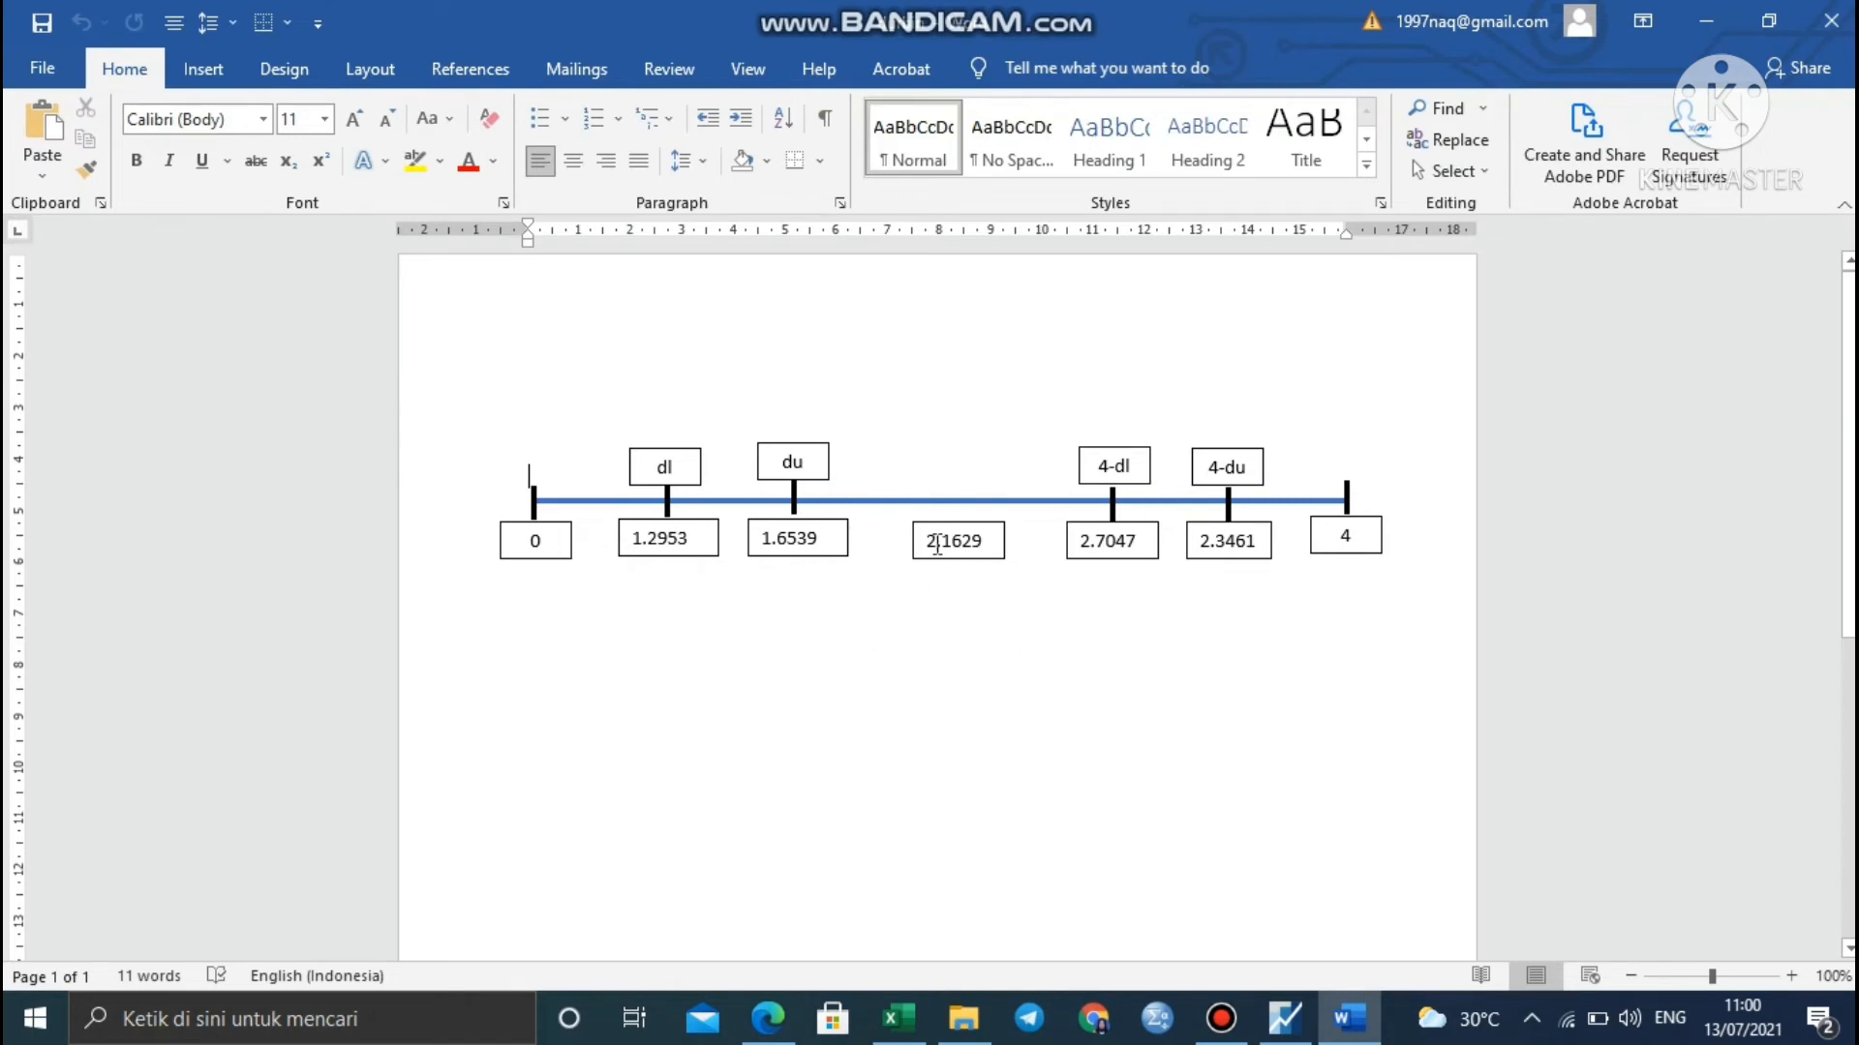
click(706, 540)
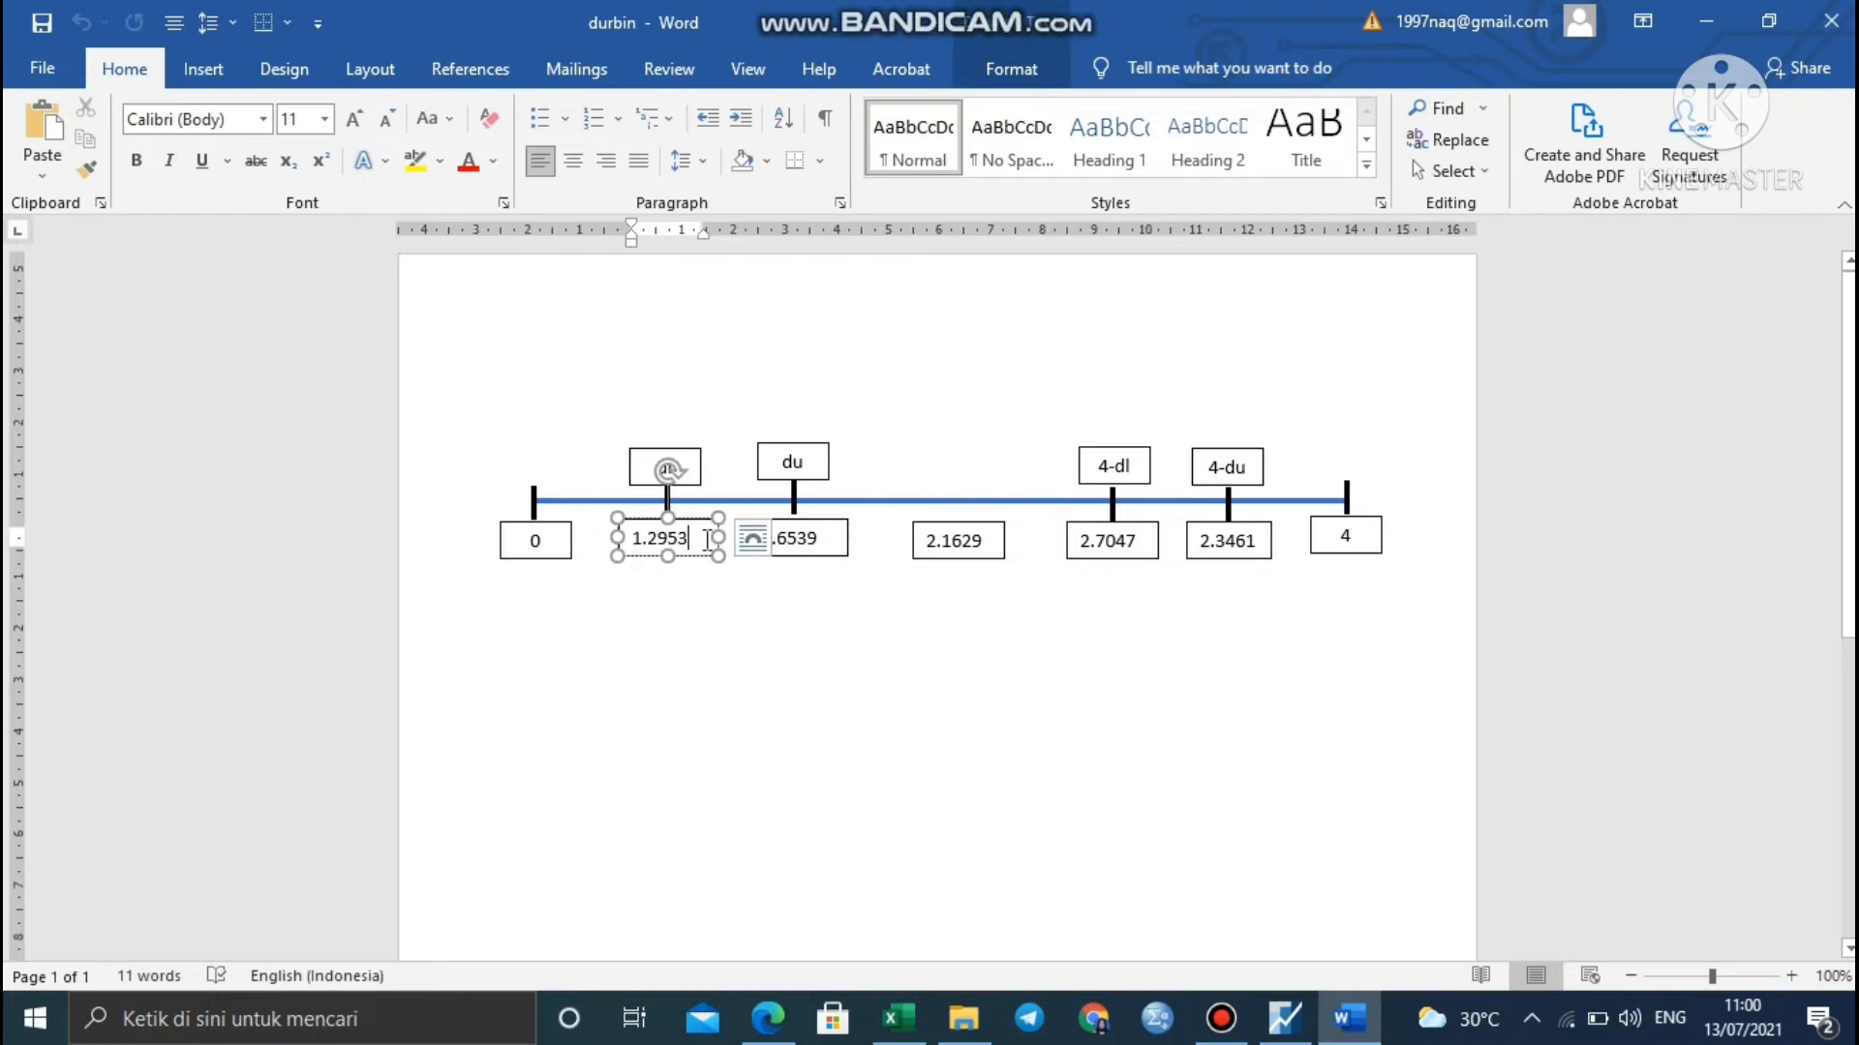
click(698, 624)
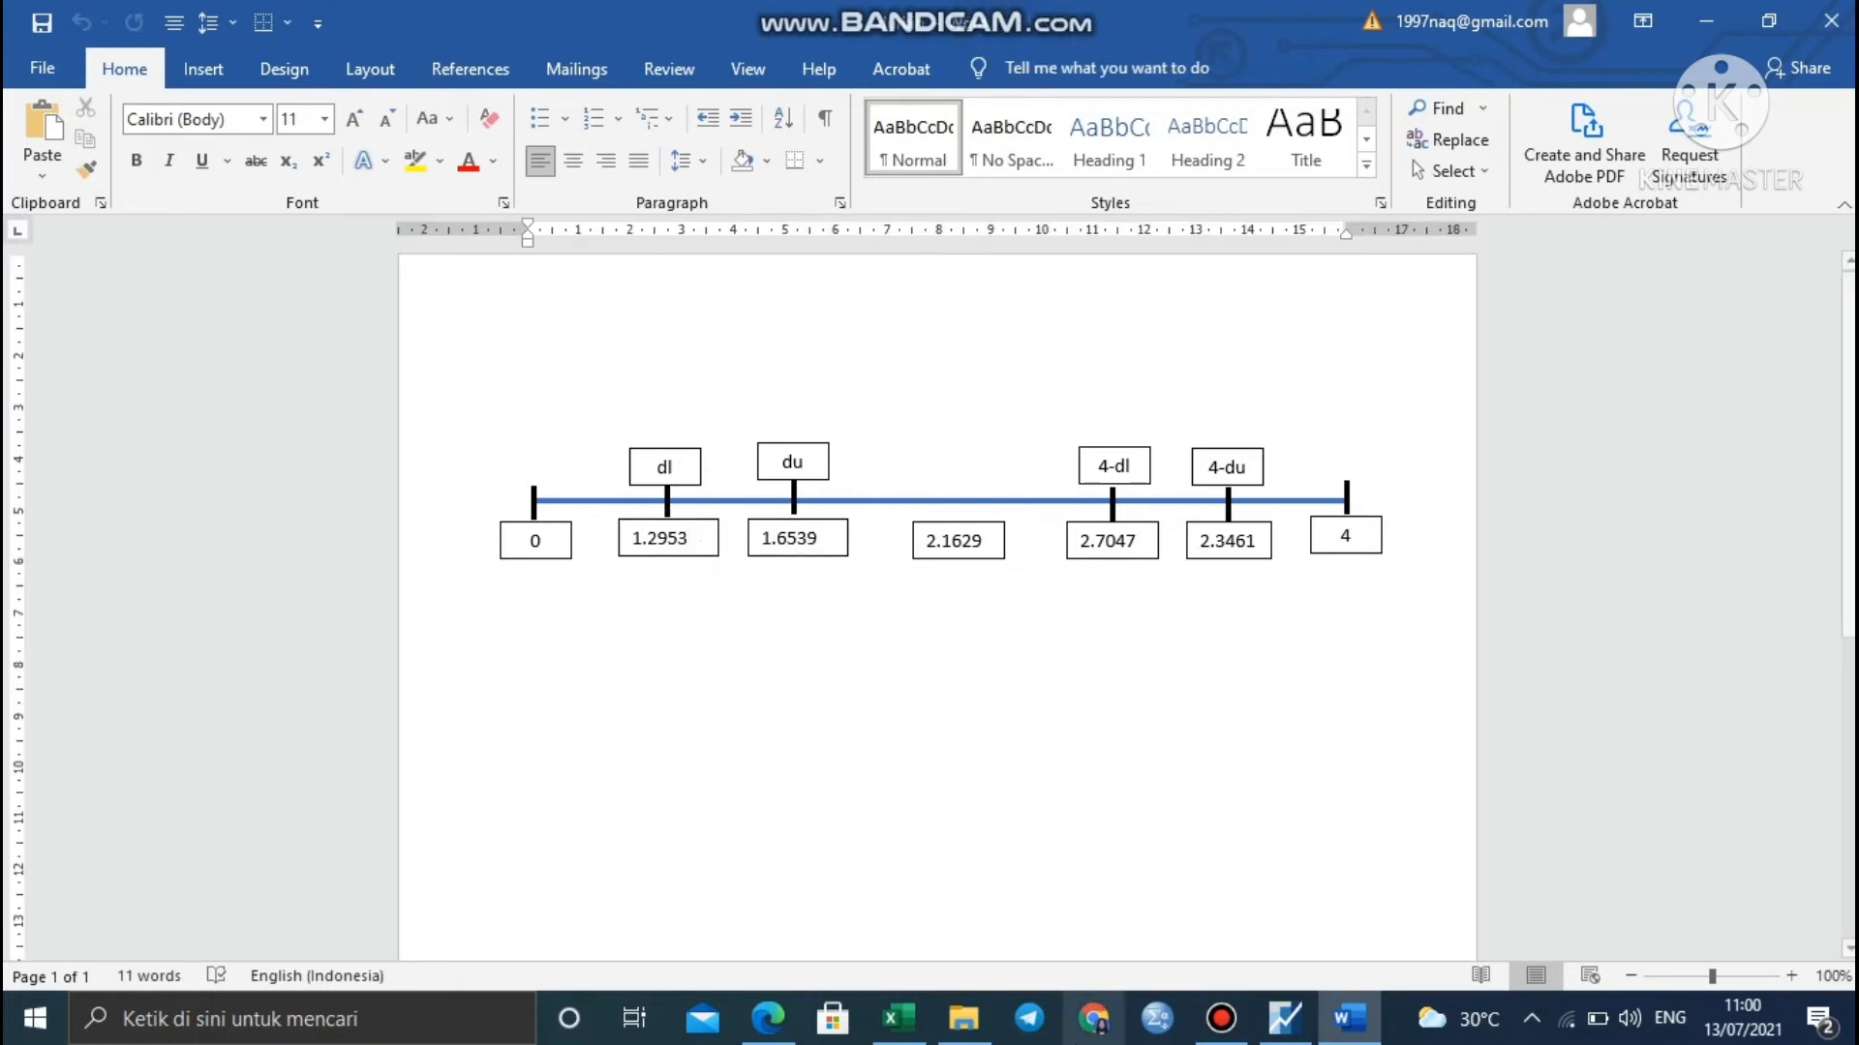
click(774, 1015)
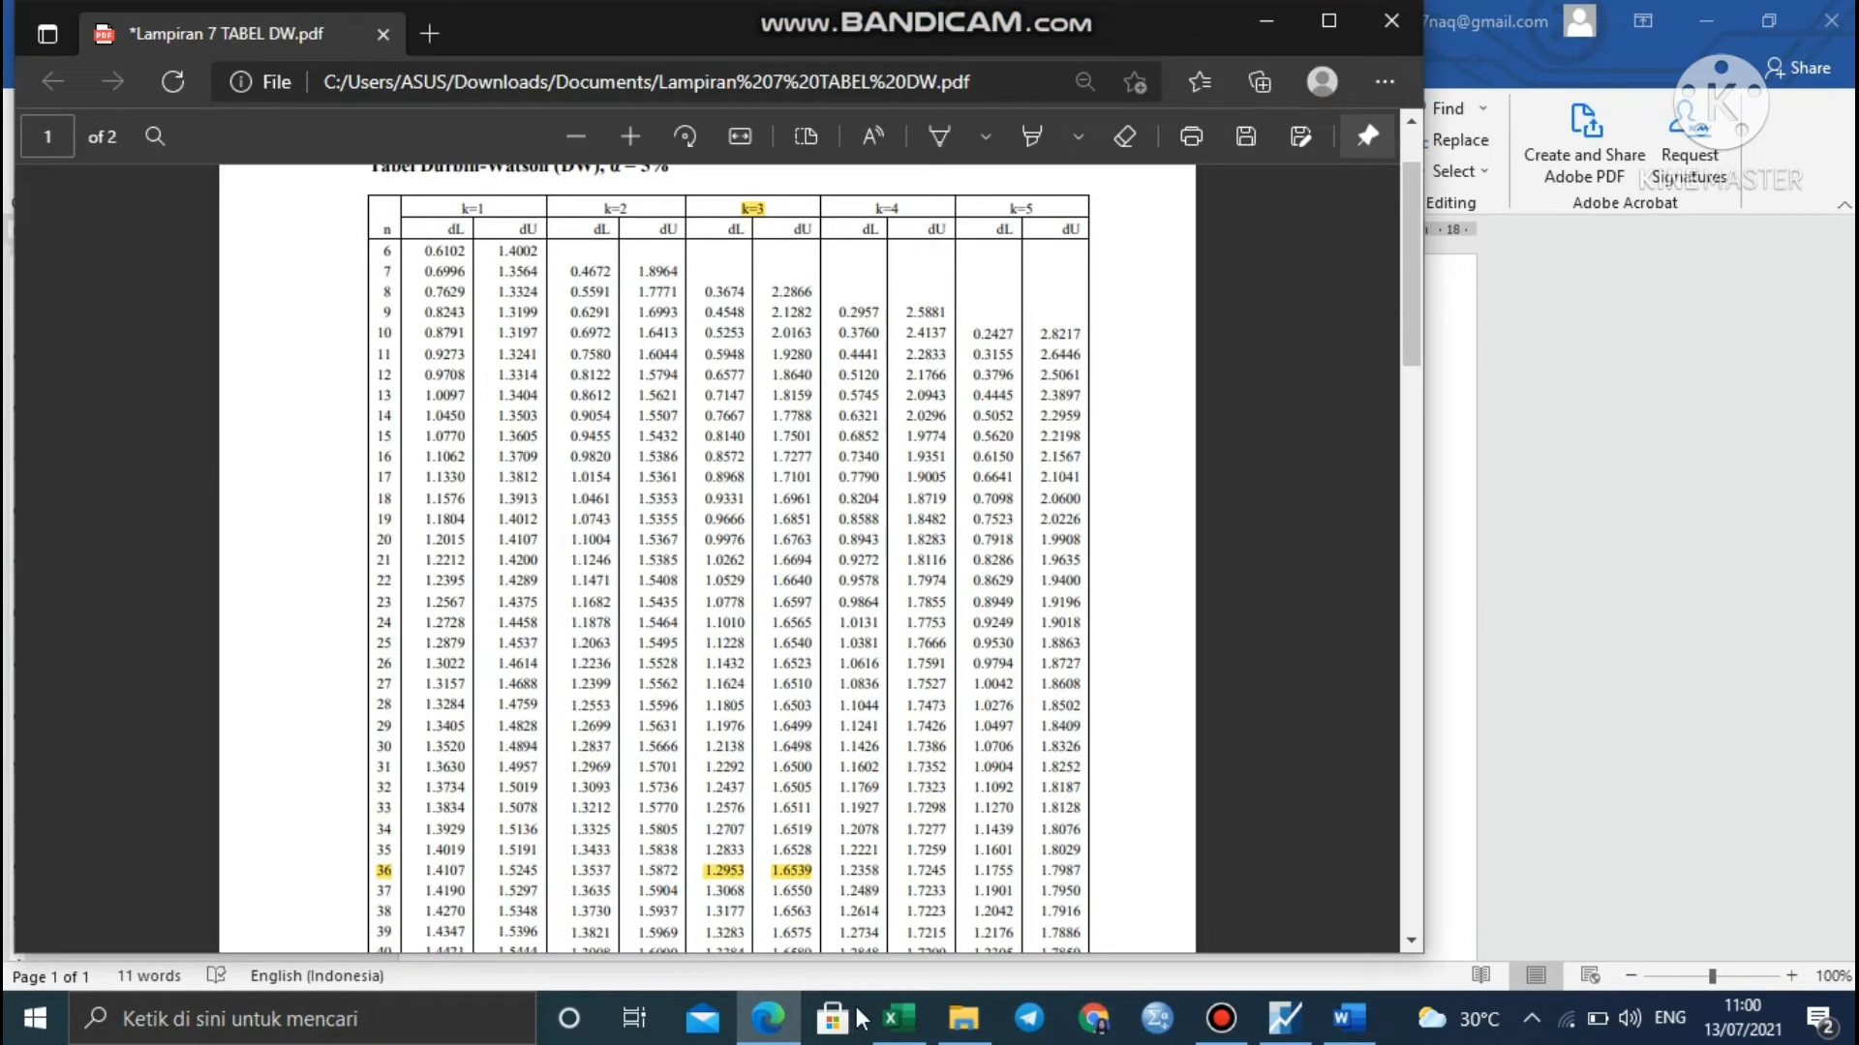
click(768, 1015)
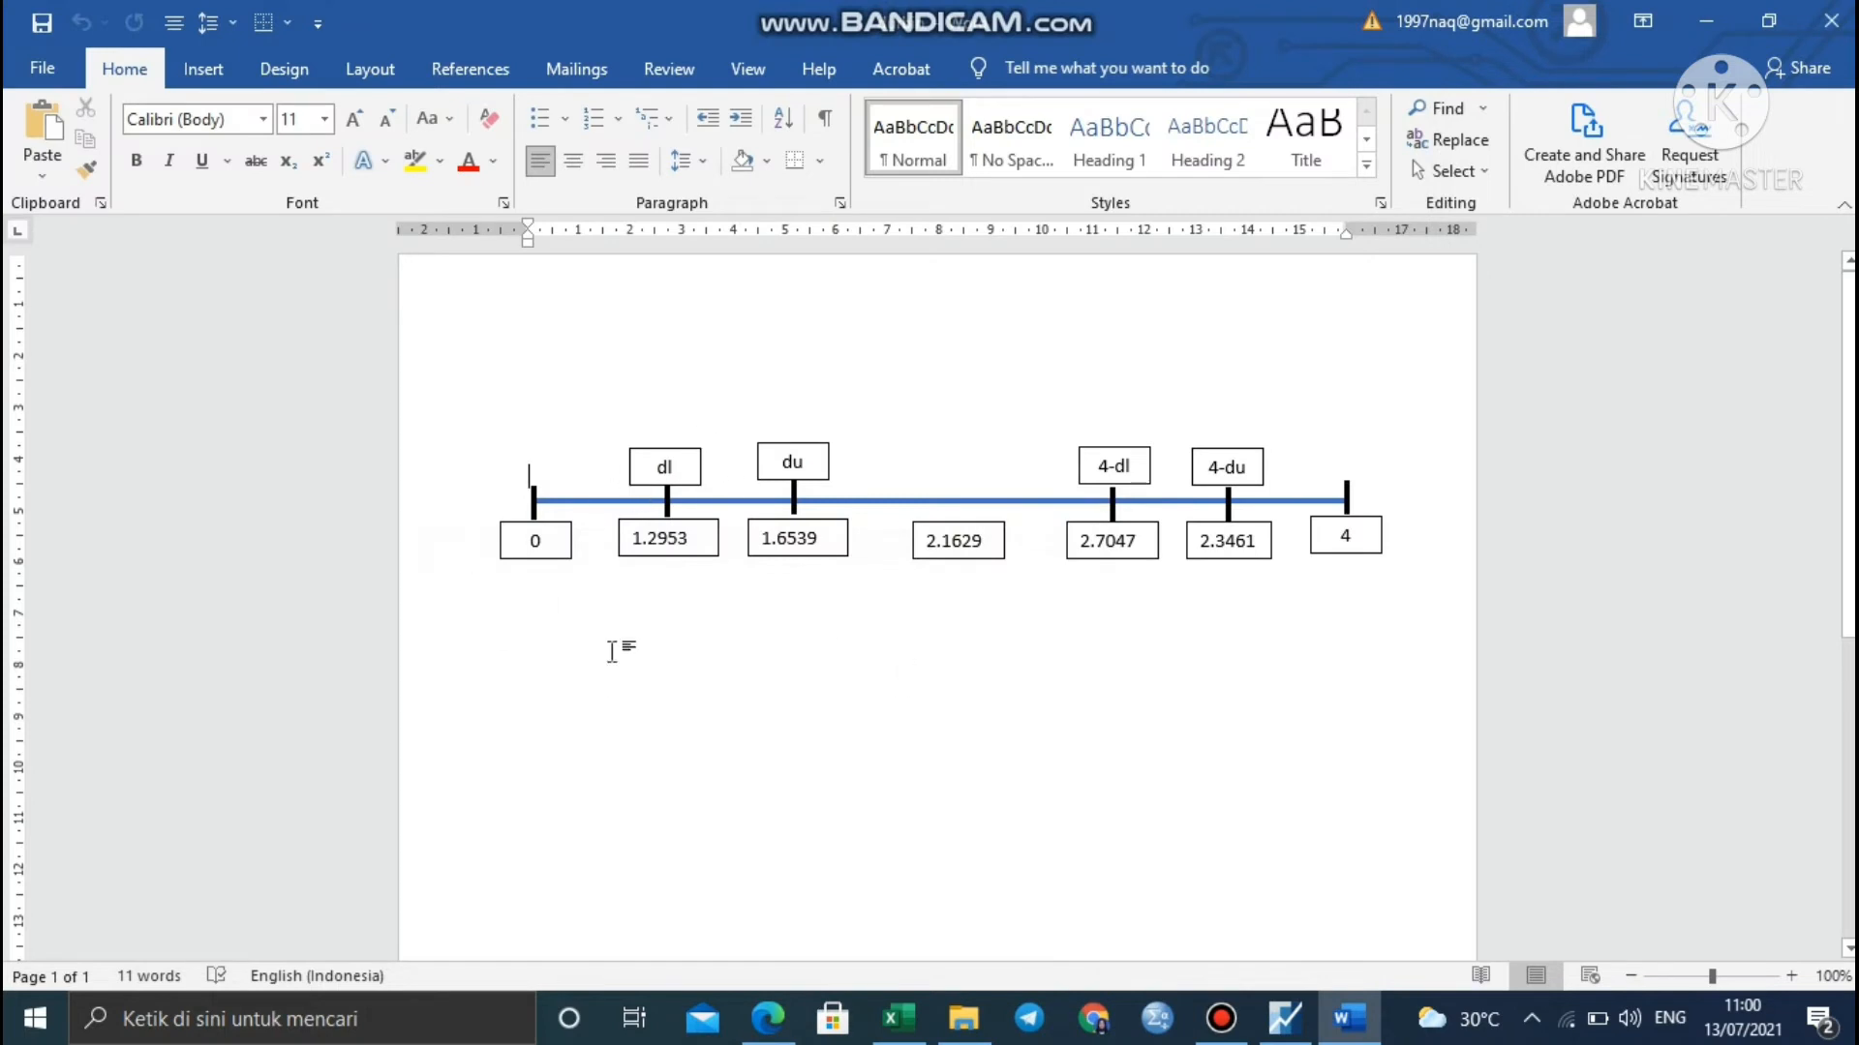
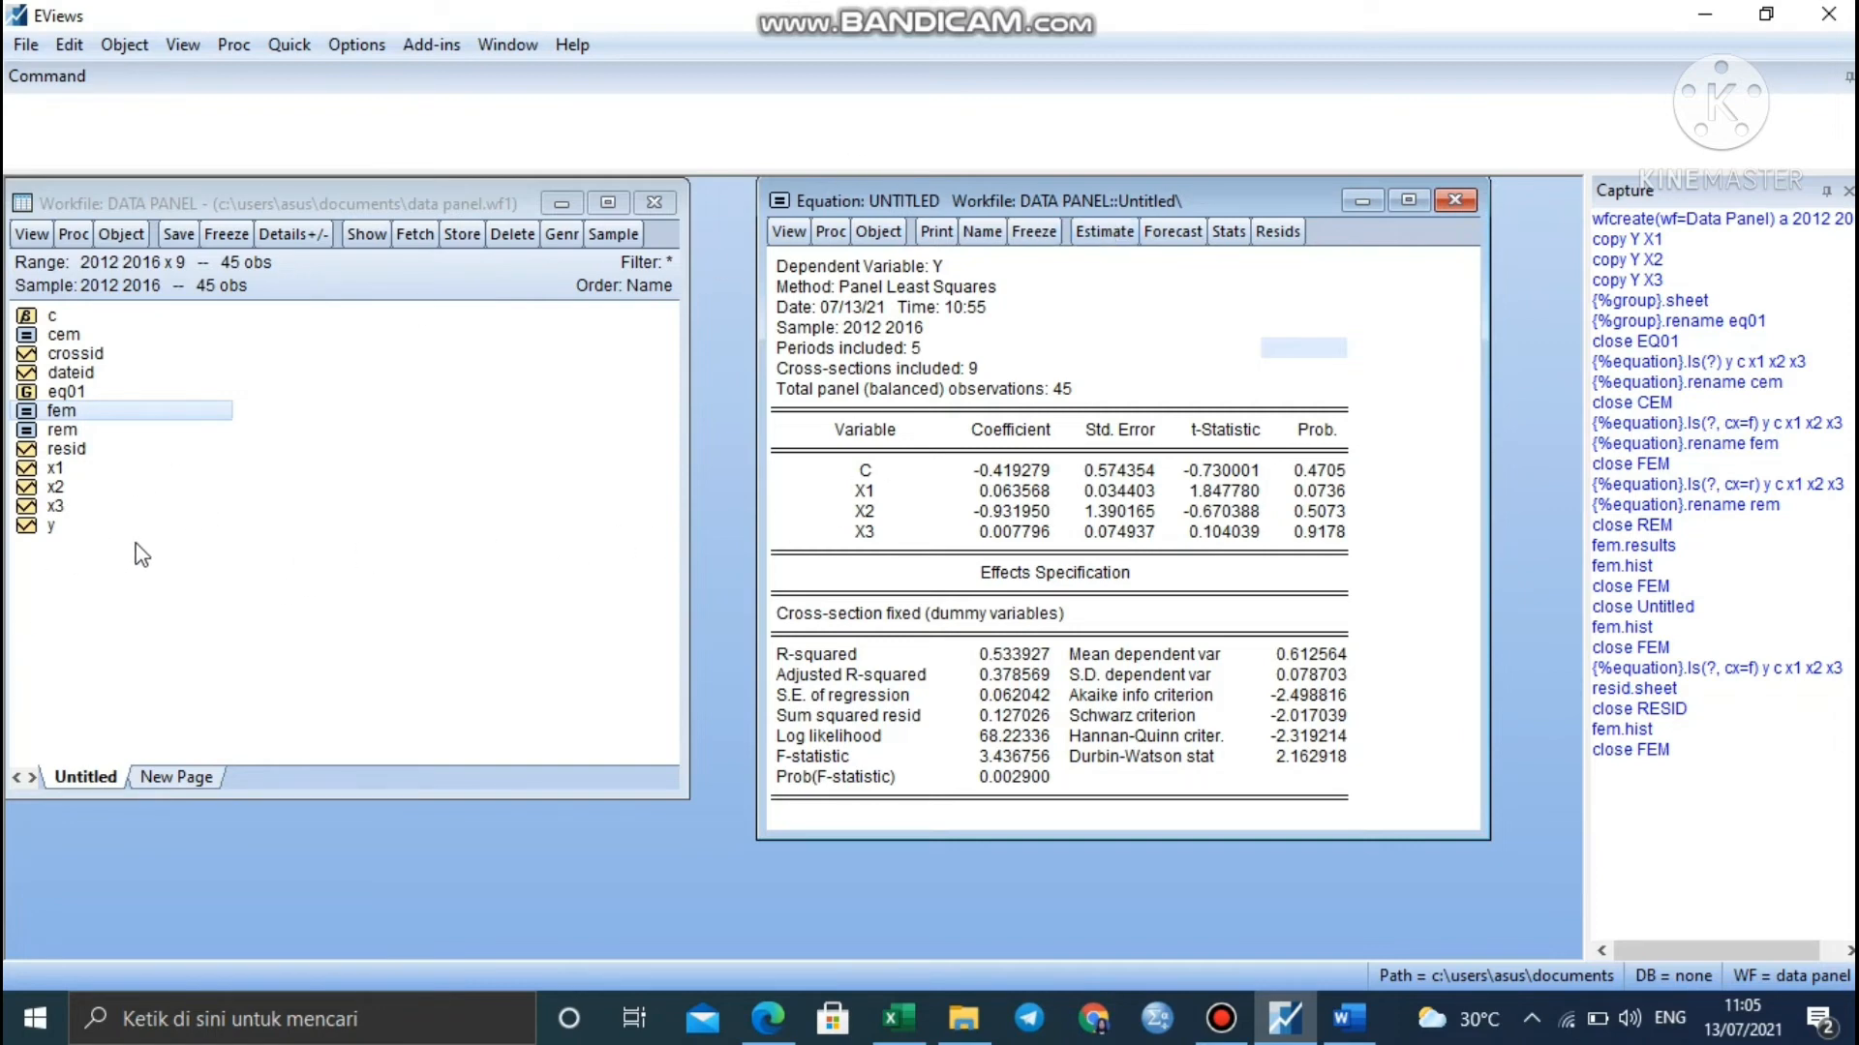
- Generate a new series from the residuals with the equation resabs=abs(resid) for the sample 2012 2016
click(89, 451)
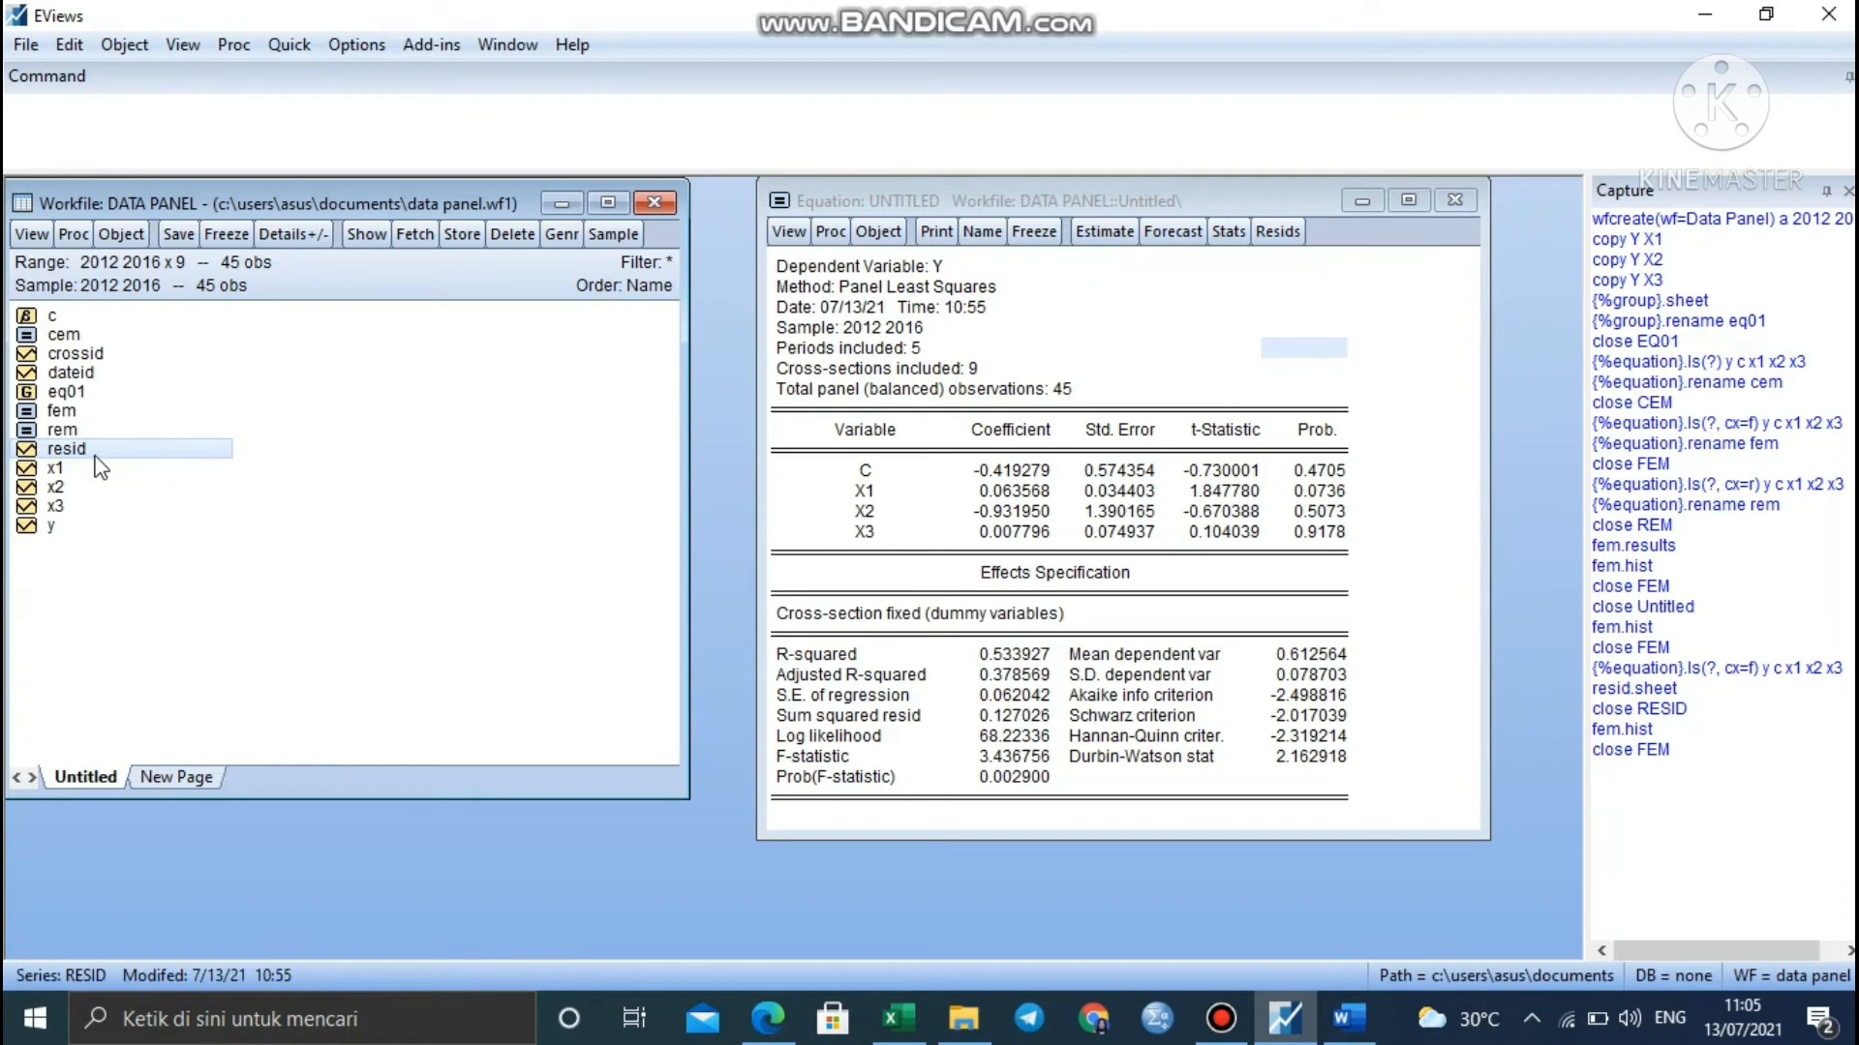
click(562, 240)
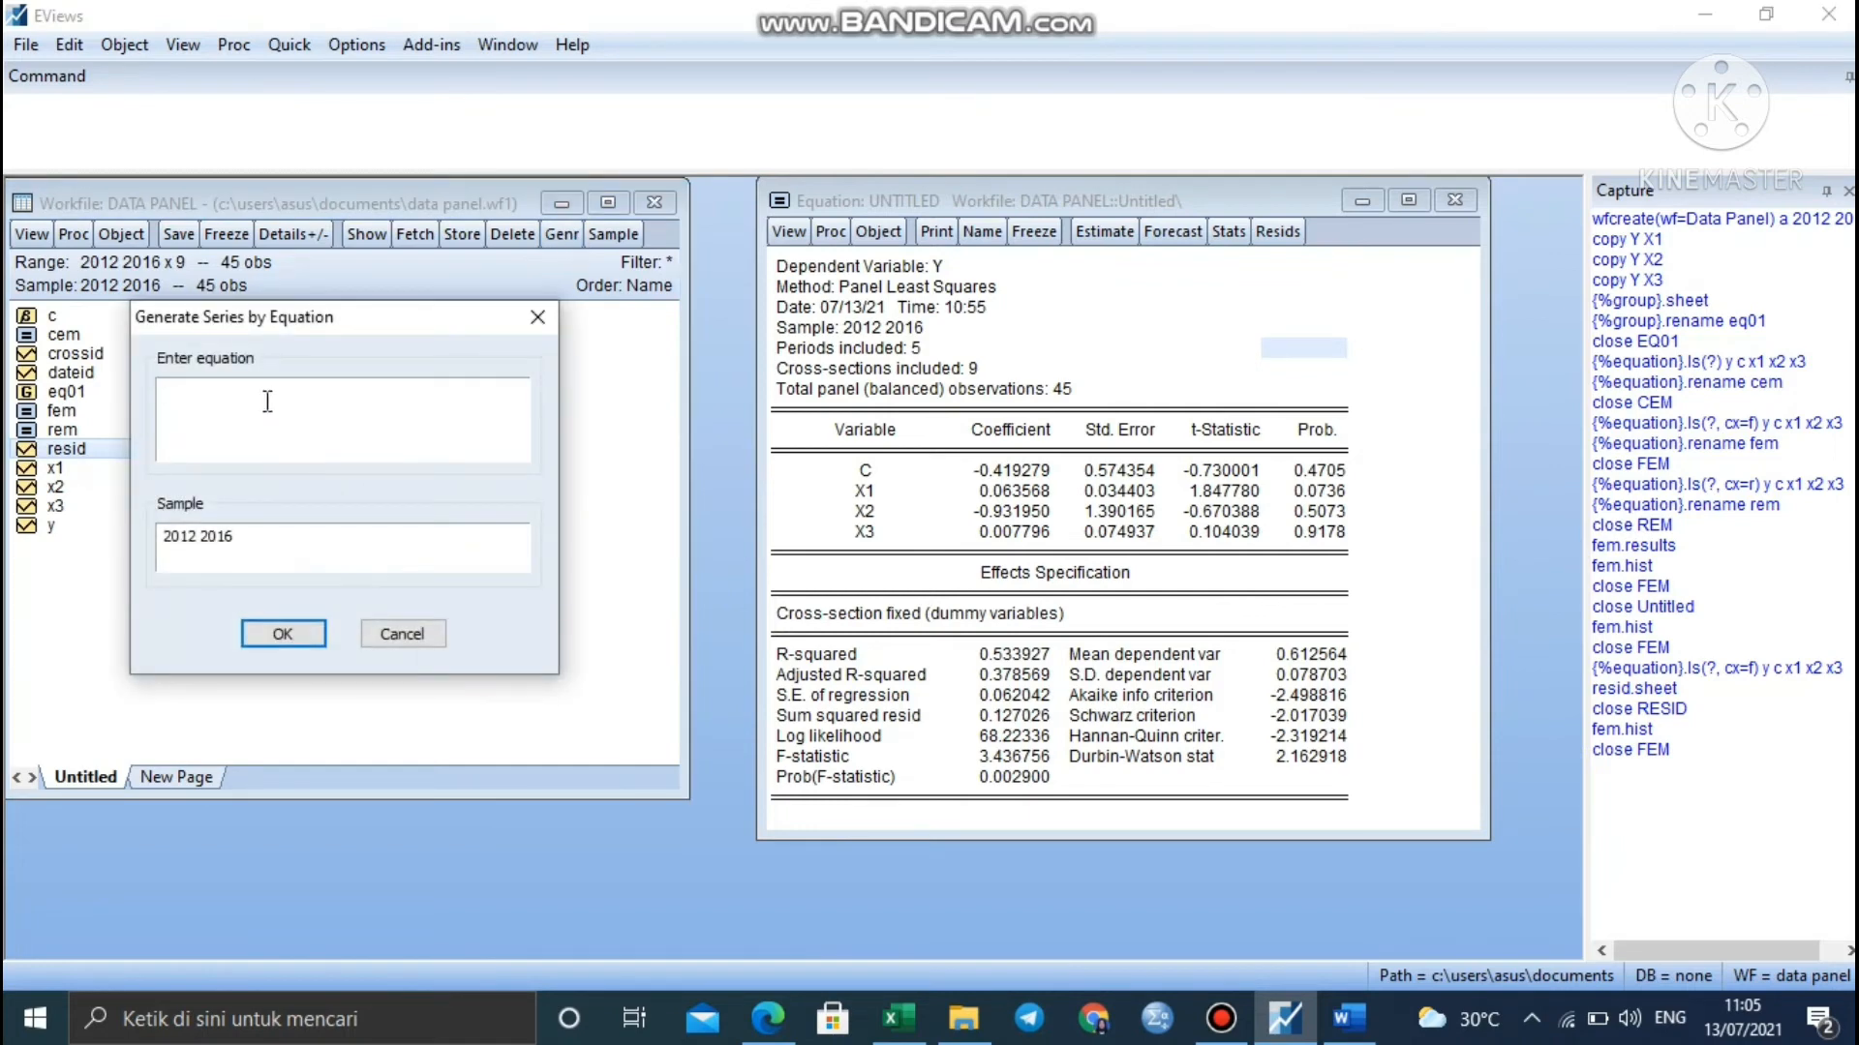
text(res)
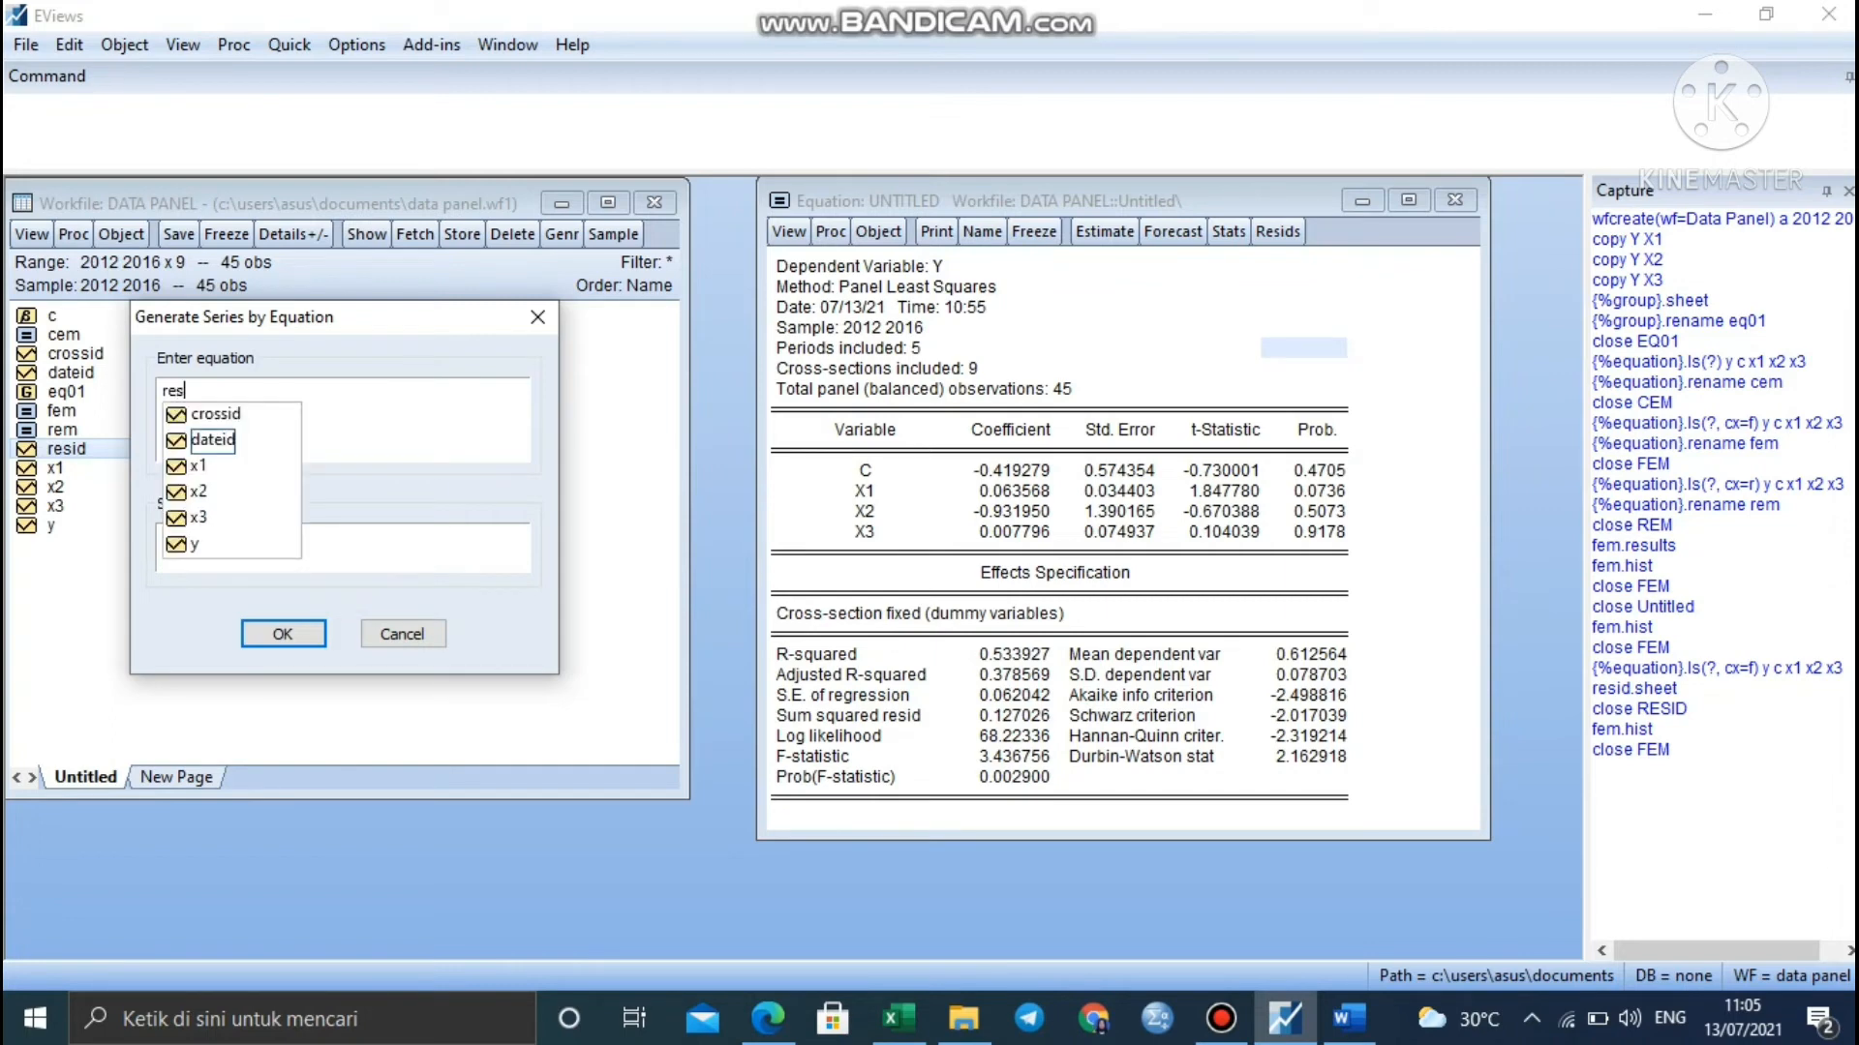
text(abs=)
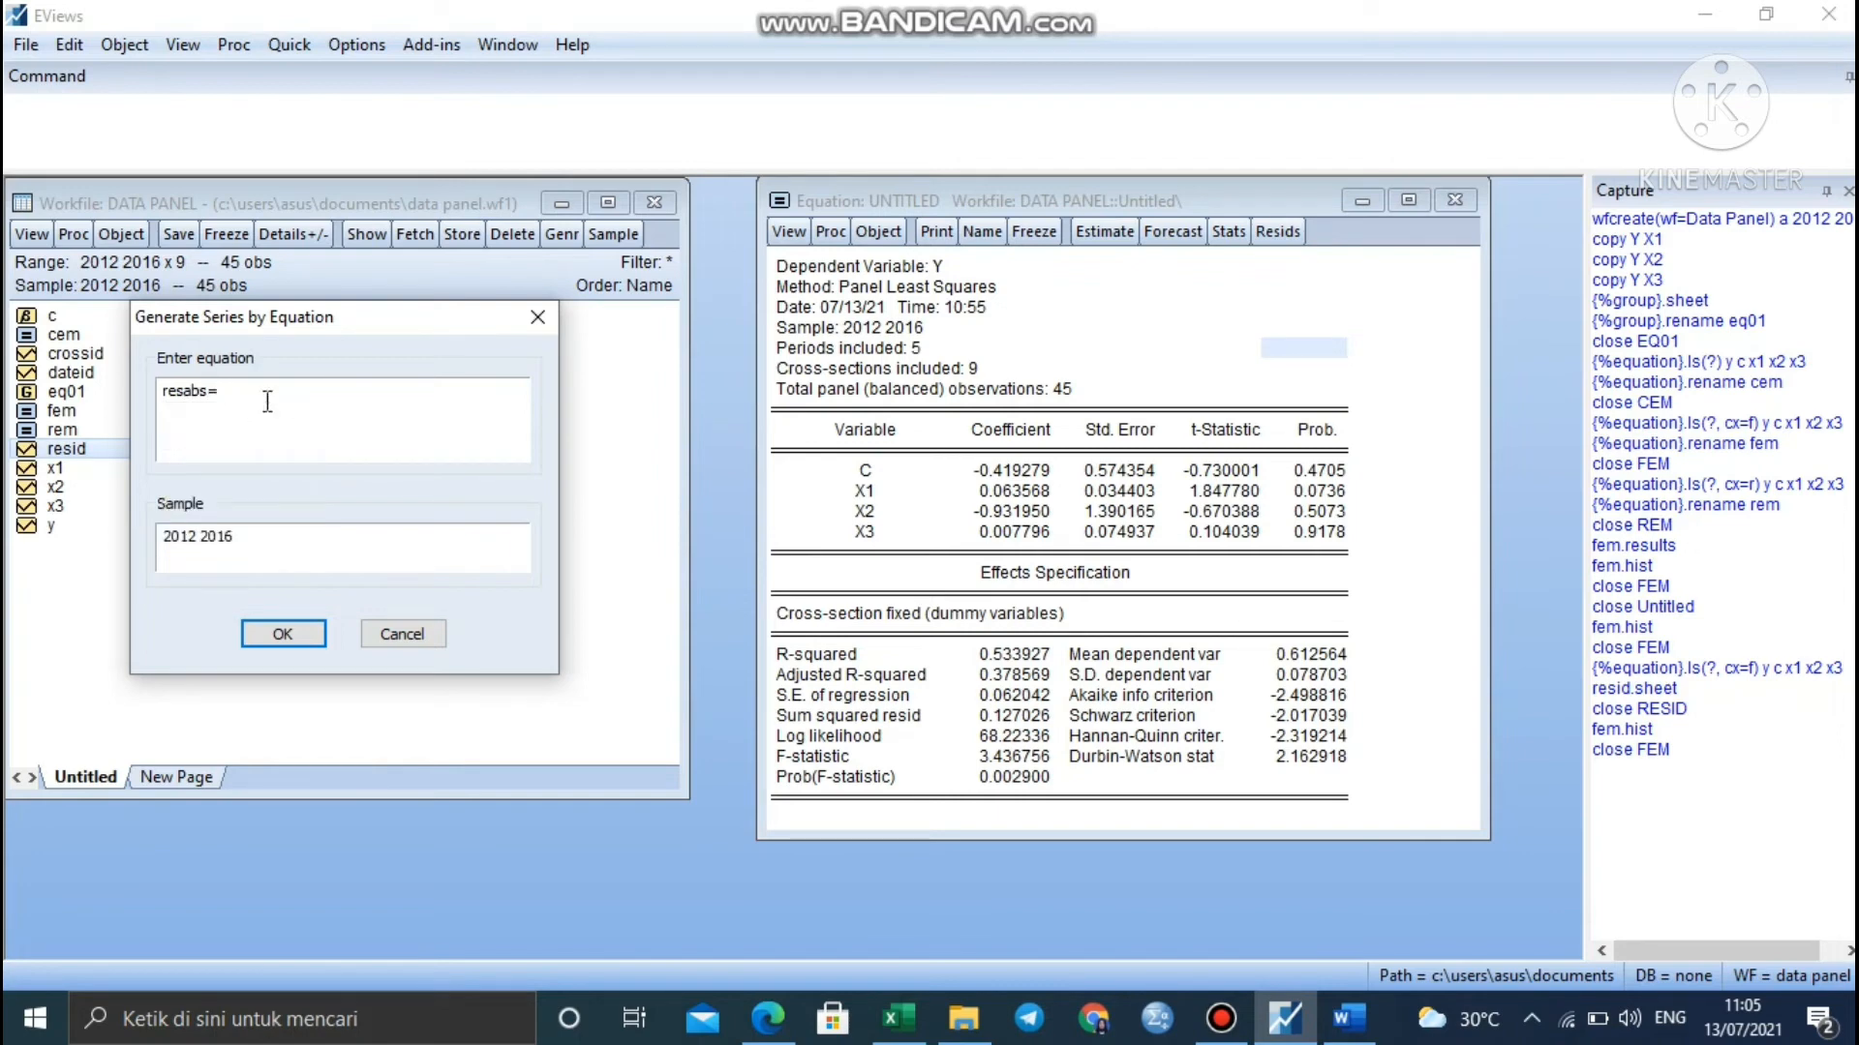
text(abs)
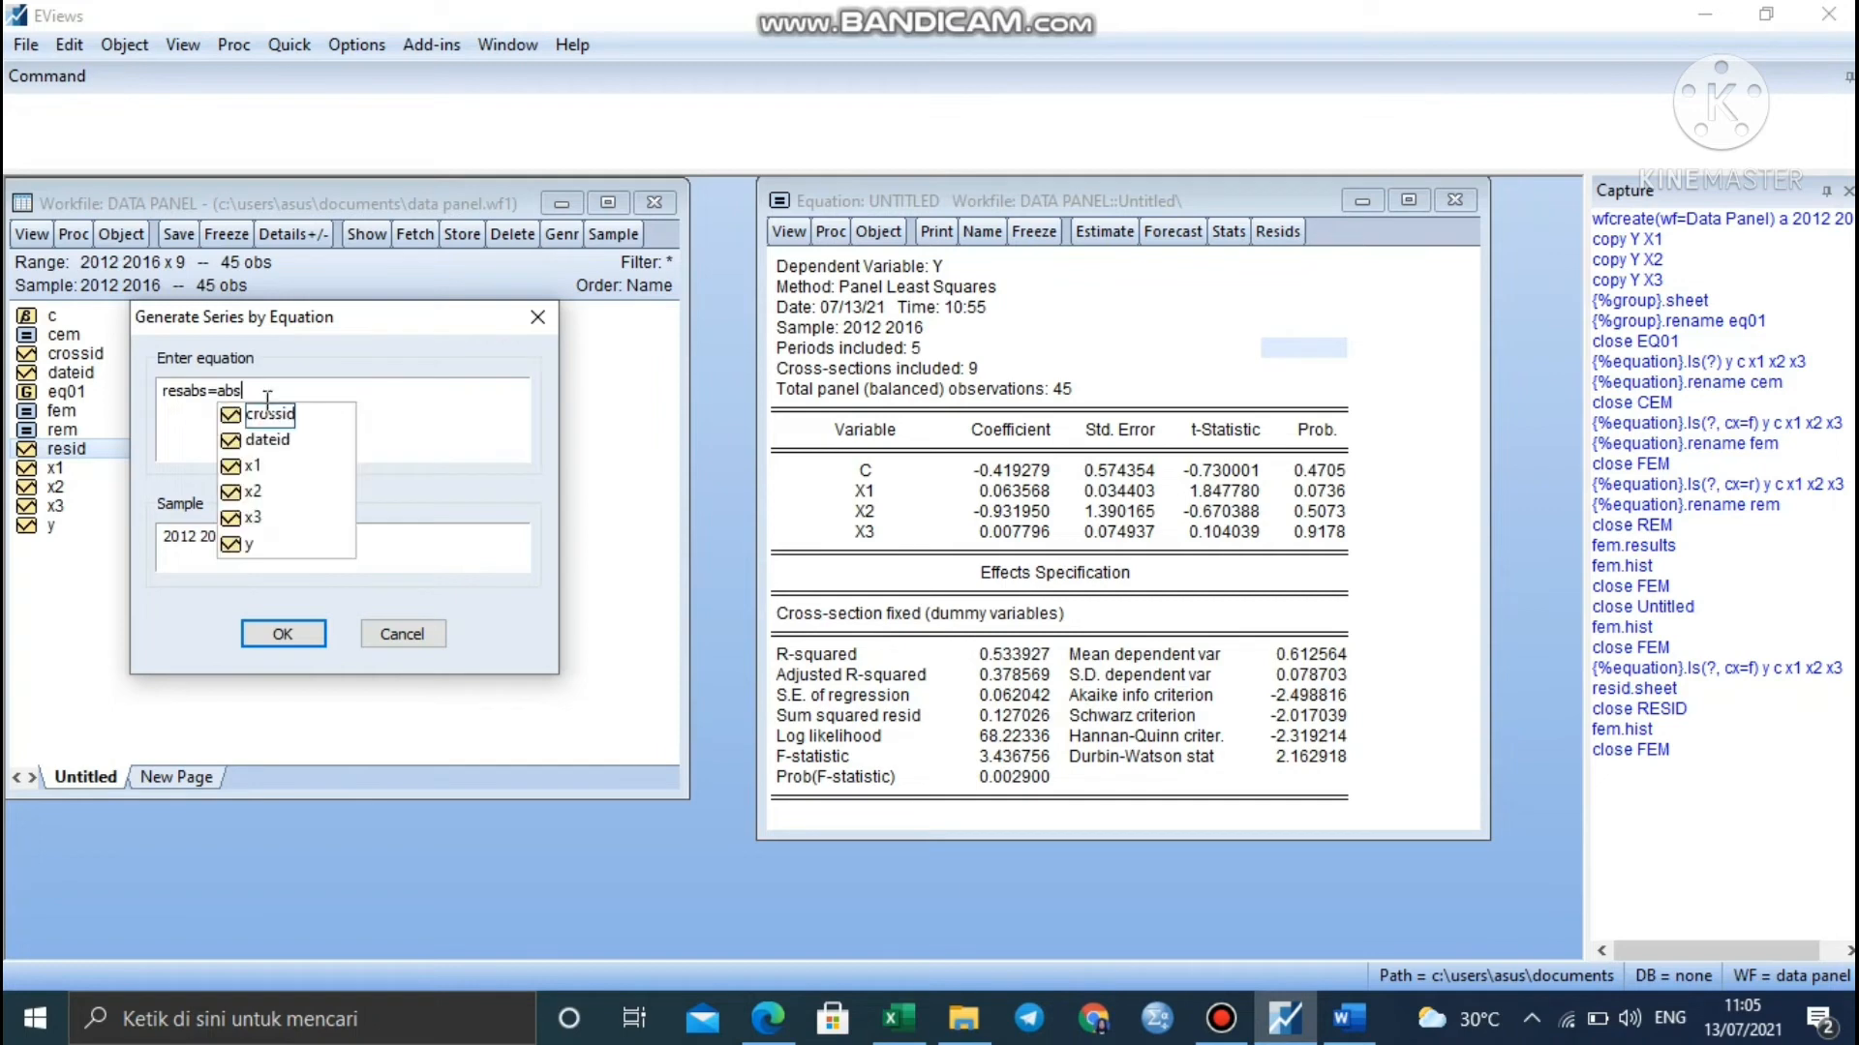
text(()
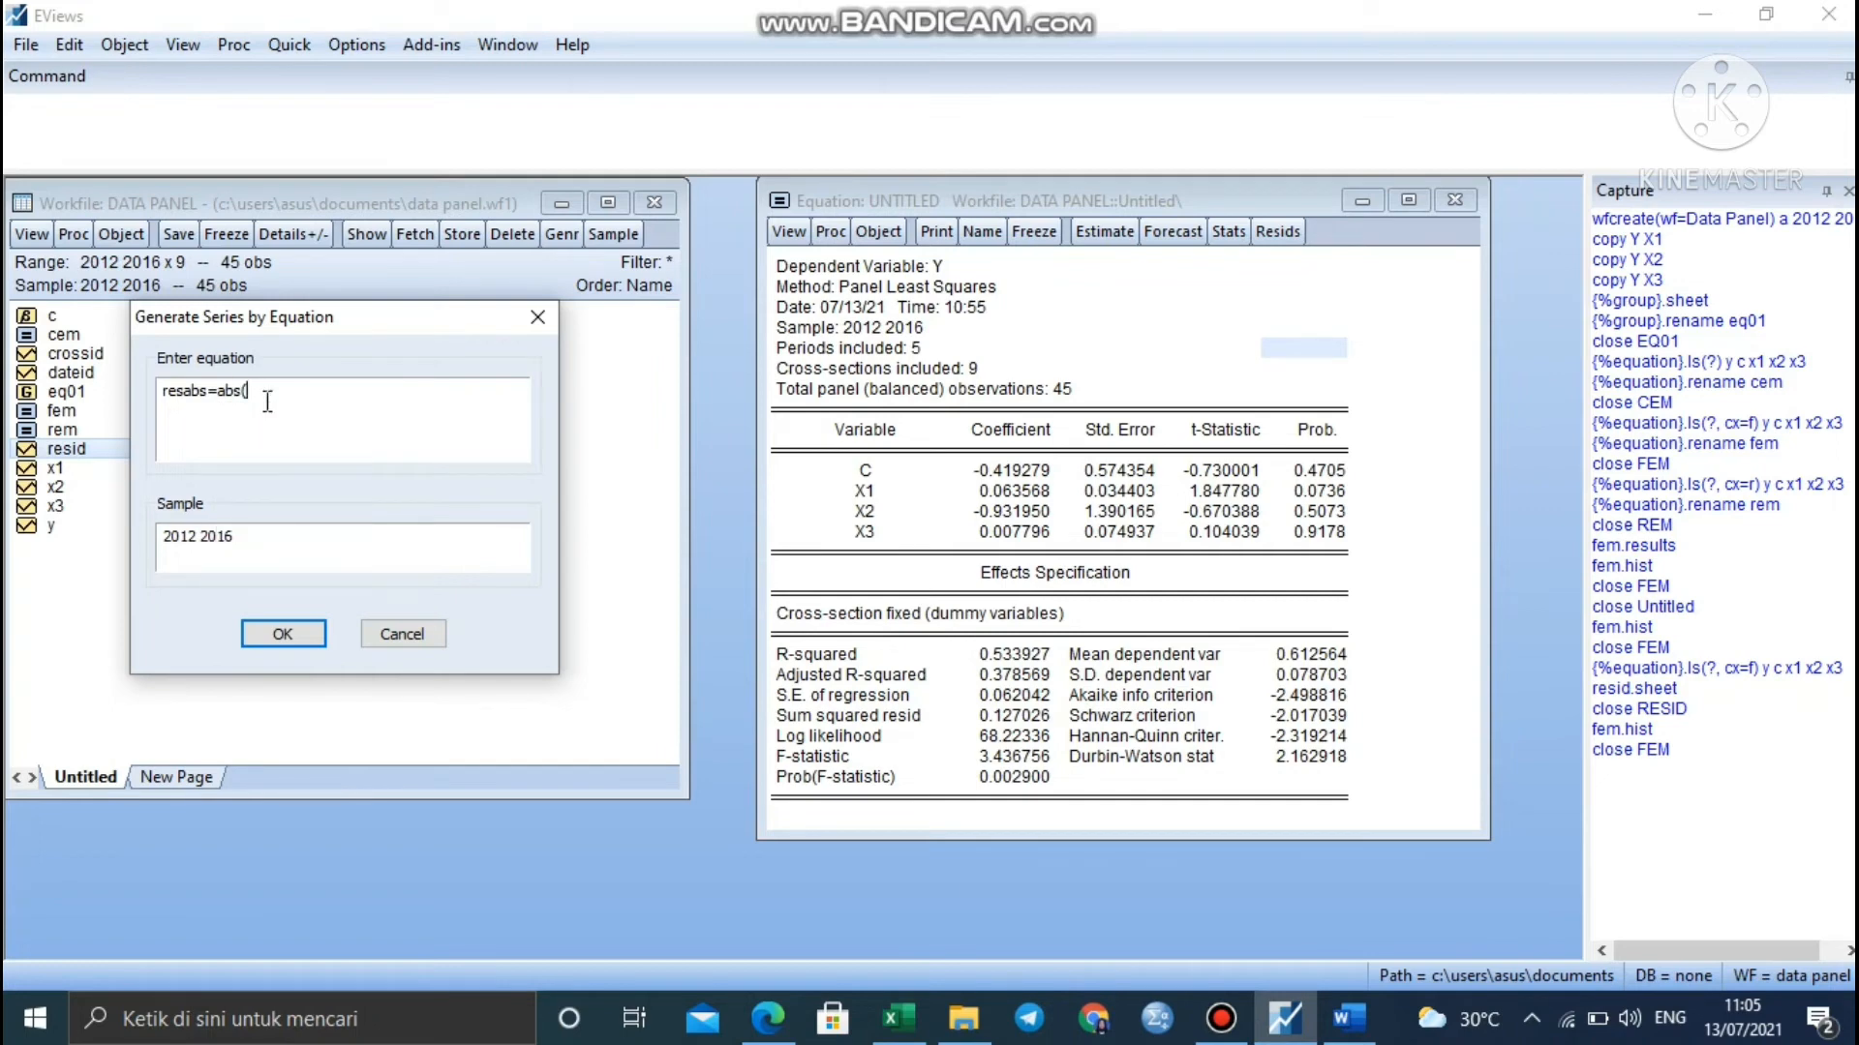
text(resid))
click(261, 391)
click(374, 415)
click(293, 647)
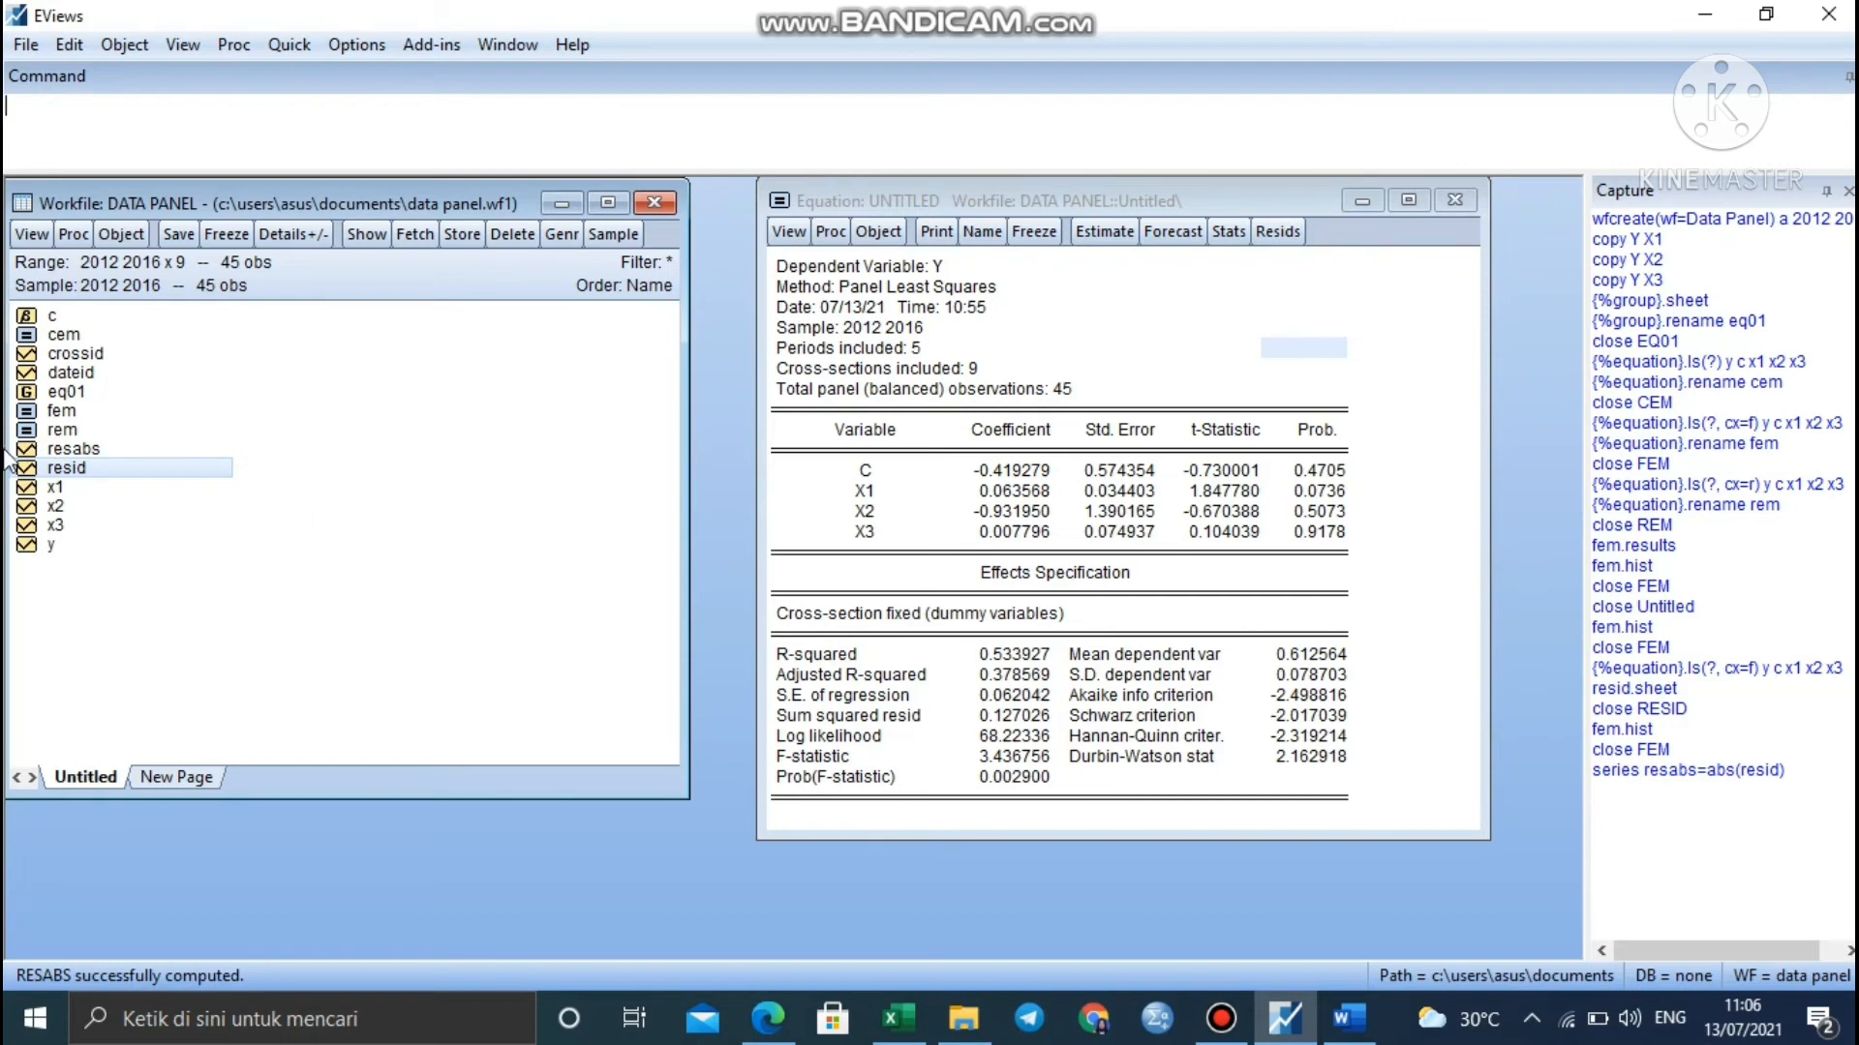
- Open the resabs series, look through its values for all cross-sections, and close it
click(101, 451)
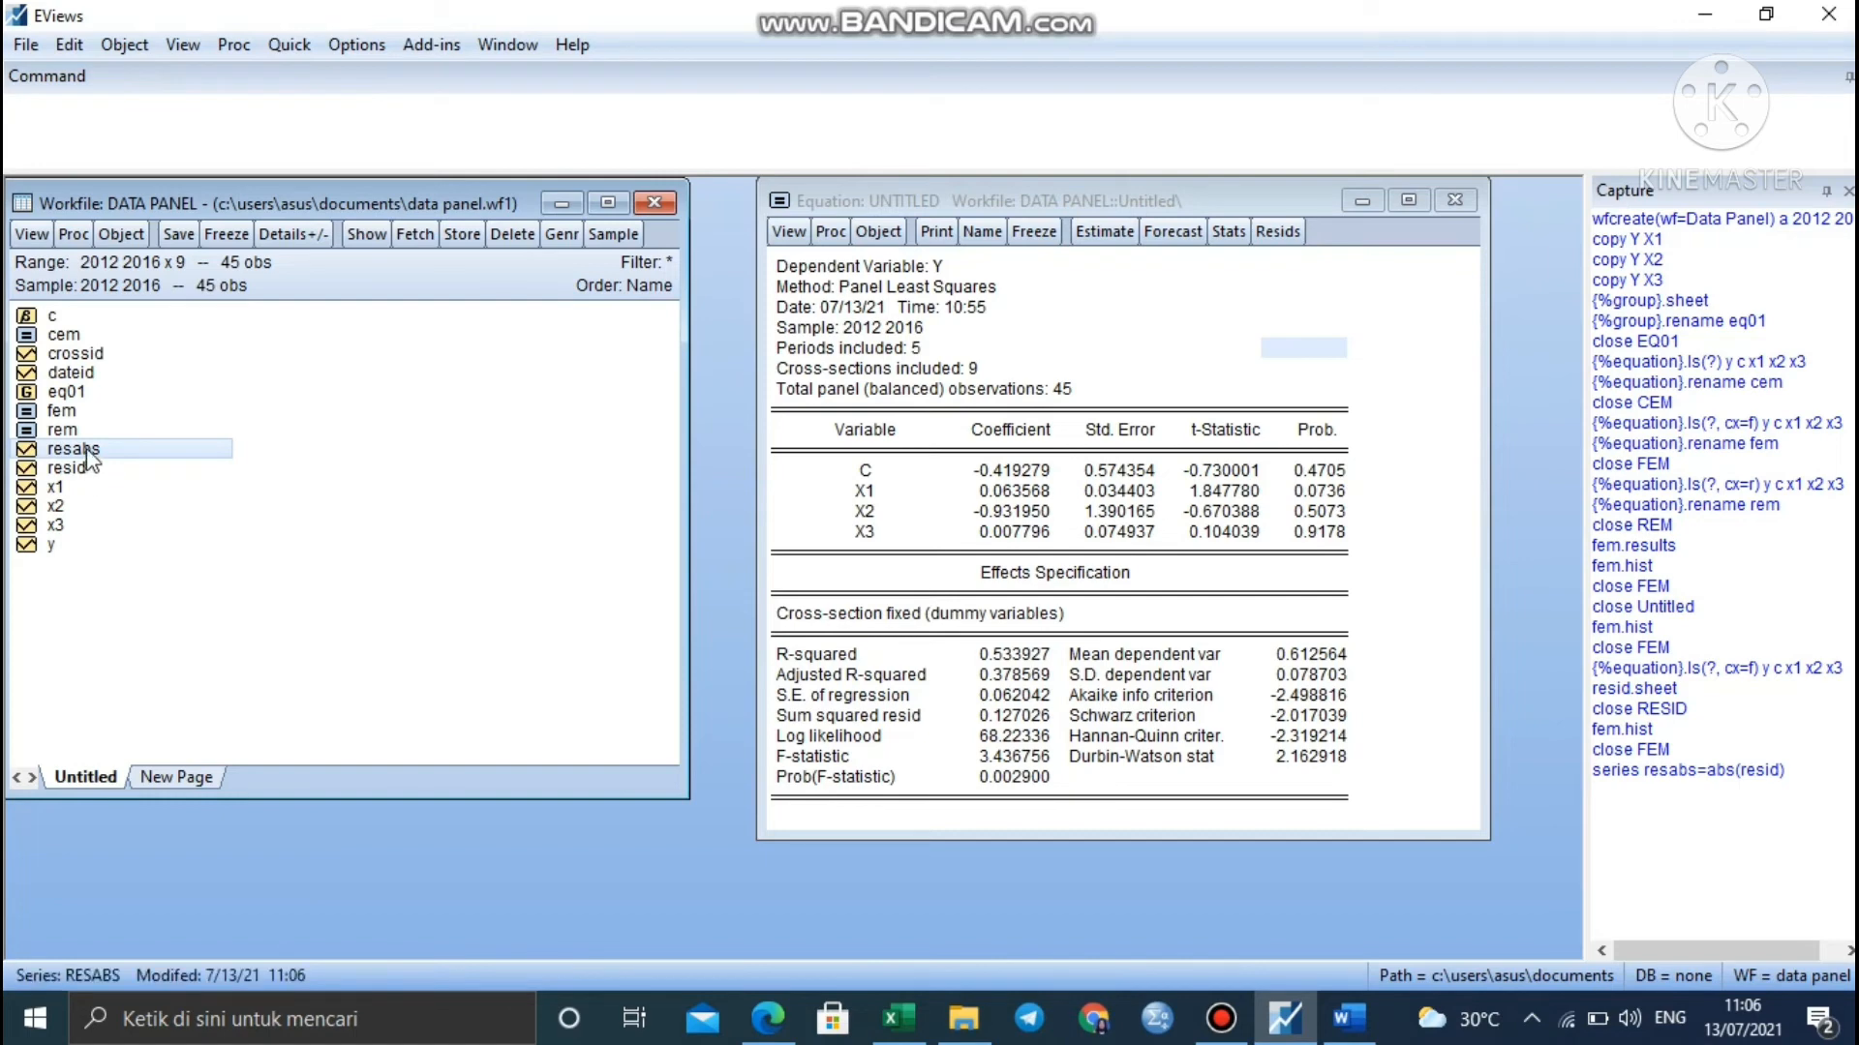
double_click(118, 451)
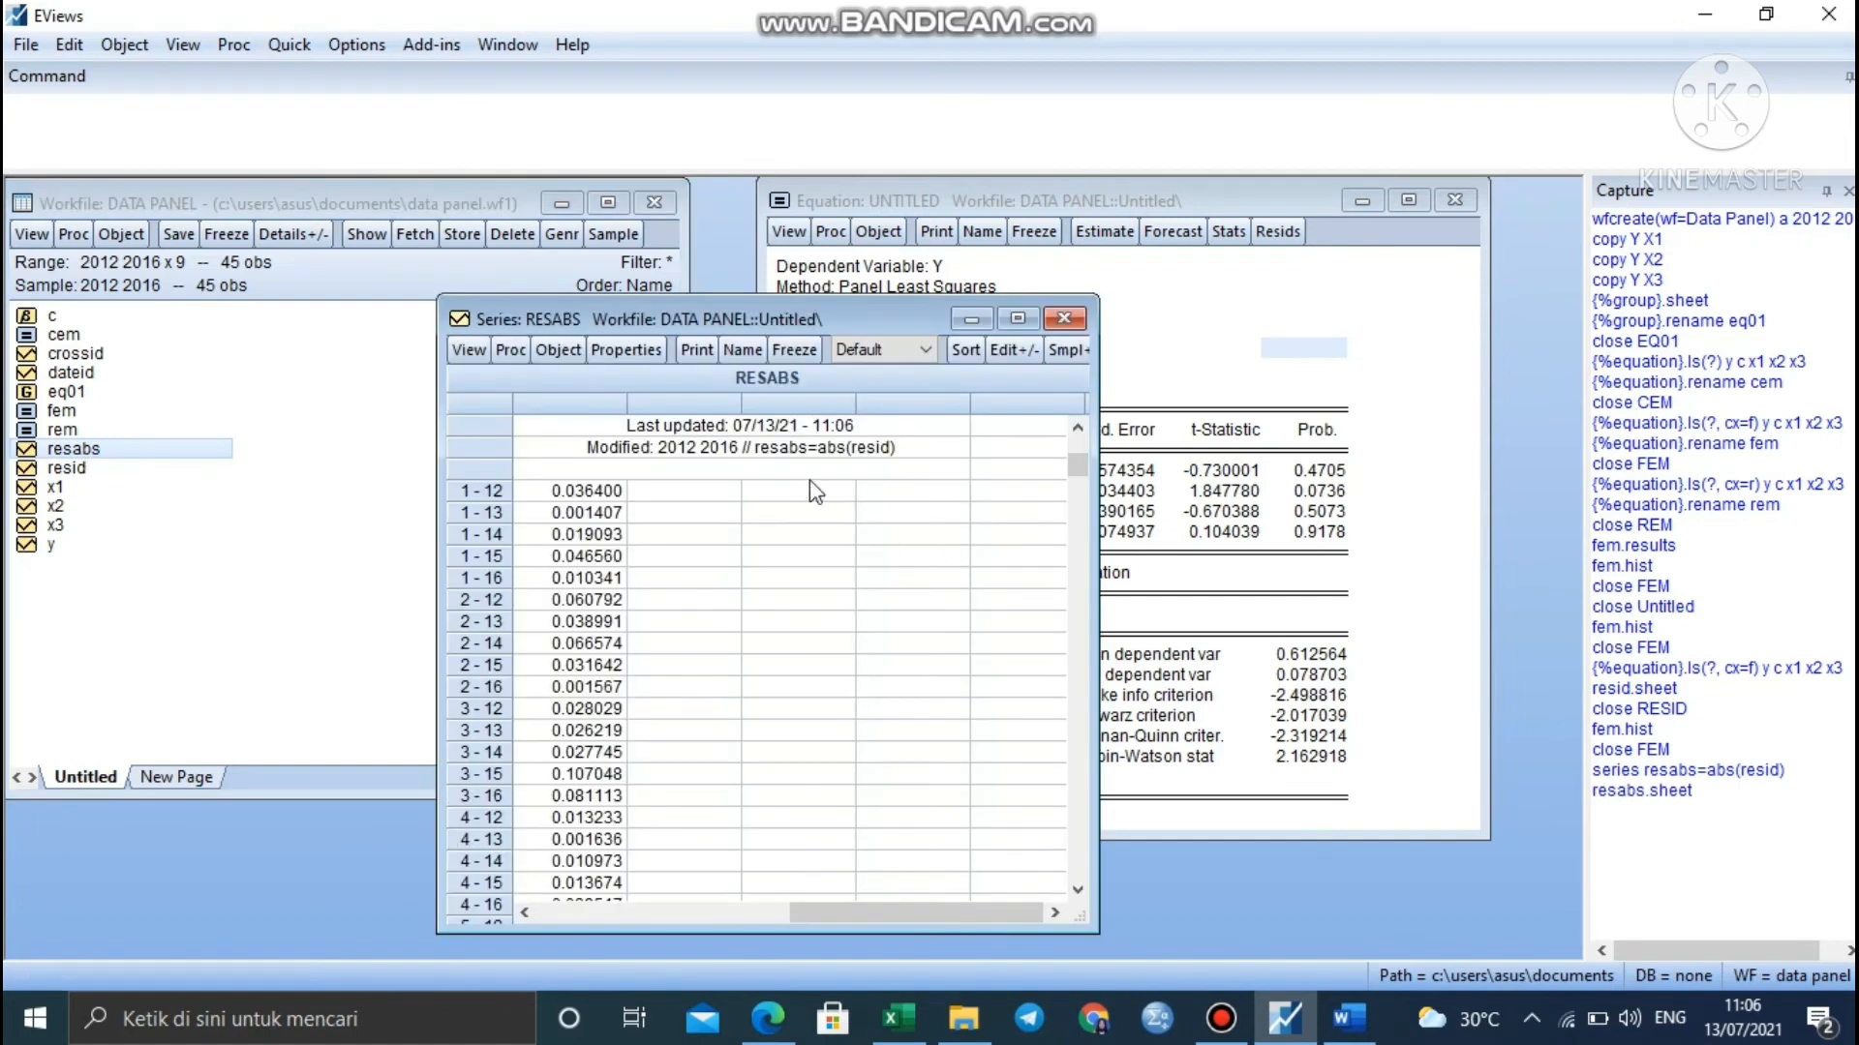
scroll(533, 795, down, 9)
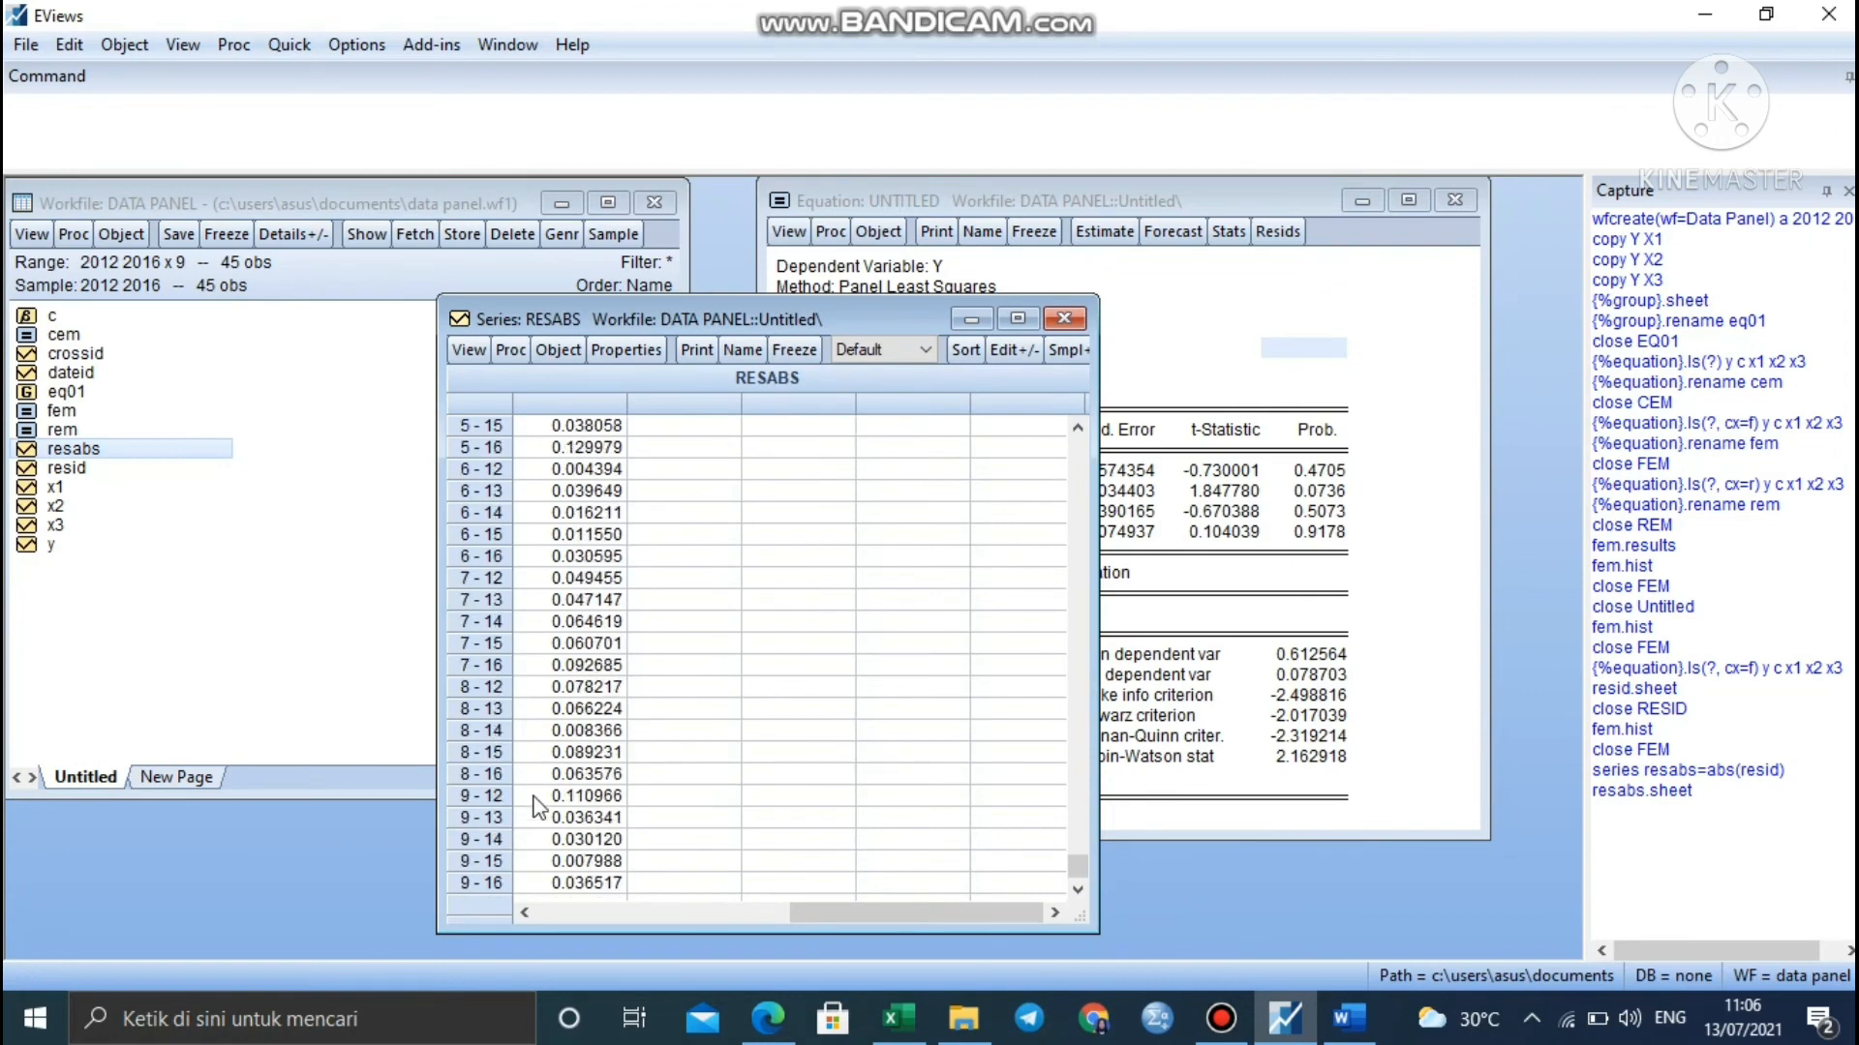
scroll(542, 765, up, 9)
scroll(591, 533, down, 9)
scroll(581, 809, up, 9)
scroll(611, 683, down, 9)
scroll(580, 789, up, 9)
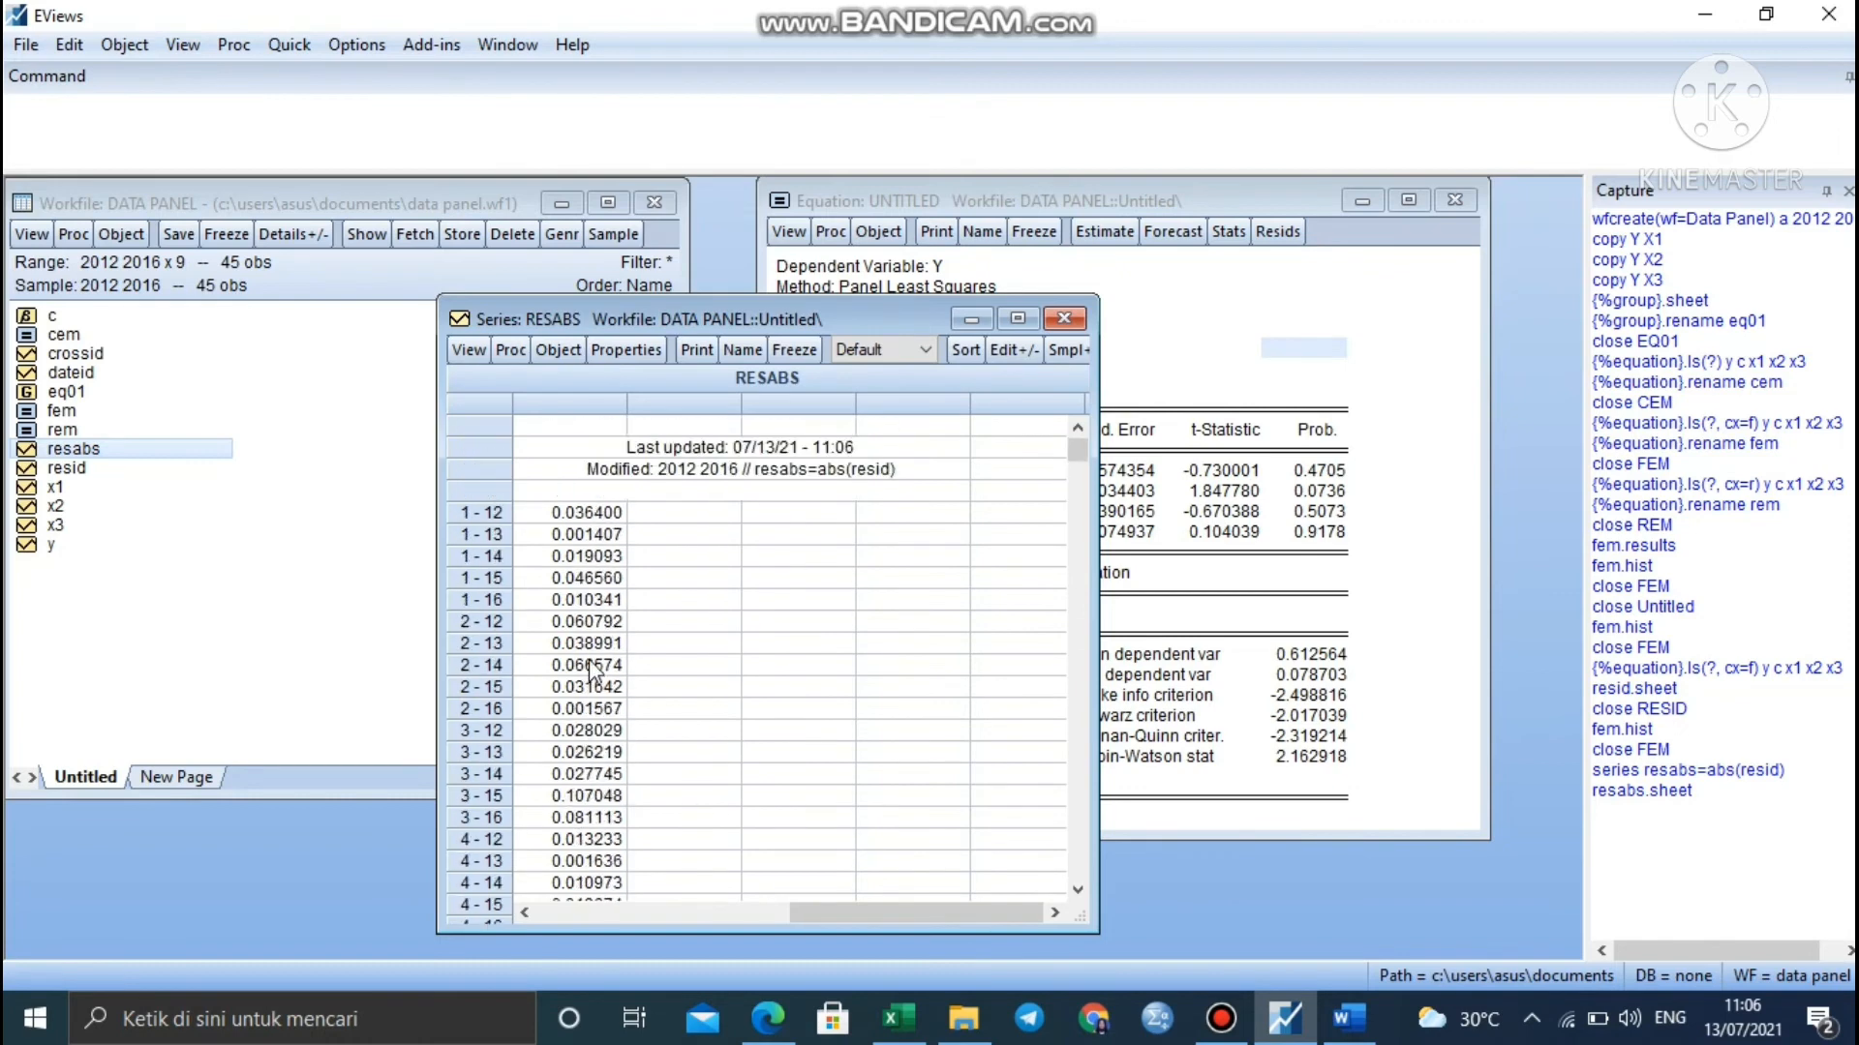
click(1068, 320)
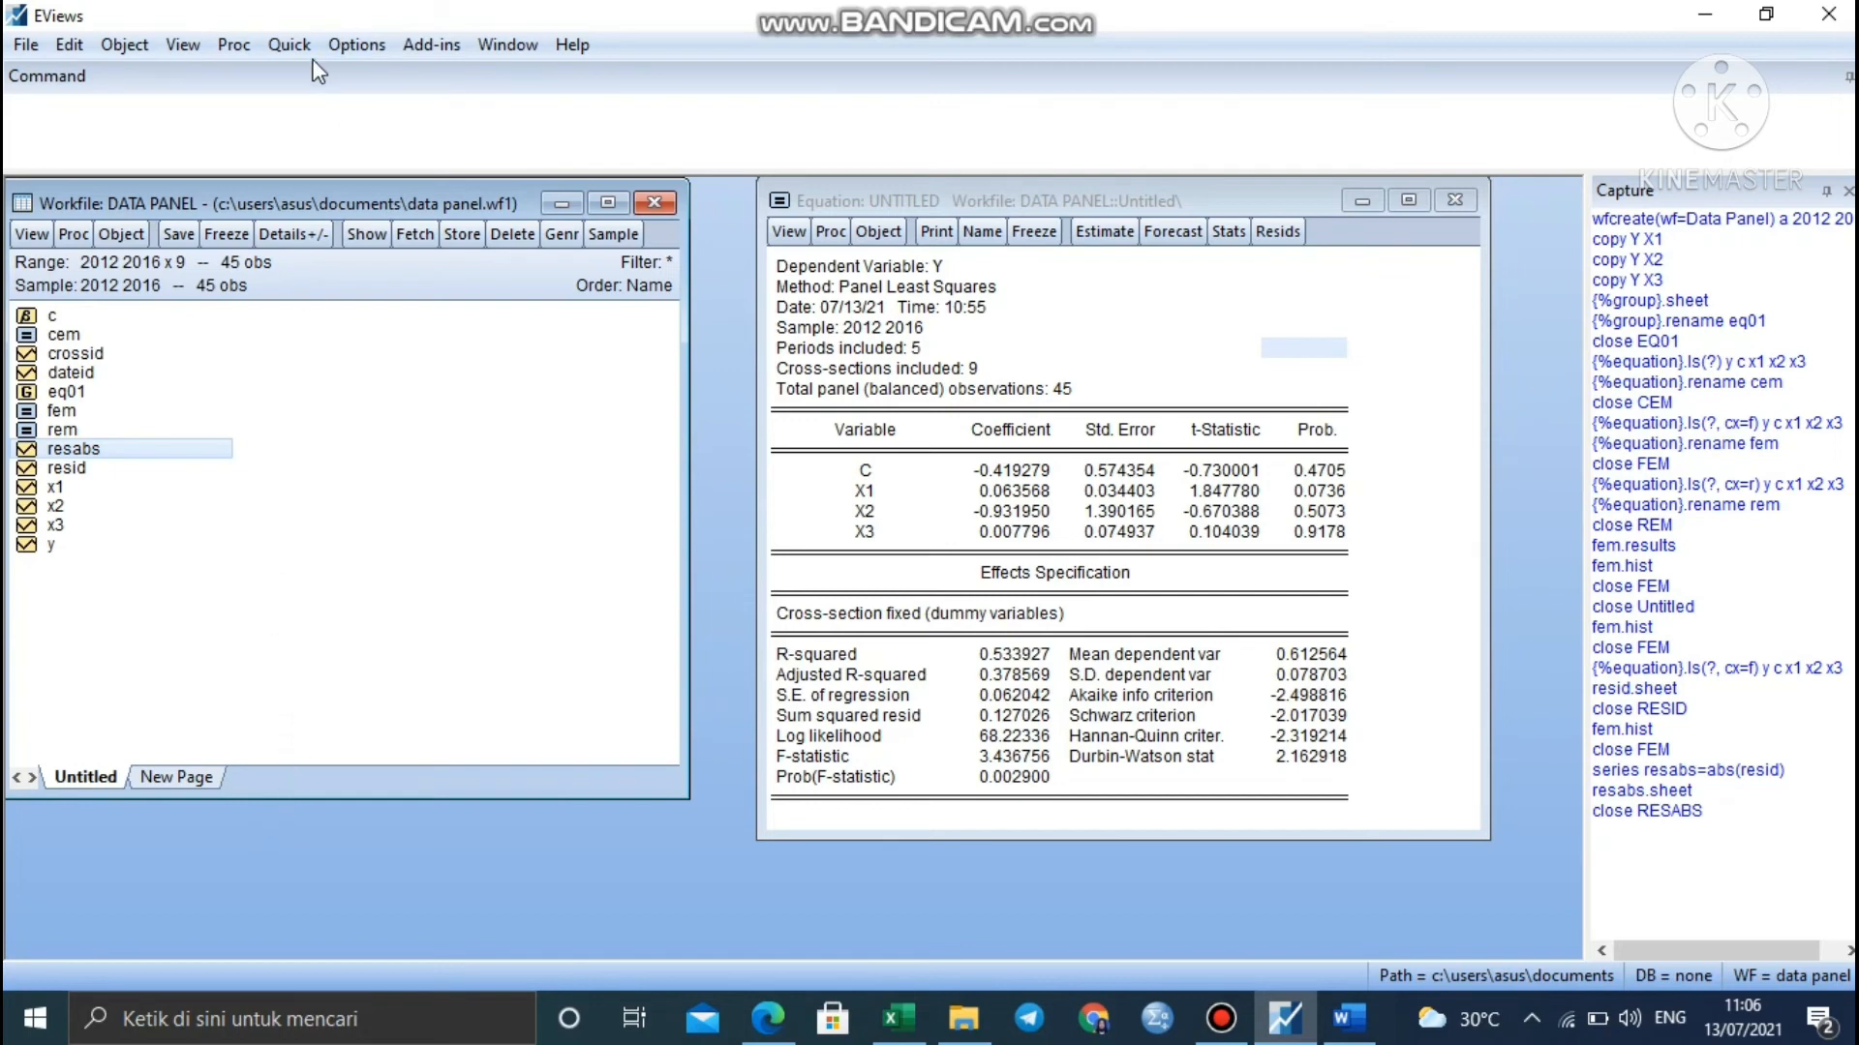
- Start a new least squares equation estimation and enter the specification resabs c x1 x2 x3
click(289, 45)
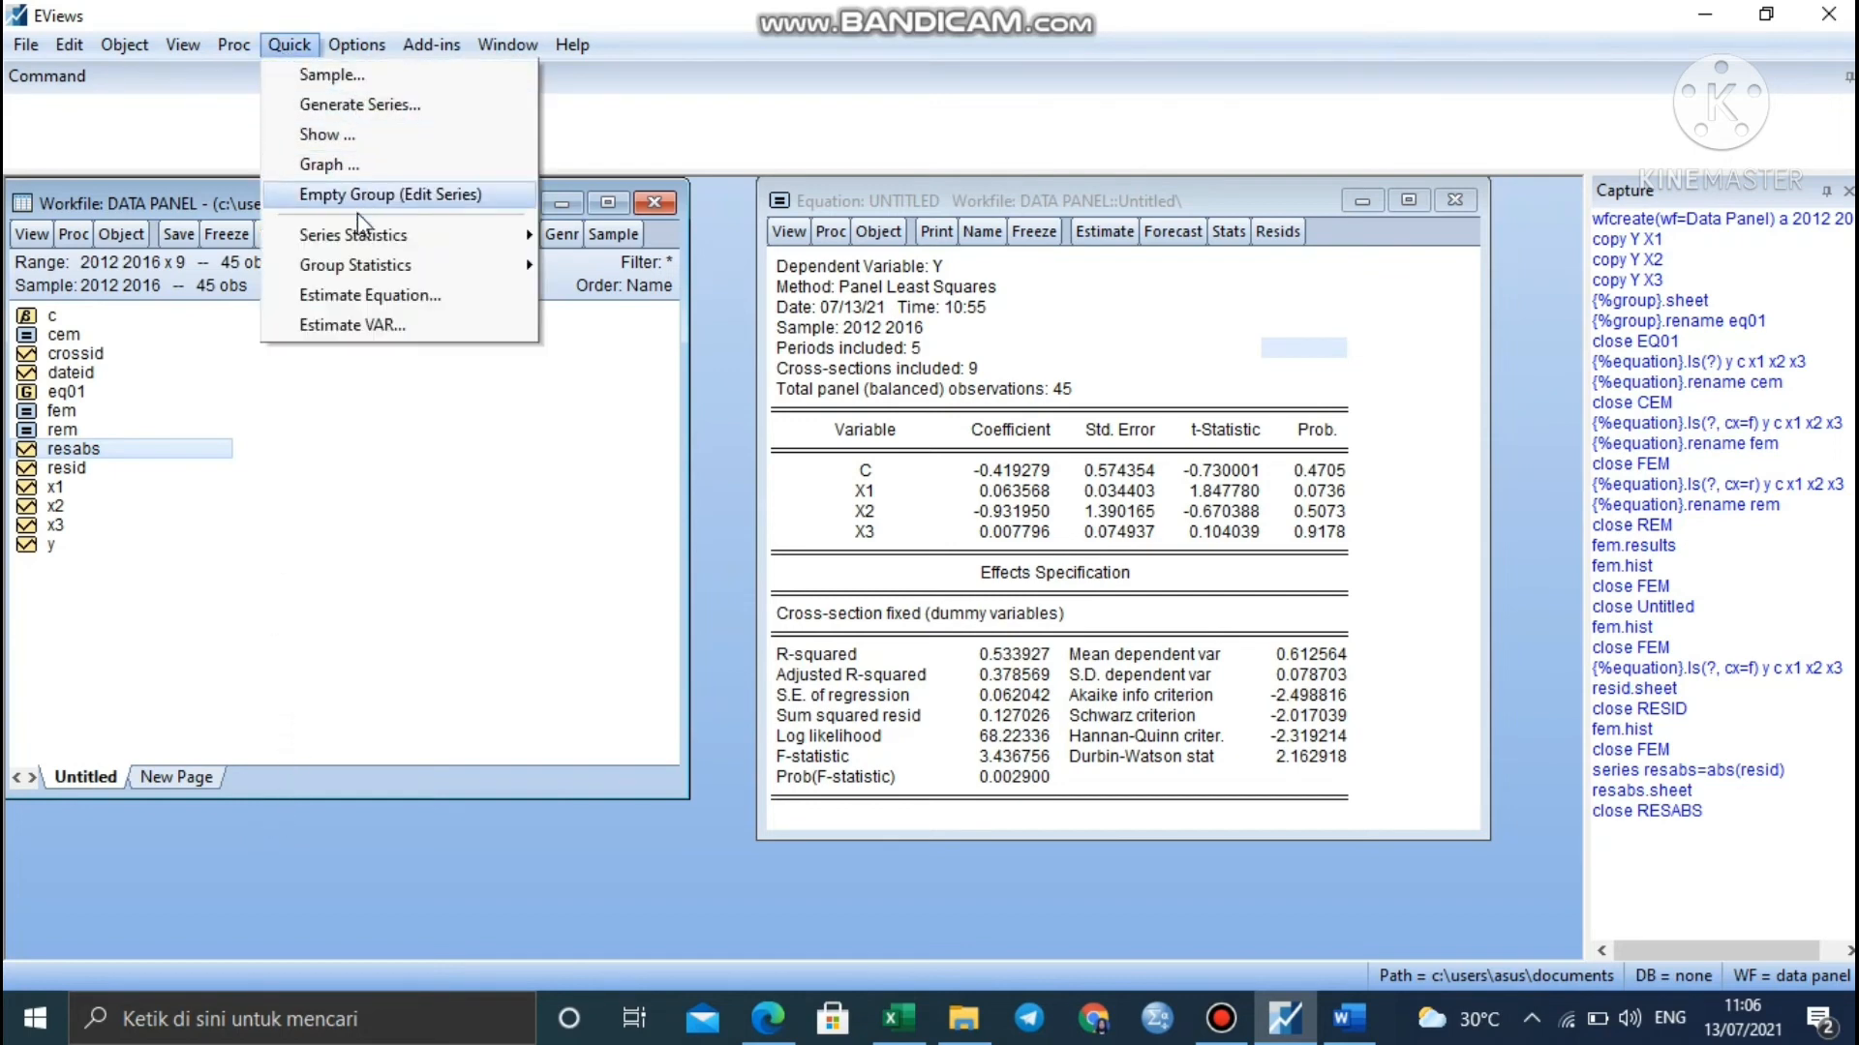
click(375, 294)
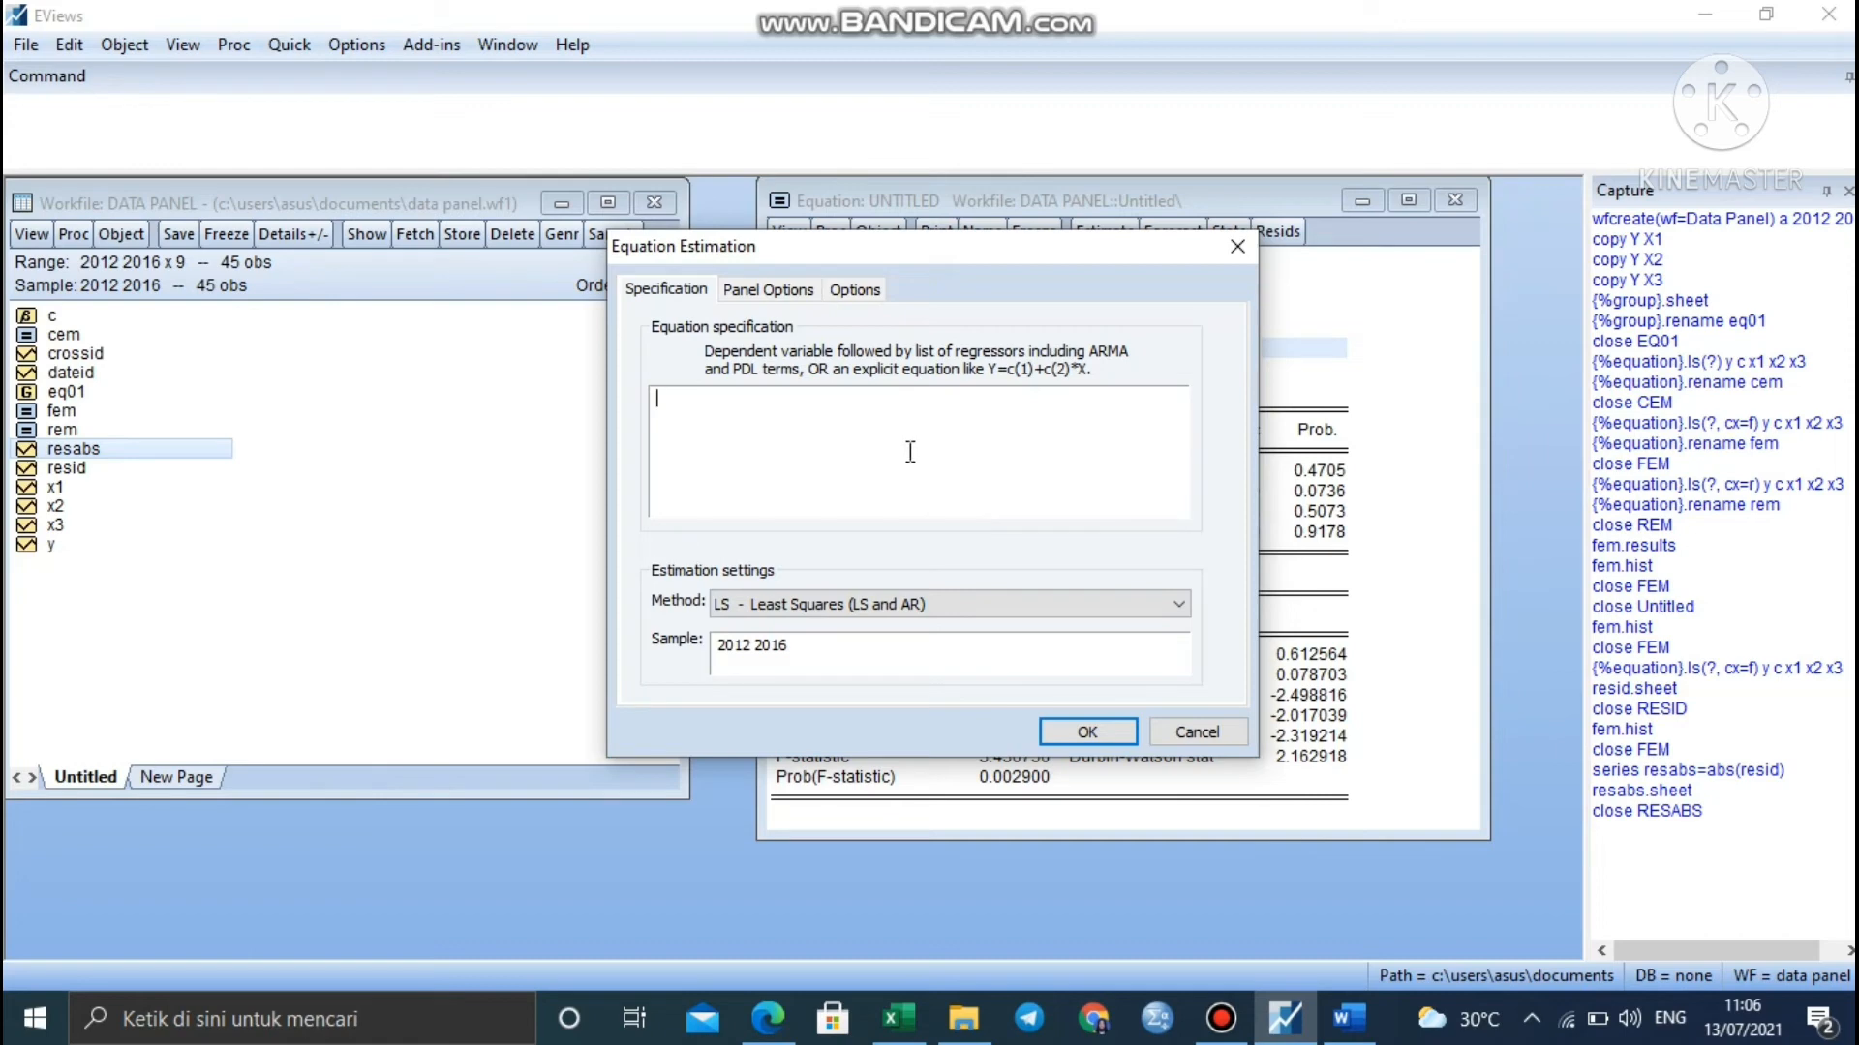
text(re)
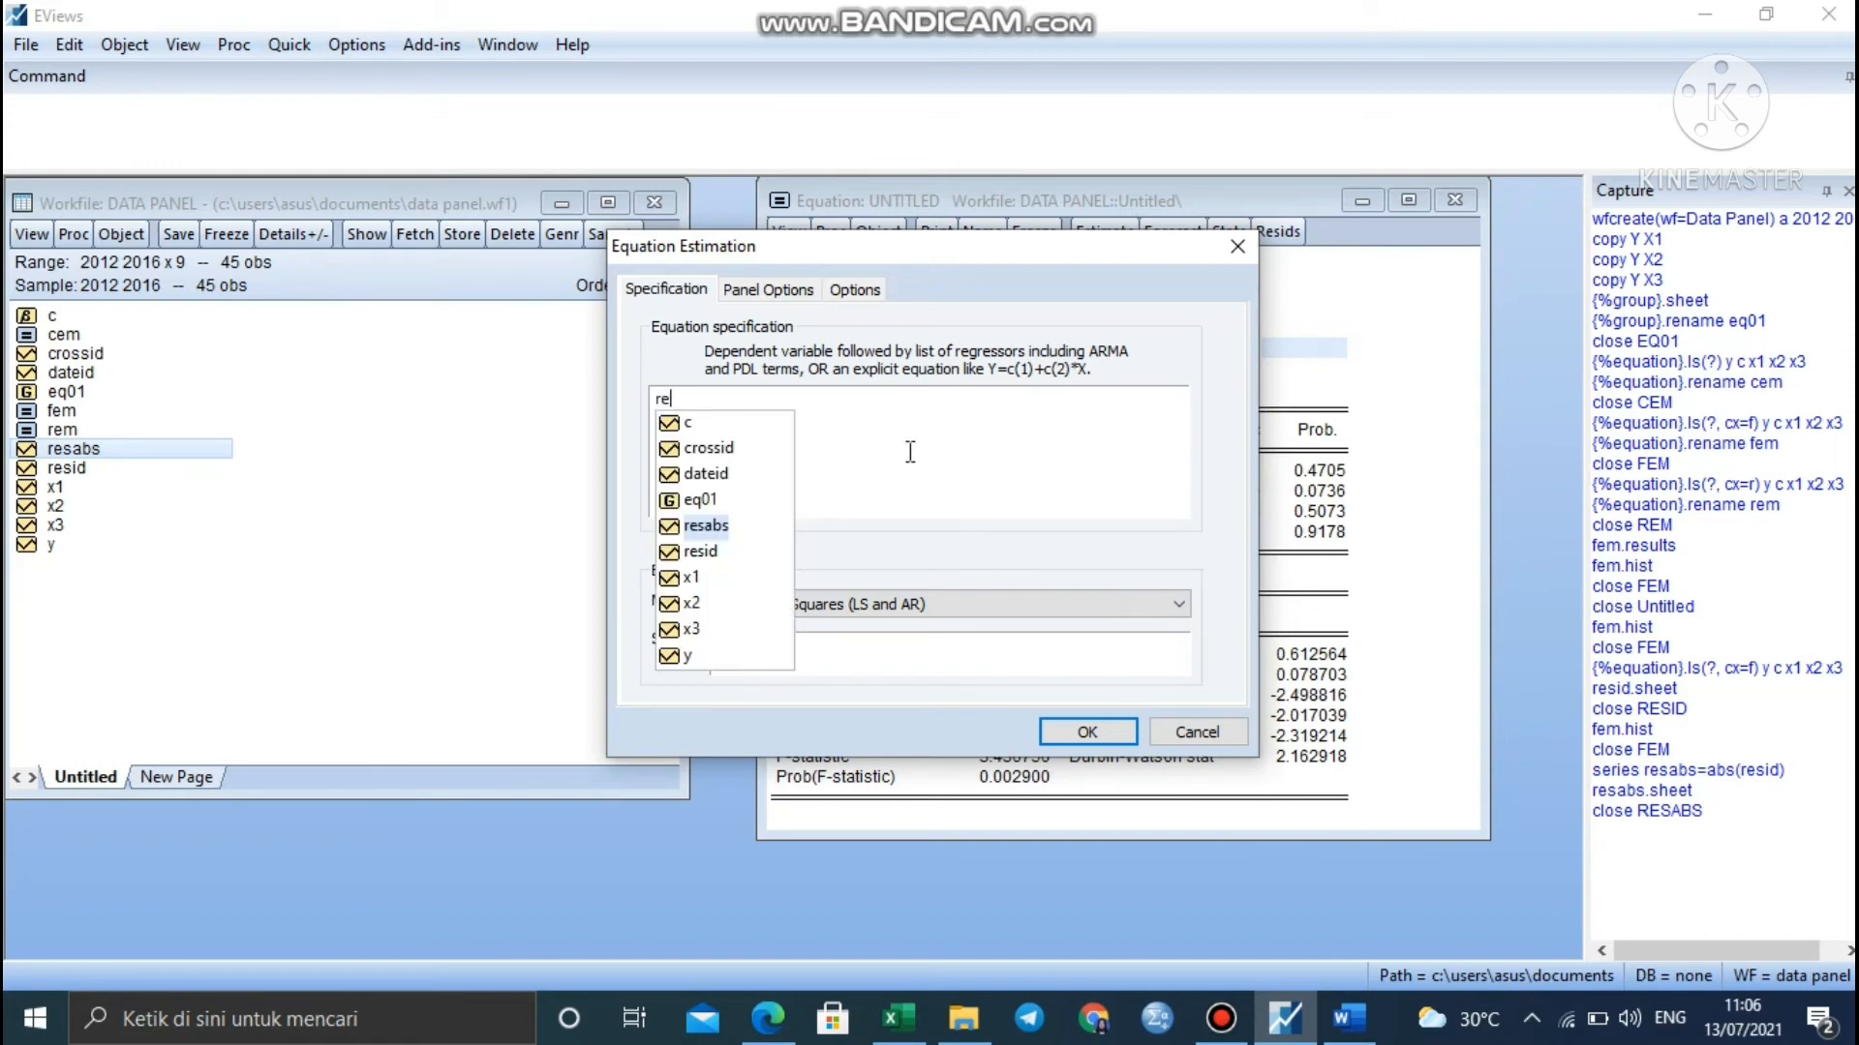
text(sabs c )
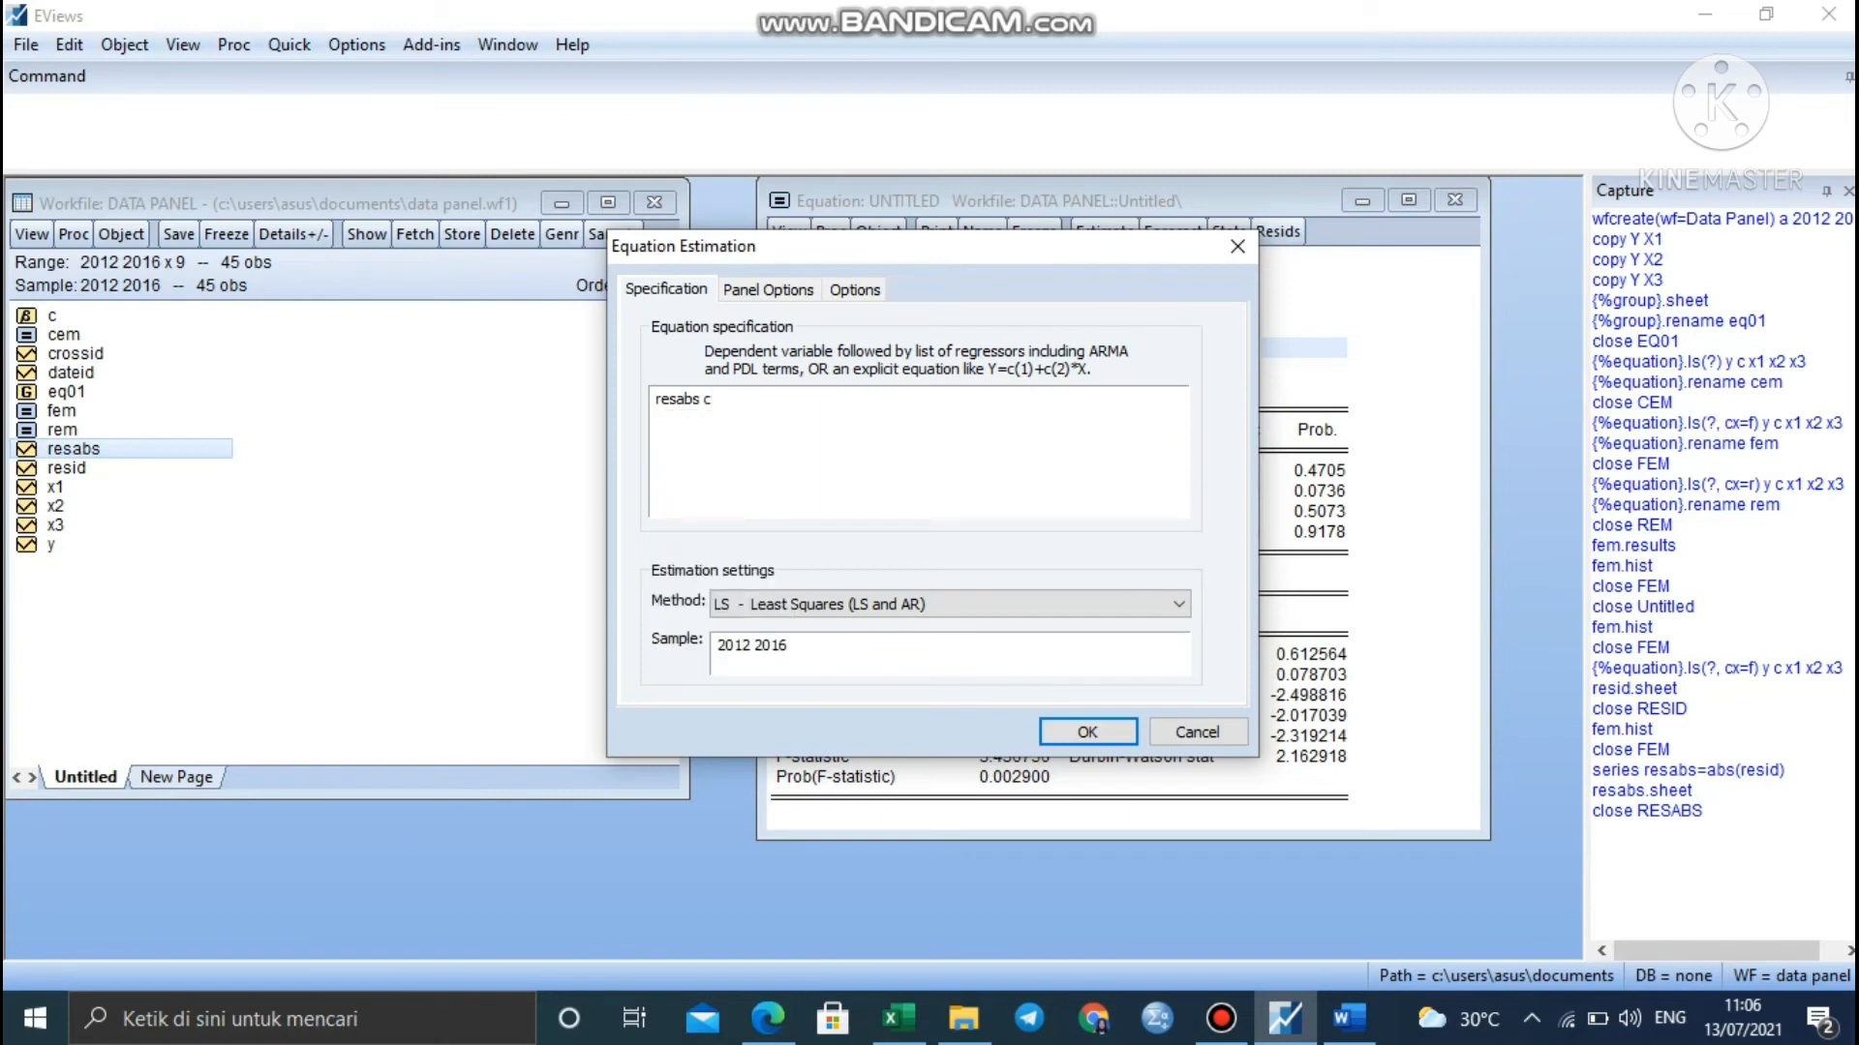
text(x)
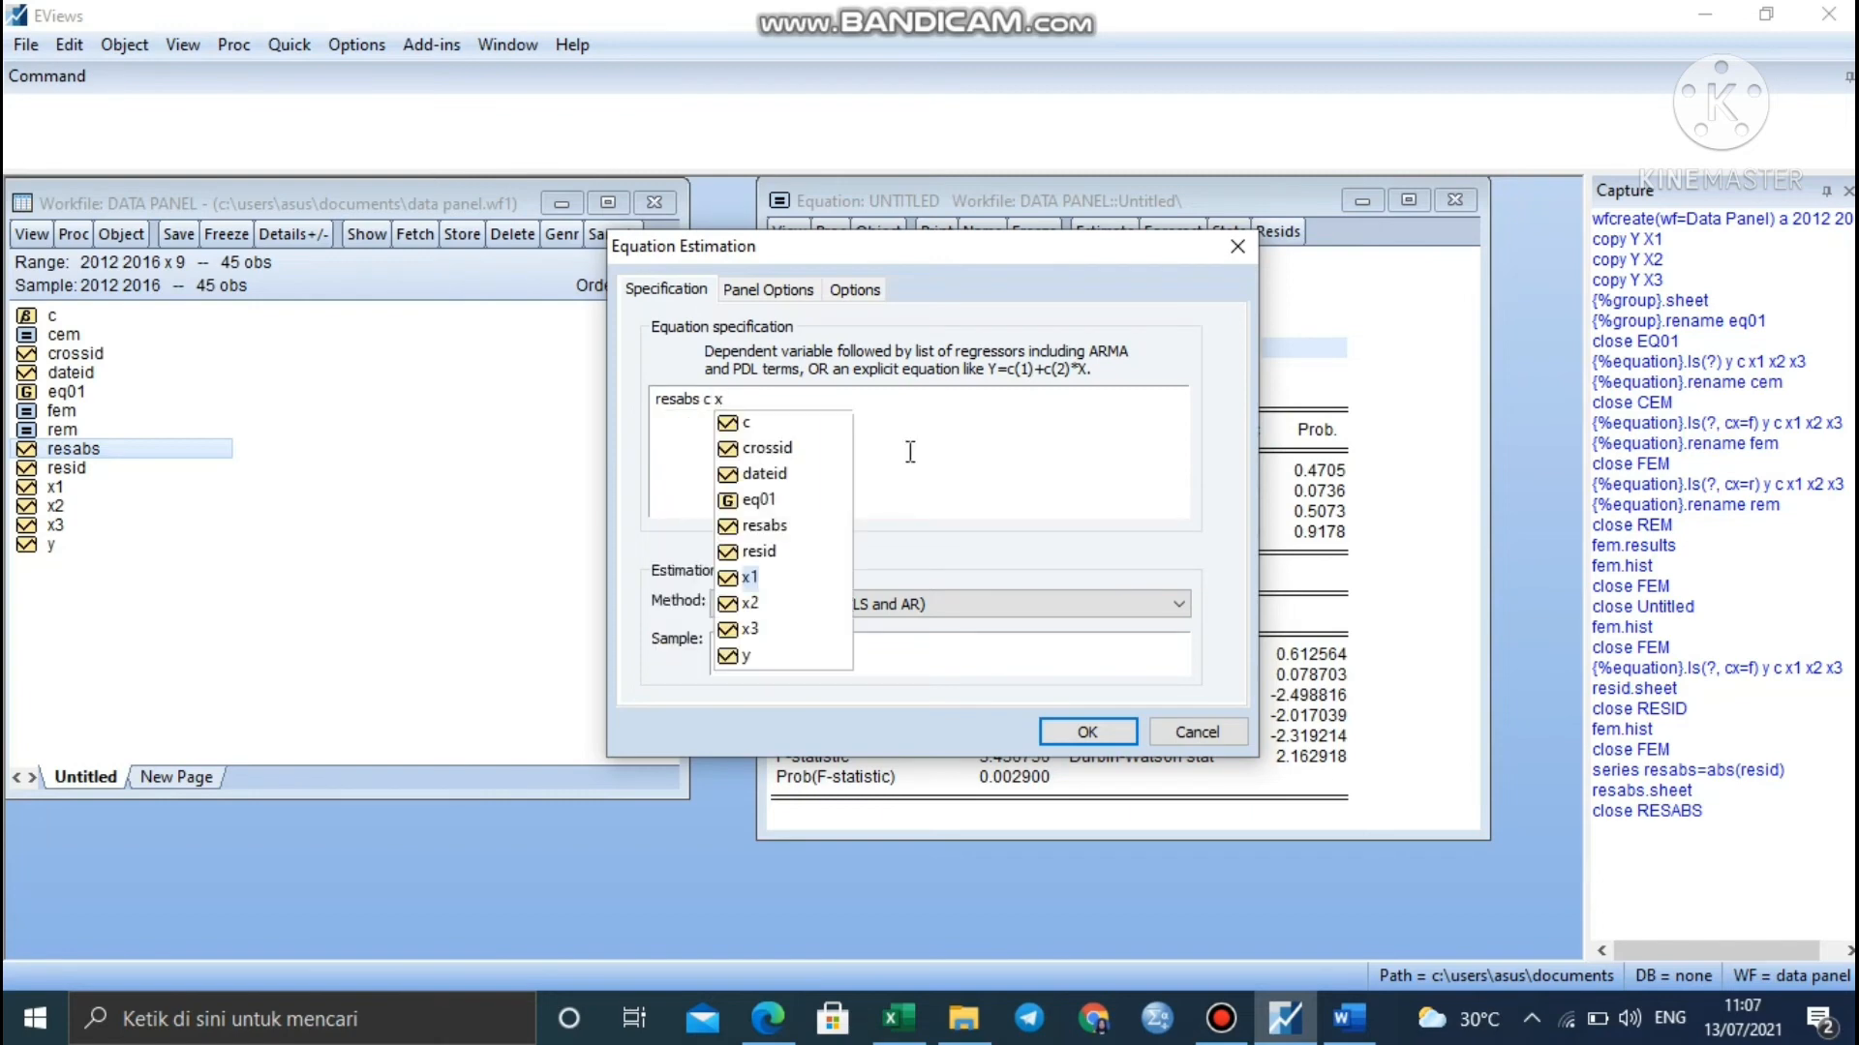
key(BackSpace)
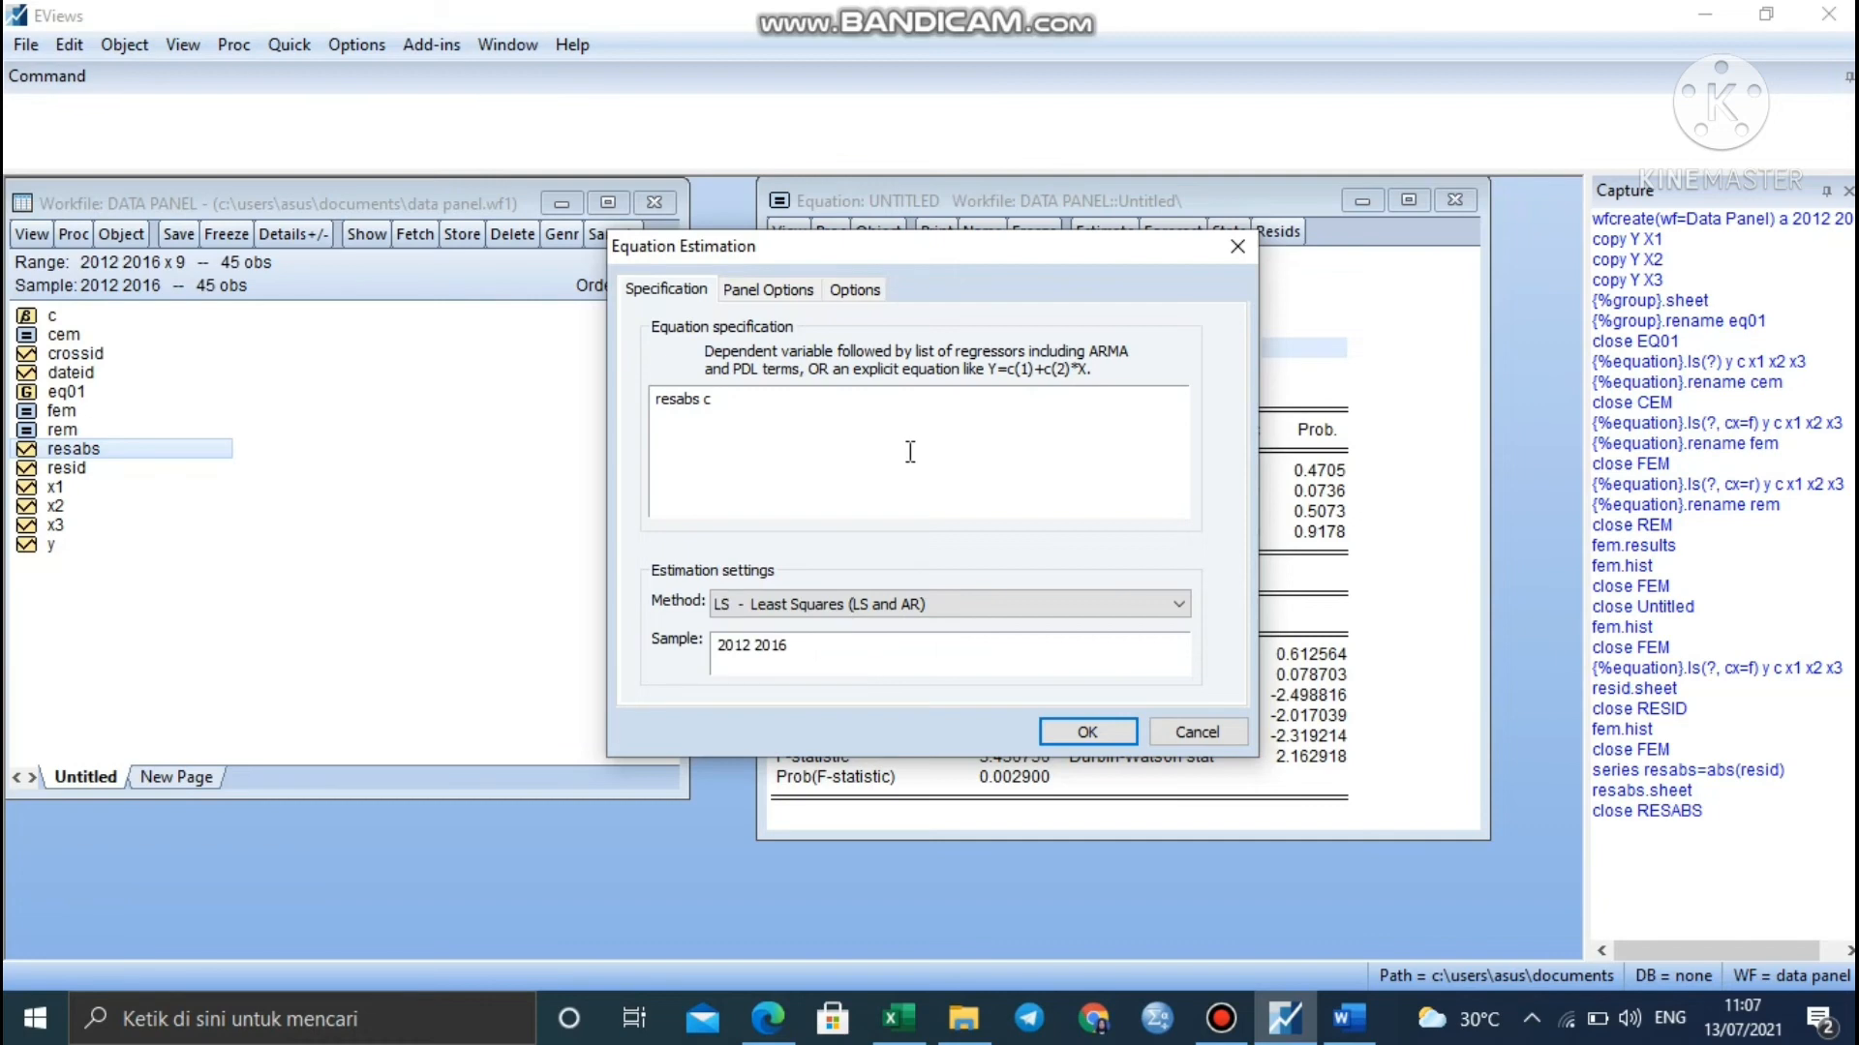
text(x1 x2 x3)
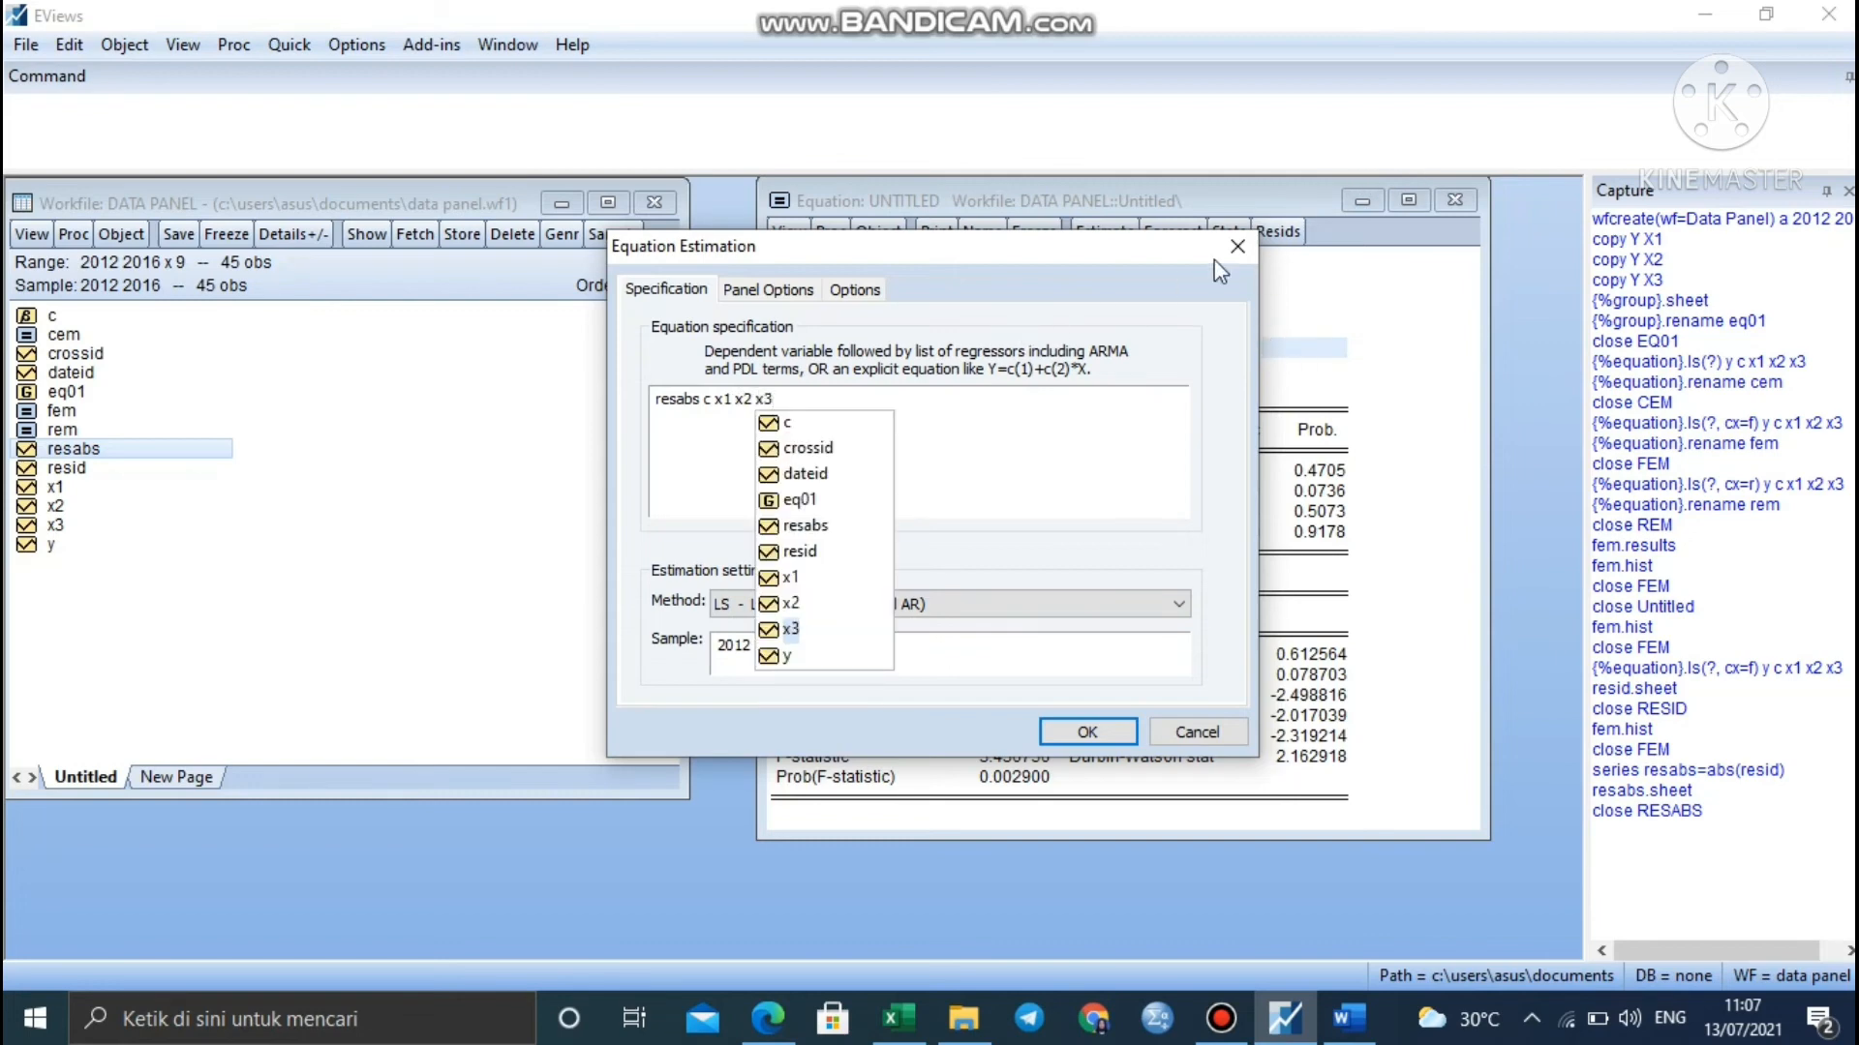
click(1060, 448)
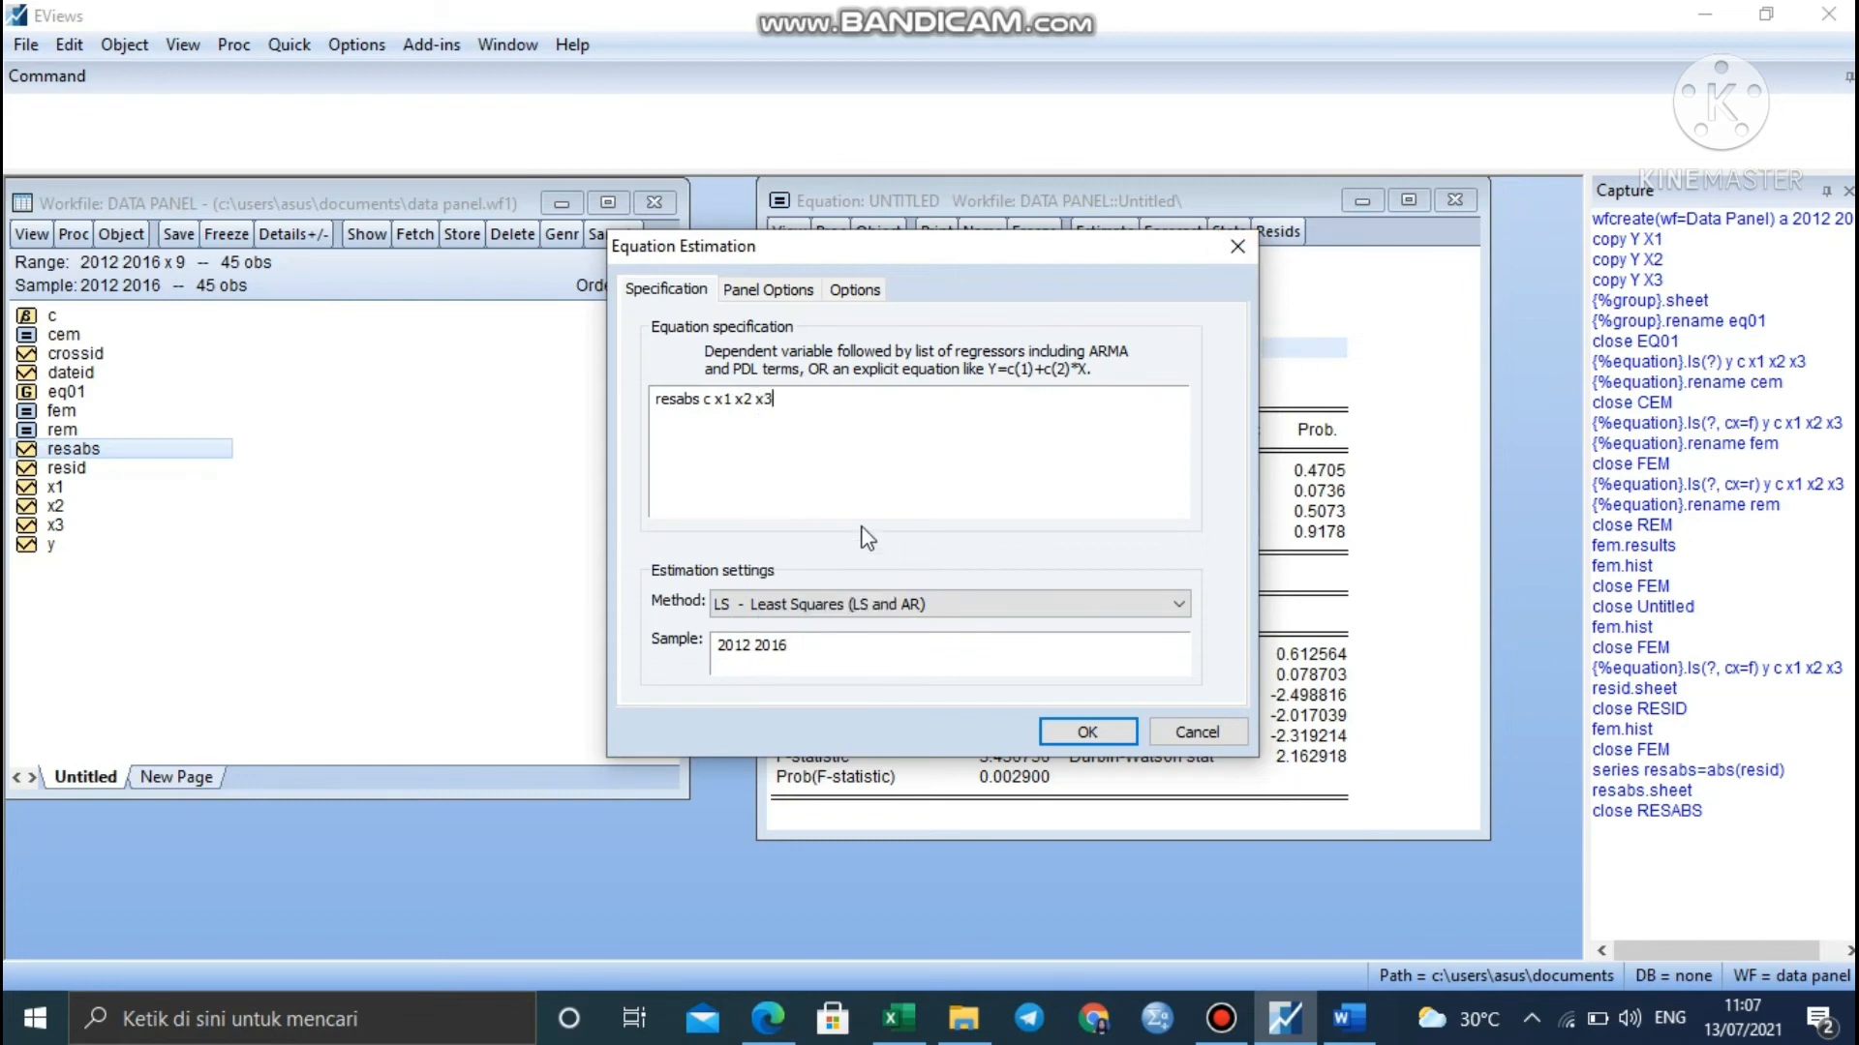
- Estimate the resabs equation with fixed cross-section effects, deleting the previous untitled equation
click(773, 290)
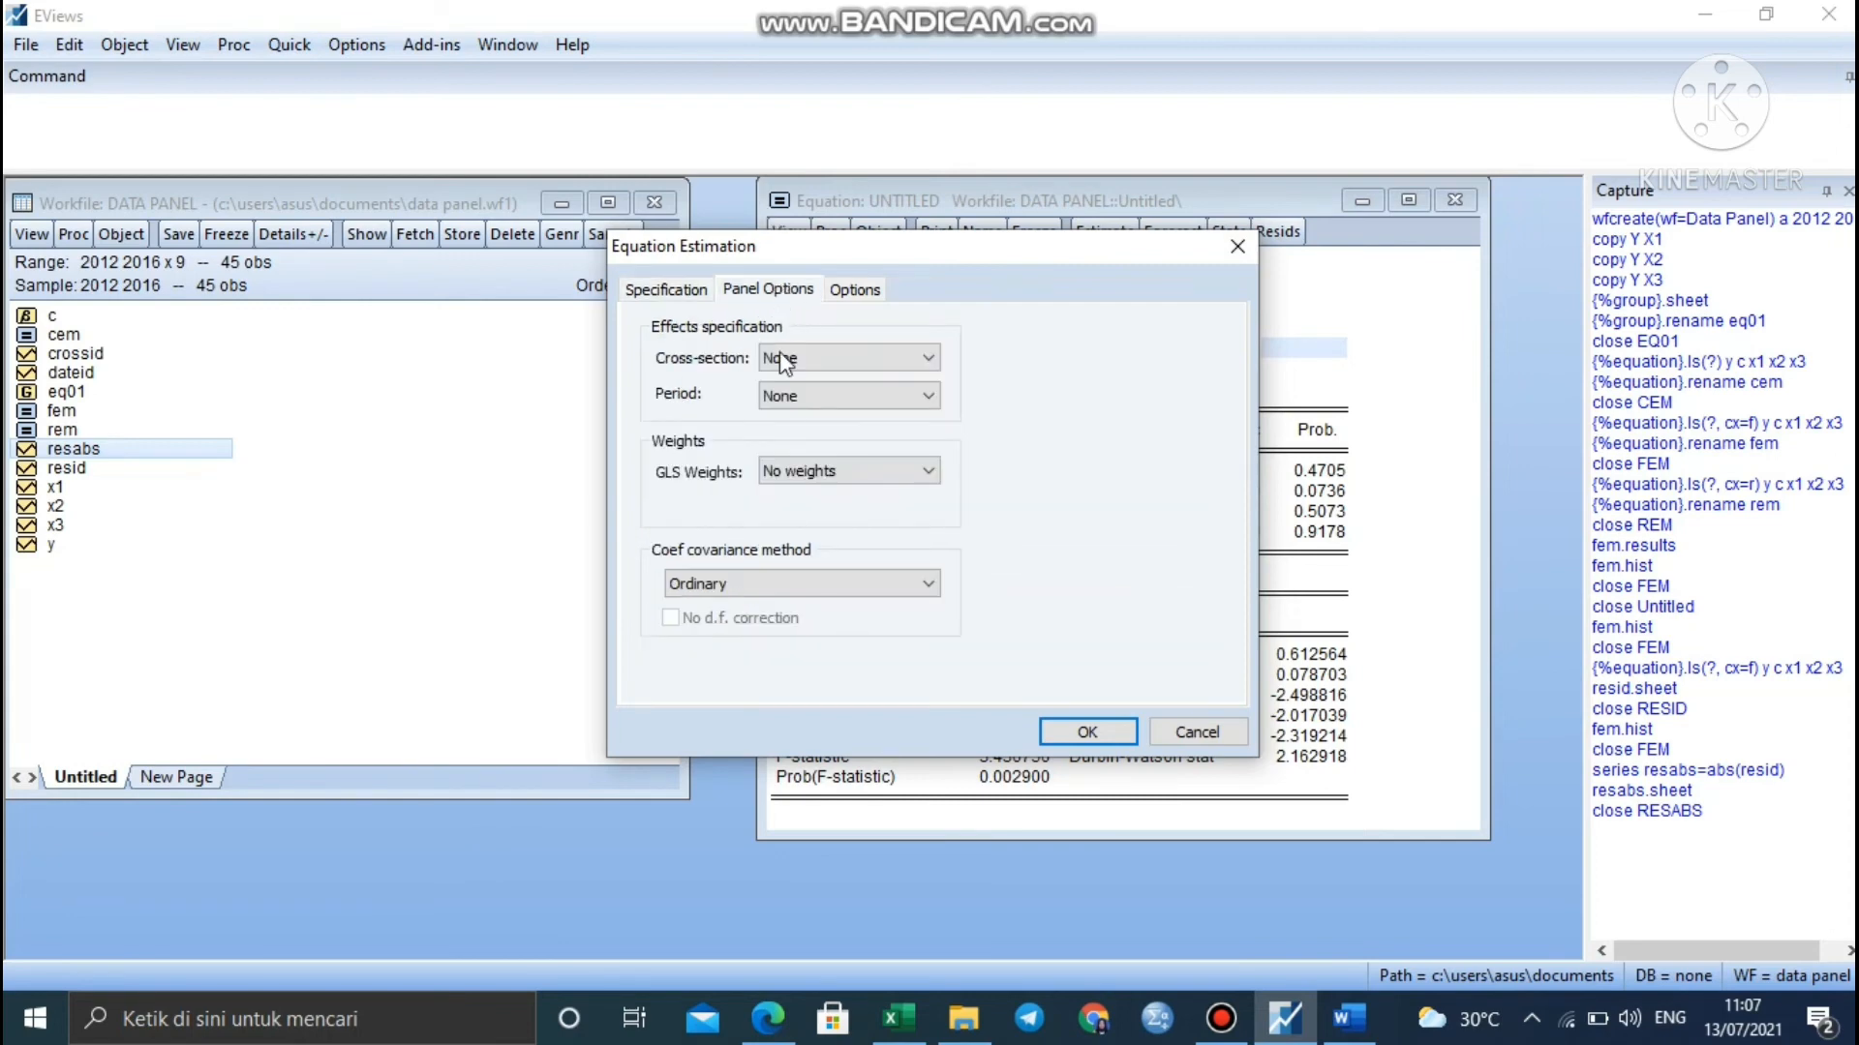
click(849, 364)
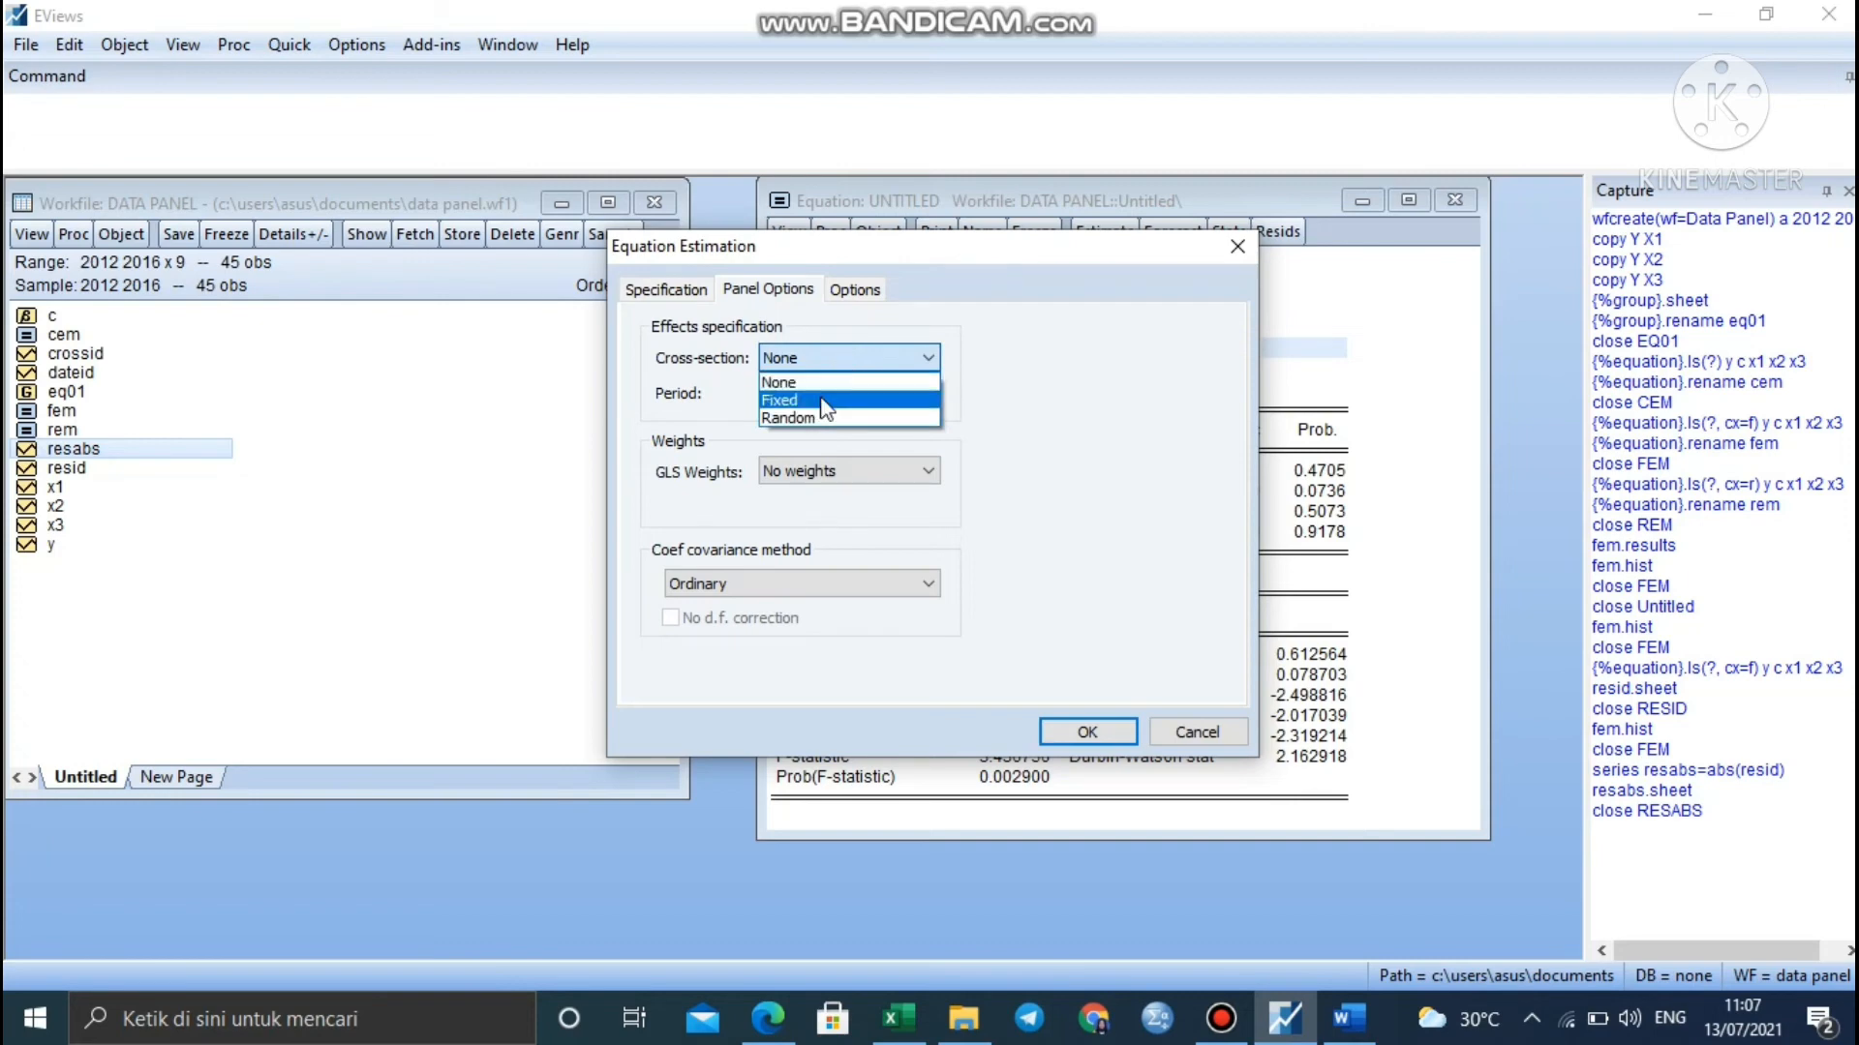
click(821, 399)
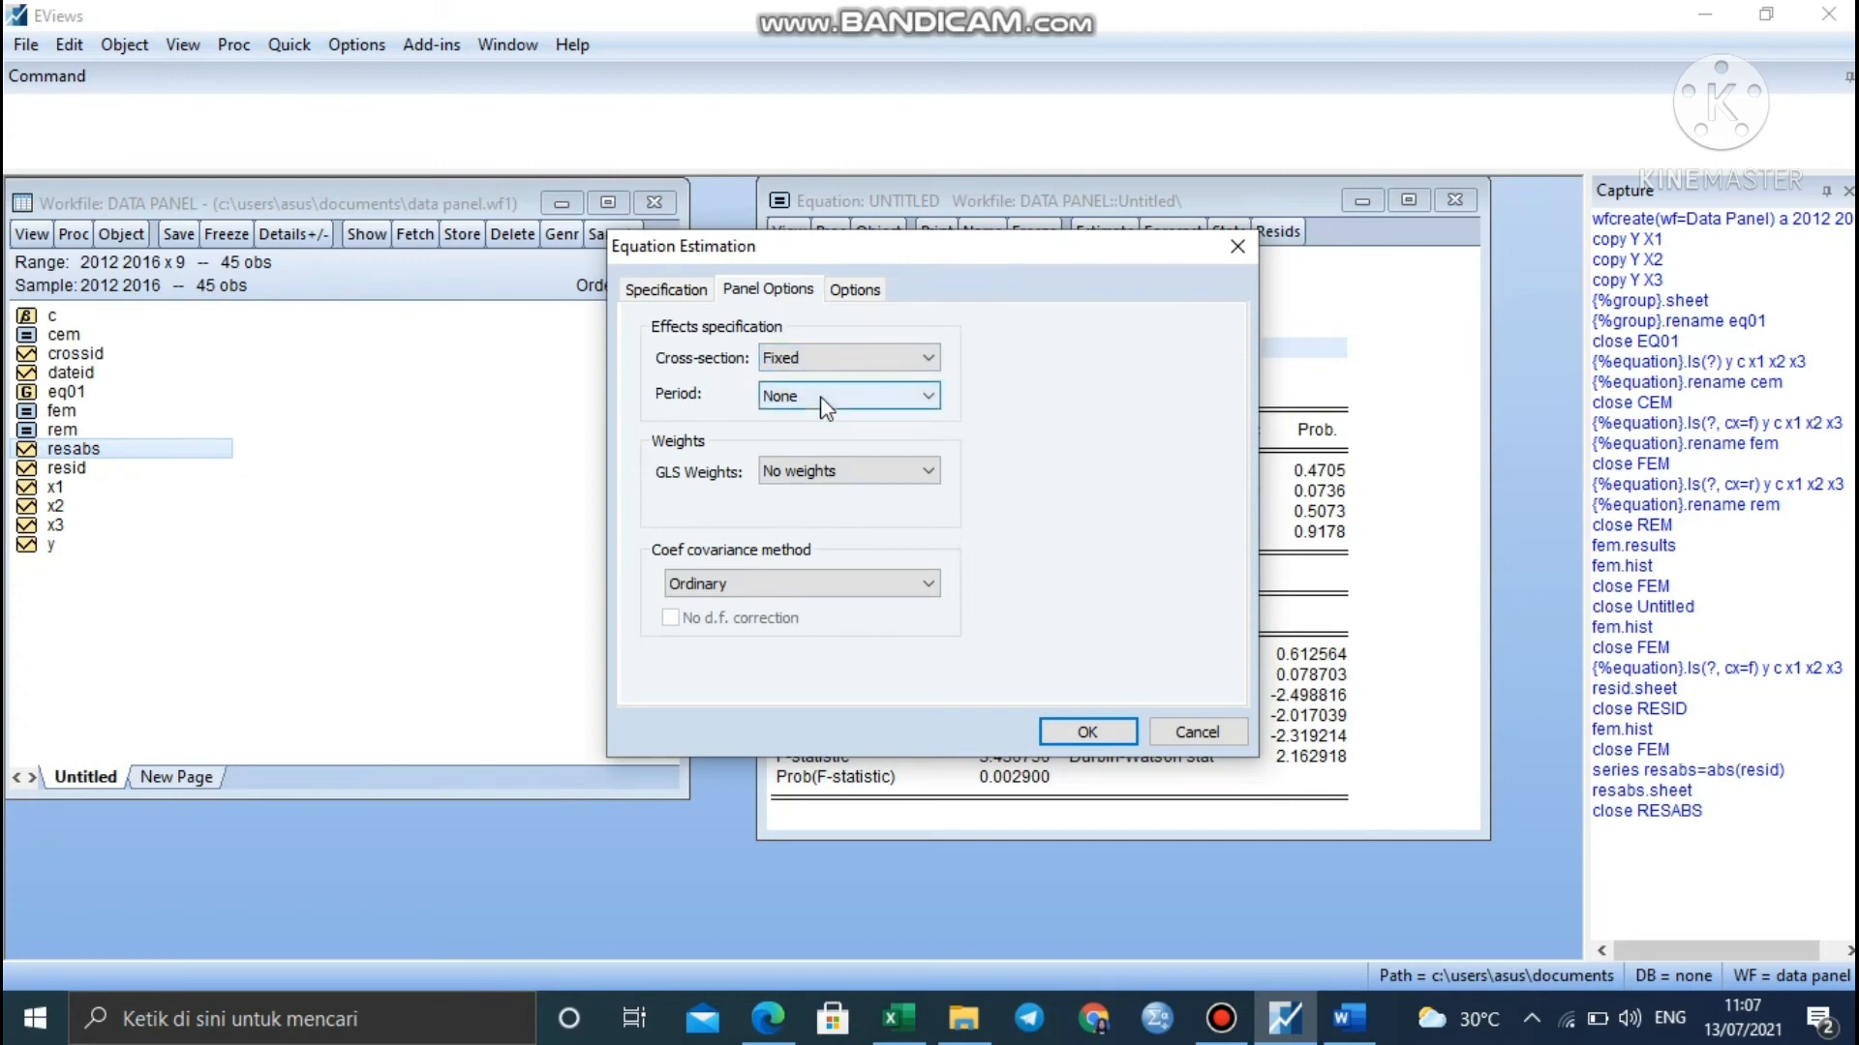
click(1087, 733)
click(1455, 199)
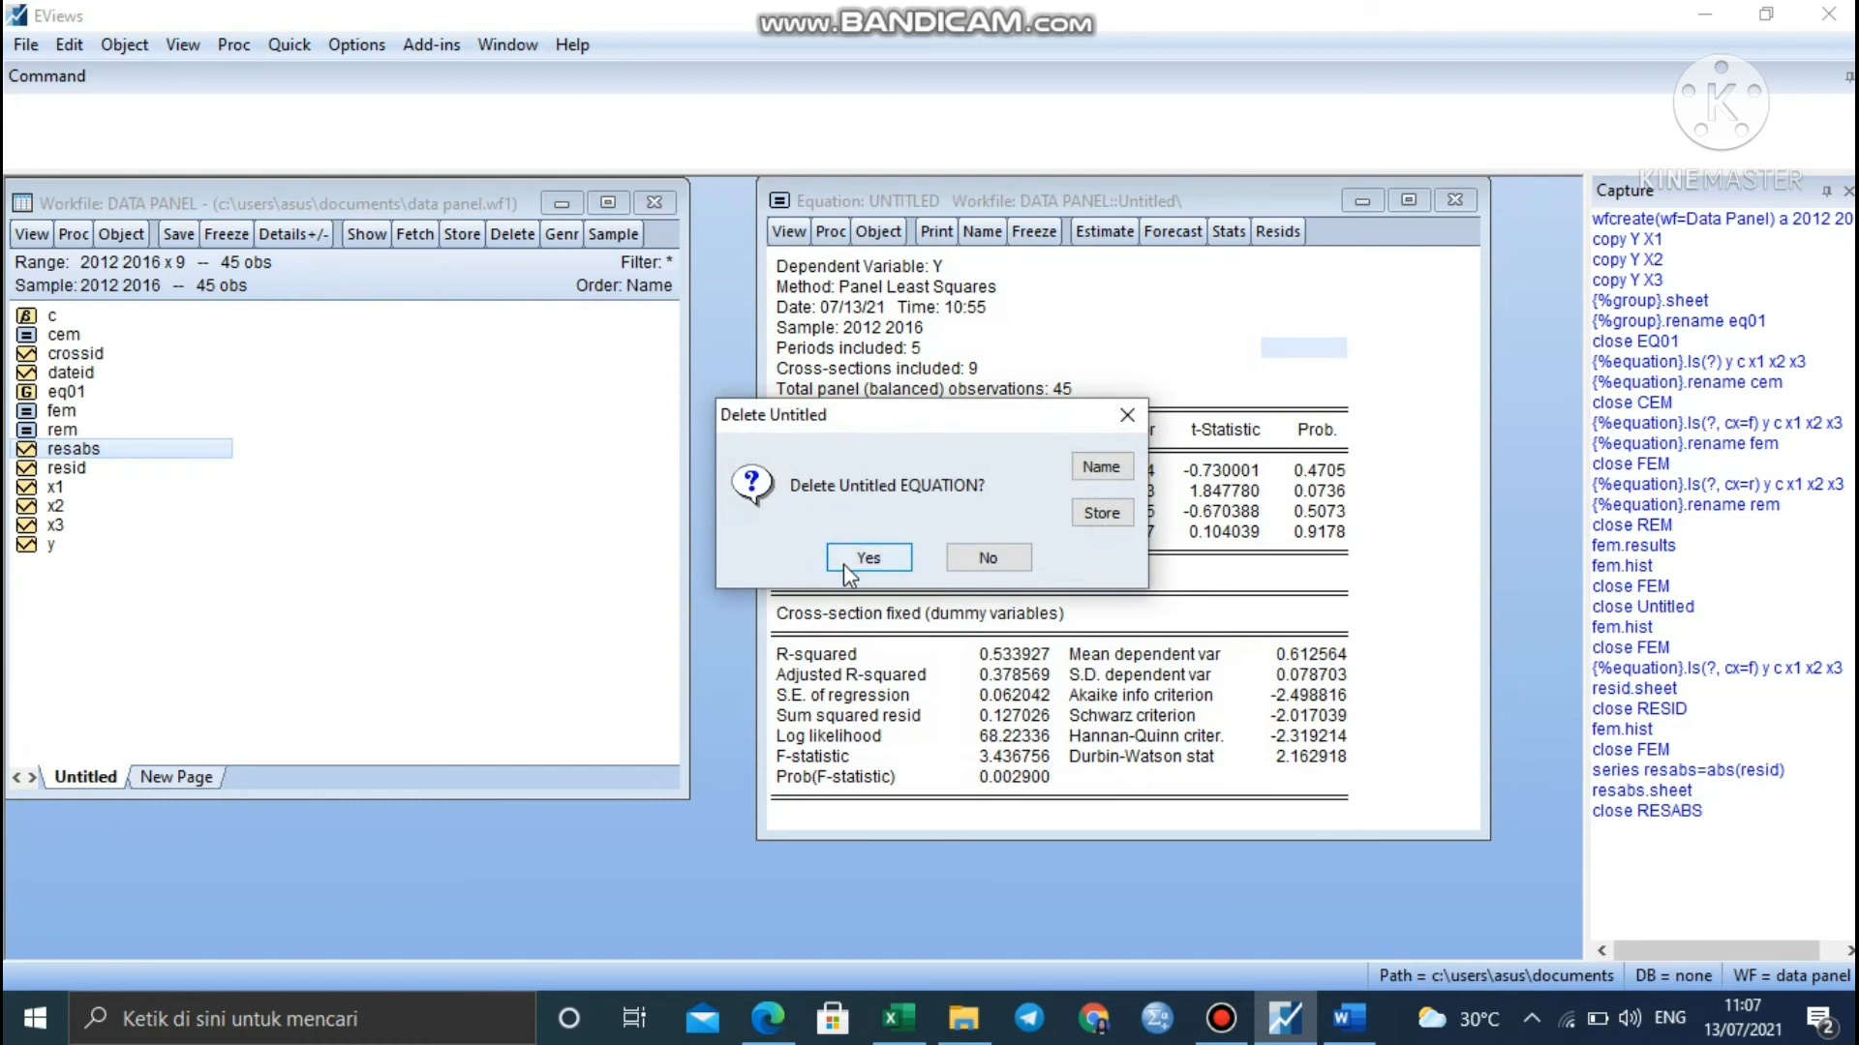
click(871, 557)
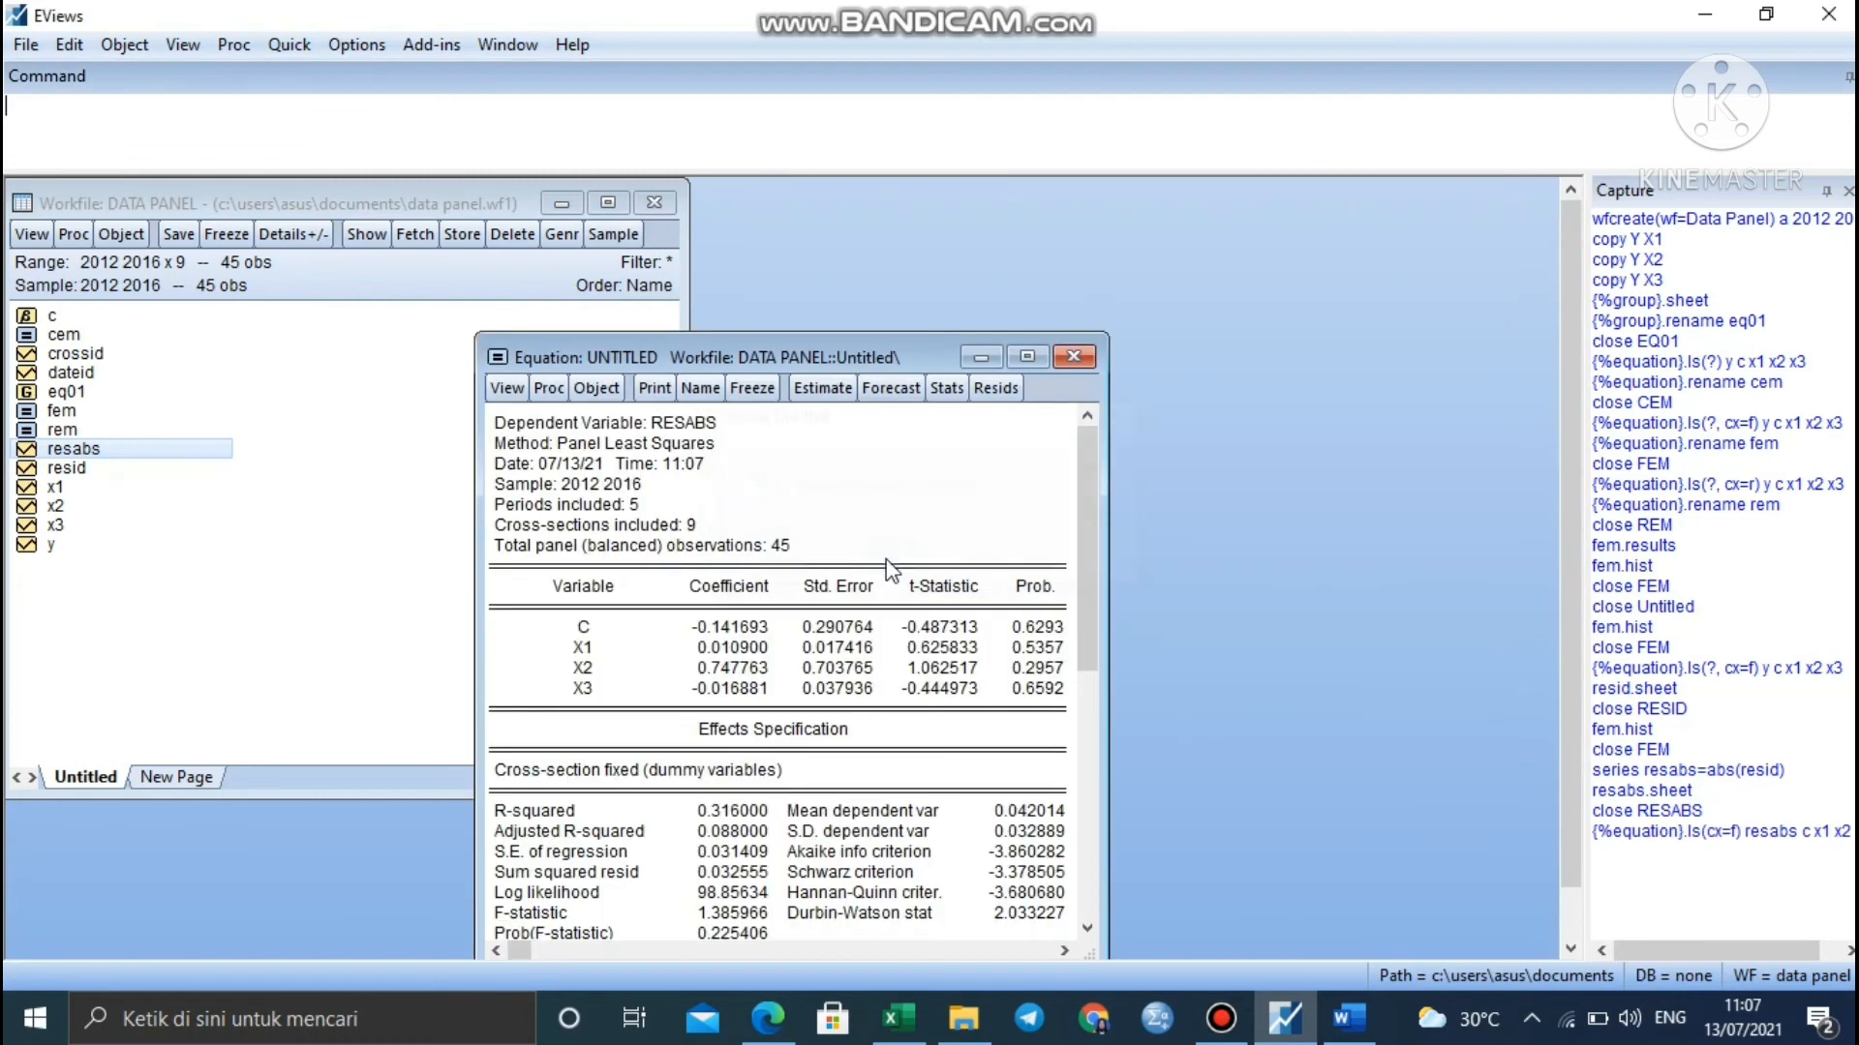
- Place the resabs equation output beside the workfile and examine the Prob. values of C, X1, X2 and X3
drag(764, 358, 1034, 244)
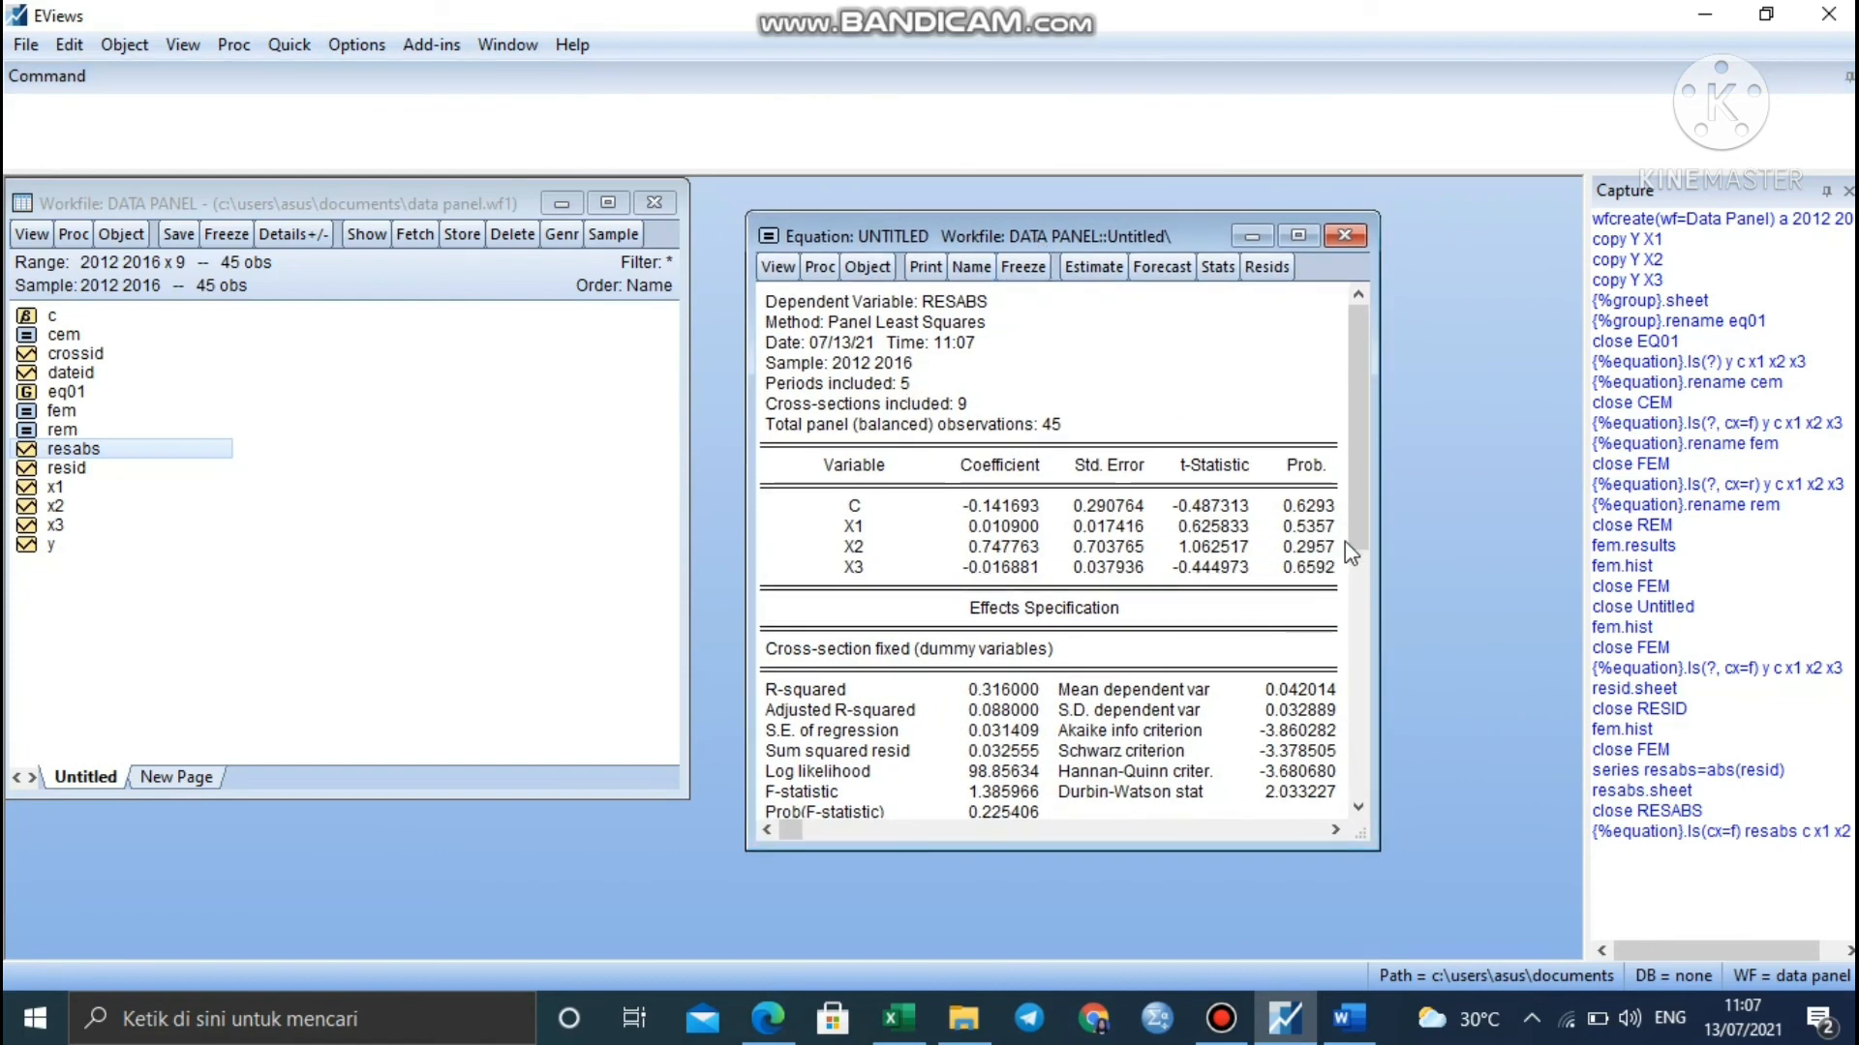
click(1311, 478)
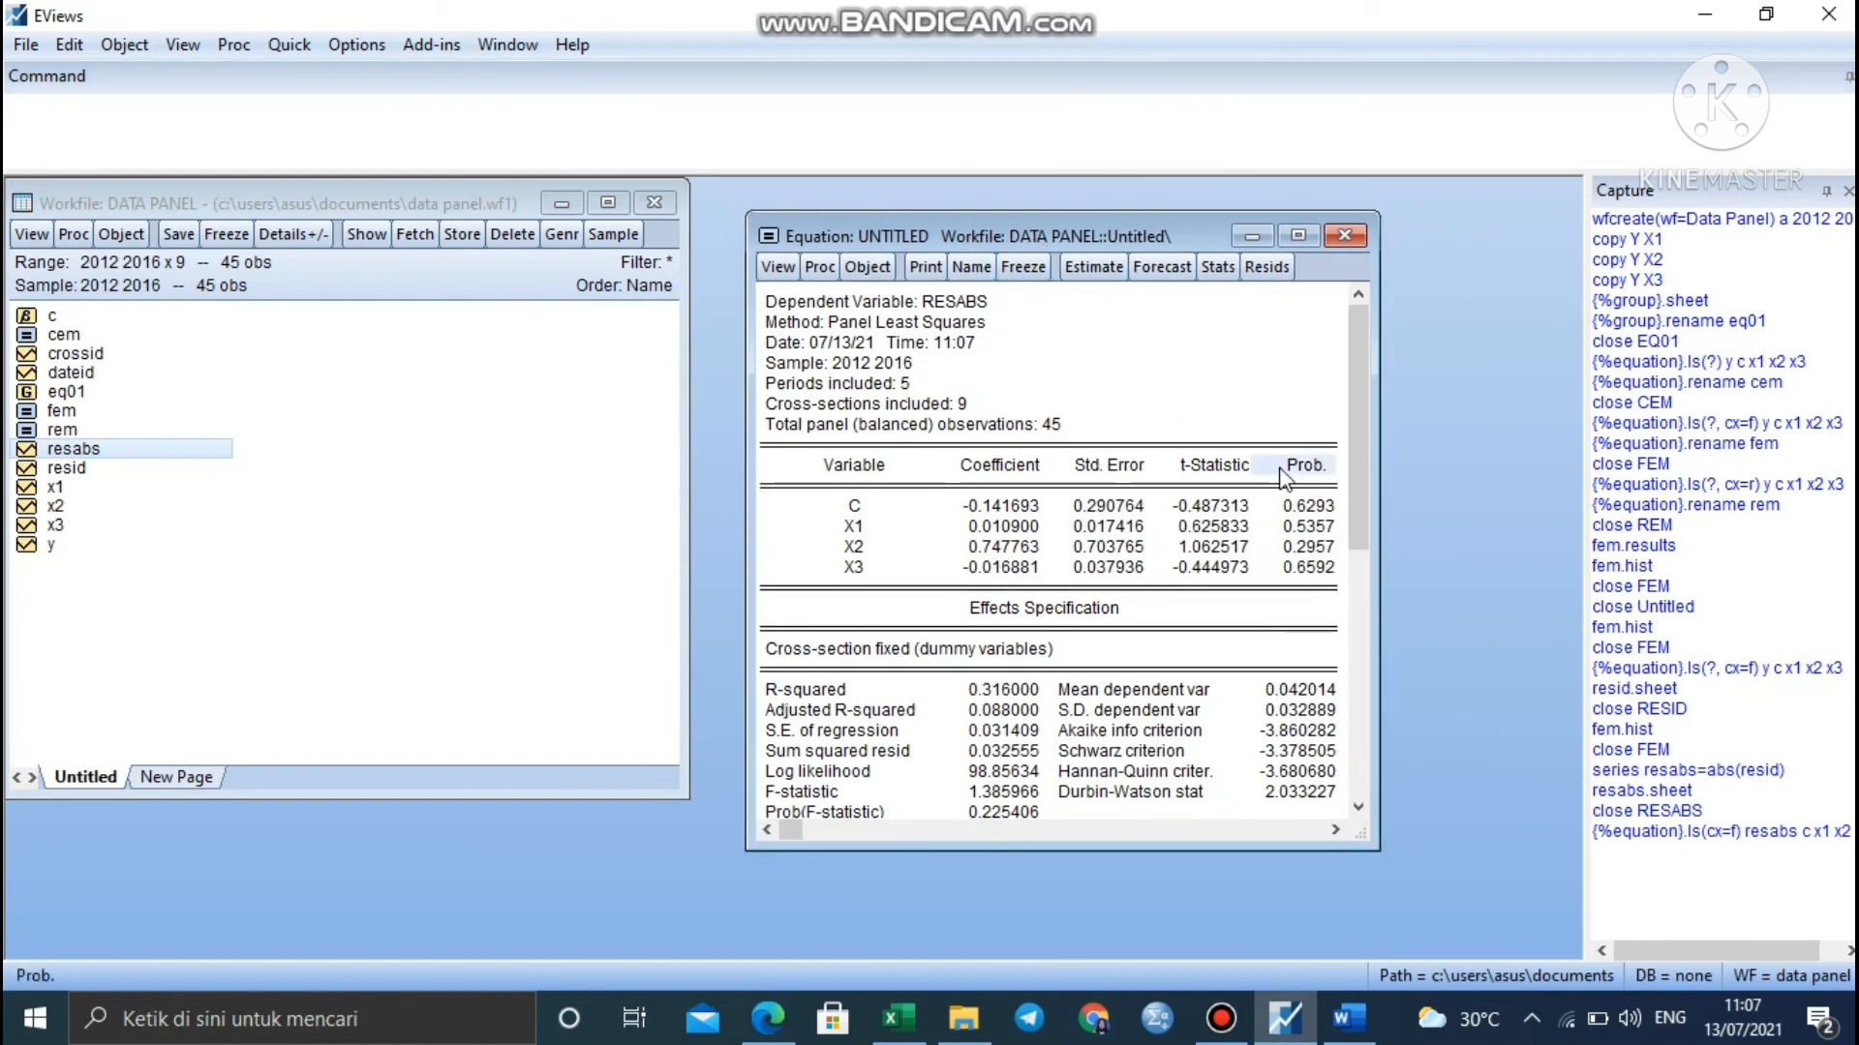
click(1308, 507)
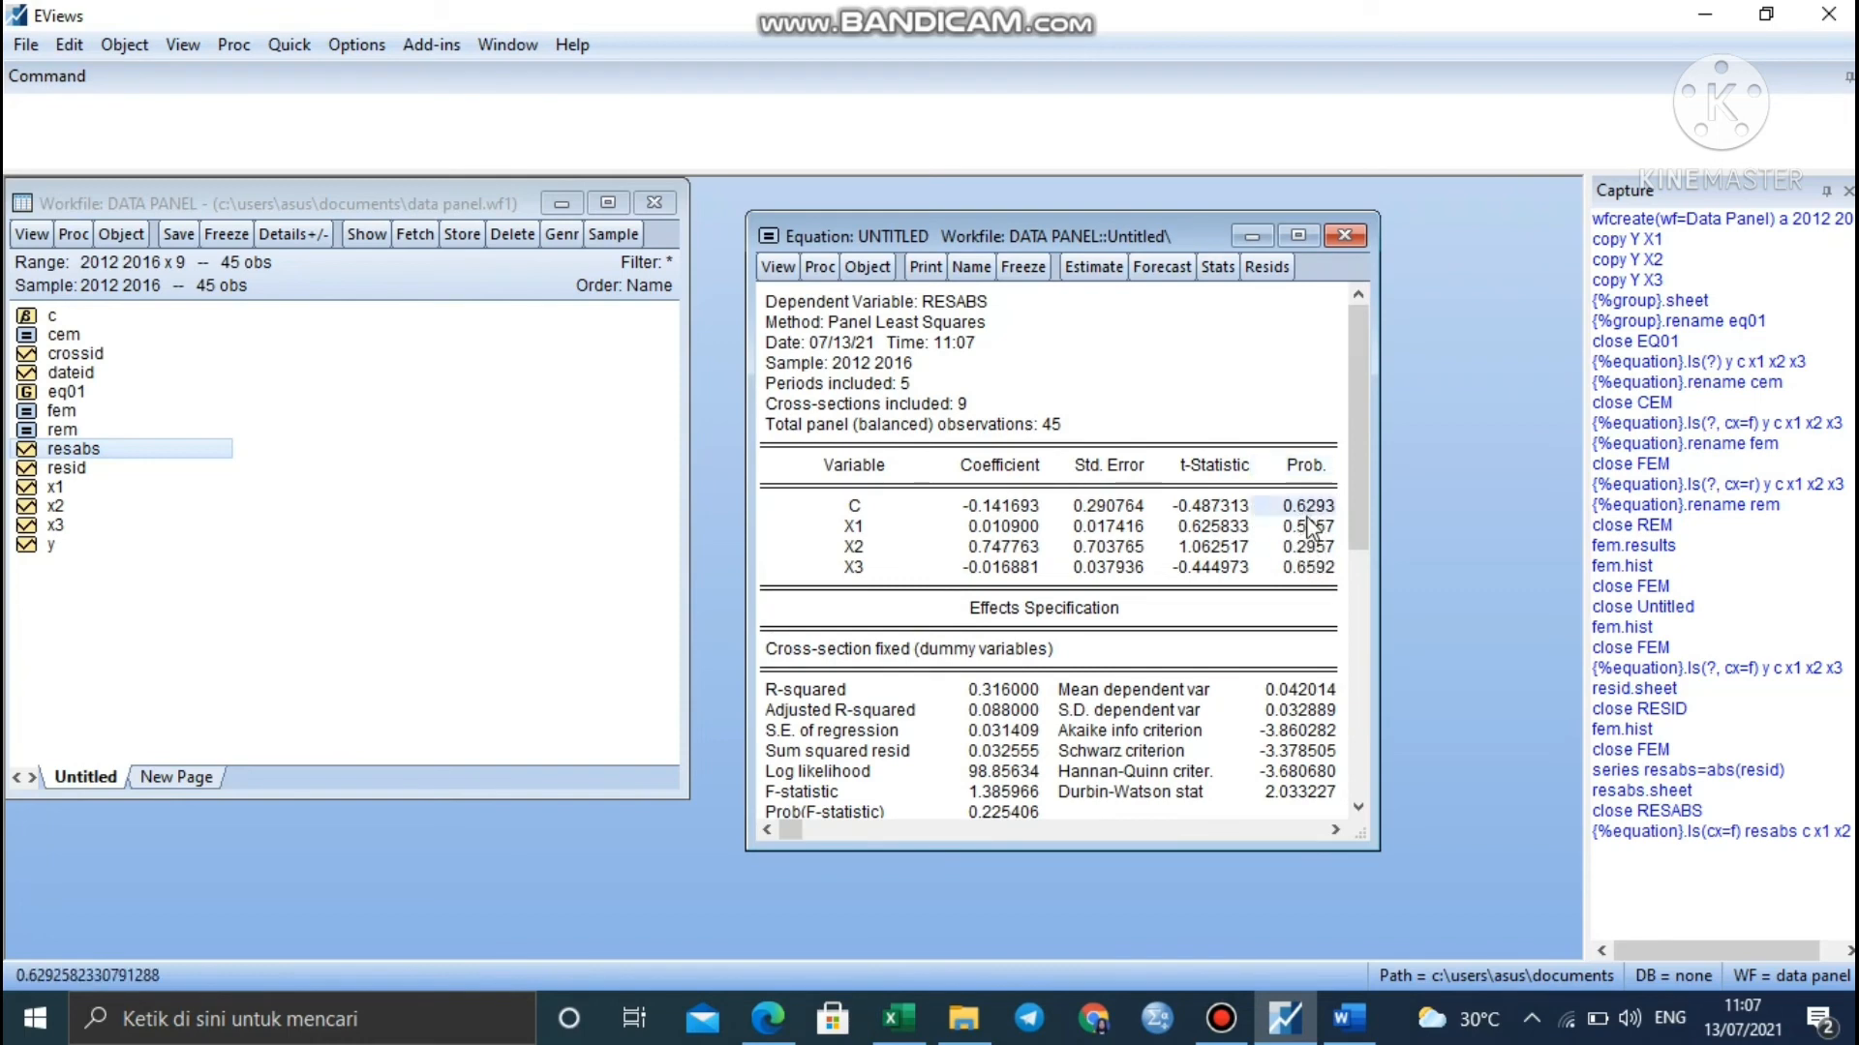
click(1312, 528)
click(1314, 548)
click(1317, 569)
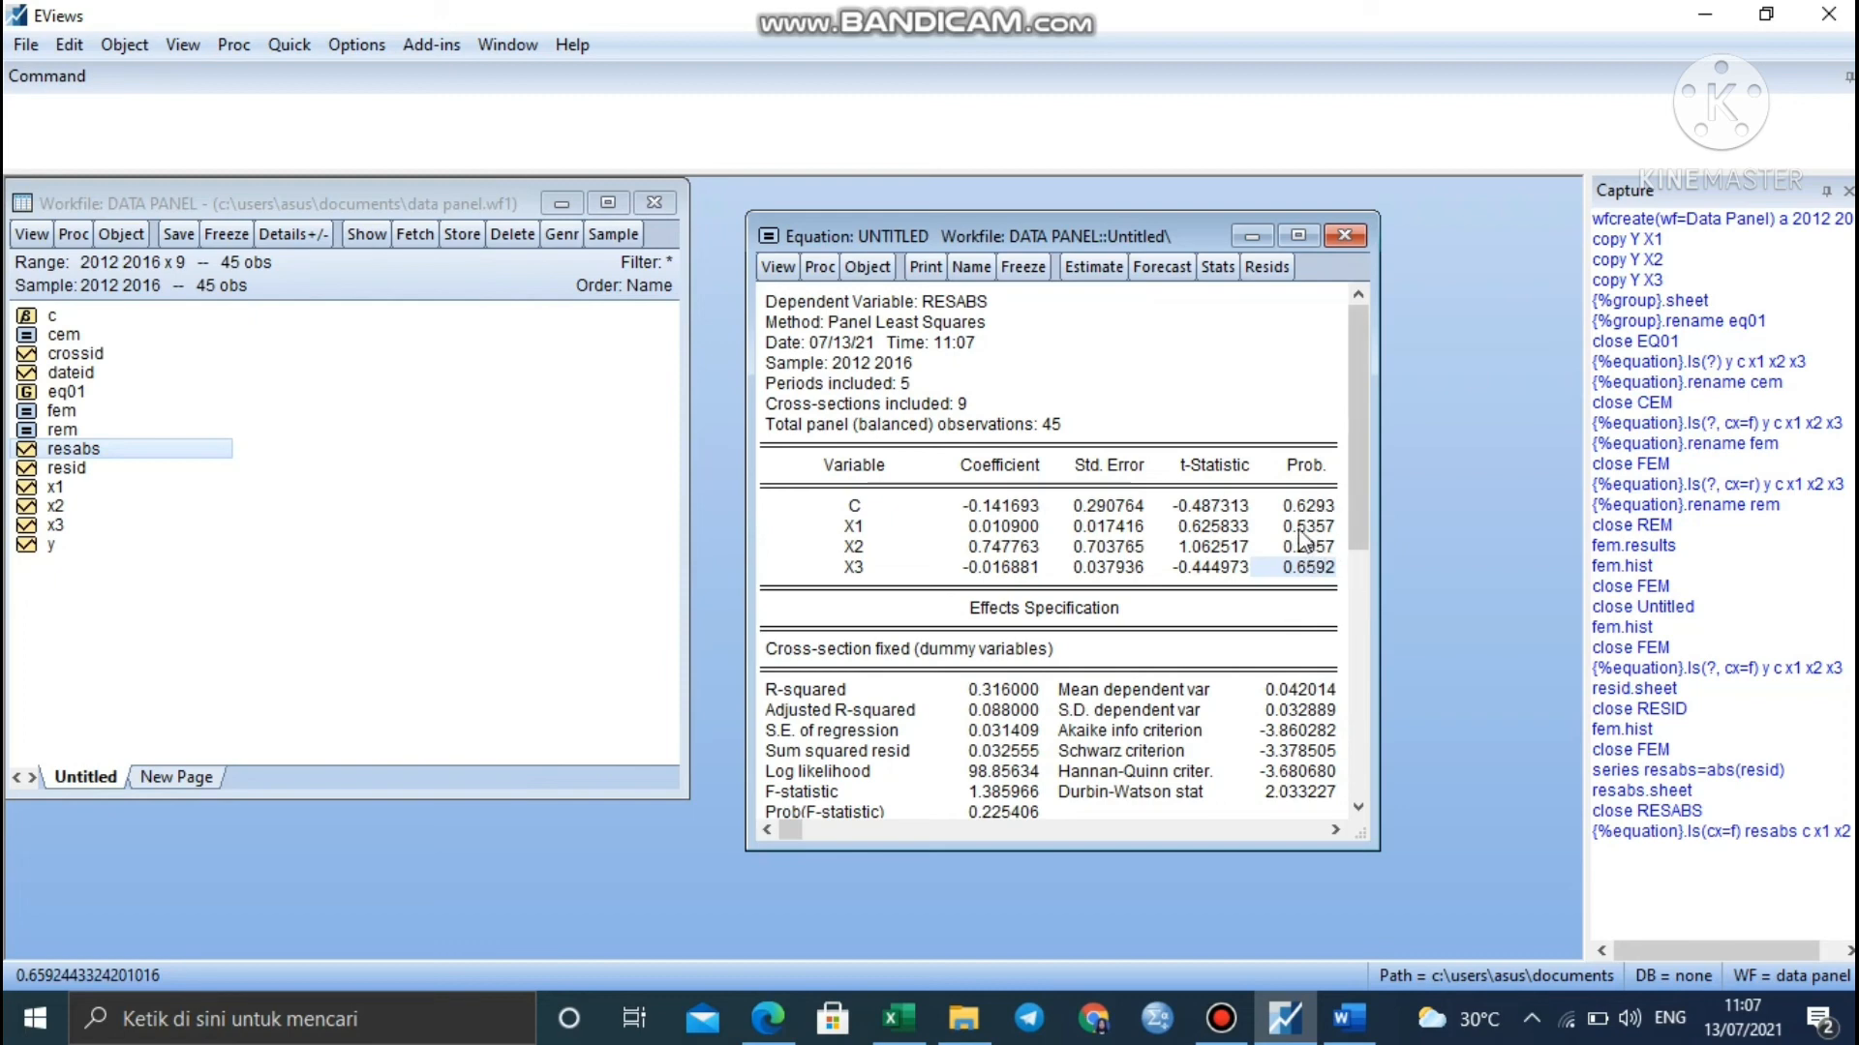
scroll(1334, 525, down, 1)
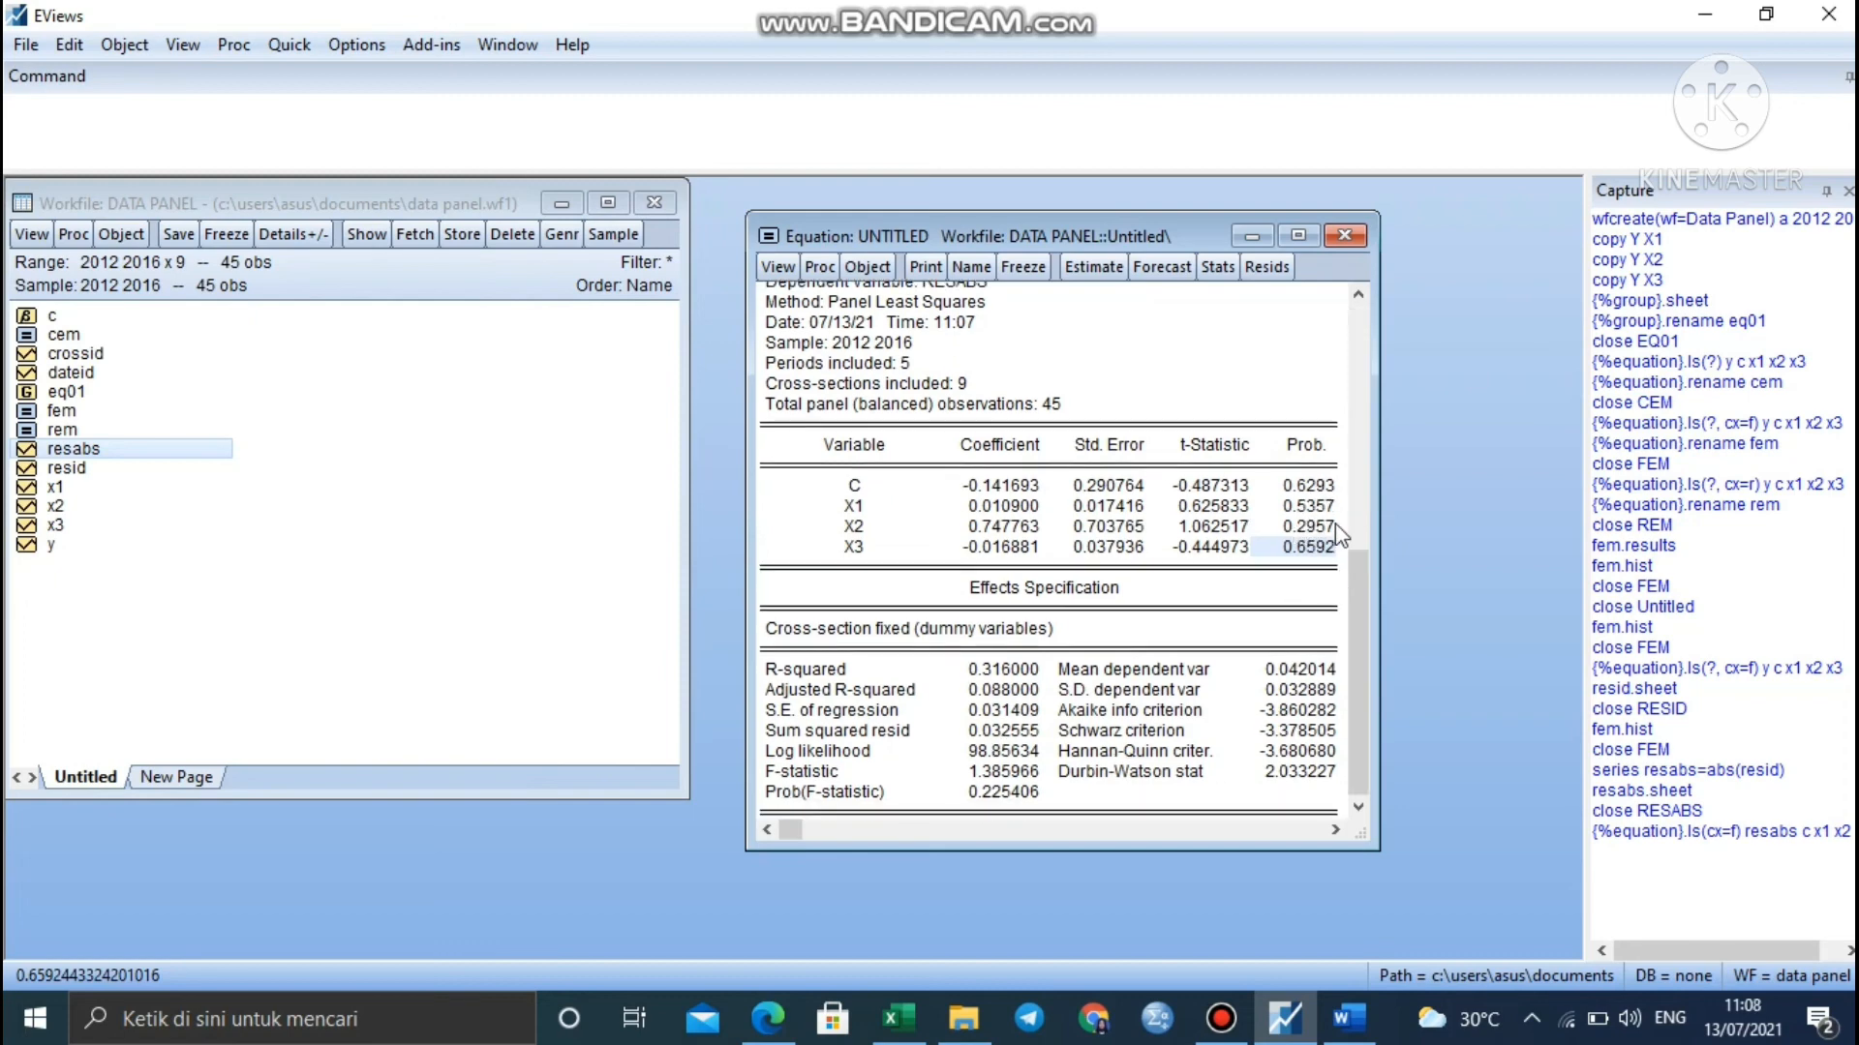
scroll(1334, 525, up, 1)
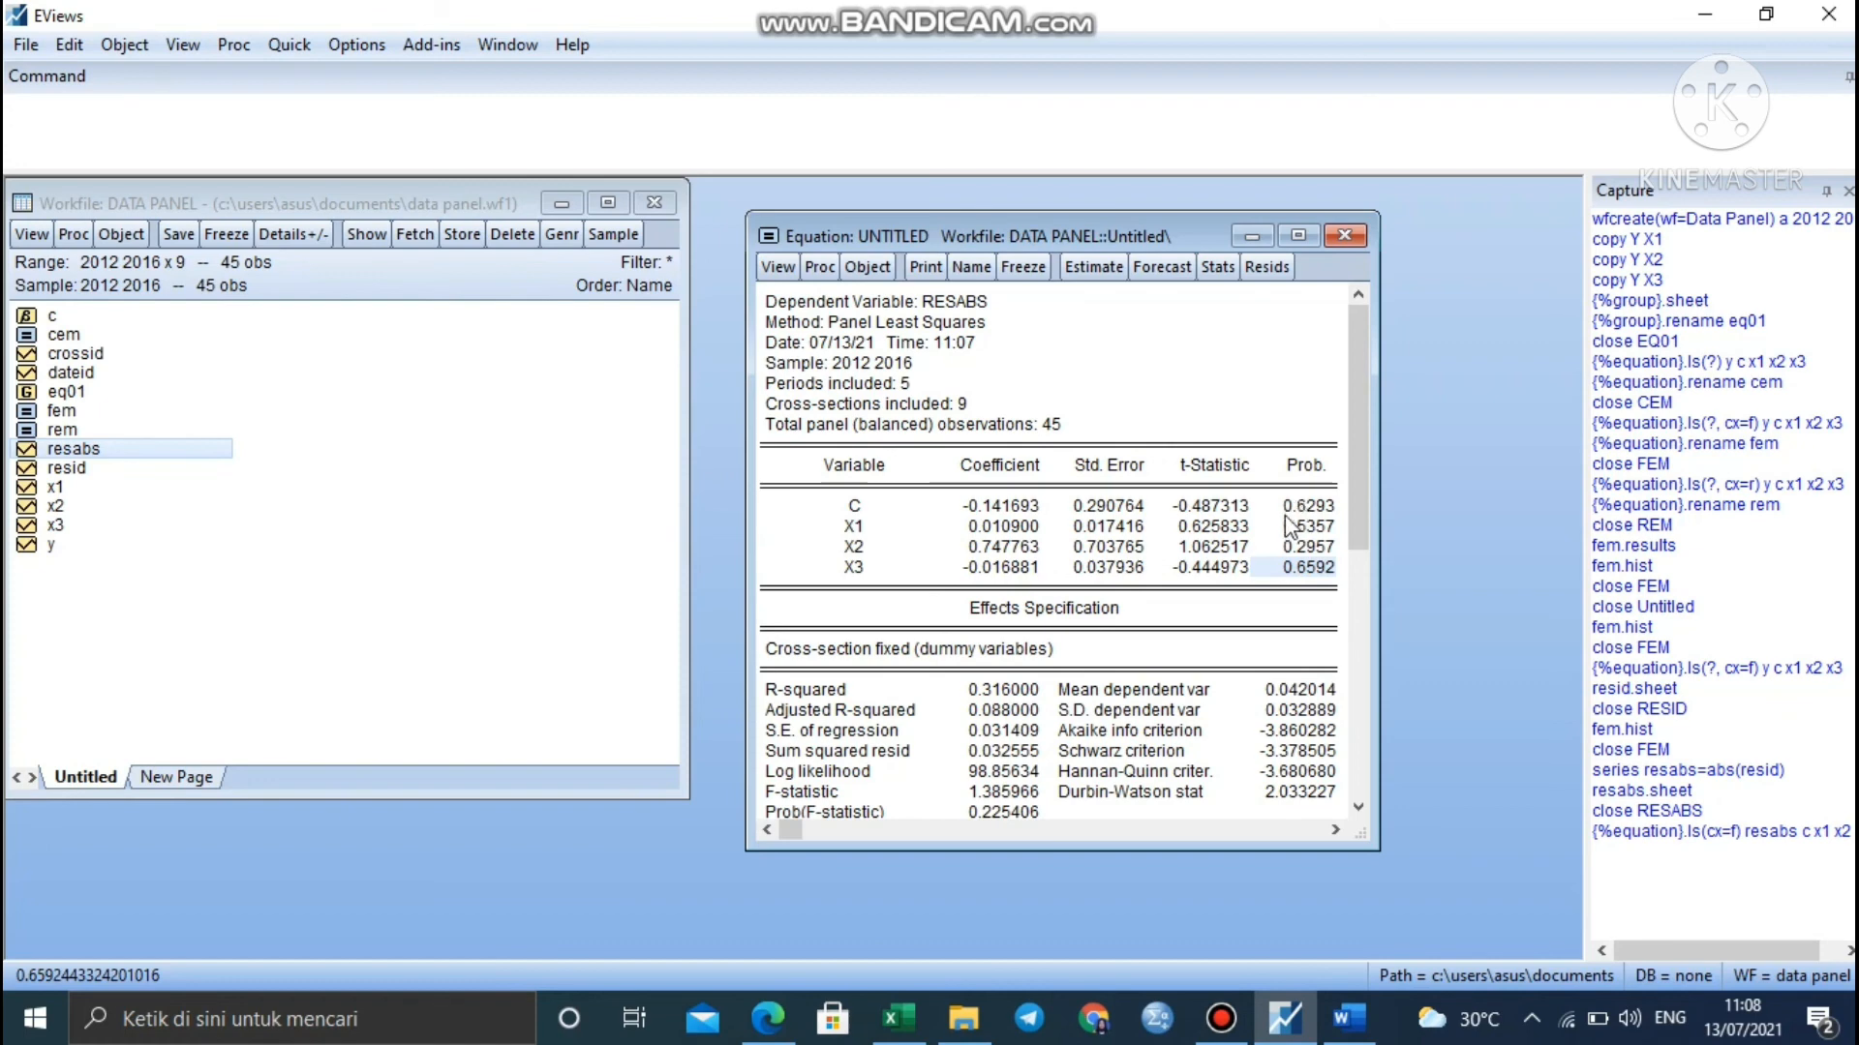
scroll(1299, 571, down, 1)
scroll(1292, 677, up, 1)
- Enlarge the resabs equation window to fit its full output and align it with the top of the workfile window
drag(1365, 840, 1432, 878)
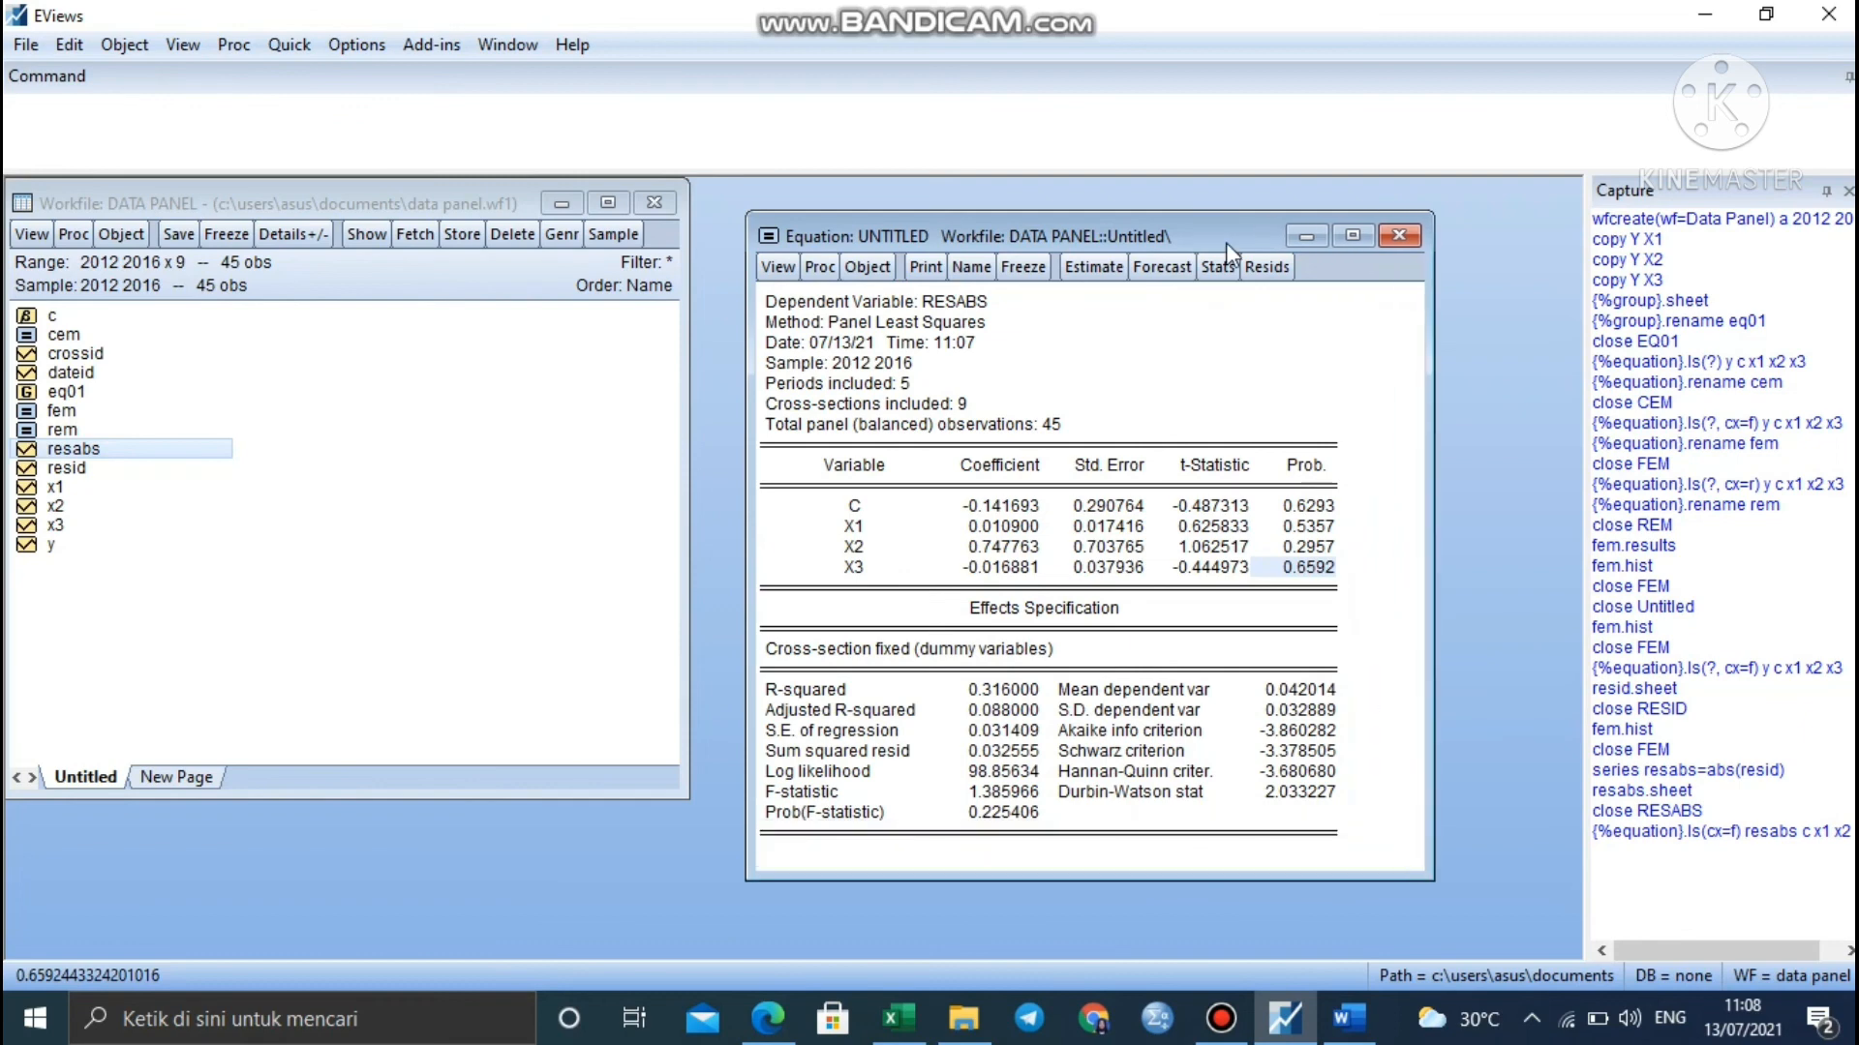
drag(1159, 211, 1166, 201)
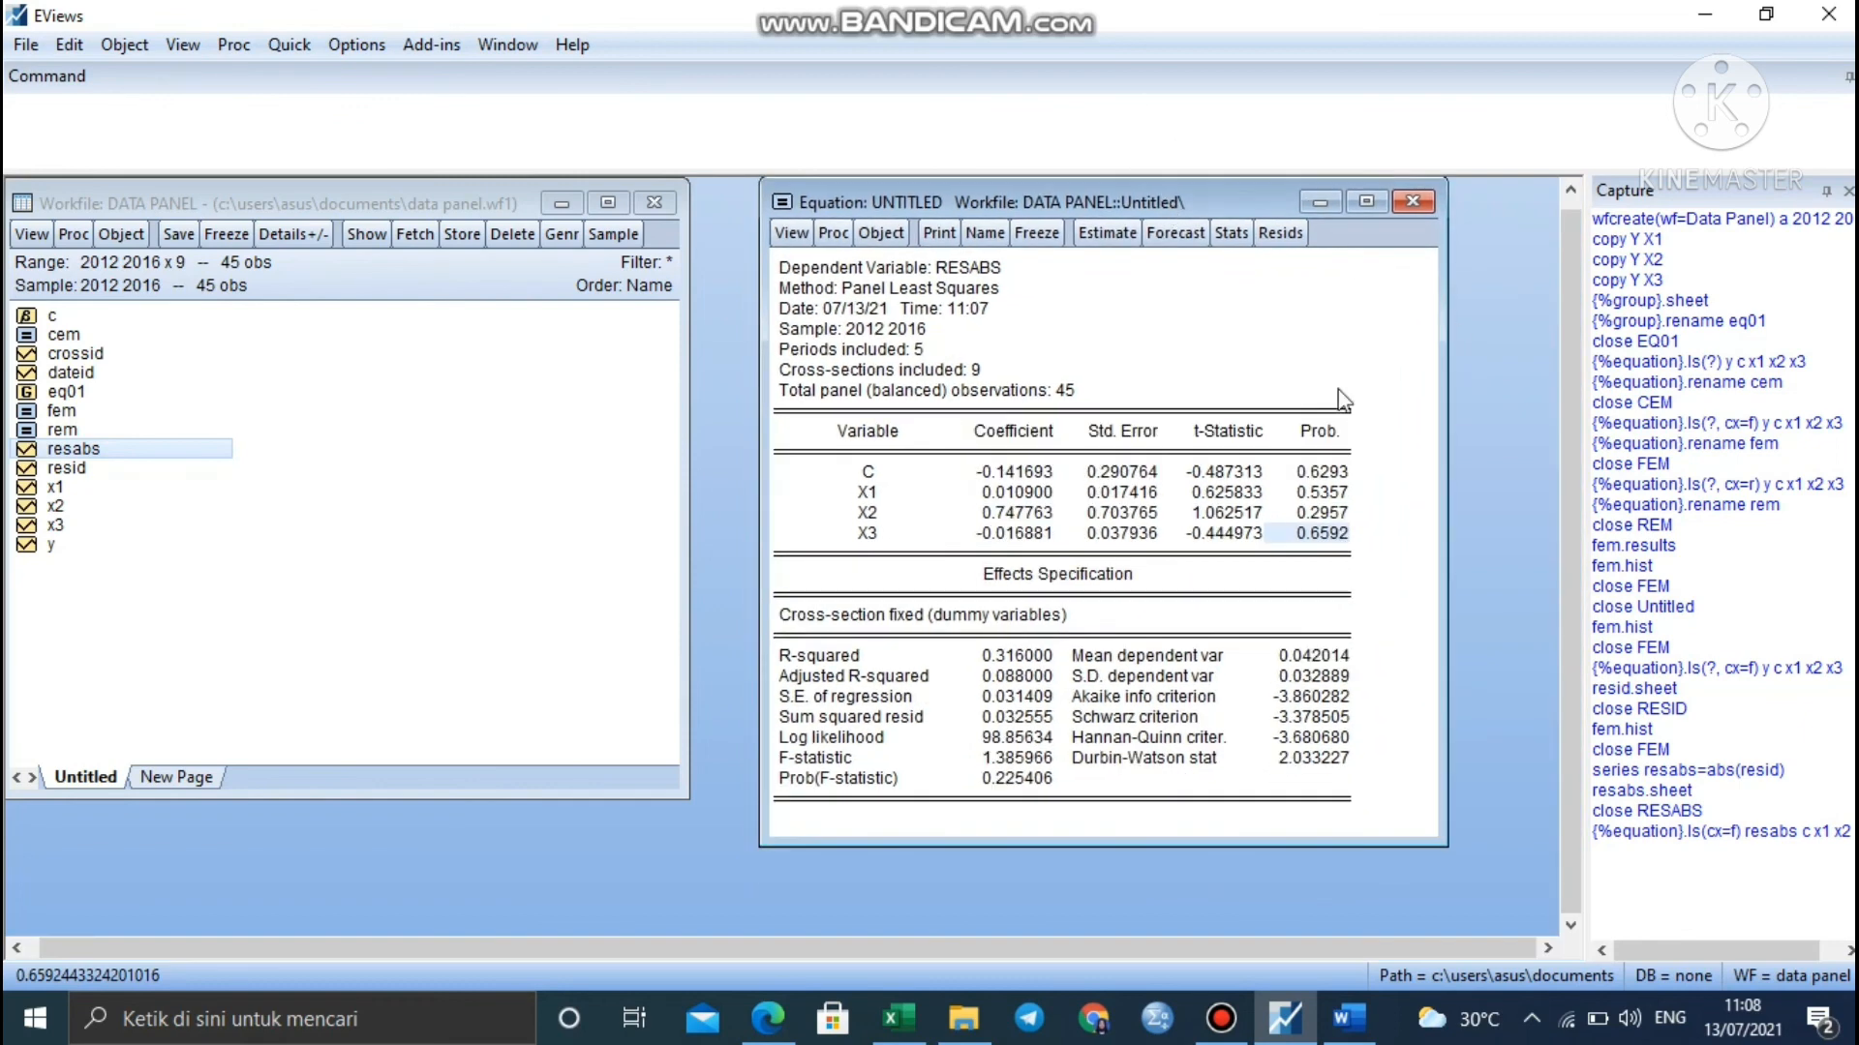
click(1256, 389)
click(1257, 539)
click(1308, 536)
click(1336, 474)
click(1324, 350)
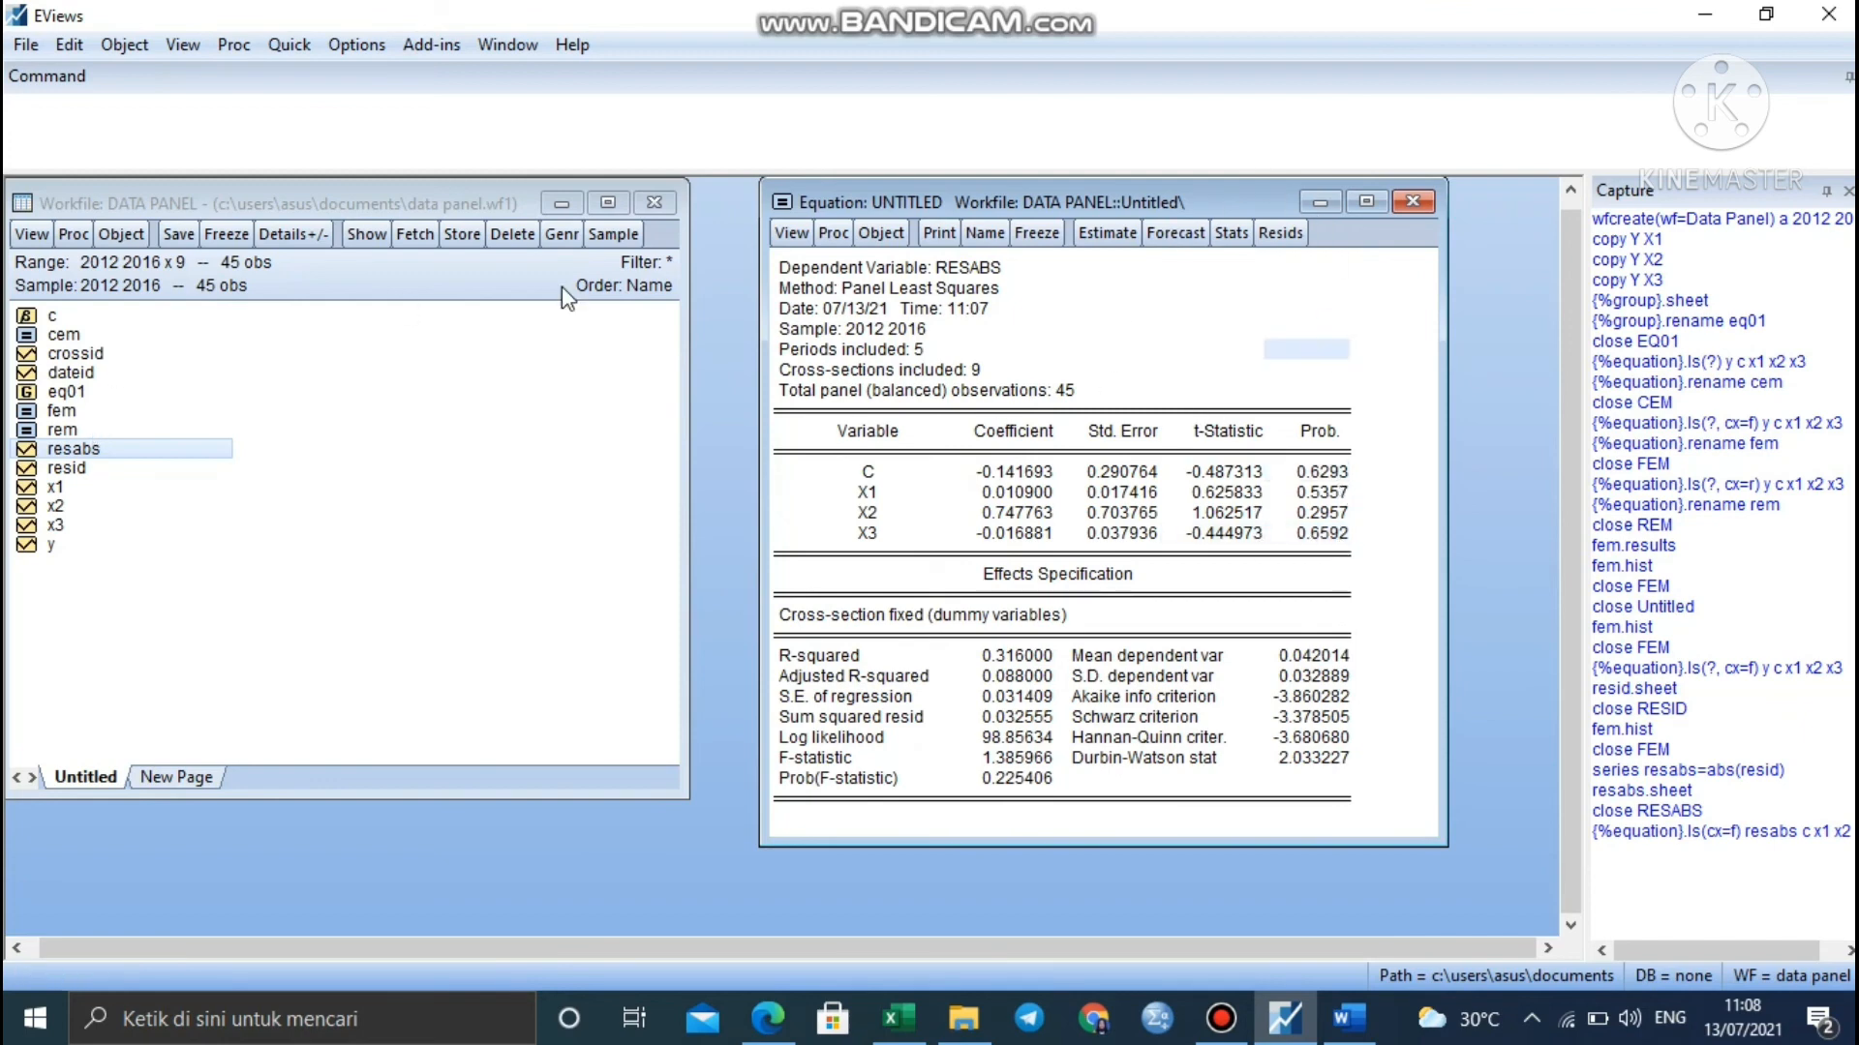